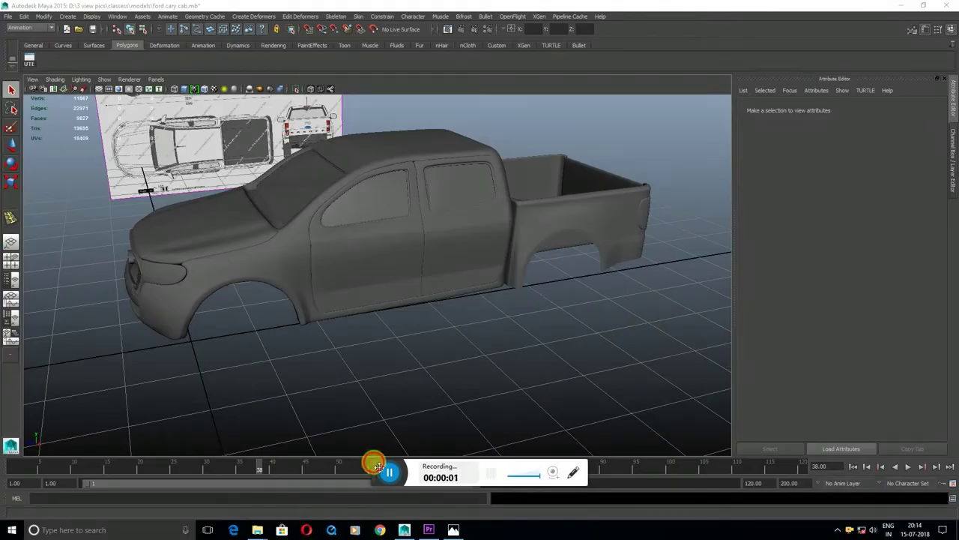
# Orbit around the truck, then bring the top view up over the blueprints for a new polygon plane.
pyautogui.moveTo(449, 310)
pyautogui.keyDown('alt'); pyautogui.mouseDown()
pyautogui.moveTo(454, 289)
pyautogui.moveTo(405, 341)
pyautogui.moveTo(456, 332)
pyautogui.moveTo(467, 307)
pyautogui.moveTo(428, 332)
pyautogui.moveTo(431, 342)
pyautogui.moveTo(396, 337)
pyautogui.moveTo(497, 325)
pyautogui.moveTo(453, 346)
pyautogui.moveTo(428, 315)
pyautogui.moveTo(368, 353)
pyautogui.moveTo(370, 338)
pyautogui.moveTo(397, 357)
pyautogui.moveTo(260, 252)
pyautogui.mouseUp(); pyautogui.keyUp('alt')
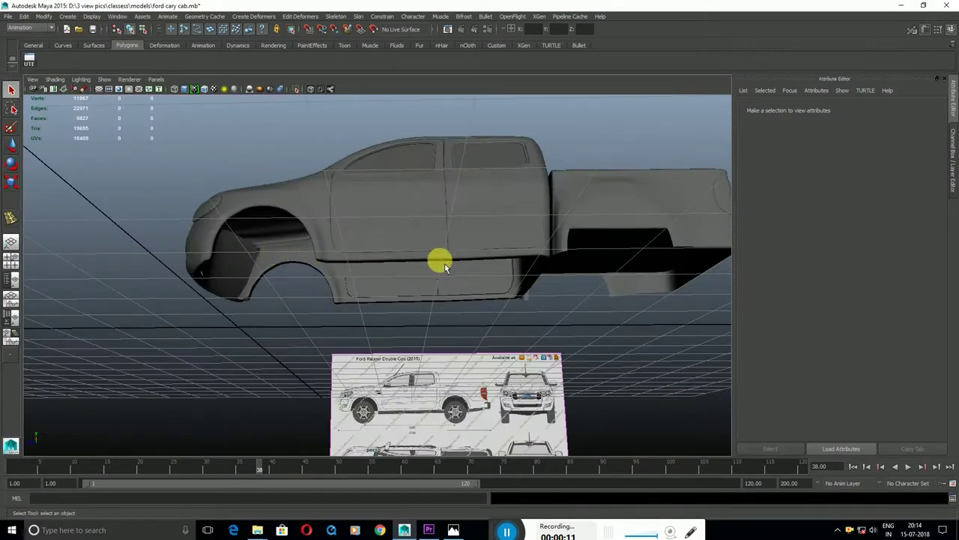
pyautogui.keyDown('alt'); pyautogui.moveTo(445, 267); pyautogui.dragTo(482, 275); pyautogui.keyUp('alt')
pyautogui.press('space')
pyautogui.press('space')
pyautogui.press('space')
pyautogui.press('space')
pyautogui.moveTo(464, 164)
pyautogui.keyDown('shift'); pyautogui.mouseDown(button='right')
pyautogui.moveTo(425, 164)
pyautogui.moveTo(423, 152)
pyautogui.mouseUp(button='right'); pyautogui.keyUp('shift')
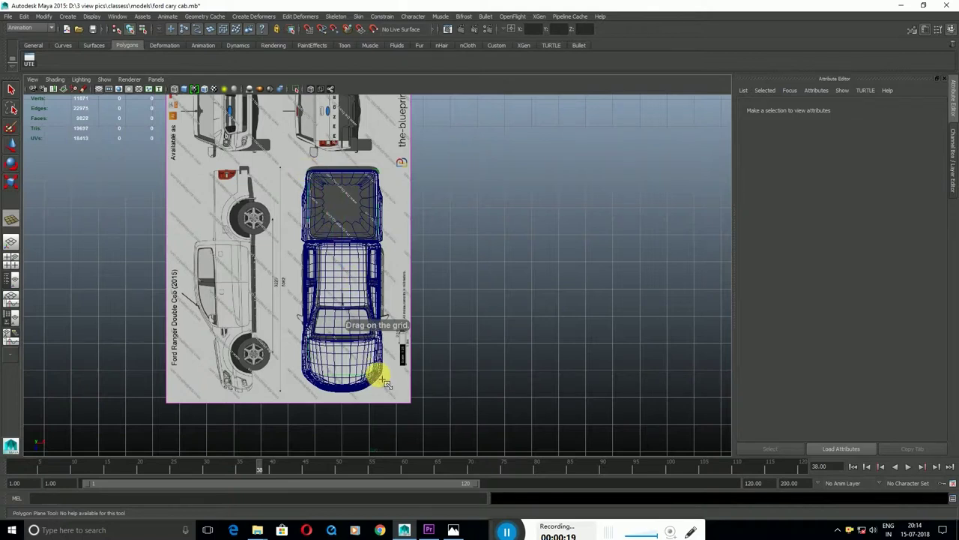
# Draw a polygon plane over the truck's front end and raise it up under the body.
pyautogui.moveTo(386, 382); pyautogui.dragTo(457, 327)
pyautogui.press('space')
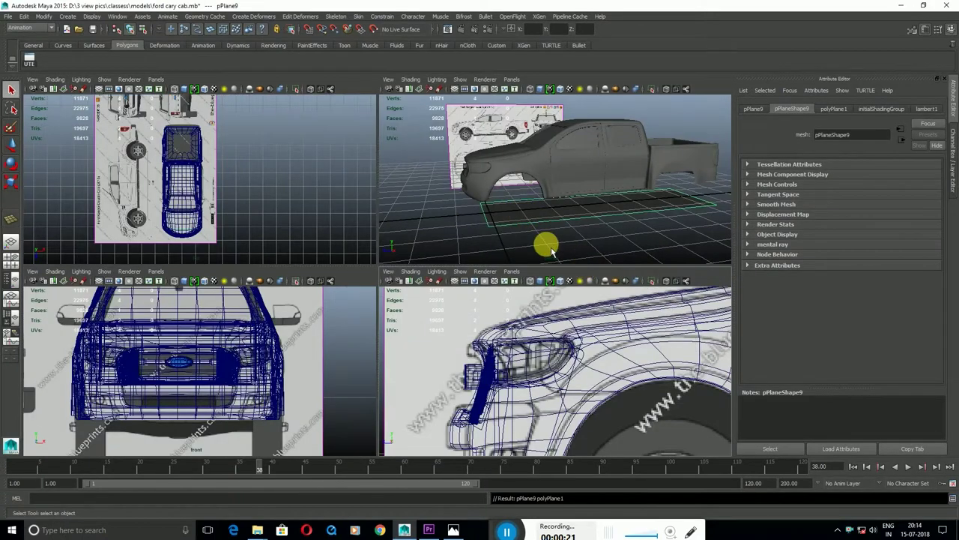
pyautogui.press('w')
pyautogui.press('space')
pyautogui.moveTo(470, 285)
pyautogui.mouseDown()
pyautogui.moveTo(461, 235)
pyautogui.moveTo(453, 280)
pyautogui.mouseUp()
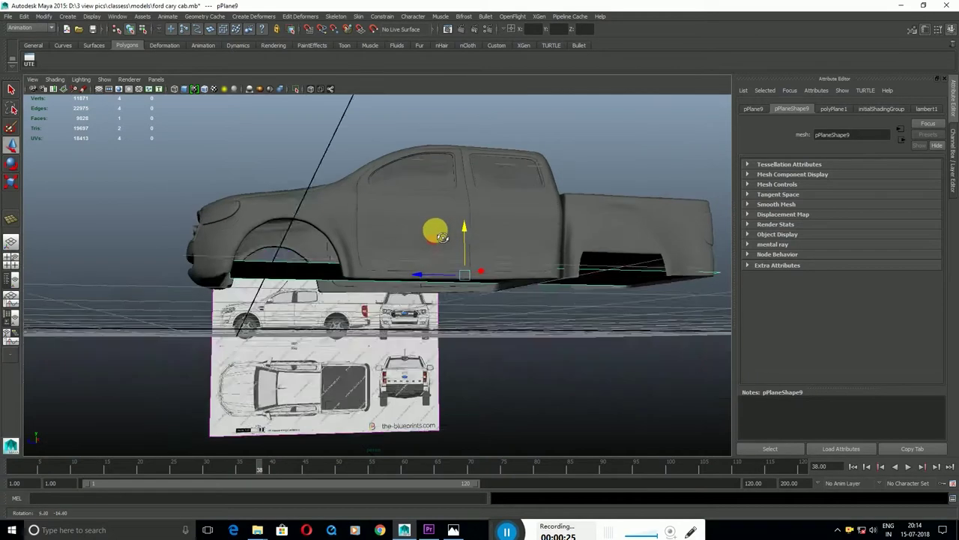
pyautogui.hotkey('ctrl', 'z')
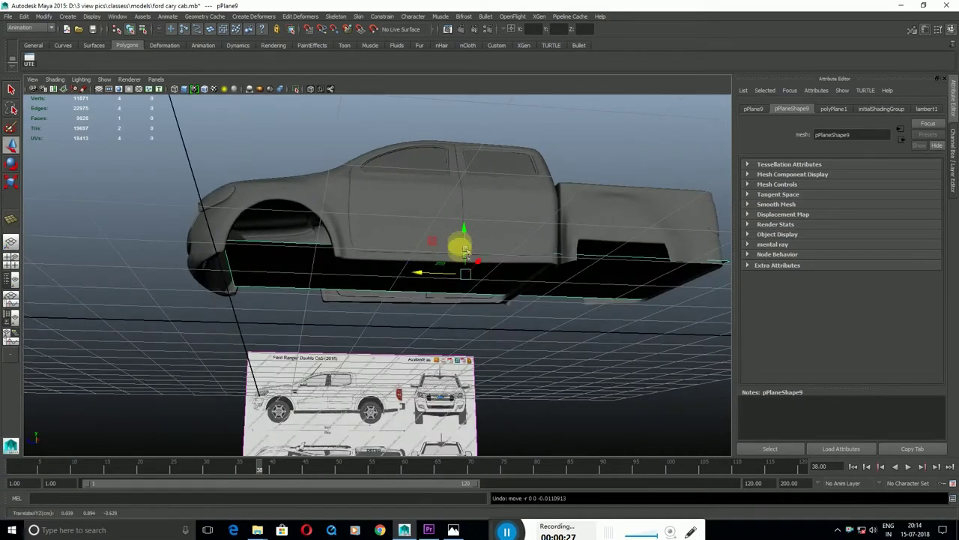
pyautogui.keyDown('alt'); pyautogui.moveTo(460, 230); pyautogui.dragTo(443, 193); pyautogui.keyUp('alt')
pyautogui.keyDown('alt'); pyautogui.moveTo(443, 193); pyautogui.dragTo(425, 291, button='right'); pyautogui.keyUp('alt')
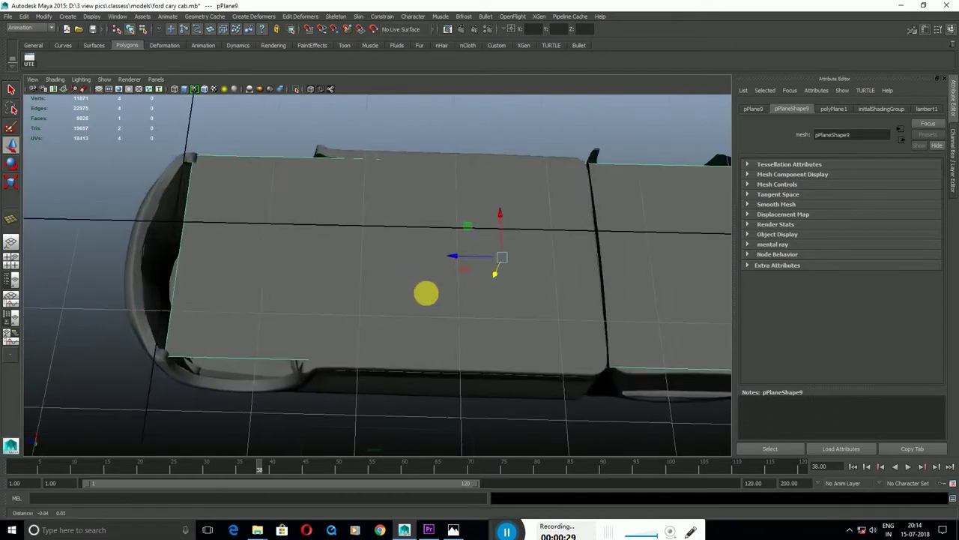
pyautogui.keyDown('shift'); pyautogui.moveTo(351, 233); pyautogui.dragTo(270, 221, button='right'); pyautogui.keyUp('shift')
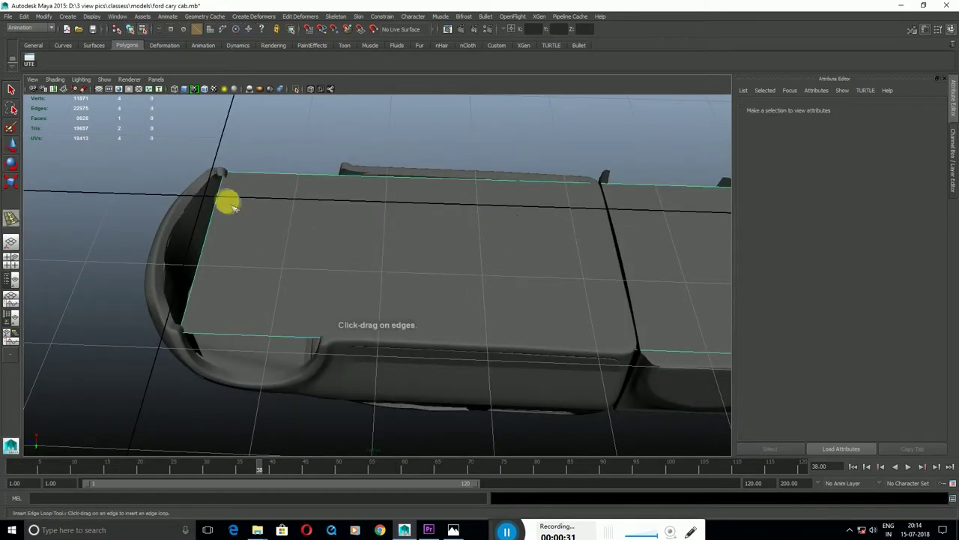
# Add three edge loops across the new plane.
pyautogui.click(223, 202)
pyautogui.click(193, 289)
pyautogui.click(211, 245)
# Pull the plane's left edge, a corner vertex and the far-edge vertices out to fit the wheel arch.
pyautogui.press('w')
pyautogui.click(183, 237)
pyautogui.moveTo(201, 242); pyautogui.dragTo(142, 246)
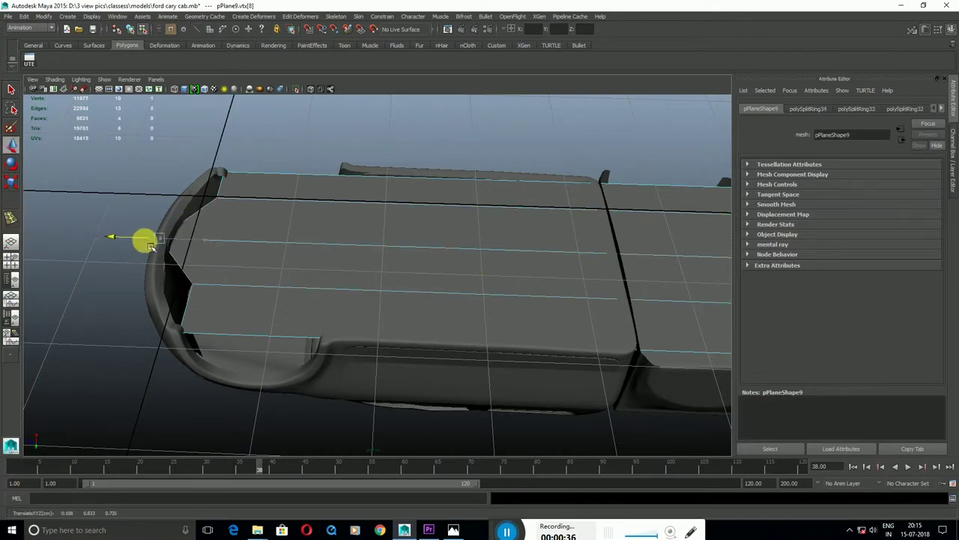
pyautogui.click(215, 202)
pyautogui.moveTo(208, 203); pyautogui.dragTo(188, 201)
pyautogui.moveTo(191, 285)
pyautogui.mouseDown()
pyautogui.moveTo(127, 284)
pyautogui.moveTo(413, 307)
pyautogui.mouseUp()
pyautogui.moveTo(603, 176); pyautogui.dragTo(559, 300)
pyautogui.moveTo(526, 249)
pyautogui.mouseDown()
pyautogui.moveTo(514, 241)
pyautogui.moveTo(299, 248)
pyautogui.moveTo(293, 257)
pyautogui.moveTo(262, 251)
pyautogui.moveTo(439, 295)
pyautogui.moveTo(461, 255)
pyautogui.mouseUp()
# Insert an edge loop across the plane's strips and scale it flat.
pyautogui.keyDown('shift'); pyautogui.moveTo(375, 220); pyautogui.dragTo(372, 225, button='right'); pyautogui.keyUp('shift')
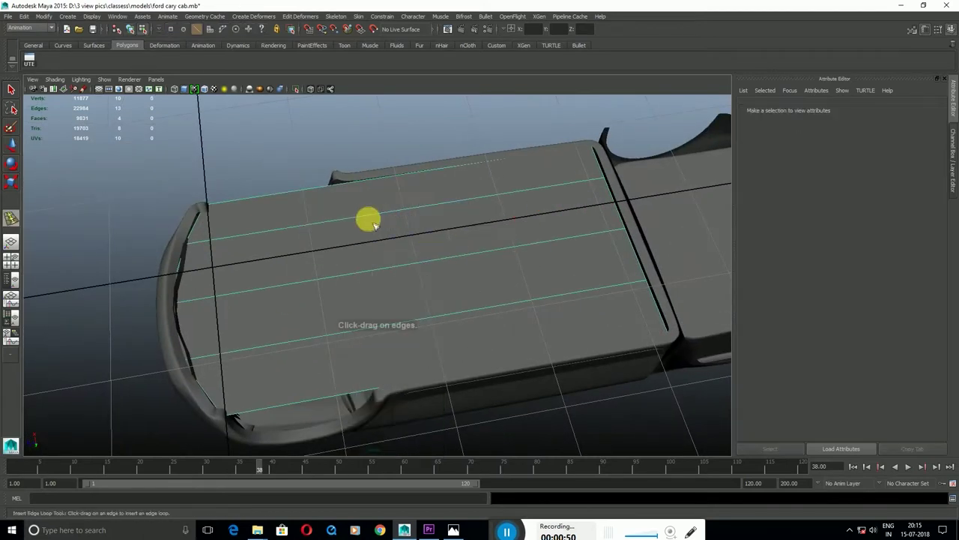
pyautogui.click(345, 225)
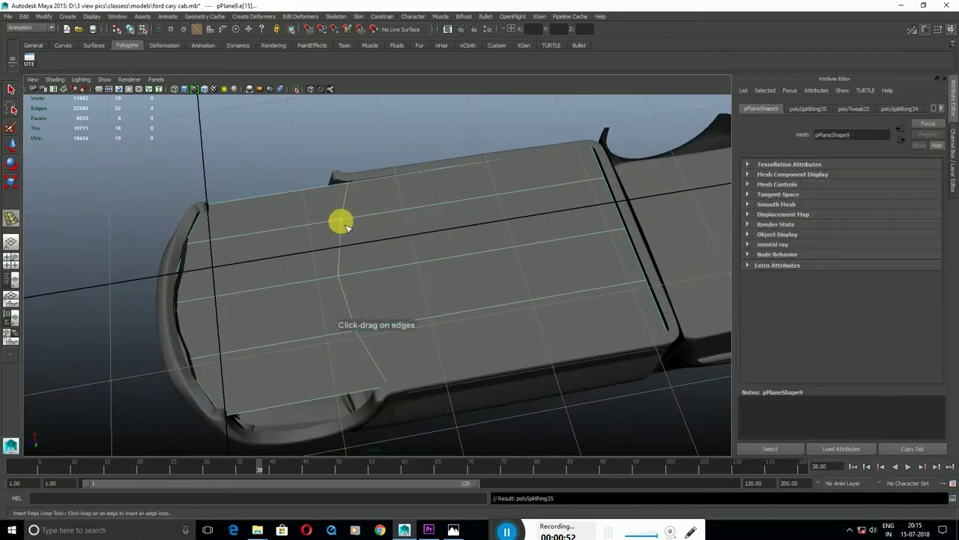
pyautogui.press('r')
pyautogui.moveTo(395, 272); pyautogui.dragTo(367, 276)
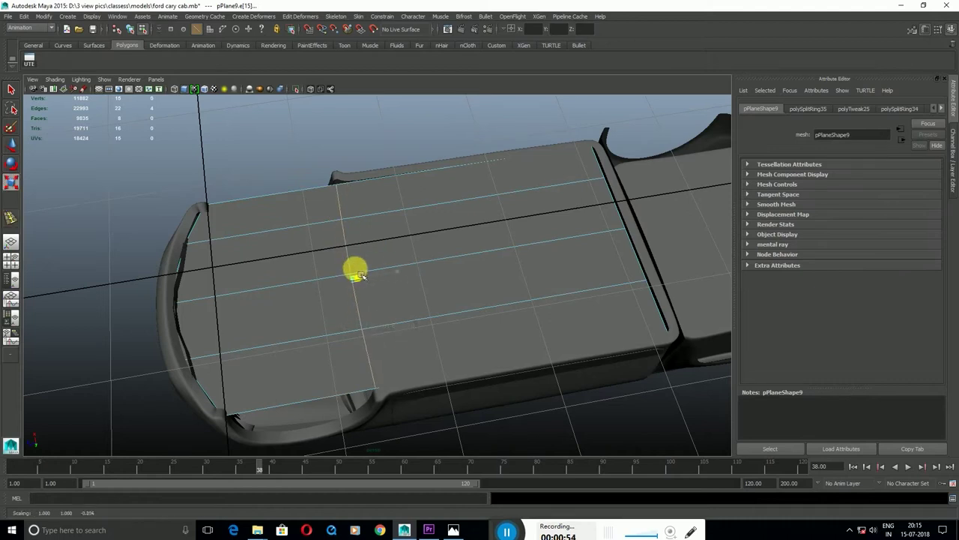
# Add another edge loop near the arch end and scale one of its edges straight.
pyautogui.keyDown('shift'); pyautogui.moveTo(235, 211); pyautogui.dragTo(225, 232, button='right'); pyautogui.keyUp('shift')
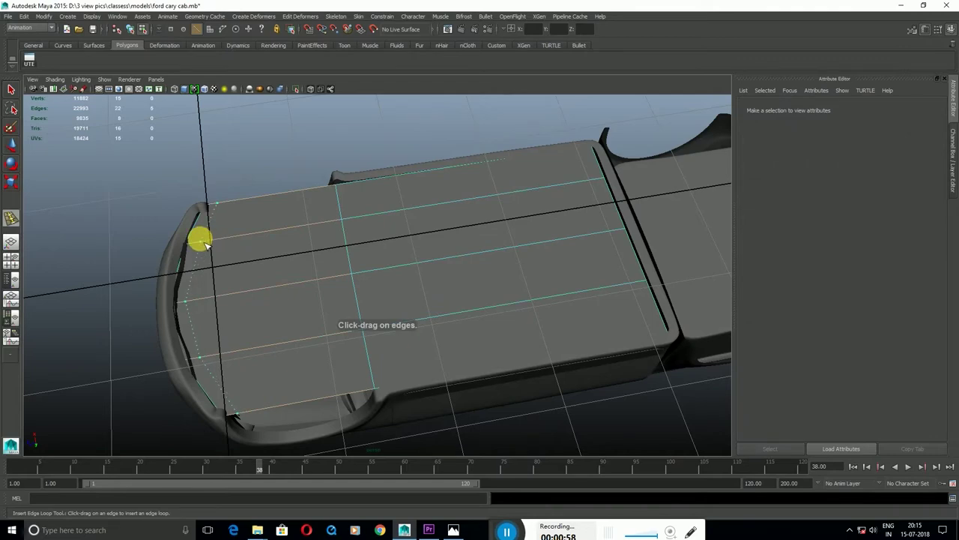
pyautogui.click(204, 244)
pyautogui.moveTo(205, 242)
pyautogui.keyDown('alt'); pyautogui.mouseDown()
pyautogui.moveTo(203, 323)
pyautogui.moveTo(236, 316)
pyautogui.moveTo(268, 285)
pyautogui.mouseUp(); pyautogui.keyUp('alt')
pyautogui.hotkey('ctrl', 'z')
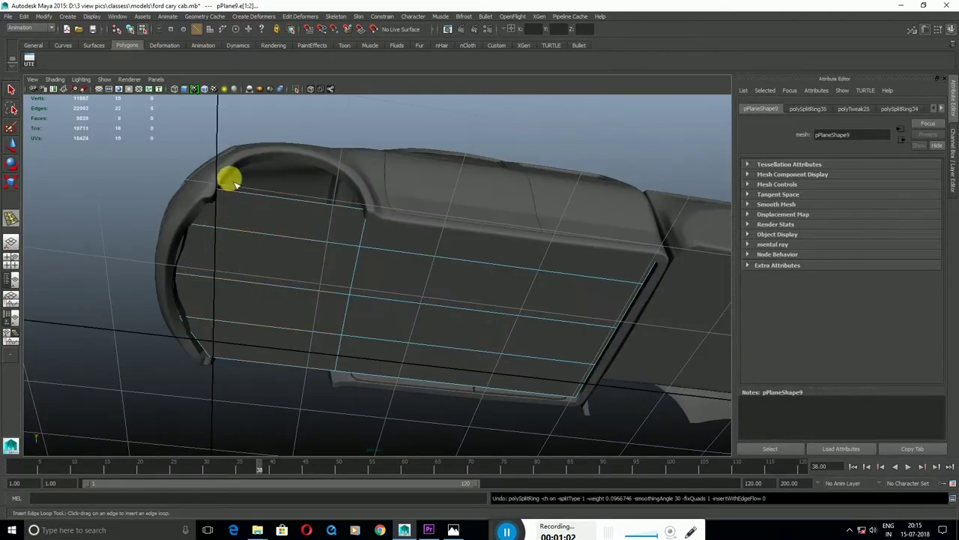
pyautogui.click(224, 214)
pyautogui.moveTo(225, 214)
pyautogui.keyDown('alt'); pyautogui.mouseDown()
pyautogui.moveTo(235, 190)
pyautogui.moveTo(227, 242)
pyautogui.moveTo(237, 249)
pyautogui.mouseUp(); pyautogui.keyUp('alt')
pyautogui.press('w')
pyautogui.moveTo(300, 274)
pyautogui.keyDown('alt'); pyautogui.mouseDown()
pyautogui.moveTo(357, 278)
pyautogui.moveTo(353, 253)
pyautogui.mouseUp(); pyautogui.keyUp('alt')
pyautogui.click(283, 268)
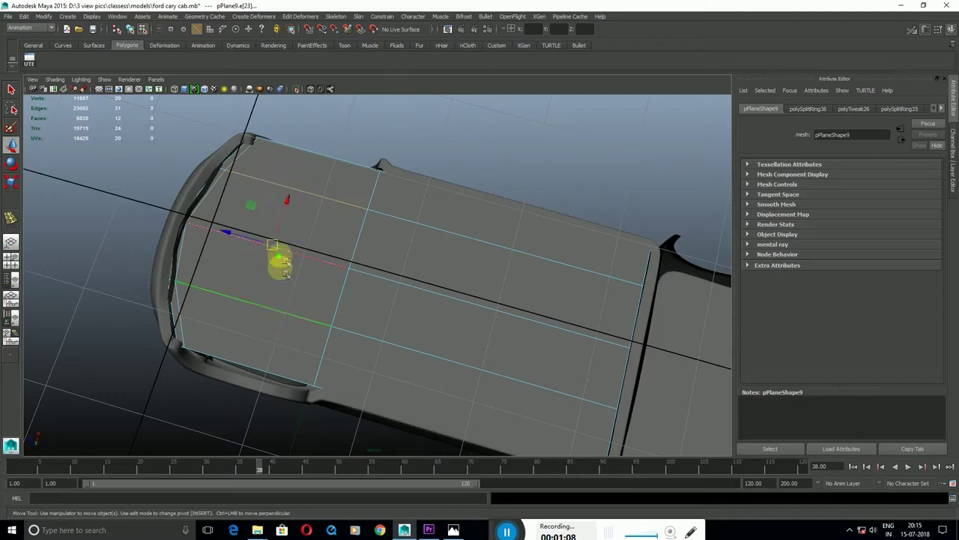
pyautogui.press('r')
pyautogui.moveTo(293, 216)
pyautogui.mouseDown()
pyautogui.moveTo(286, 210)
pyautogui.moveTo(289, 270)
pyautogui.mouseUp()
pyautogui.click(338, 272)
# Insert one more edge loop across the plane.
pyautogui.keyDown('shift'); pyautogui.moveTo(338, 182); pyautogui.dragTo(306, 200, button='right'); pyautogui.keyUp('shift')
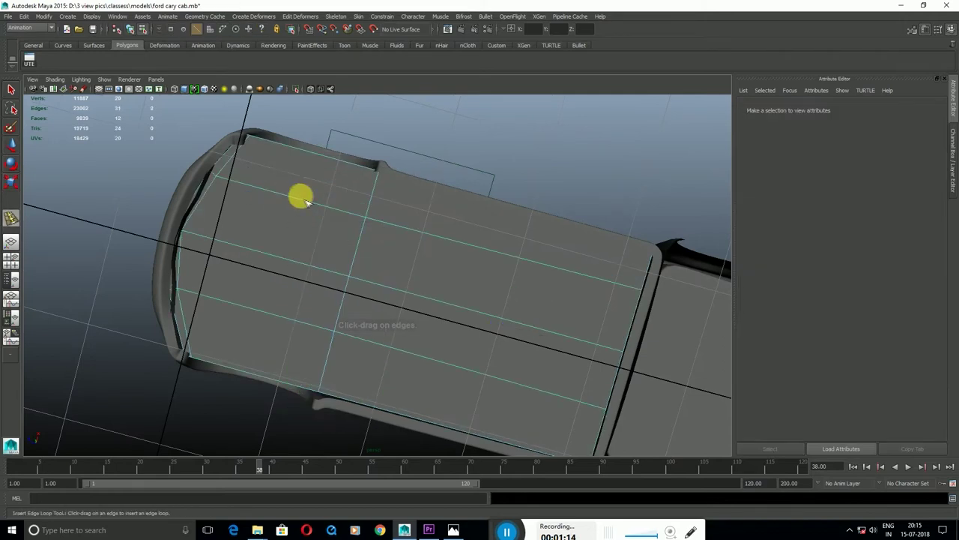
pyautogui.click(296, 199)
pyautogui.moveTo(289, 197)
pyautogui.keyDown('alt'); pyautogui.mouseDown()
pyautogui.moveTo(285, 236)
pyautogui.moveTo(296, 196)
pyautogui.mouseUp(); pyautogui.keyUp('alt')
# Extrude a top-corner face and pull it up into the front wheel arch.
pyautogui.press('w')
pyautogui.moveTo(291, 174); pyautogui.dragTo(285, 182, button='right')
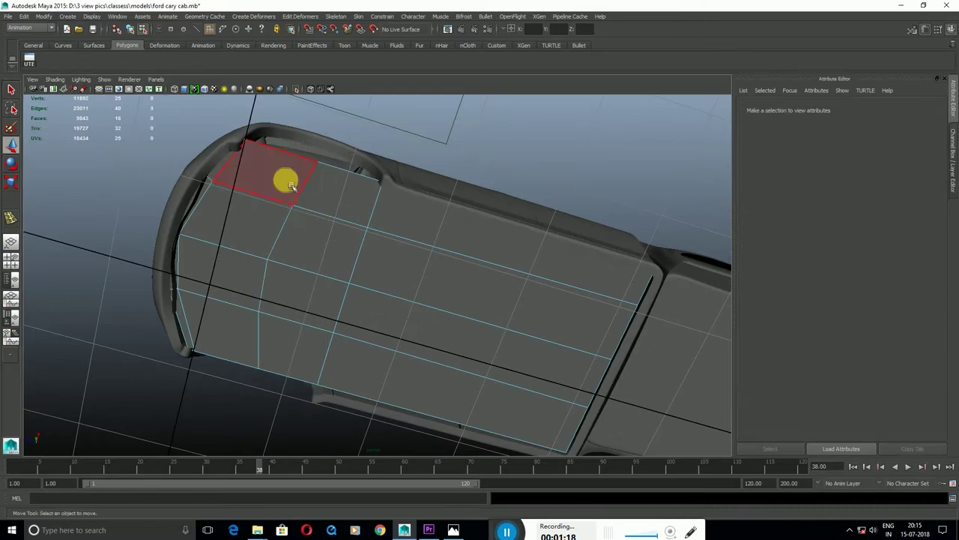
pyautogui.click(285, 182)
pyautogui.keyDown('alt'); pyautogui.moveTo(296, 332); pyautogui.dragTo(302, 315); pyautogui.keyUp('alt')
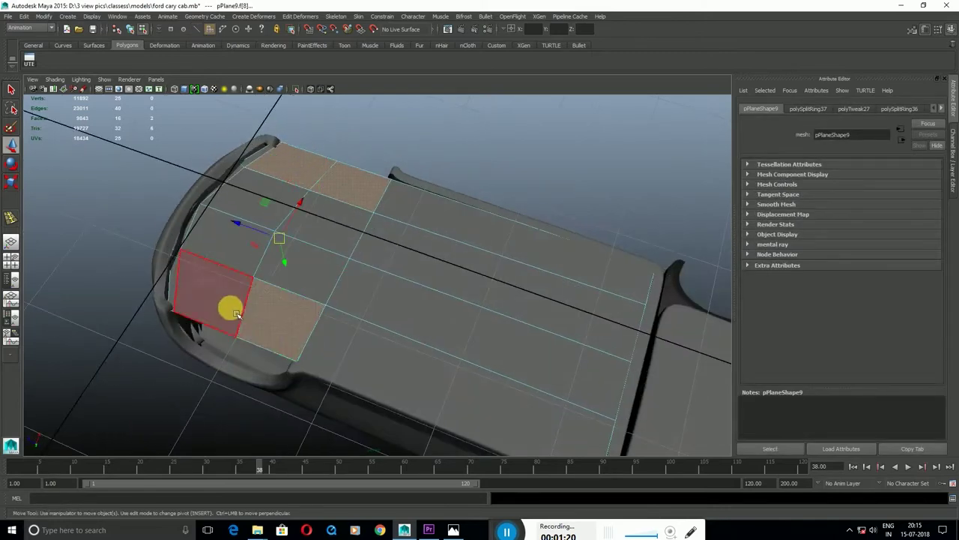
pyautogui.moveTo(345, 272)
pyautogui.keyDown('alt'); pyautogui.mouseDown()
pyautogui.moveTo(315, 350)
pyautogui.moveTo(375, 315)
pyautogui.moveTo(424, 250)
pyautogui.mouseUp(); pyautogui.keyUp('alt')
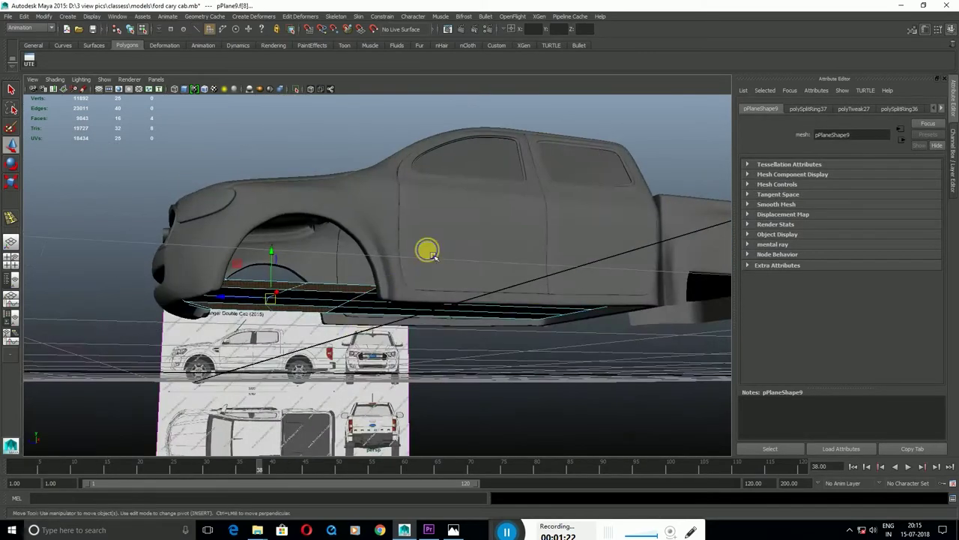
pyautogui.hotkey('ctrl', 'e')
pyautogui.moveTo(276, 253)
pyautogui.mouseDown()
pyautogui.moveTo(279, 214)
pyautogui.moveTo(344, 225)
pyautogui.moveTo(292, 193)
pyautogui.moveTo(283, 166)
pyautogui.moveTo(274, 200)
pyautogui.mouseUp()
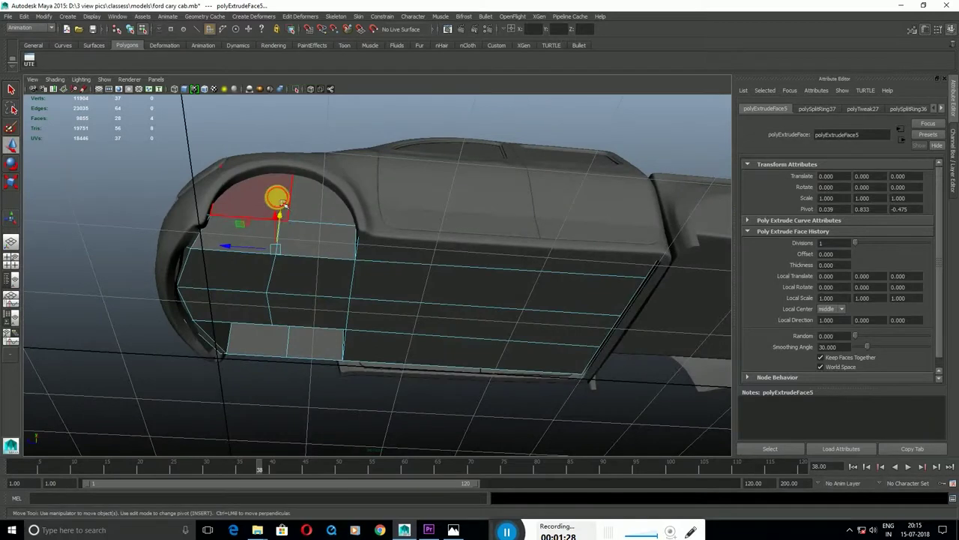
# Delete the extruded arch face and the lower faces beneath it to open the arch cutout.
pyautogui.click(277, 201)
pyautogui.press('Delete')
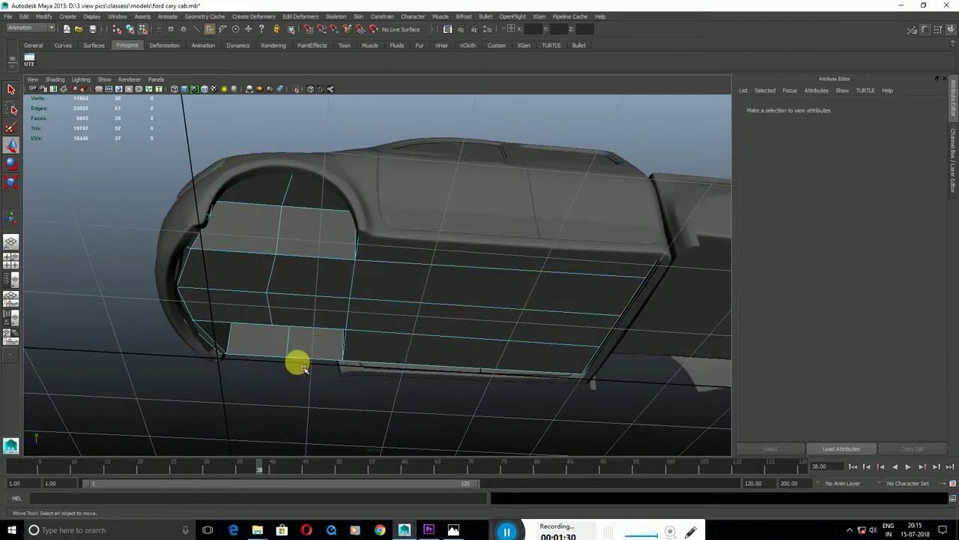
pyautogui.click(274, 343)
pyautogui.keyDown('shift'); pyautogui.click(332, 357); pyautogui.keyUp('shift')
pyautogui.press('Delete')
pyautogui.click(449, 294)
pyautogui.keyDown('alt'); pyautogui.moveTo(370, 293); pyautogui.dragTo(332, 357); pyautogui.keyUp('alt')
pyautogui.click(336, 392)
pyautogui.moveTo(336, 392)
pyautogui.keyDown('alt'); pyautogui.mouseDown()
pyautogui.moveTo(439, 368)
pyautogui.moveTo(424, 317)
pyautogui.moveTo(402, 298)
pyautogui.moveTo(355, 375)
pyautogui.moveTo(330, 273)
pyautogui.moveTo(342, 302)
pyautogui.moveTo(375, 272)
pyautogui.mouseUp(); pyautogui.keyUp('alt')
# In the side view, insert two edge loops across the mesh over the front wheel.
pyautogui.click(330, 273)
pyautogui.press('space')
pyautogui.press('space')
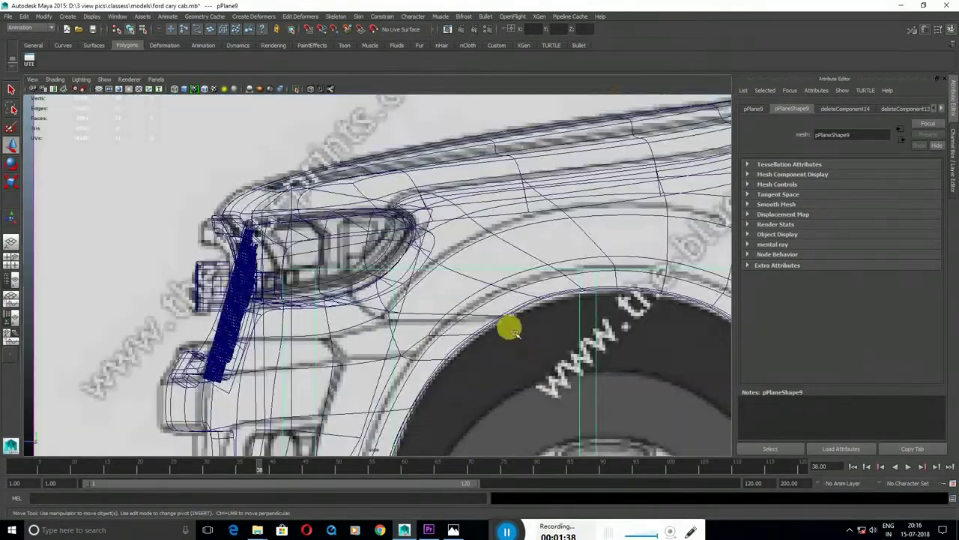
pyautogui.moveTo(556, 358)
pyautogui.keyDown('alt'); pyautogui.mouseDown(button='middle')
pyautogui.moveTo(510, 310)
pyautogui.moveTo(527, 252)
pyautogui.mouseUp(button='middle'); pyautogui.keyUp('alt')
pyautogui.keyDown('shift'); pyautogui.moveTo(499, 268); pyautogui.dragTo(461, 360, button='right'); pyautogui.keyUp('shift')
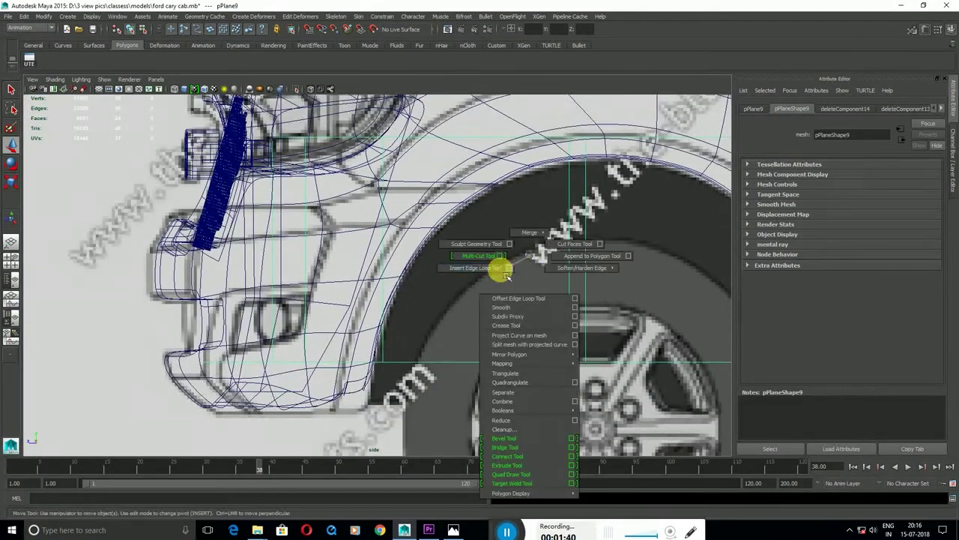
pyautogui.click(457, 362)
pyautogui.keyDown('alt'); pyautogui.moveTo(471, 360); pyautogui.dragTo(536, 337, button='middle'); pyautogui.keyUp('alt')
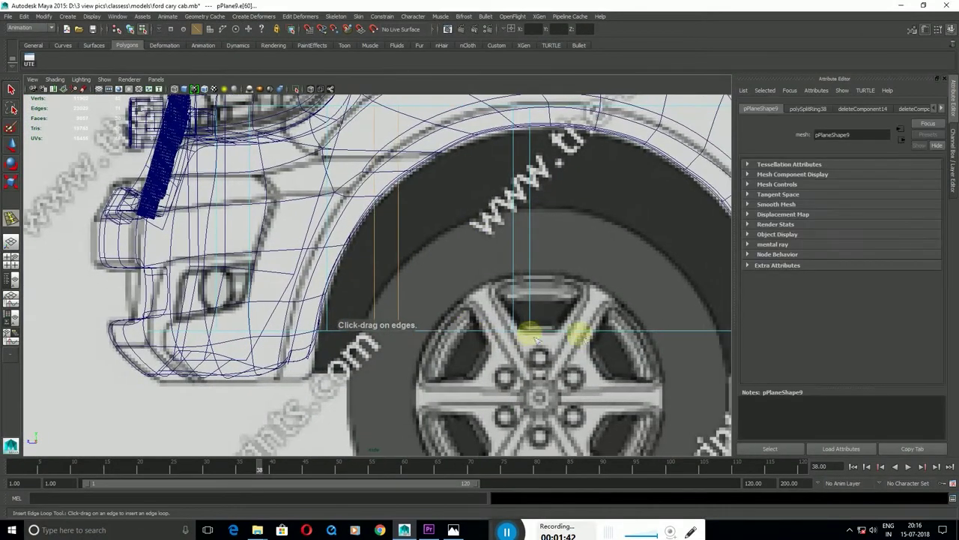
pyautogui.click(647, 332)
# Move the arch vertices down and right so they sit on the wheel-arch curve.
pyautogui.press('w')
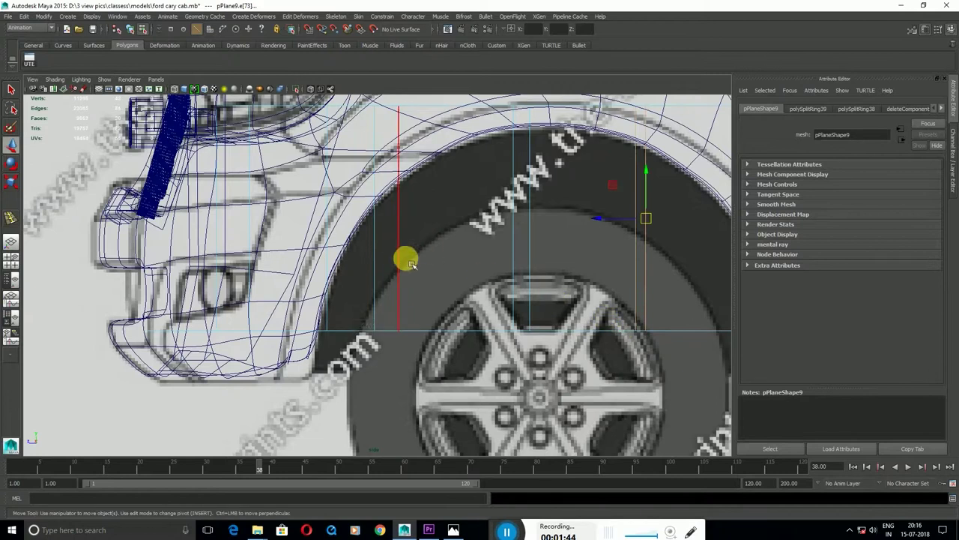
pyautogui.keyDown('alt'); pyautogui.moveTo(347, 242); pyautogui.dragTo(407, 259, button='middle'); pyautogui.keyUp('alt')
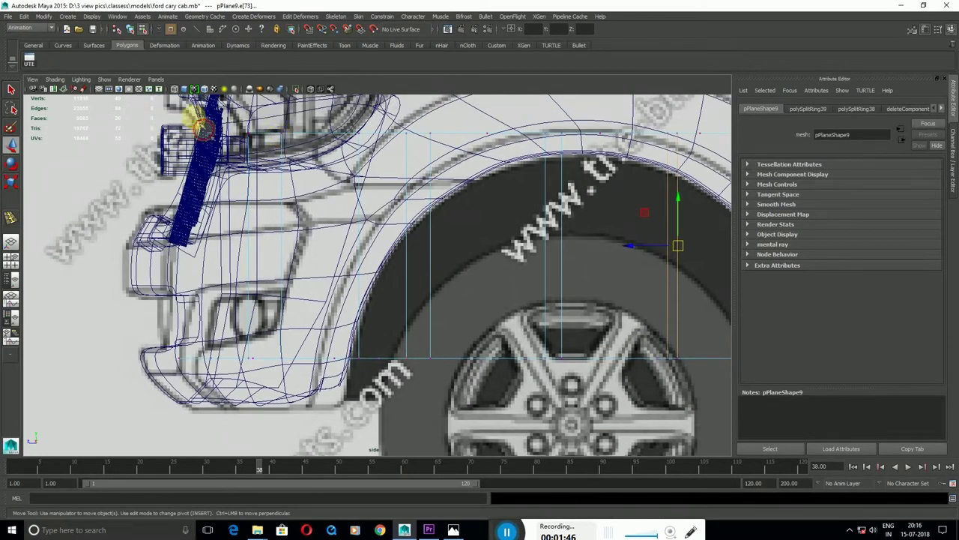
pyautogui.moveTo(260, 143); pyautogui.dragTo(373, 168)
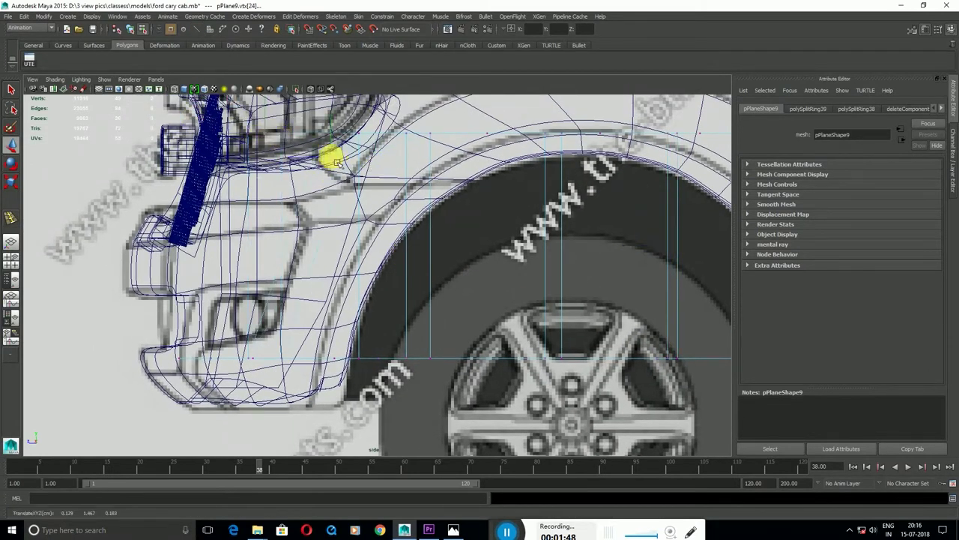
pyautogui.keyDown('alt'); pyautogui.moveTo(337, 161); pyautogui.dragTo(547, 167, button='middle'); pyautogui.keyUp('alt')
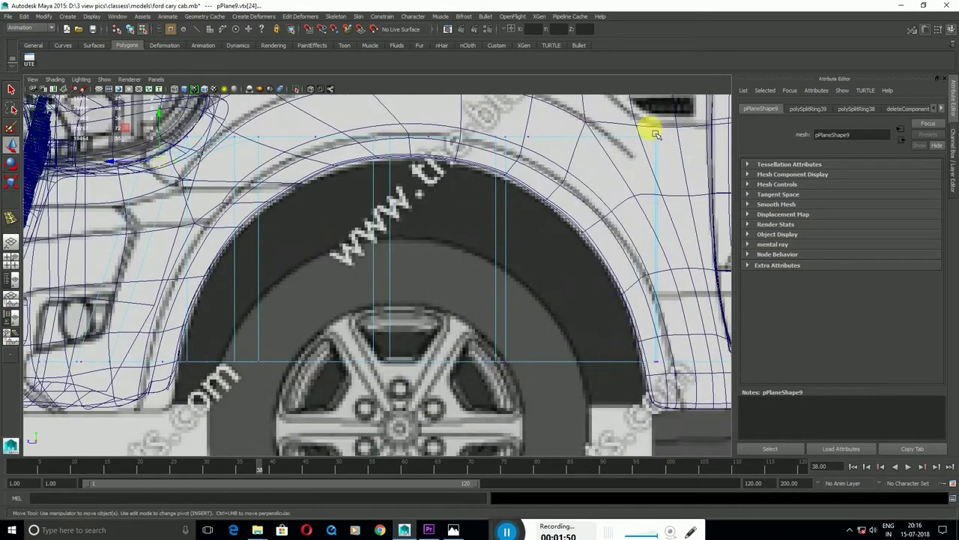
pyautogui.moveTo(667, 142); pyautogui.dragTo(598, 181)
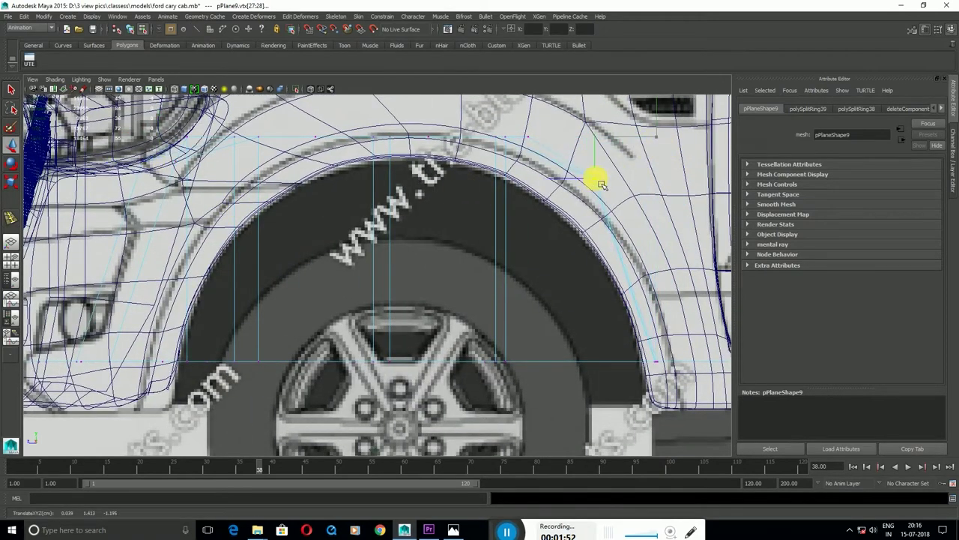
# In the perspective view, insert another edge loop across the wheel-arch plane.
pyautogui.press('space')
pyautogui.press('space')
pyautogui.press('space')
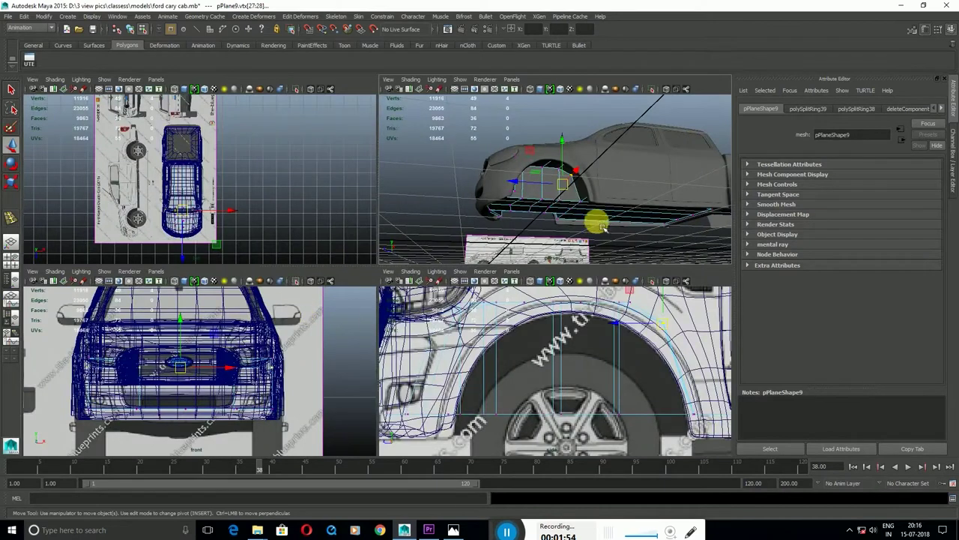
pyautogui.press('space')
pyautogui.press('F8')
pyautogui.keyDown('shift'); pyautogui.rightClick(366, 270); pyautogui.keyUp('shift')
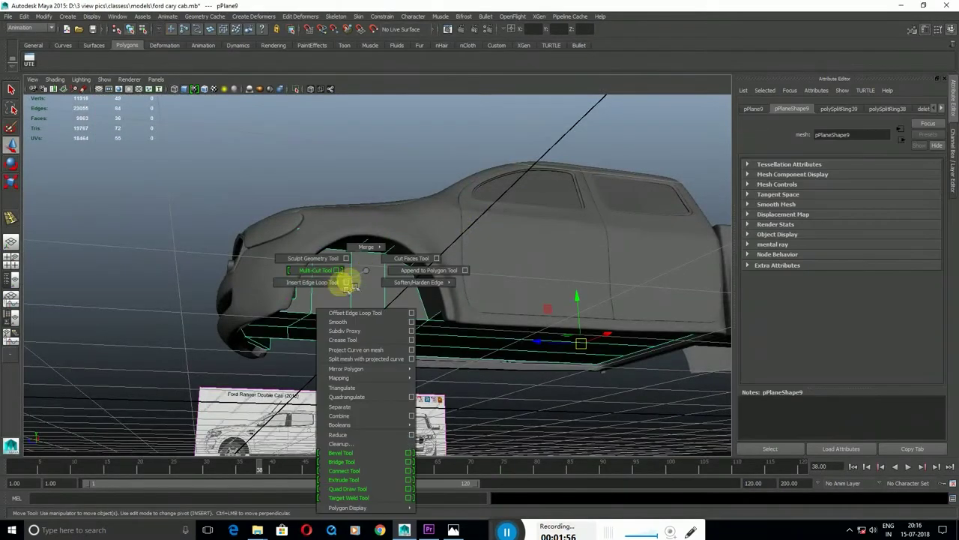
pyautogui.click(348, 285)
pyautogui.click(319, 282)
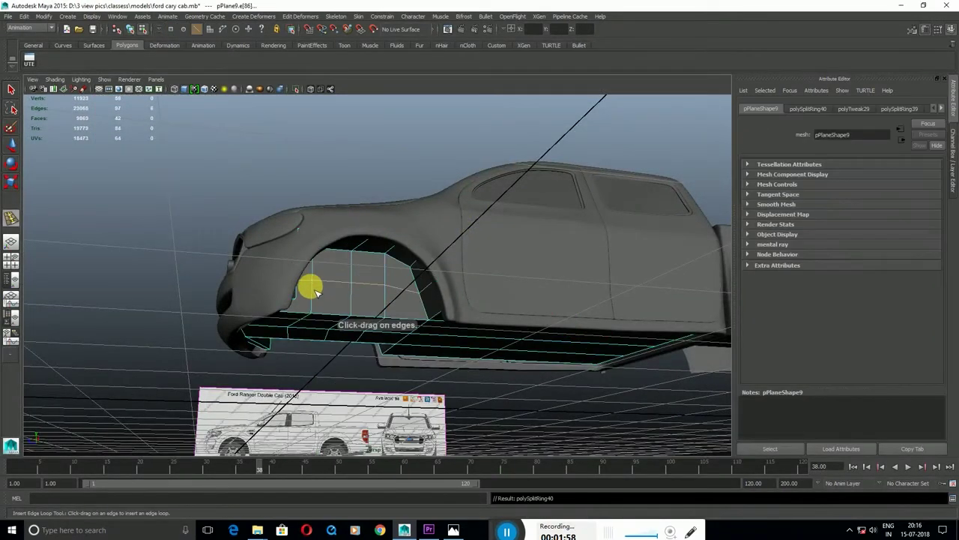
pyautogui.keyDown('alt'); pyautogui.moveTo(310, 285); pyautogui.dragTo(345, 308); pyautogui.keyUp('alt')
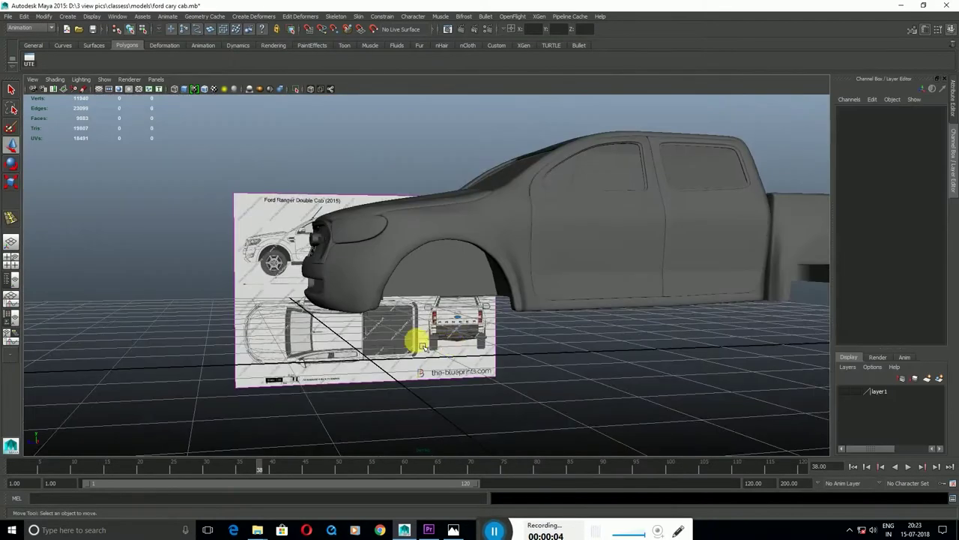
# Create a polygon cylinder at the front wheel hub and show its polyCylinder2 settings.
pyautogui.keyDown('alt'); pyautogui.moveTo(420, 344); pyautogui.dragTo(423, 349); pyautogui.keyUp('alt')
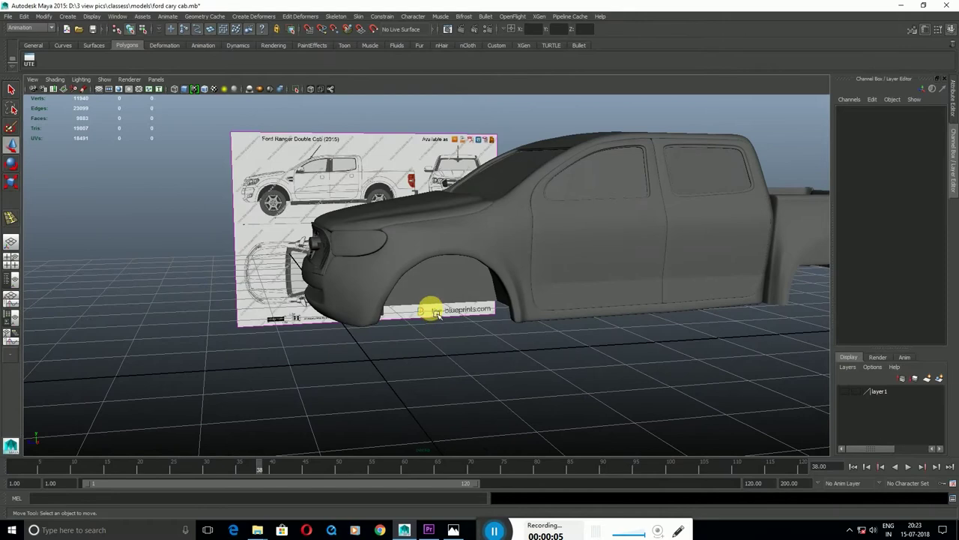
pyautogui.moveTo(489, 326); pyautogui.dragTo(630, 367)
pyautogui.scroll(3, 461, 333)
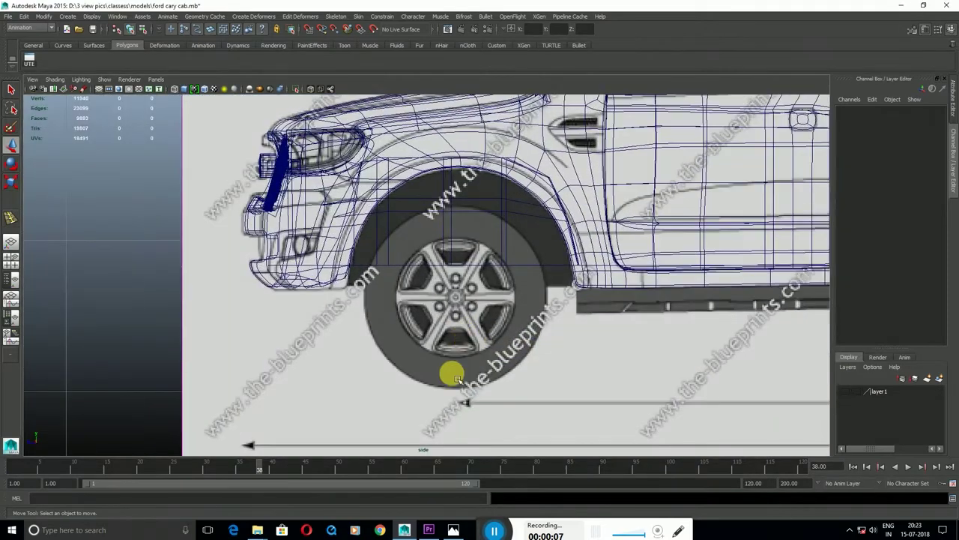
pyautogui.scroll(3, 463, 280)
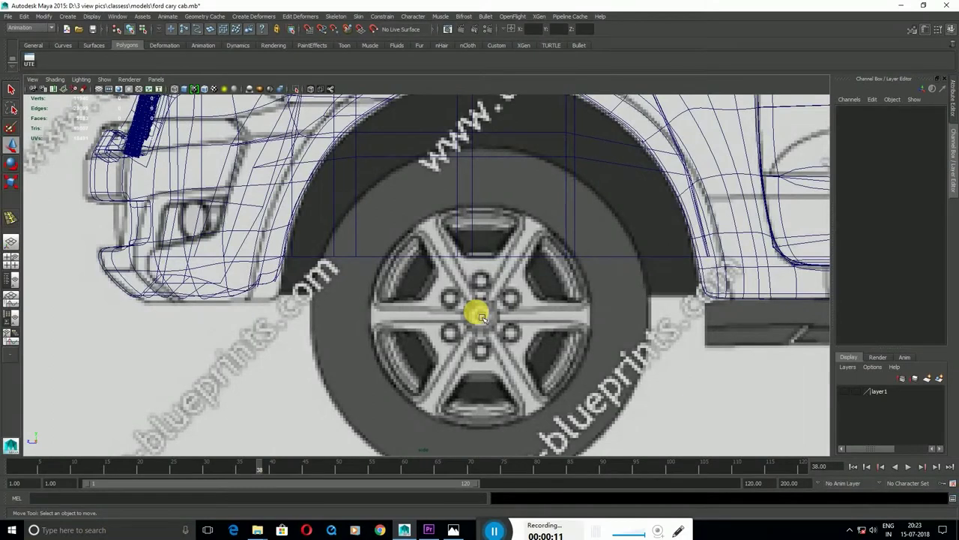
pyautogui.keyDown('shift'); pyautogui.rightClick(472, 301); pyautogui.keyUp('shift')
pyautogui.click(421, 302)
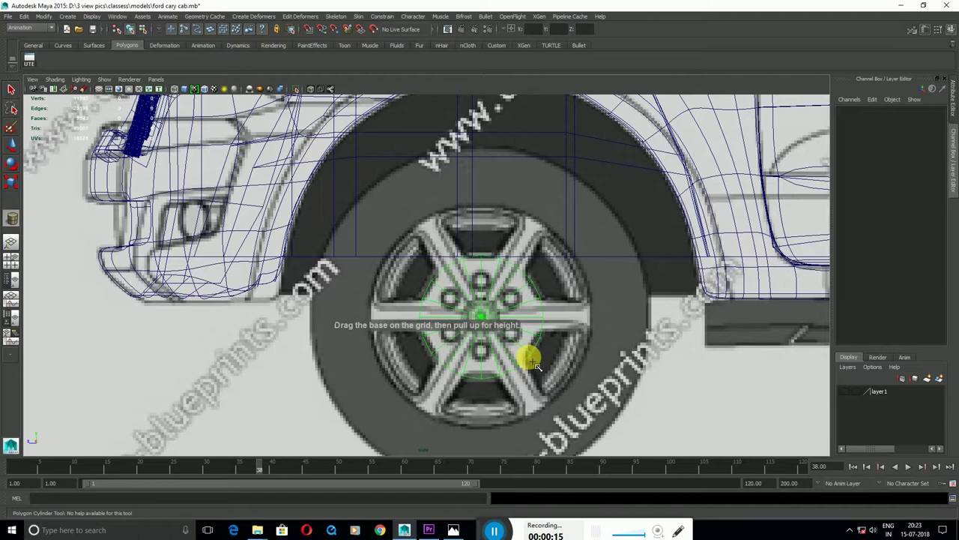
pyautogui.press('space')
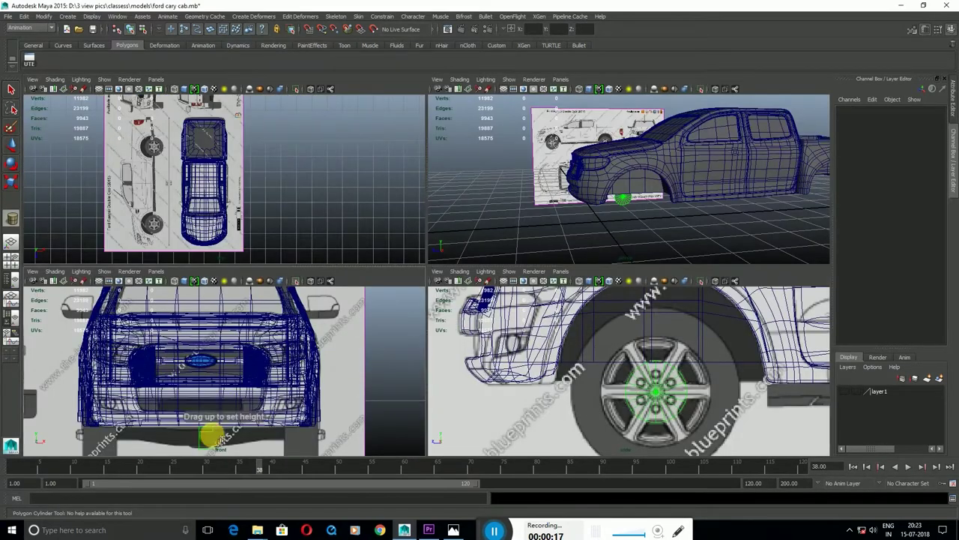
pyautogui.moveTo(225, 439); pyautogui.dragTo(364, 439)
pyautogui.press('space')
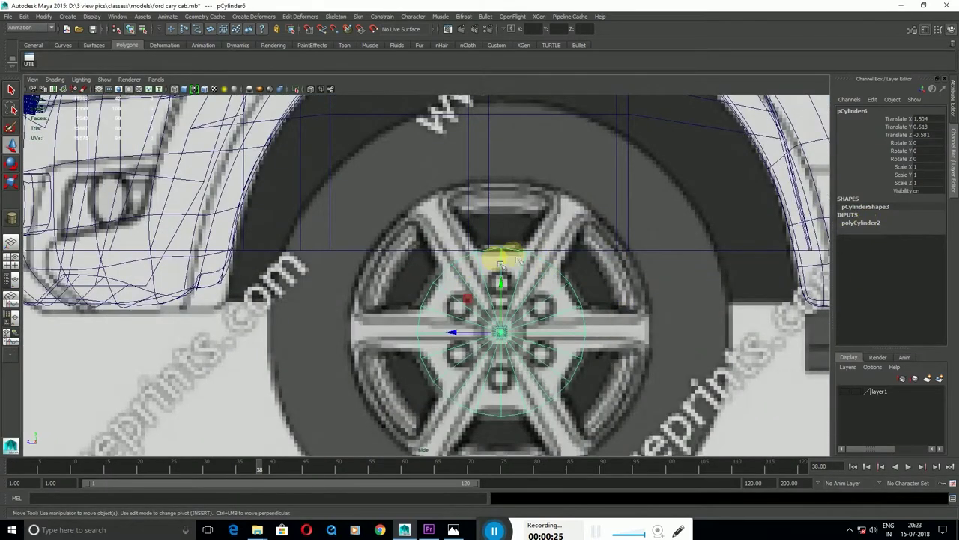
pyautogui.click(860, 224)
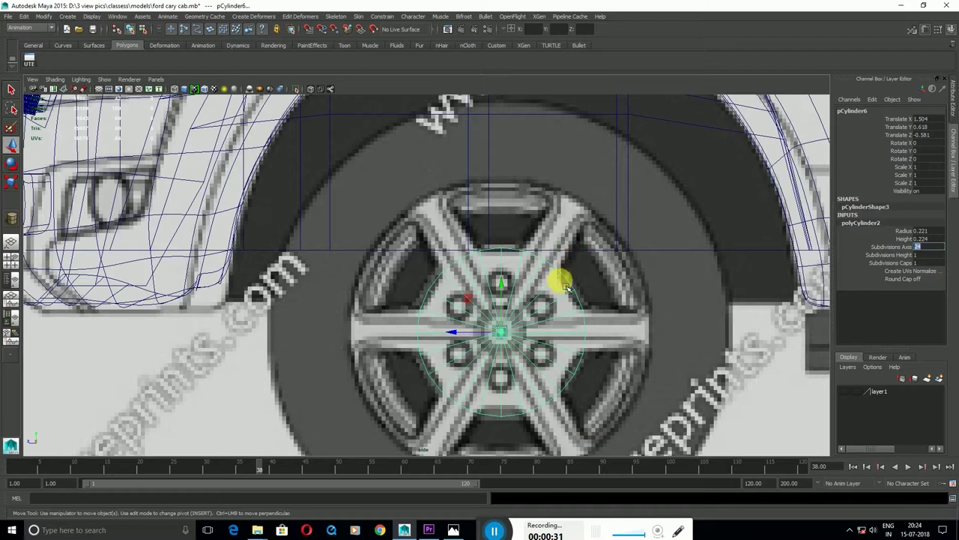
# Select cap faces in face mode to cut the cylinder down to a single wedge slice.
pyautogui.rightClick(528, 257)
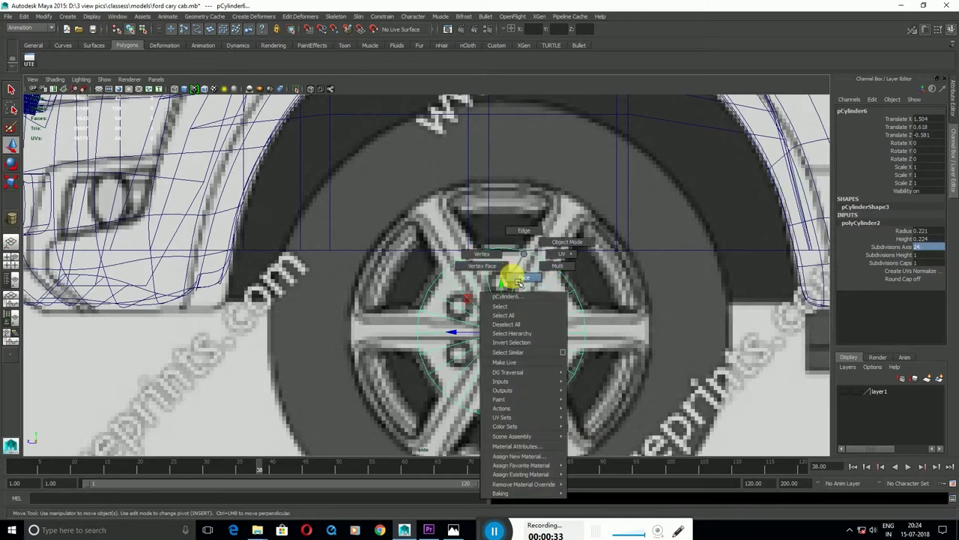
pyautogui.click(517, 281)
pyautogui.moveTo(488, 334); pyautogui.dragTo(385, 317)
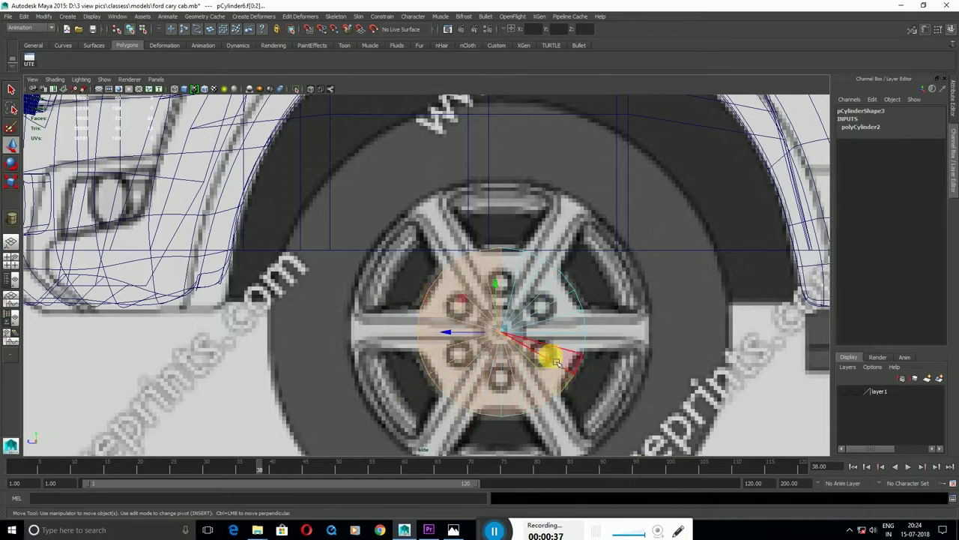
pyautogui.moveTo(546, 328); pyautogui.dragTo(649, 419)
pyautogui.moveTo(607, 352); pyautogui.dragTo(611, 356)
pyautogui.click(611, 356)
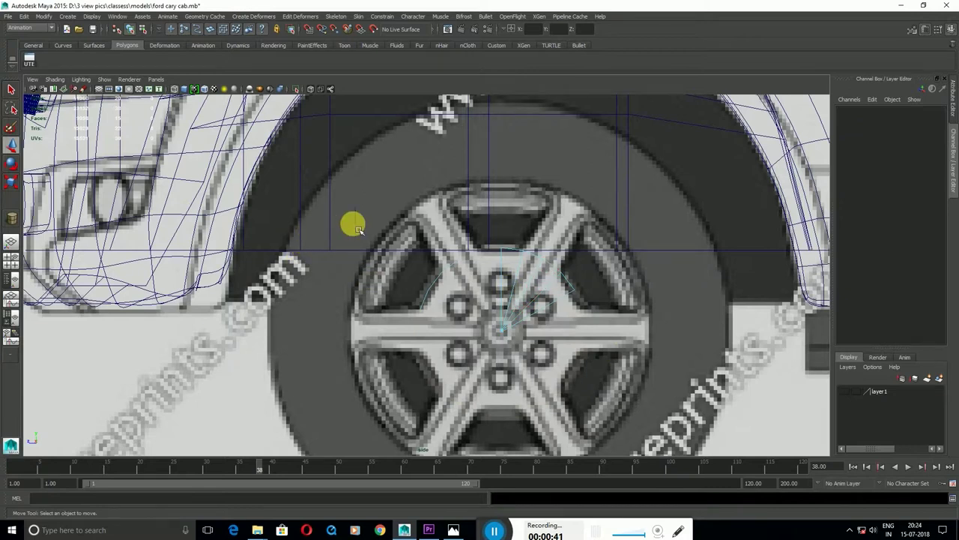
pyautogui.moveTo(455, 321); pyautogui.dragTo(479, 350)
pyautogui.click(497, 333)
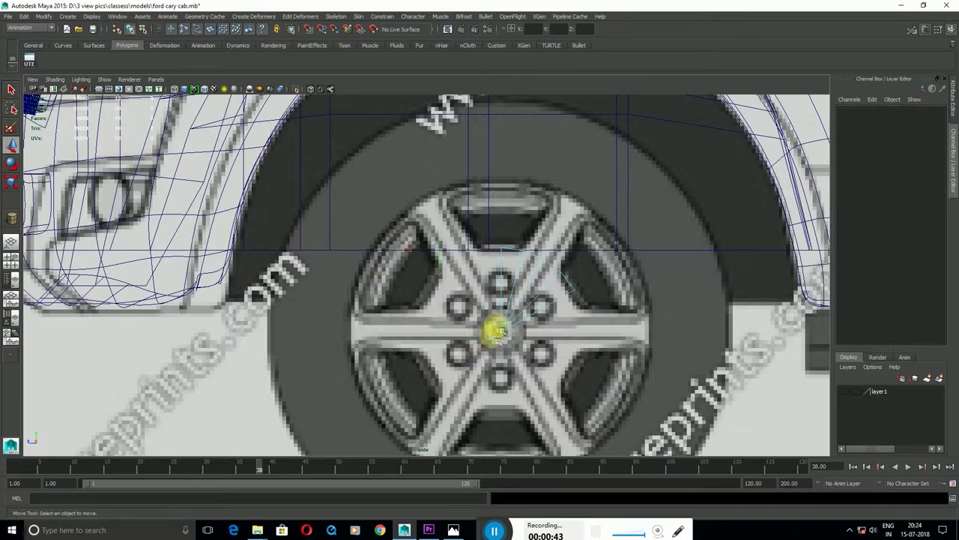
pyautogui.moveTo(548, 294); pyautogui.dragTo(579, 291, button='right')
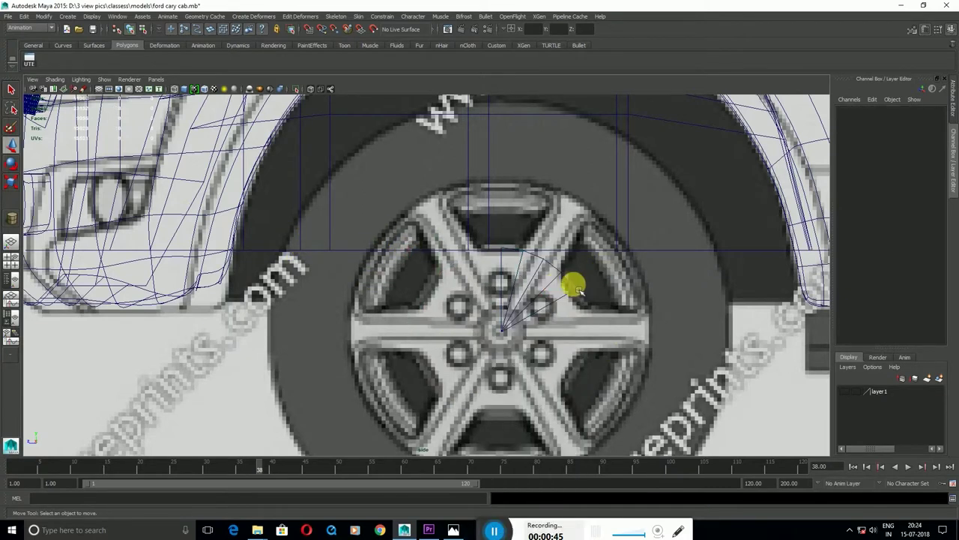
pyautogui.scroll(2, 532, 284)
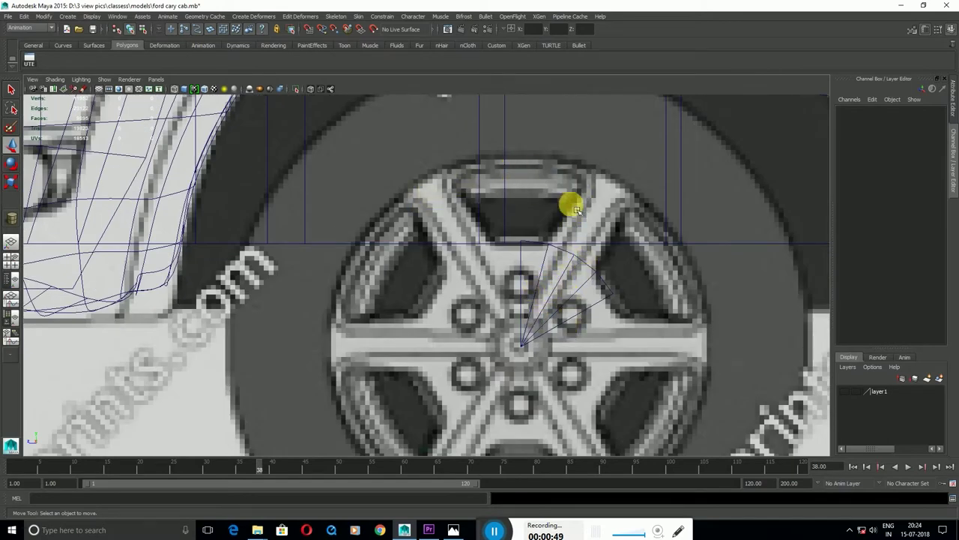
pyautogui.click(69, 17)
pyautogui.moveTo(90, 49)
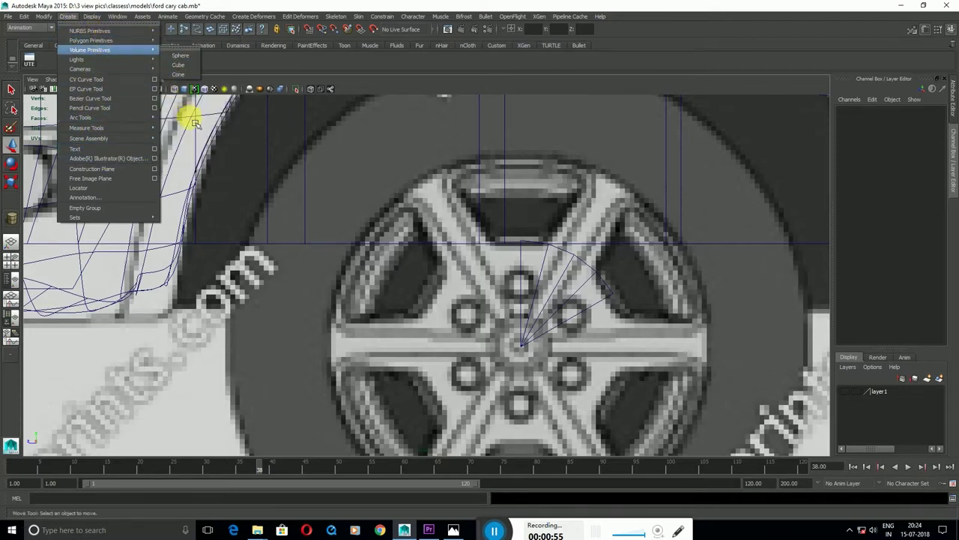
# Draw polygon pipe pPipe2 from the hub to the rim edge, setting its height and wall thickness.
pyautogui.click(185, 121)
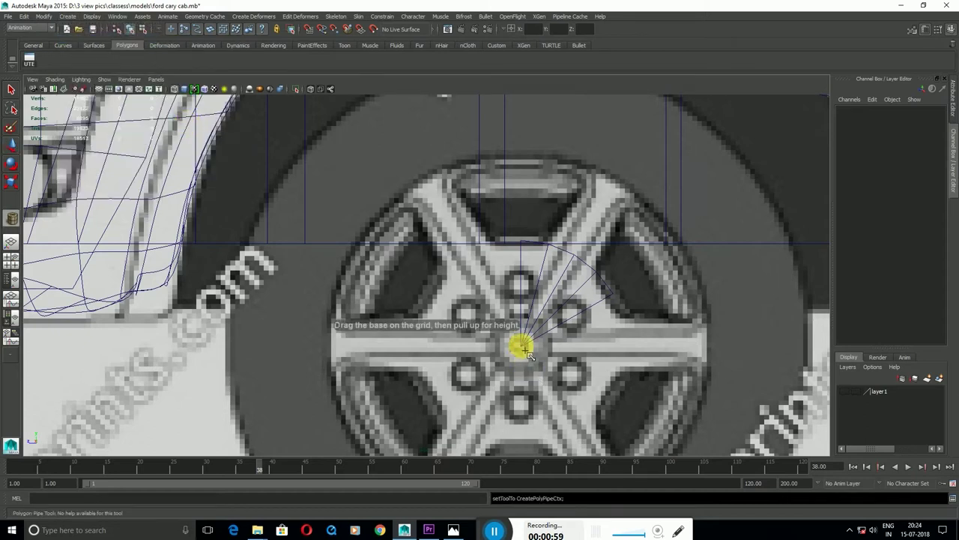
pyautogui.moveTo(522, 347); pyautogui.dragTo(669, 462)
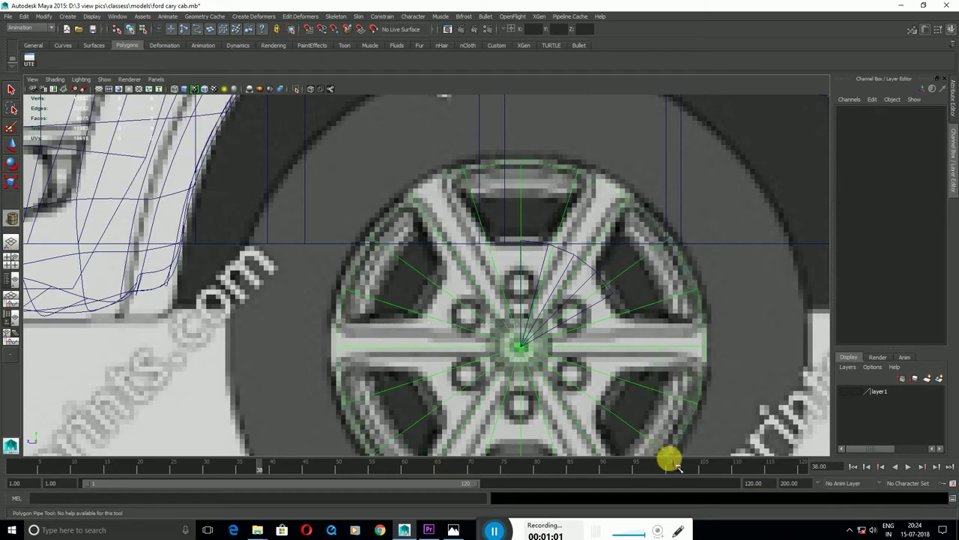
pyautogui.press('space')
pyautogui.moveTo(211, 424); pyautogui.dragTo(215, 410)
pyautogui.scroll(3, 625, 196)
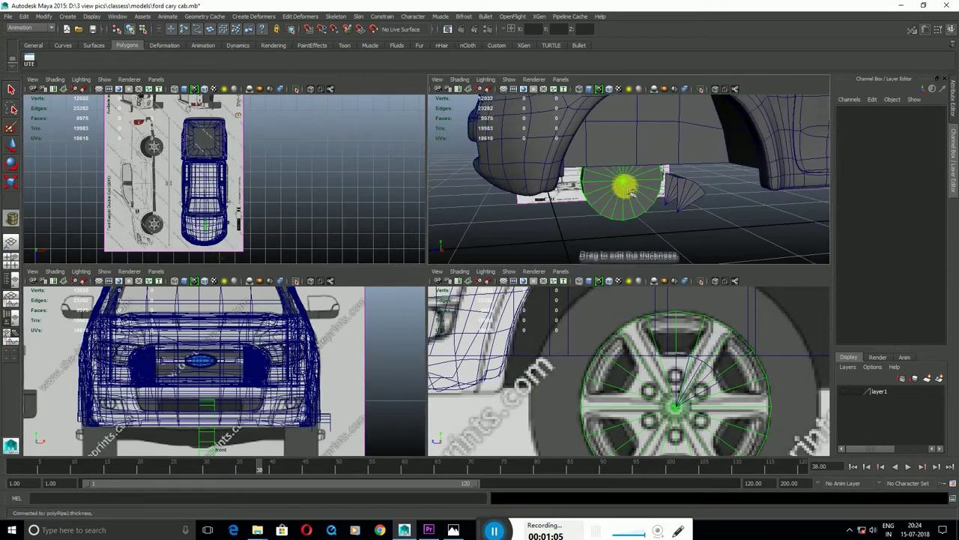
pyautogui.moveTo(628, 193); pyautogui.dragTo(629, 196)
pyautogui.press('w')
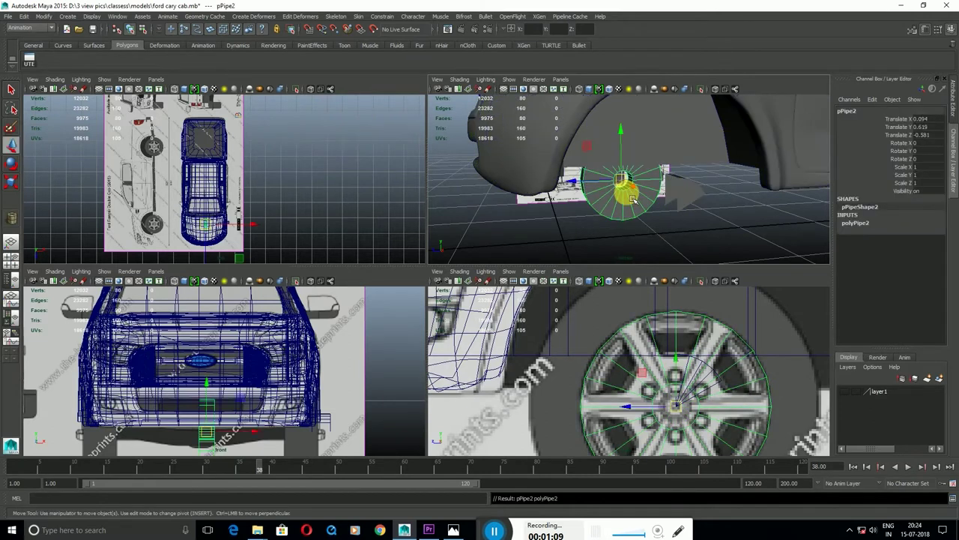
pyautogui.press('space')
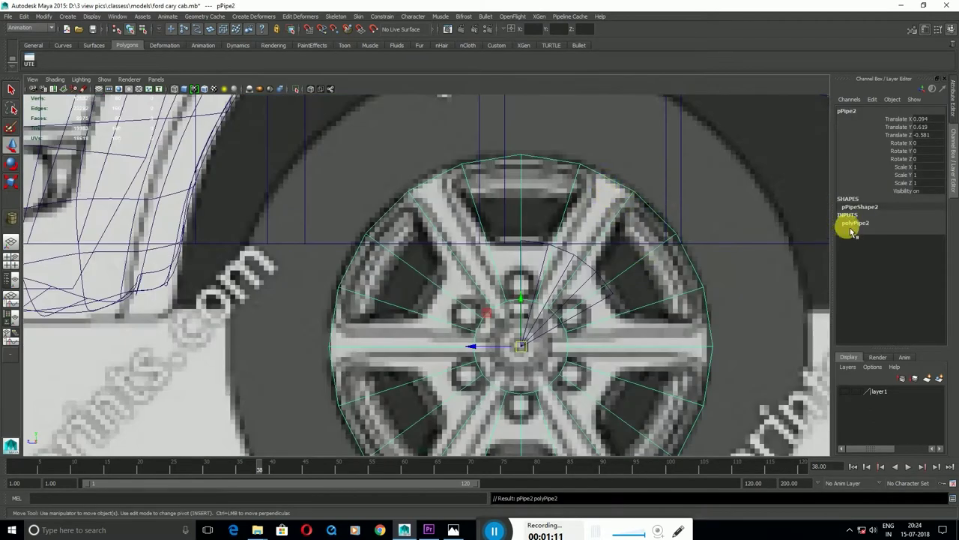
# Give polyPipe2 24 axis subdivisions and select the pipe's inner ring of vertices.
pyautogui.click(853, 223)
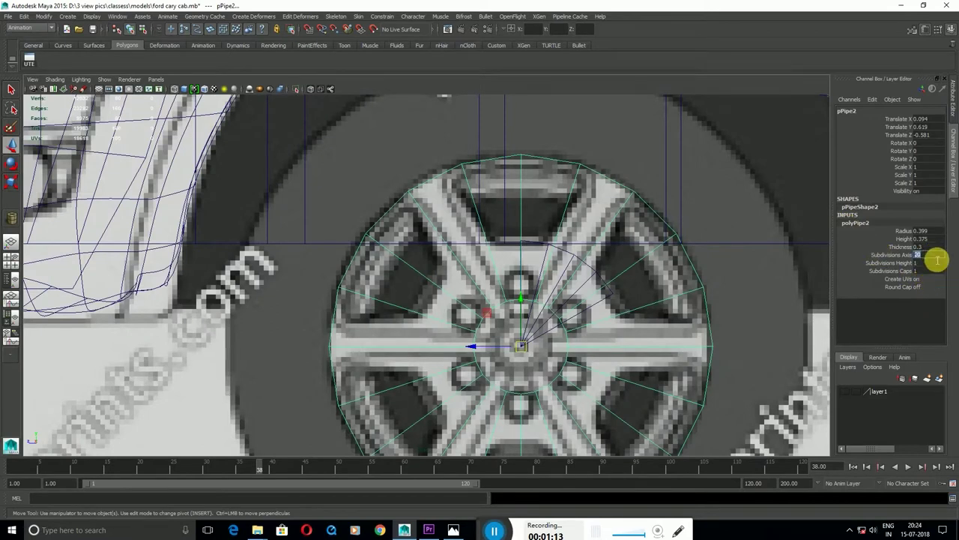
pyautogui.press('Return')
pyautogui.moveTo(631, 249); pyautogui.dragTo(510, 277, button='right')
pyautogui.hotkey('ctrl', 'z')
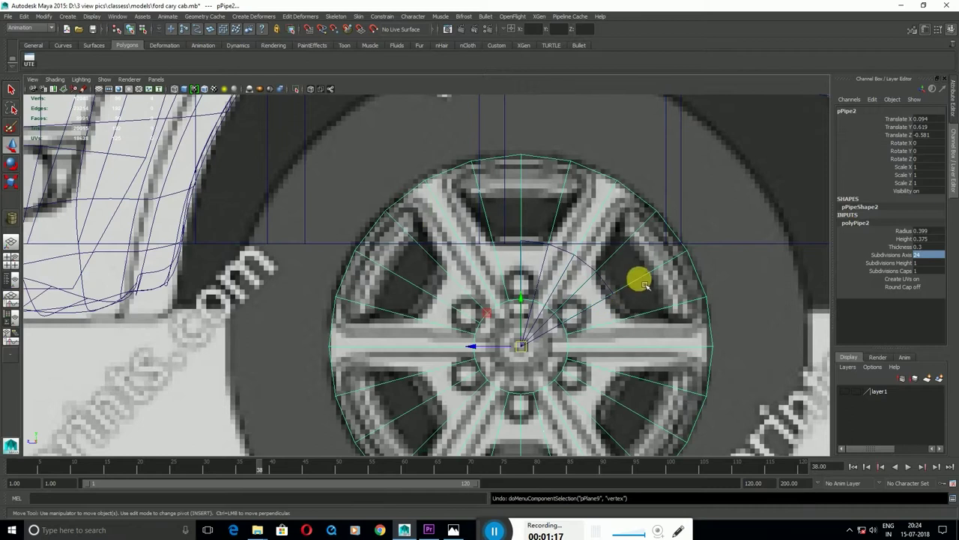
pyautogui.moveTo(641, 283); pyautogui.dragTo(467, 307, button='right')
pyautogui.moveTo(467, 307); pyautogui.dragTo(621, 422)
# Scale the inner vertex ring outward into a narrow band along the rim.
pyautogui.press('space')
pyautogui.press('space')
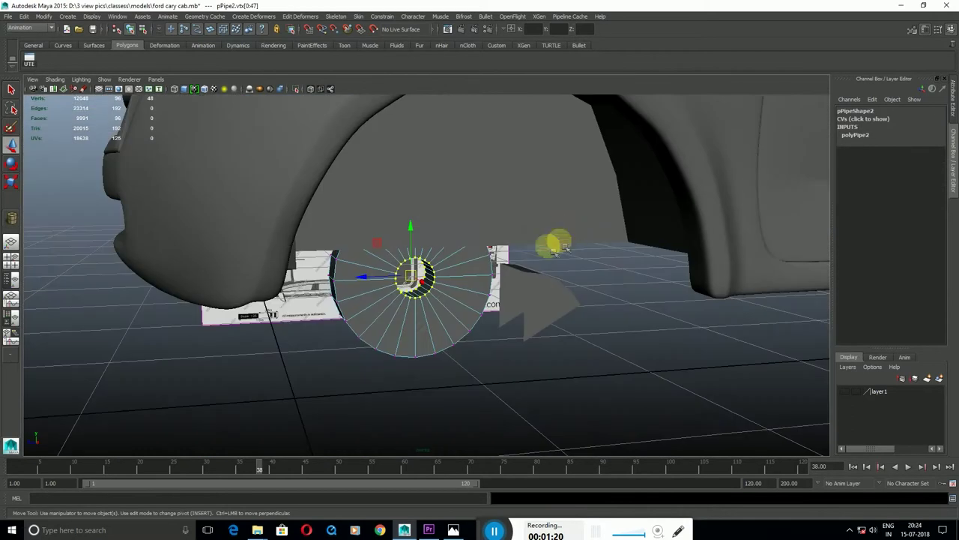
pyautogui.press('r')
pyautogui.moveTo(403, 298)
pyautogui.keyDown('alt'); pyautogui.mouseDown()
pyautogui.moveTo(412, 285)
pyautogui.moveTo(367, 249)
pyautogui.mouseUp(); pyautogui.keyUp('alt')
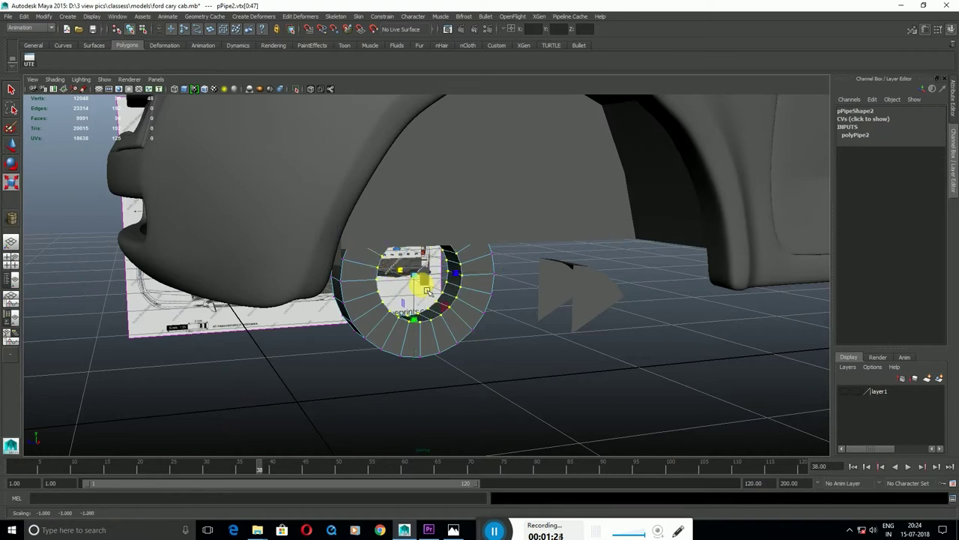
pyautogui.press('space')
pyautogui.moveTo(600, 169); pyautogui.dragTo(606, 167)
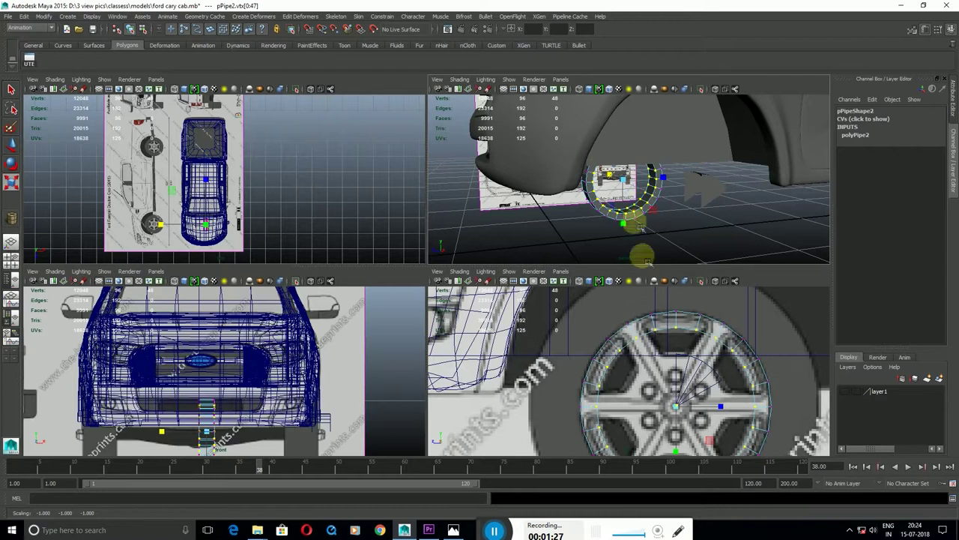
pyautogui.press('space')
# Delete the top rim faces and the left half of pPipe2, leaving a short upper-right arc.
pyautogui.click(560, 179)
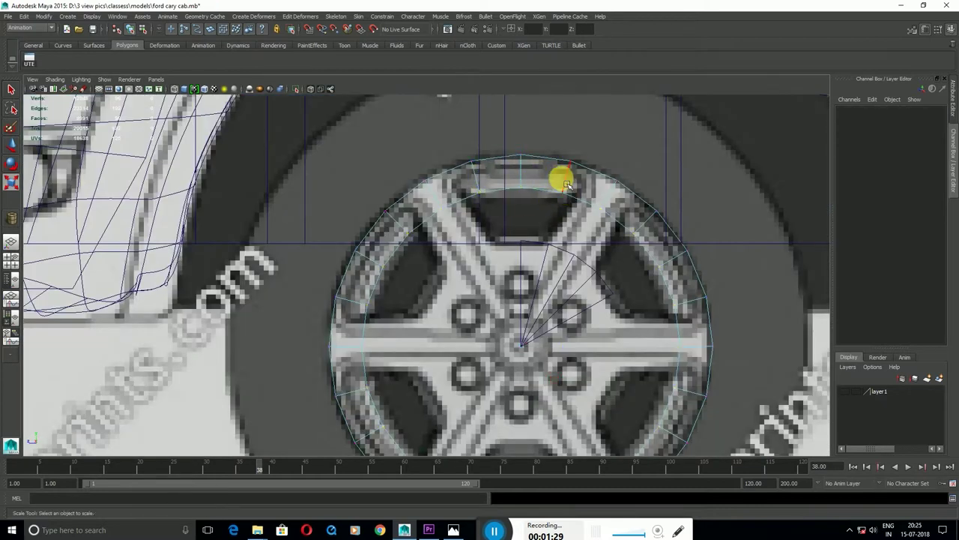
pyautogui.moveTo(581, 172)
pyautogui.mouseDown(button='right')
pyautogui.moveTo(588, 160)
pyautogui.moveTo(454, 163)
pyautogui.moveTo(514, 215)
pyautogui.mouseUp(button='right')
pyautogui.hotkey('ctrl', 'space')
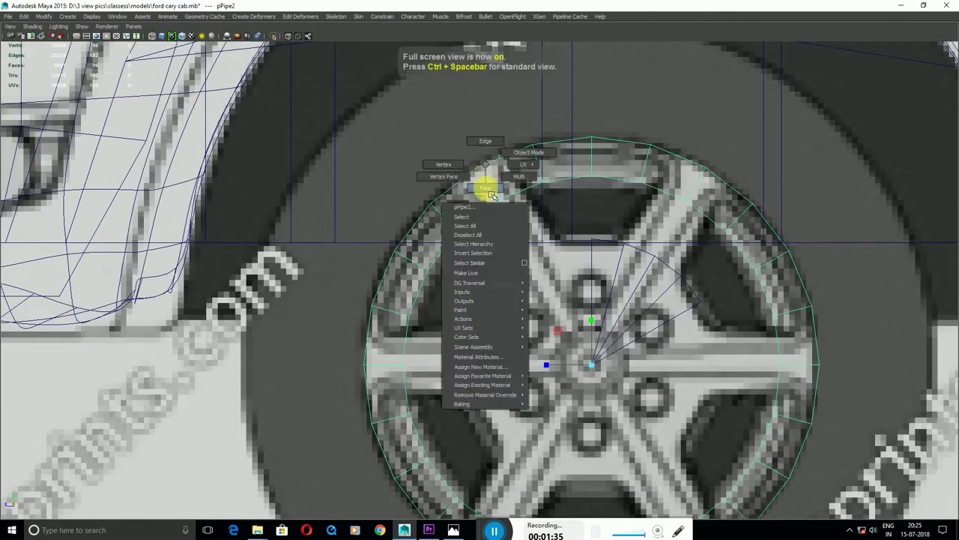
pyautogui.click(517, 225)
pyautogui.keyDown('alt'); pyautogui.moveTo(514, 293); pyautogui.dragTo(518, 246, button='middle'); pyautogui.keyUp('alt')
pyautogui.keyDown('shift'); pyautogui.click(556, 120); pyautogui.keyUp('shift')
pyautogui.moveTo(366, 148); pyautogui.dragTo(472, 517)
pyautogui.press('Delete')
pyautogui.press('F8')
pyautogui.scroll(2, 682, 150)
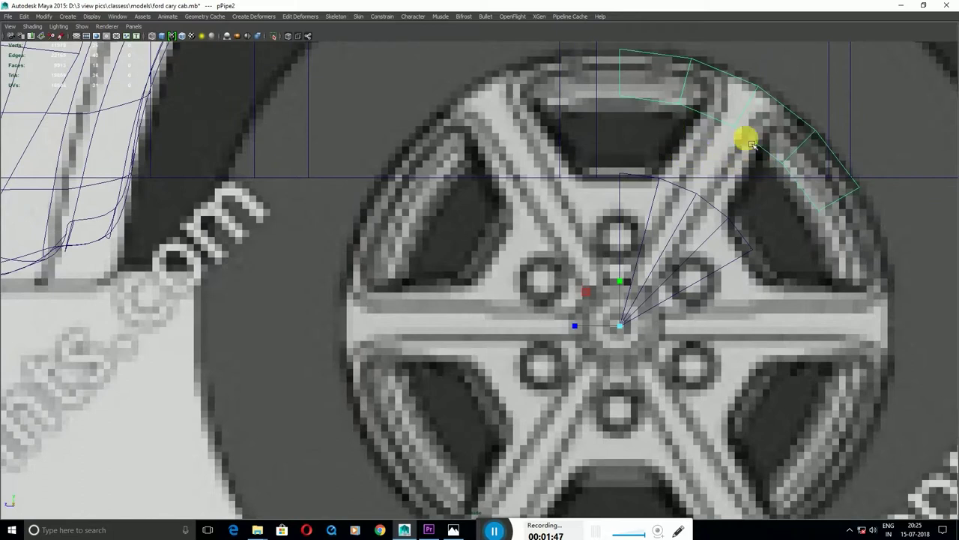
pyautogui.scroll(-3, 759, 170)
pyautogui.scroll(3, 757, 170)
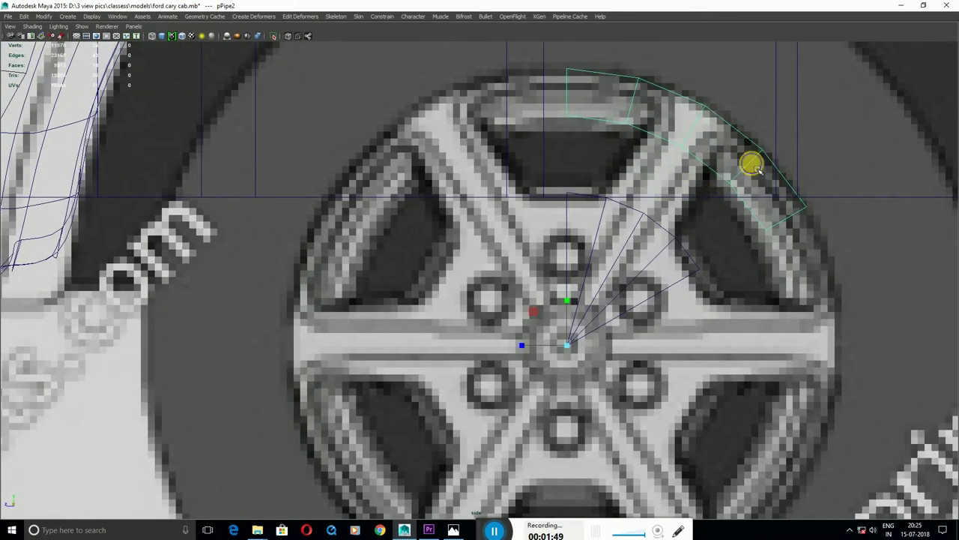
# Insert an edge across the rim arc and slide its vertices along the wheel's outer rim.
pyautogui.keyDown('shift'); pyautogui.rightClick(757, 169); pyautogui.keyUp('shift')
pyautogui.click(757, 168)
pyautogui.keyDown('shift'); pyautogui.moveTo(757, 164); pyautogui.dragTo(722, 161, button='right'); pyautogui.keyUp('shift')
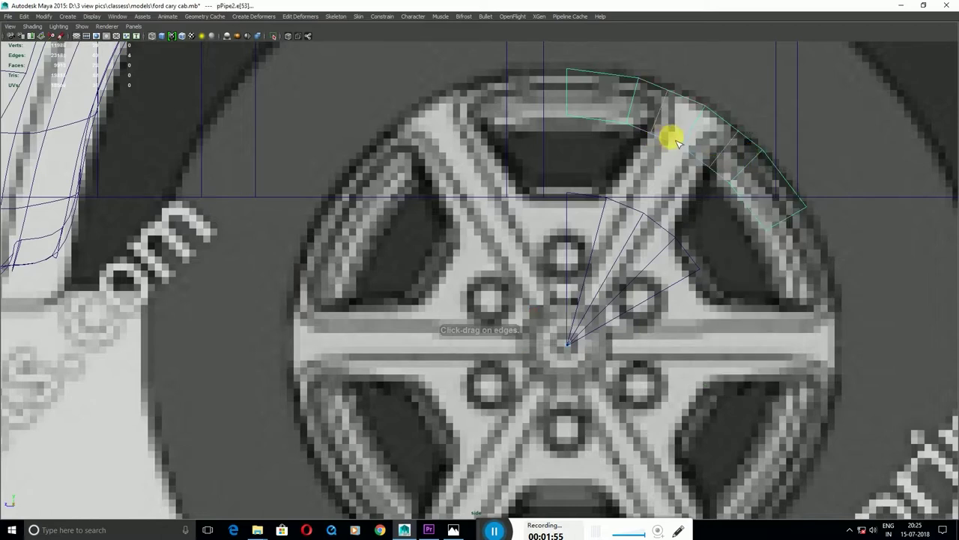
pyautogui.press('e')
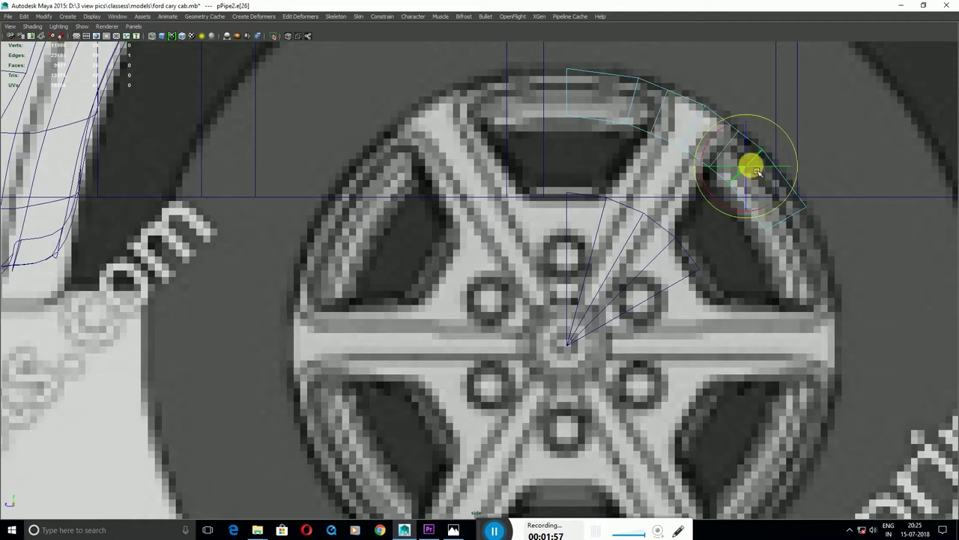
pyautogui.moveTo(757, 166)
pyautogui.mouseDown()
pyautogui.moveTo(764, 185)
pyautogui.moveTo(754, 167)
pyautogui.mouseUp()
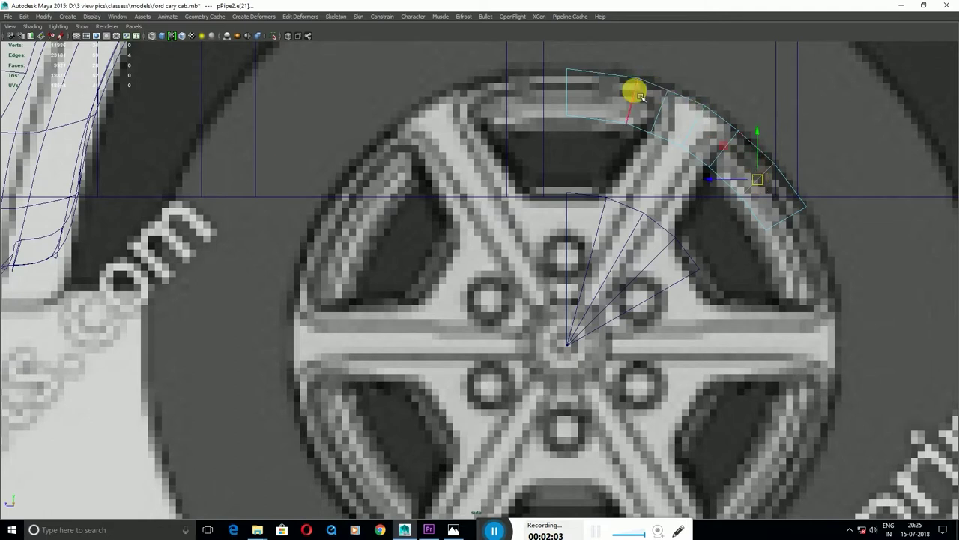
pyautogui.moveTo(633, 107); pyautogui.dragTo(618, 100)
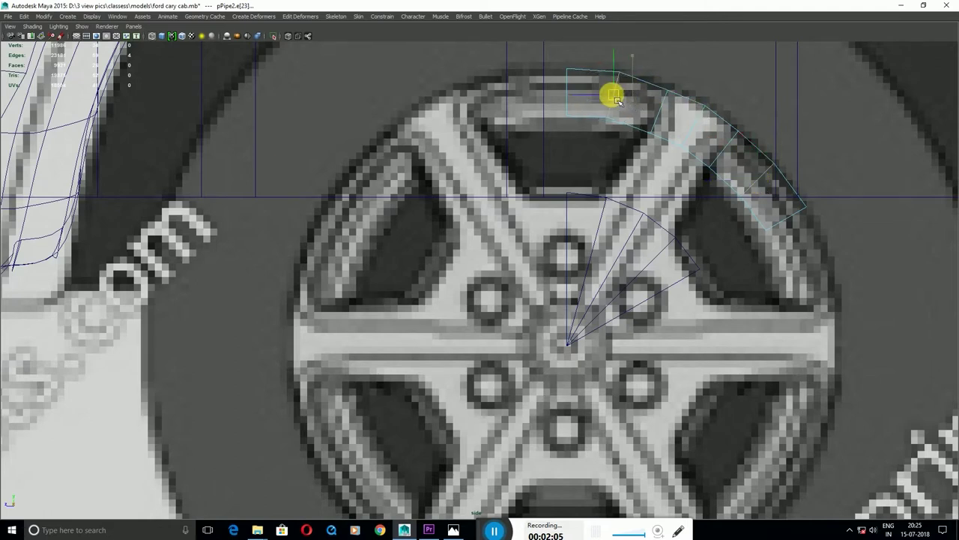
pyautogui.click(674, 125)
pyautogui.click(749, 75)
# Delete the small stray object below the car body.
pyautogui.click(713, 111)
pyautogui.press('space')
pyautogui.press('space')
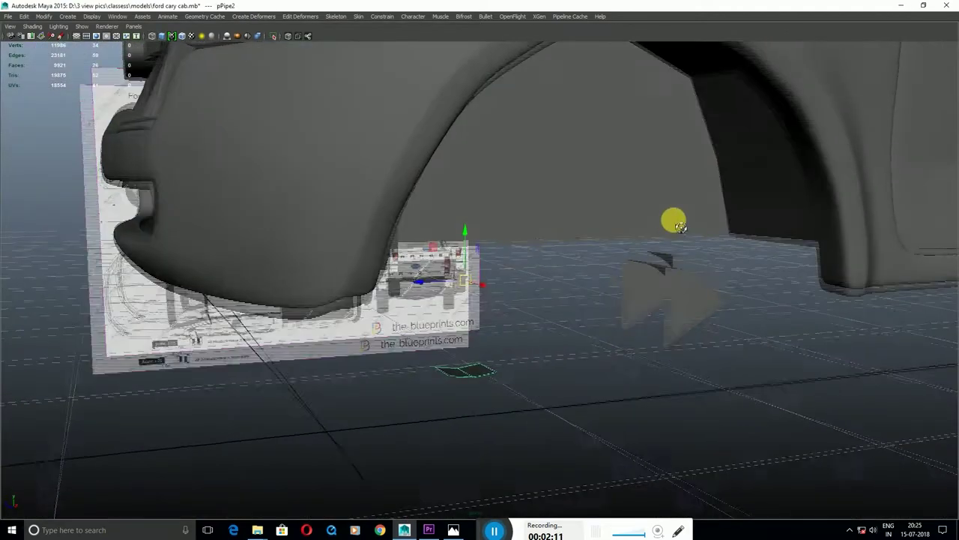
pyautogui.keyDown('alt'); pyautogui.moveTo(690, 215); pyautogui.dragTo(385, 381); pyautogui.keyUp('alt')
pyautogui.moveTo(441, 342); pyautogui.dragTo(544, 443)
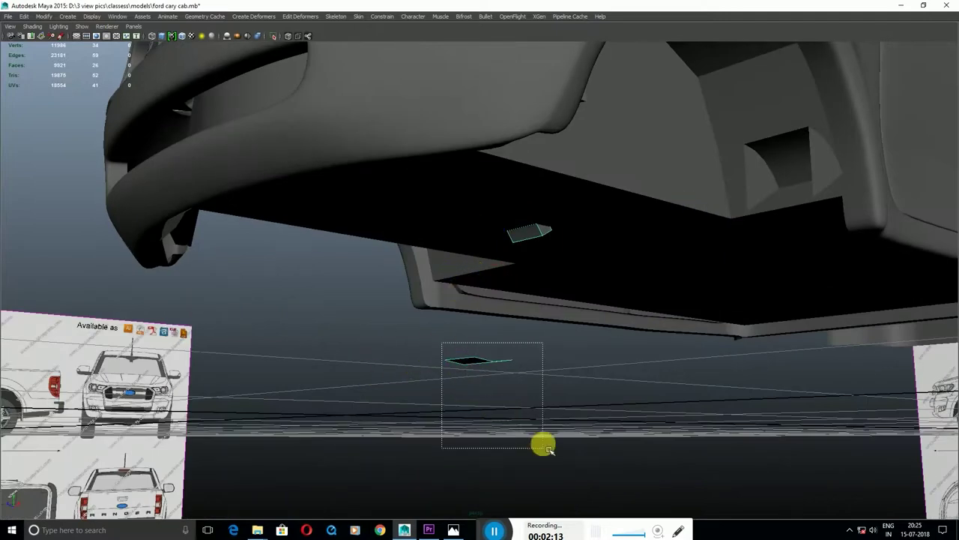
pyautogui.press('Delete')
# Move the bent pipe piece pPipe2 up into the front wheel arch.
pyautogui.click(535, 231)
pyautogui.moveTo(509, 276)
pyautogui.mouseDown()
pyautogui.moveTo(827, 249)
pyautogui.moveTo(848, 257)
pyautogui.moveTo(742, 253)
pyautogui.moveTo(768, 284)
pyautogui.mouseUp()
pyautogui.press('space')
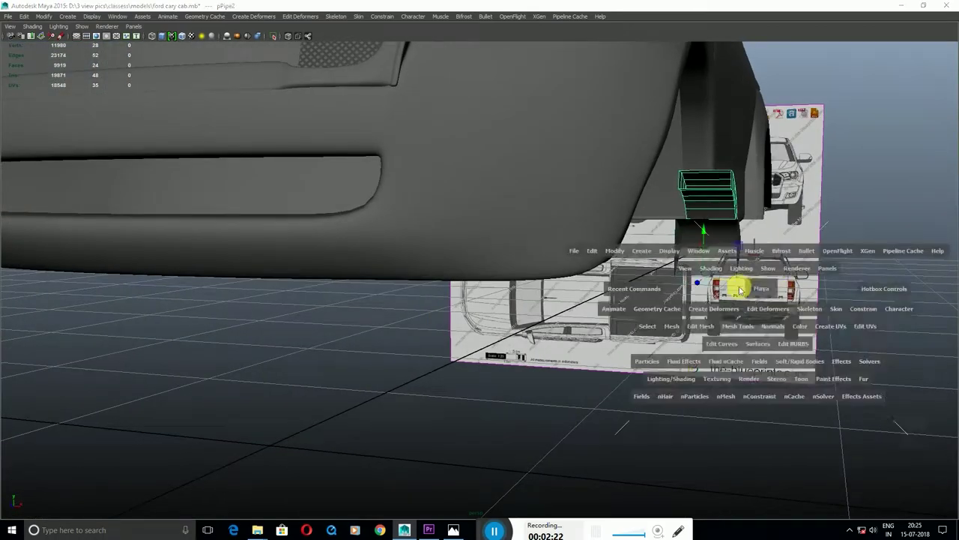
pyautogui.press('space')
pyautogui.keyDown('alt'); pyautogui.moveTo(779, 376); pyautogui.dragTo(678, 357, button='middle'); pyautogui.keyUp('alt')
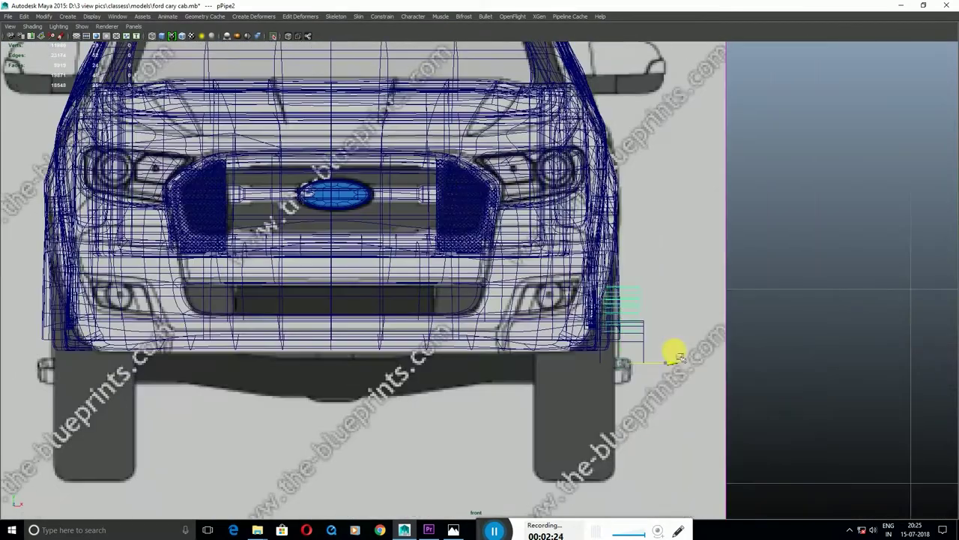
# Reselect pPipe2 and frame it in the side view of the wheel.
pyautogui.click(667, 362)
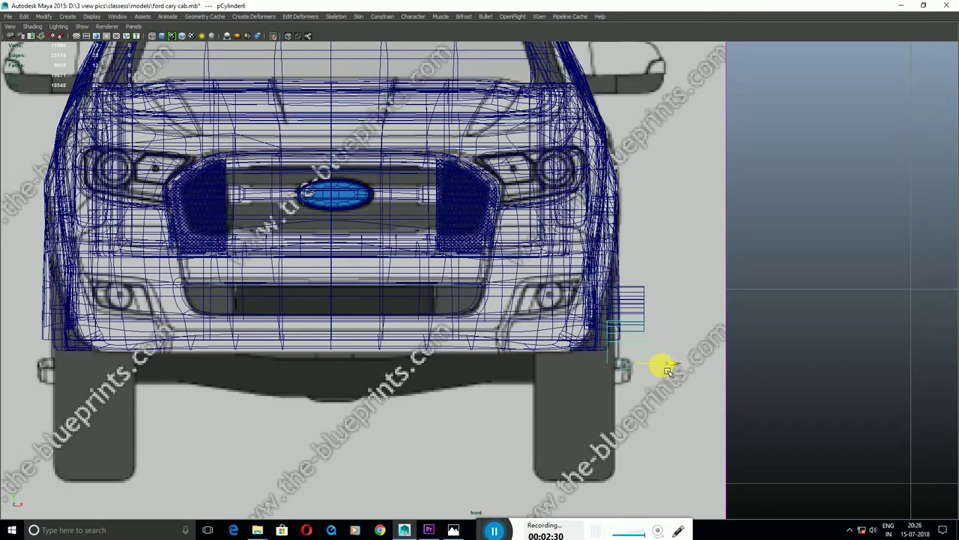
pyautogui.click(656, 312)
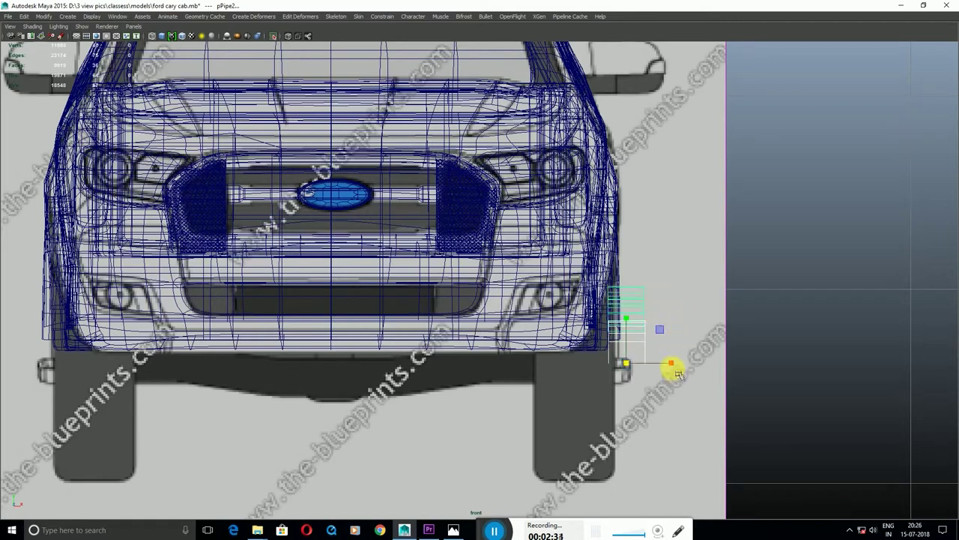
pyautogui.press('space')
pyautogui.press('space')
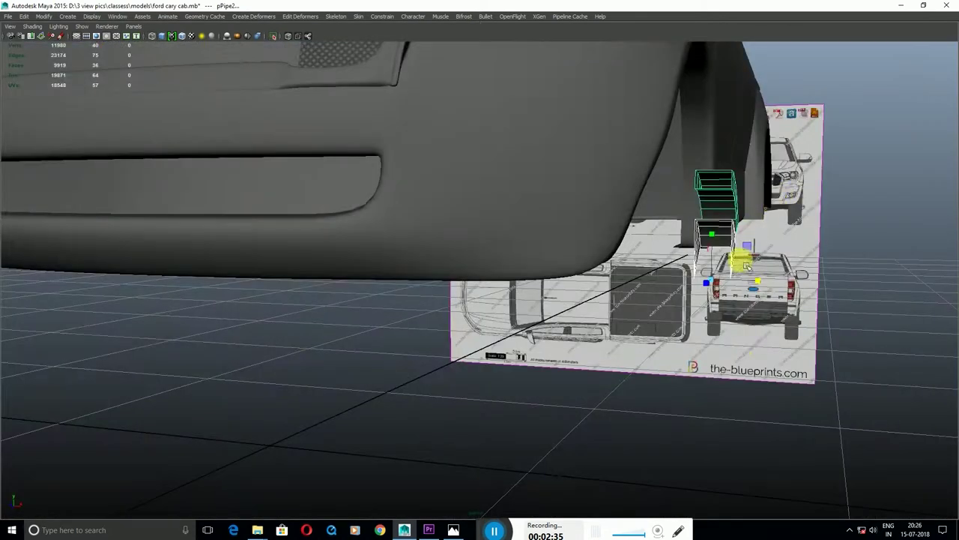
pyautogui.press('f')
pyautogui.press('space')
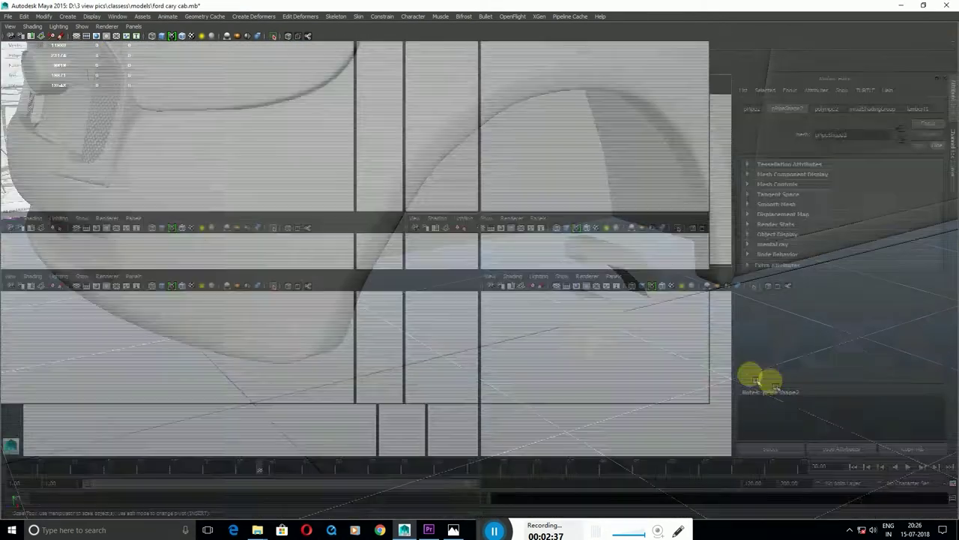
pyautogui.press('space')
pyautogui.scroll(-3, 658, 217)
# Extrude two top faces of the fan-shaped spoke cylinder pCylinder6.
pyautogui.click(707, 160)
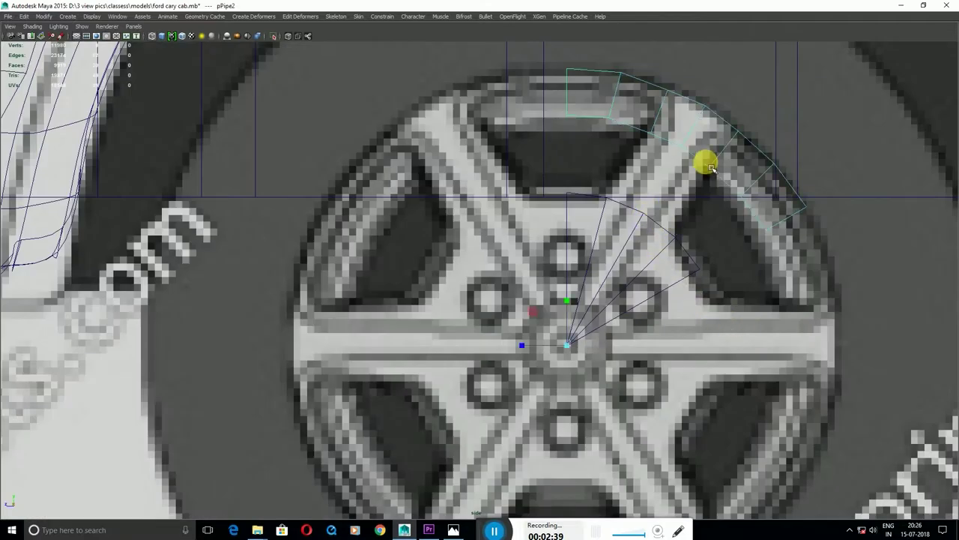
pyautogui.press('space')
pyautogui.press('space')
pyautogui.moveTo(613, 272)
pyautogui.keyDown('alt'); pyautogui.mouseDown()
pyautogui.moveTo(676, 349)
pyautogui.moveTo(680, 343)
pyautogui.moveTo(619, 342)
pyautogui.moveTo(501, 420)
pyautogui.mouseUp(); pyautogui.keyUp('alt')
pyautogui.click(500, 420)
pyautogui.press('F11')
pyautogui.click(518, 381)
pyautogui.keyDown('shift'); pyautogui.click(547, 378); pyautogui.keyUp('shift')
pyautogui.keyDown('shift'); pyautogui.moveTo(563, 365); pyautogui.dragTo(567, 349, button='right'); pyautogui.keyUp('shift')
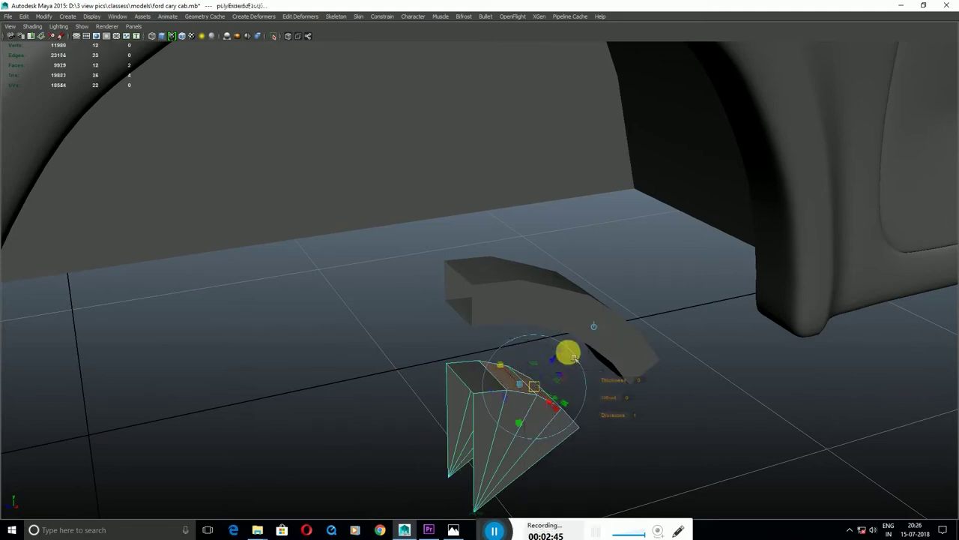
# Pull the extruded faces outward along the spoke toward the rim in the side view.
pyautogui.press('space')
pyautogui.press('space')
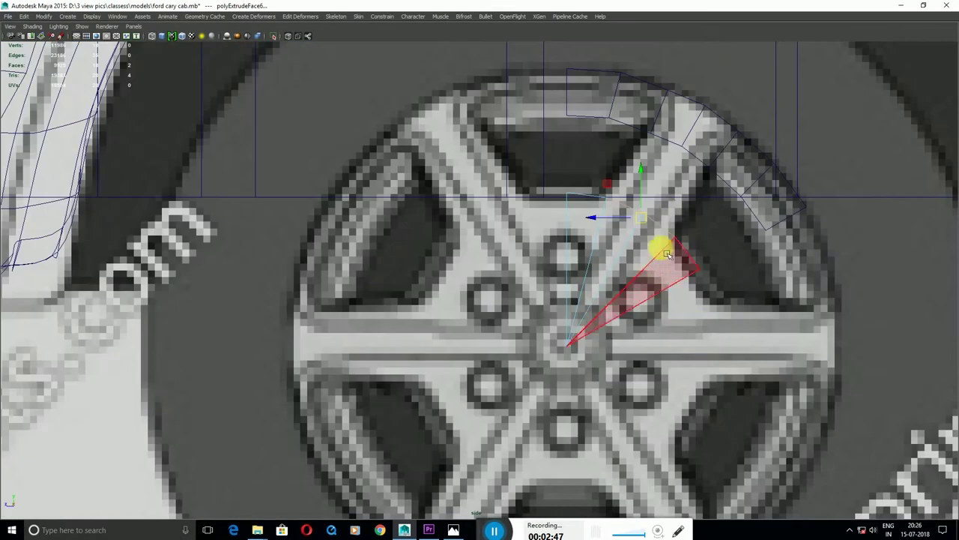
pyautogui.moveTo(640, 216); pyautogui.dragTo(689, 157)
pyautogui.press('space')
pyautogui.click(692, 143)
pyautogui.moveTo(702, 208)
pyautogui.keyDown('alt'); pyautogui.mouseDown()
pyautogui.moveTo(697, 375)
pyautogui.moveTo(677, 327)
pyautogui.moveTo(677, 379)
pyautogui.moveTo(663, 379)
pyautogui.mouseUp(); pyautogui.keyUp('alt')
# Return to object mode, frame the bent pipe and pick one of its end faces.
pyautogui.press('F8')
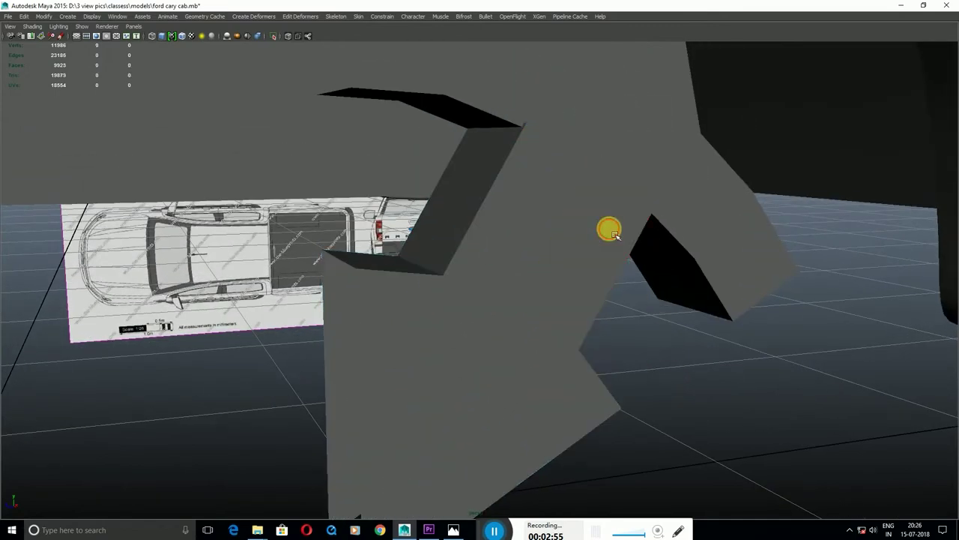
pyautogui.press('f')
pyautogui.moveTo(725, 219)
pyautogui.keyDown('alt'); pyautogui.mouseDown()
pyautogui.moveTo(642, 315)
pyautogui.moveTo(641, 336)
pyautogui.moveTo(578, 337)
pyautogui.mouseUp(); pyautogui.keyUp('alt')
pyautogui.click(568, 359)
# Delete the pipe's selected end faces.
pyautogui.press('4')
pyautogui.scroll(-3, 496, 259)
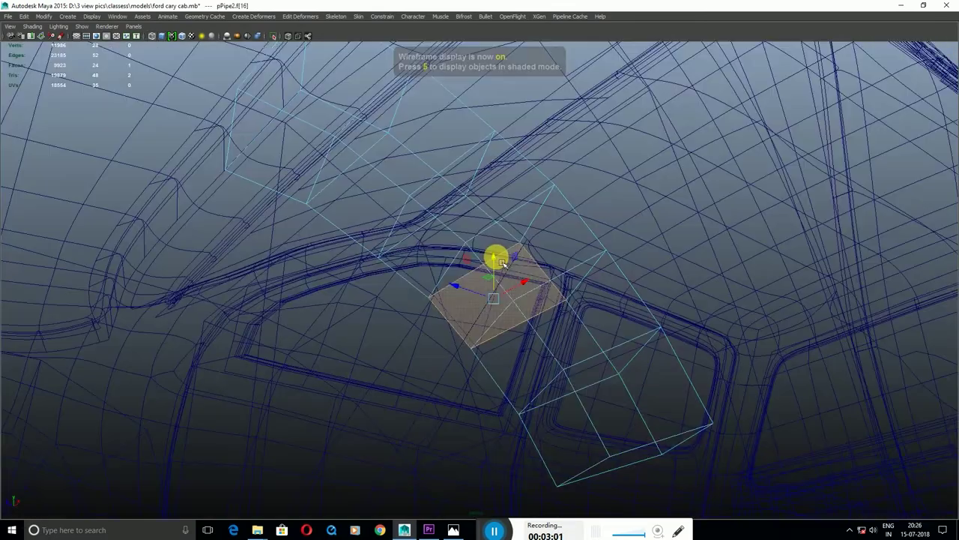
pyautogui.keyDown('shift'); pyautogui.click(511, 304); pyautogui.keyUp('shift')
pyautogui.moveTo(512, 304)
pyautogui.keyDown('alt'); pyautogui.mouseDown()
pyautogui.moveTo(625, 324)
pyautogui.moveTo(531, 319)
pyautogui.mouseUp(); pyautogui.keyUp('alt')
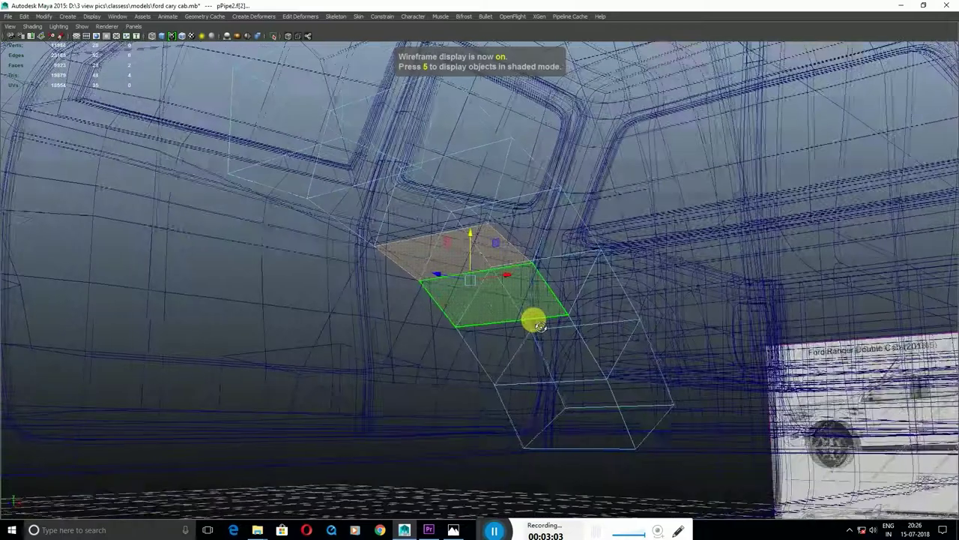
pyautogui.press('Delete')
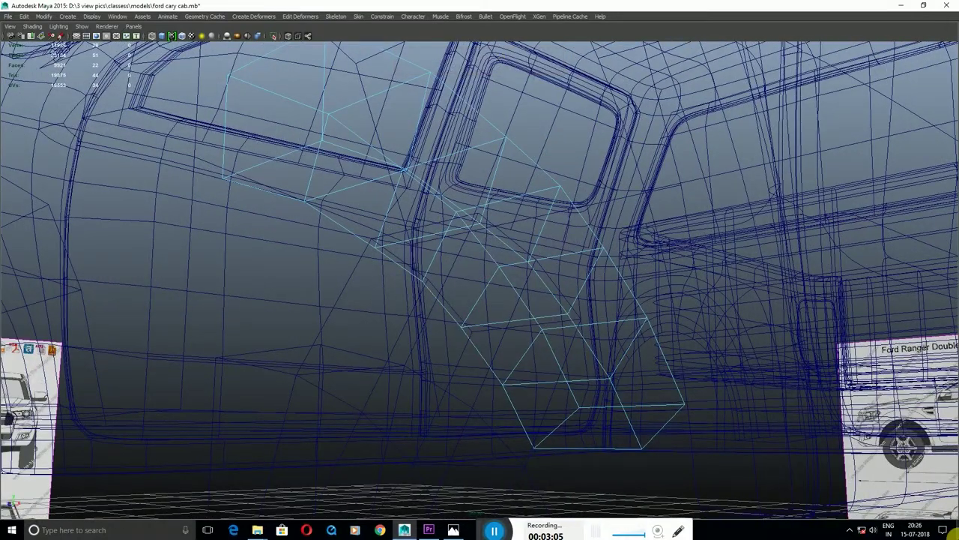
pyautogui.press('5')
# Combine the spoke piece and the pipe into one mesh, pCylinder7.
pyautogui.keyDown('alt'); pyautogui.moveTo(542, 248); pyautogui.dragTo(509, 313); pyautogui.keyUp('alt')
pyautogui.click(495, 350)
pyautogui.keyDown('shift'); pyautogui.click(488, 258); pyautogui.keyUp('shift')
pyautogui.keyDown('shift'); pyautogui.moveTo(491, 256); pyautogui.dragTo(464, 401, button='right'); pyautogui.keyUp('shift')
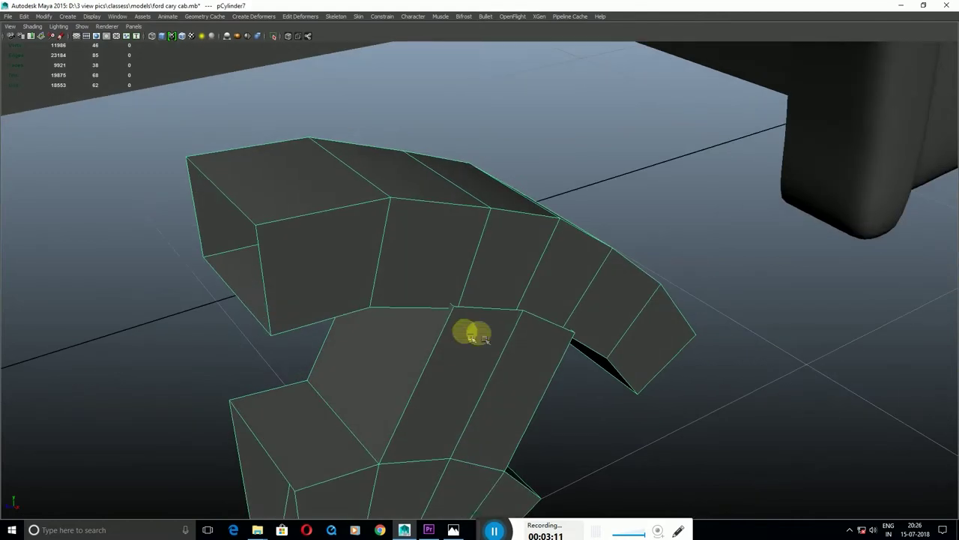
# Merge the touching vertices where the spoke meets the rim arc.
pyautogui.click(450, 309)
pyautogui.keyDown('alt'); pyautogui.moveTo(460, 325); pyautogui.dragTo(480, 302); pyautogui.keyUp('alt')
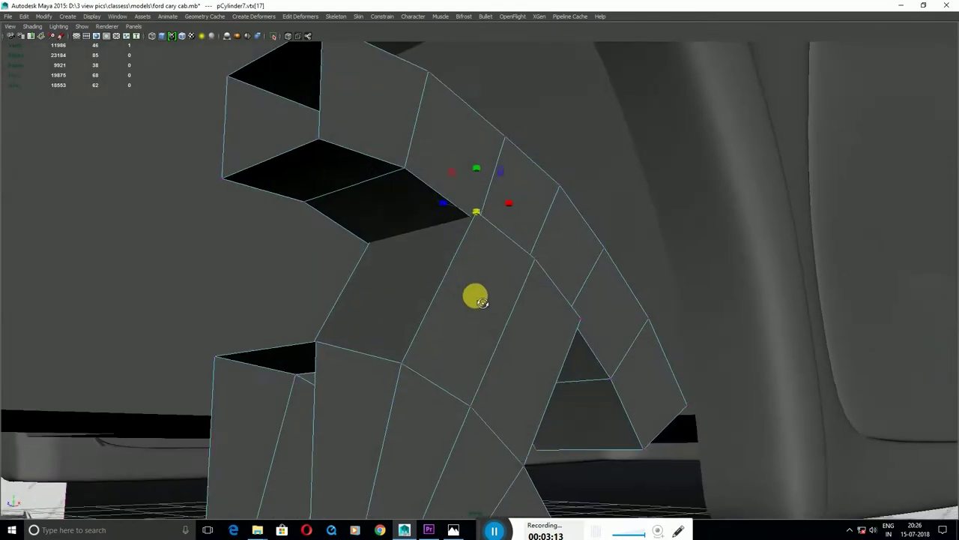
pyautogui.scroll(-3, 482, 303)
pyautogui.keyDown('shift'); pyautogui.moveTo(484, 305); pyautogui.dragTo(484, 280, button='right'); pyautogui.keyUp('shift')
pyautogui.moveTo(484, 280)
pyautogui.keyDown('alt'); pyautogui.mouseDown()
pyautogui.moveTo(434, 345)
pyautogui.moveTo(495, 322)
pyautogui.moveTo(443, 282)
pyautogui.moveTo(508, 338)
pyautogui.moveTo(501, 250)
pyautogui.moveTo(514, 236)
pyautogui.moveTo(514, 291)
pyautogui.moveTo(563, 262)
pyautogui.moveTo(617, 260)
pyautogui.moveTo(496, 260)
pyautogui.moveTo(578, 370)
pyautogui.moveTo(532, 327)
pyautogui.moveTo(584, 368)
pyautogui.moveTo(561, 368)
pyautogui.mouseUp(); pyautogui.keyUp('alt')
pyautogui.click(470, 313)
# Duplicate the welded spoke-and-rim piece and rotate the copy counterclockwise onto the next spoke.
pyautogui.click(489, 313)
pyautogui.press('space')
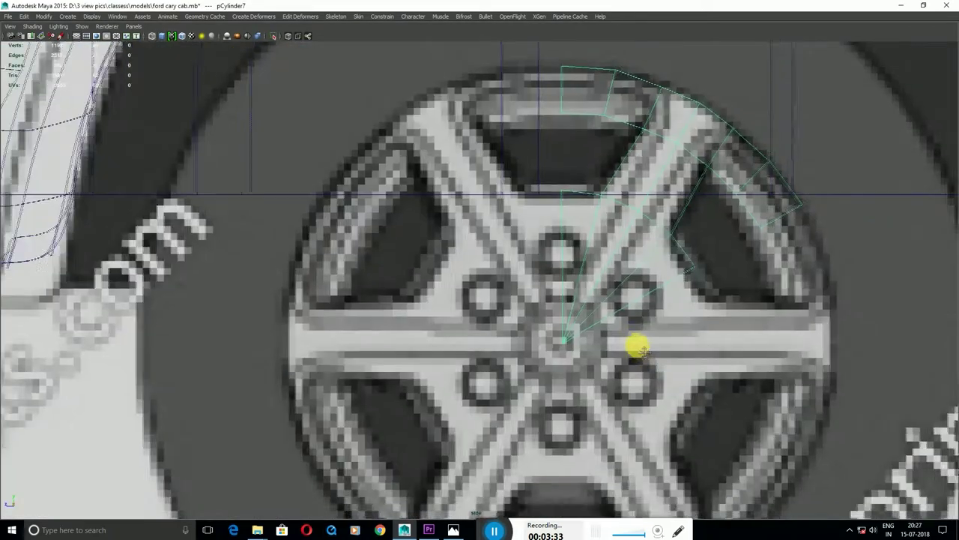
pyautogui.scroll(3, 648, 402)
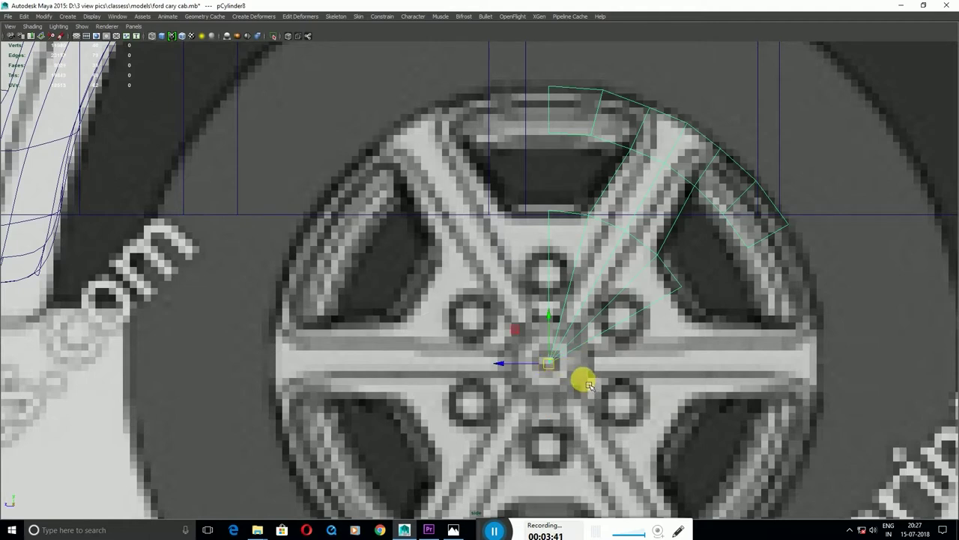
pyautogui.press('e')
pyautogui.keyDown('alt'); pyautogui.moveTo(589, 385); pyautogui.dragTo(616, 330, button='middle'); pyautogui.keyUp('alt')
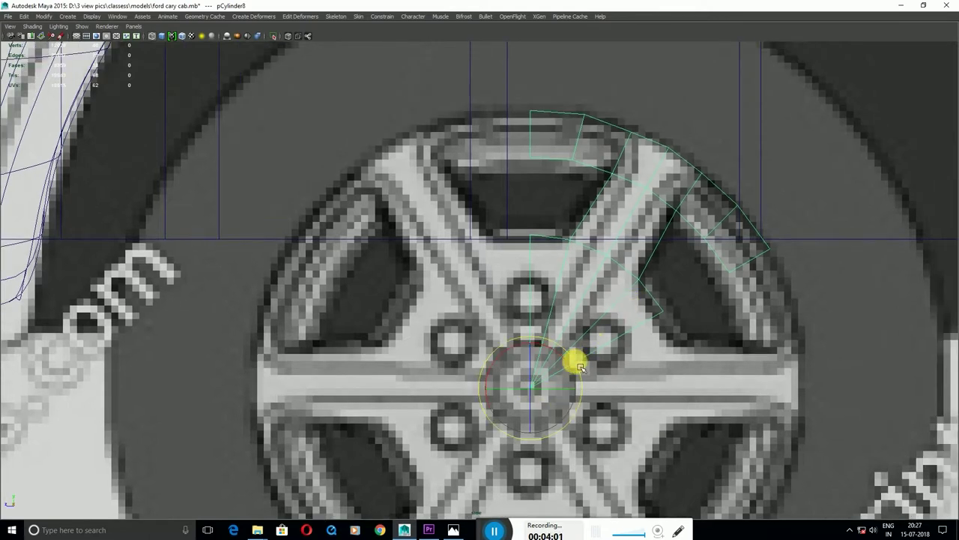
pyautogui.moveTo(580, 368); pyautogui.dragTo(534, 318)
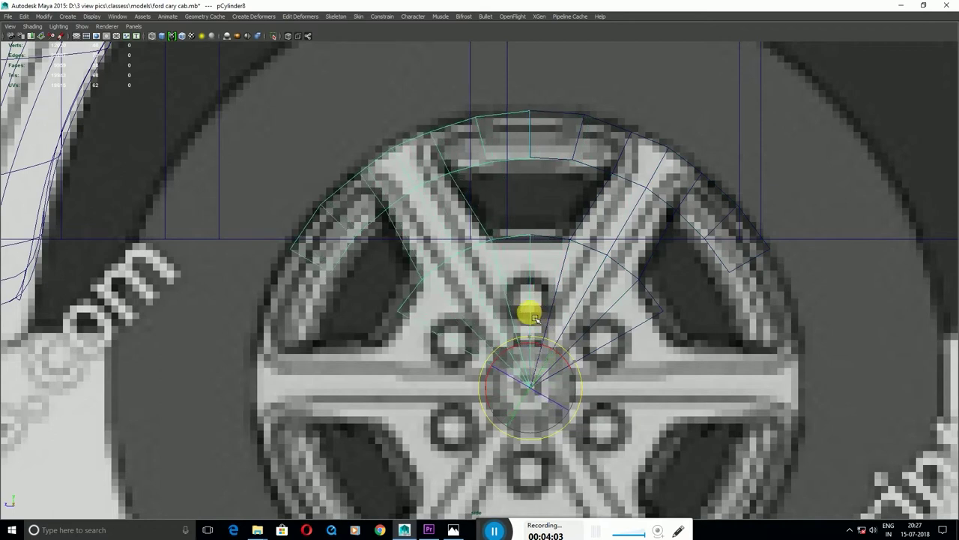
# Combine the two spoke sections into a single mesh, pCylinder9.
pyautogui.press('space')
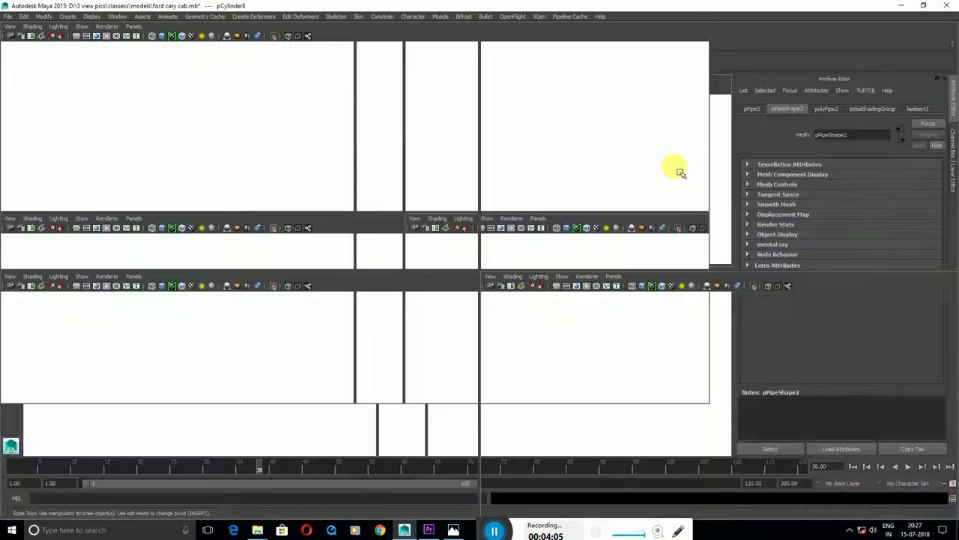
pyautogui.press('space')
pyautogui.keyDown('shift'); pyautogui.rightClick(481, 277); pyautogui.keyUp('shift')
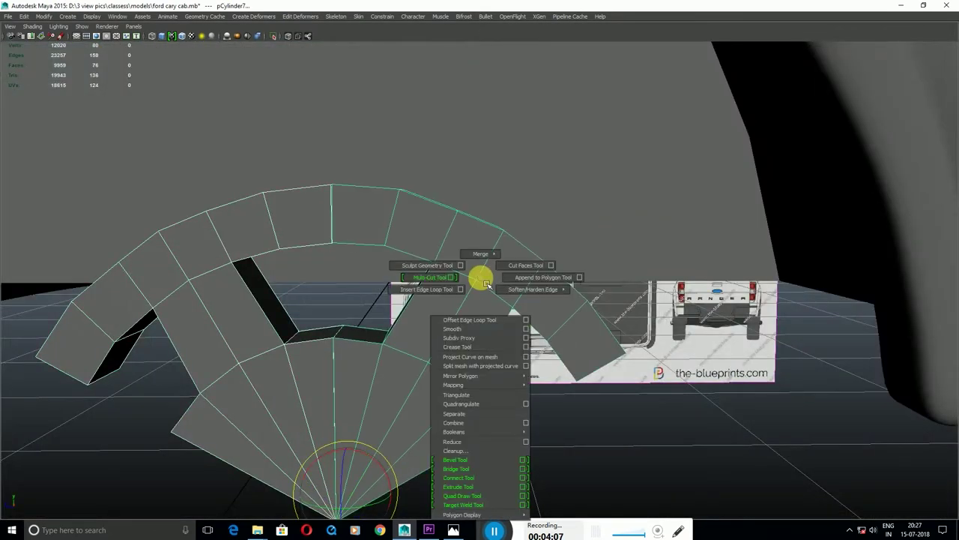
pyautogui.click(456, 422)
pyautogui.keyDown('alt'); pyautogui.moveTo(422, 389); pyautogui.dragTo(481, 344); pyautogui.keyUp('alt')
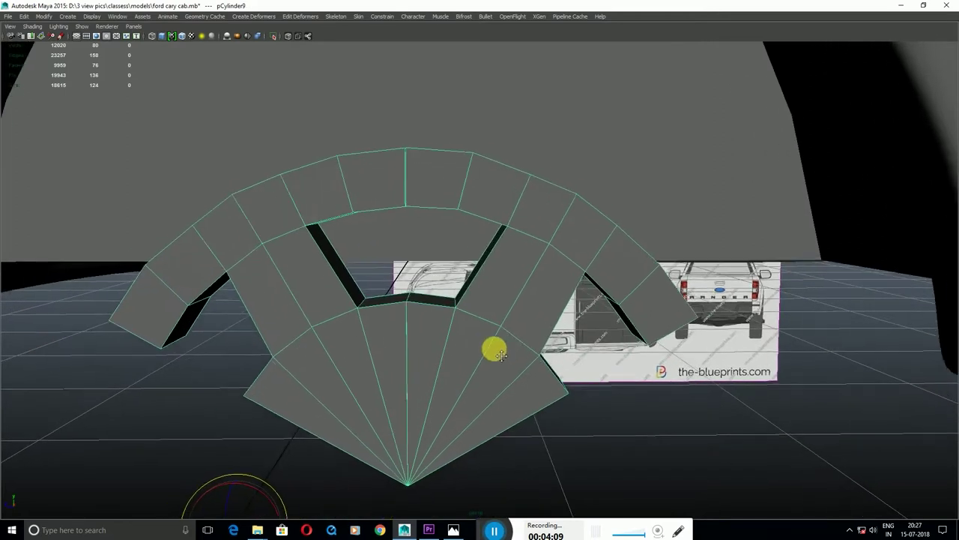
# Merge the two seam vertices at the top of the rim arch.
pyautogui.moveTo(412, 120); pyautogui.dragTo(442, 225)
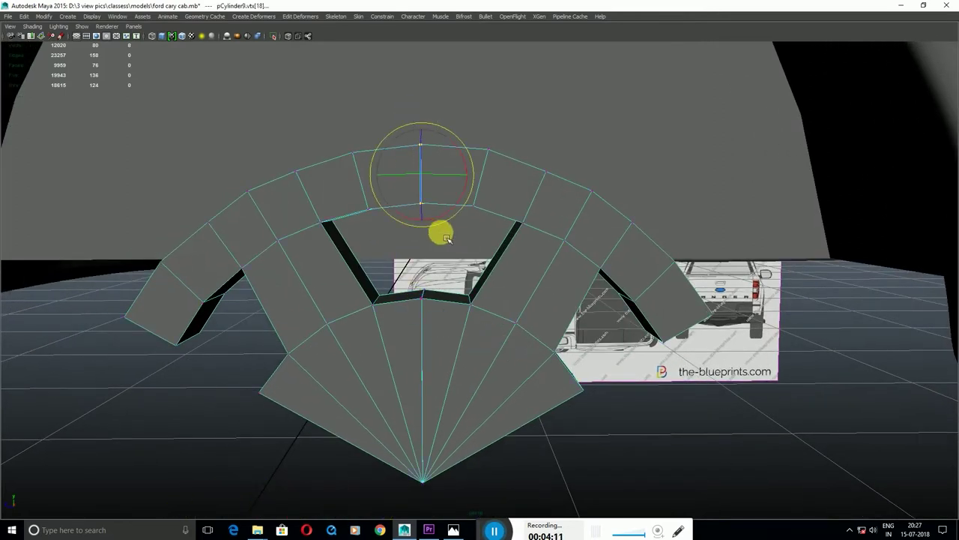
pyautogui.moveTo(516, 333); pyautogui.dragTo(558, 257, button='right')
pyautogui.moveTo(530, 303); pyautogui.dragTo(559, 274, button='right')
pyautogui.keyDown('alt'); pyautogui.moveTo(430, 328); pyautogui.dragTo(440, 330); pyautogui.keyUp('alt')
pyautogui.moveTo(411, 296)
pyautogui.mouseDown()
pyautogui.moveTo(440, 358)
pyautogui.moveTo(428, 460)
pyautogui.mouseUp()
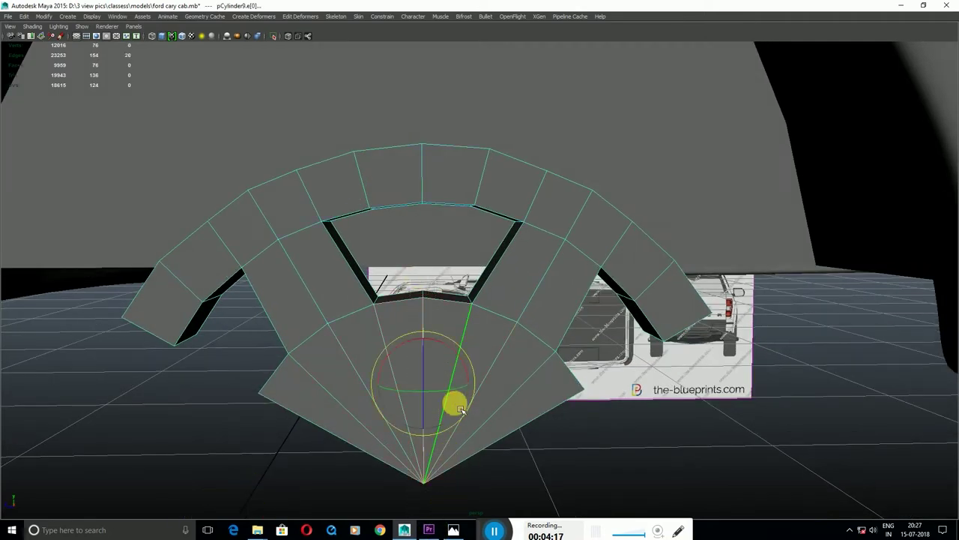
# Merge the overlapping hub centre vertices and check the mesh with smooth preview.
pyautogui.moveTo(442, 318)
pyautogui.mouseDown(button='right')
pyautogui.moveTo(397, 314)
pyautogui.moveTo(392, 299)
pyautogui.mouseUp(button='right')
pyautogui.moveTo(428, 520); pyautogui.dragTo(445, 434)
pyautogui.rightClick(486, 398)
pyautogui.keyDown('shift'); pyautogui.moveTo(480, 394); pyautogui.dragTo(525, 341, button='right'); pyautogui.keyUp('shift')
pyautogui.press('F8')
pyautogui.moveTo(525, 359)
pyautogui.keyDown('alt'); pyautogui.mouseDown()
pyautogui.moveTo(527, 407)
pyautogui.moveTo(510, 378)
pyautogui.moveTo(637, 475)
pyautogui.moveTo(564, 486)
pyautogui.moveTo(467, 349)
pyautogui.moveTo(467, 407)
pyautogui.moveTo(475, 381)
pyautogui.moveTo(368, 323)
pyautogui.moveTo(437, 321)
pyautogui.mouseUp(); pyautogui.keyUp('alt')
pyautogui.press('3')
# Multi-Cut new edges fanning from the hub centre along the spoke, plus a ring near the hub.
pyautogui.press('1')
pyautogui.press('space')
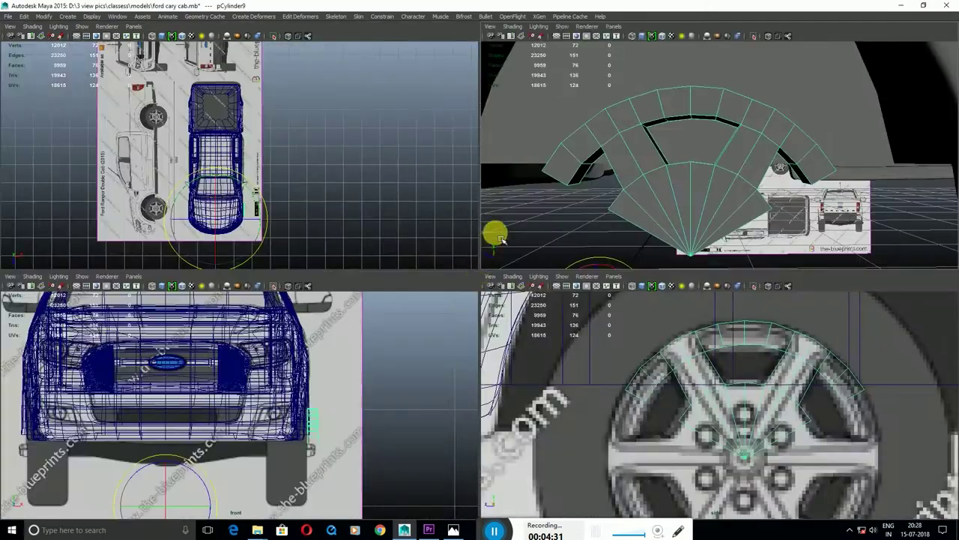
pyautogui.press('space')
pyautogui.scroll(2, 569, 307)
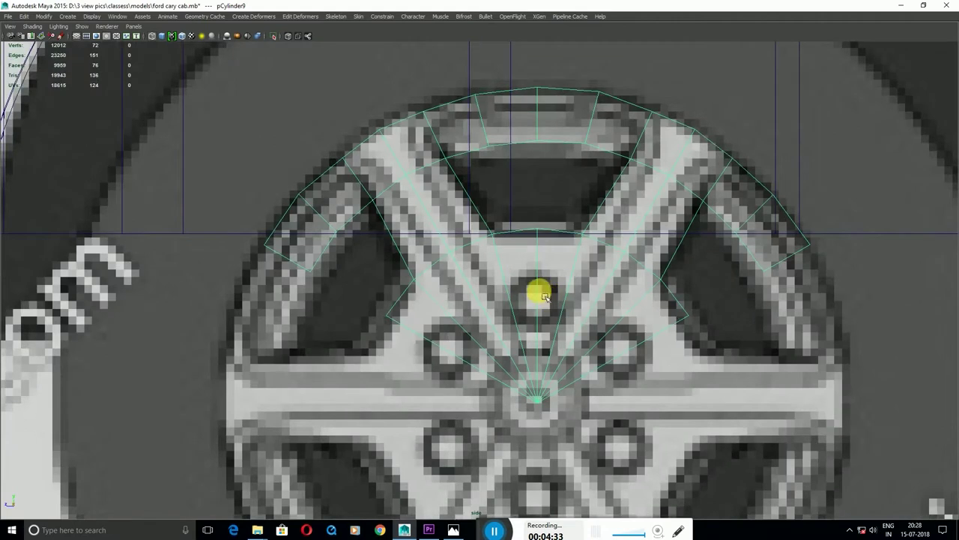
pyautogui.keyDown('shift'); pyautogui.moveTo(543, 290); pyautogui.dragTo(549, 279, button='right'); pyautogui.keyUp('shift')
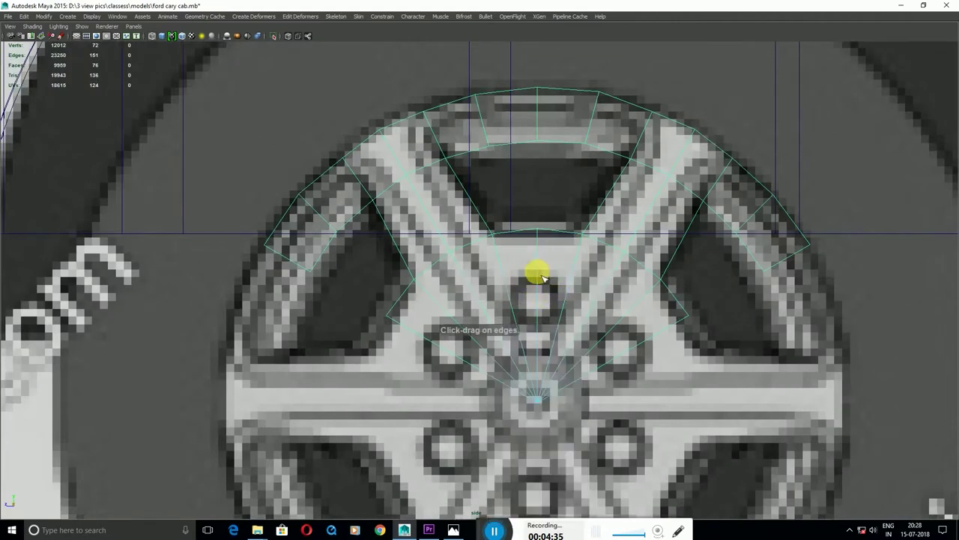
pyautogui.click(530, 396)
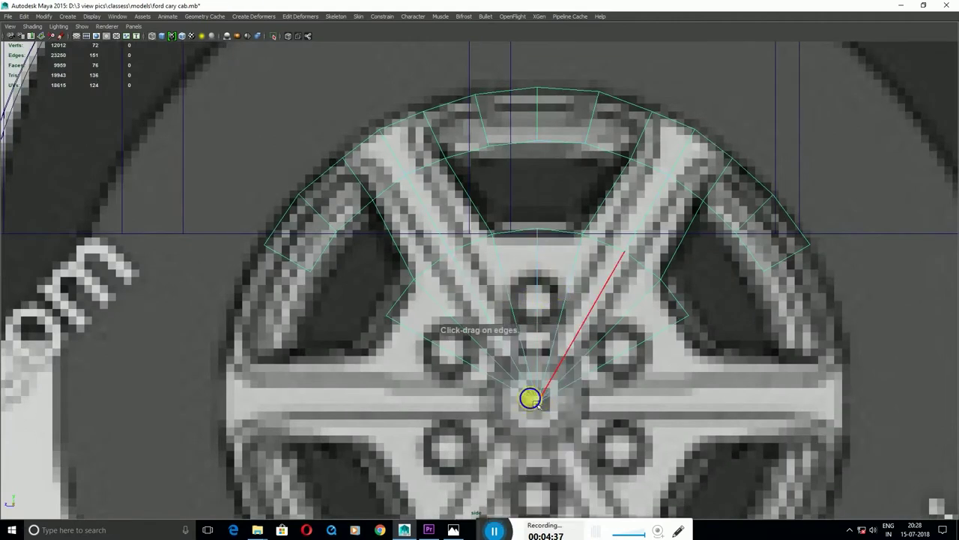
pyautogui.keyDown('shift'); pyautogui.moveTo(575, 375); pyautogui.dragTo(618, 375, button='right'); pyautogui.keyUp('shift')
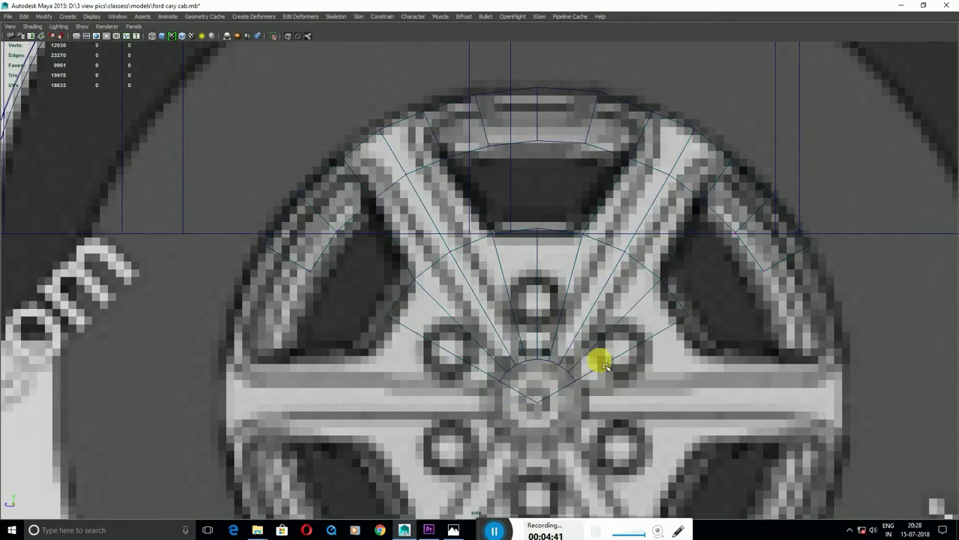
pyautogui.keyDown('shift'); pyautogui.moveTo(558, 311); pyautogui.dragTo(541, 317, button='right'); pyautogui.keyUp('shift')
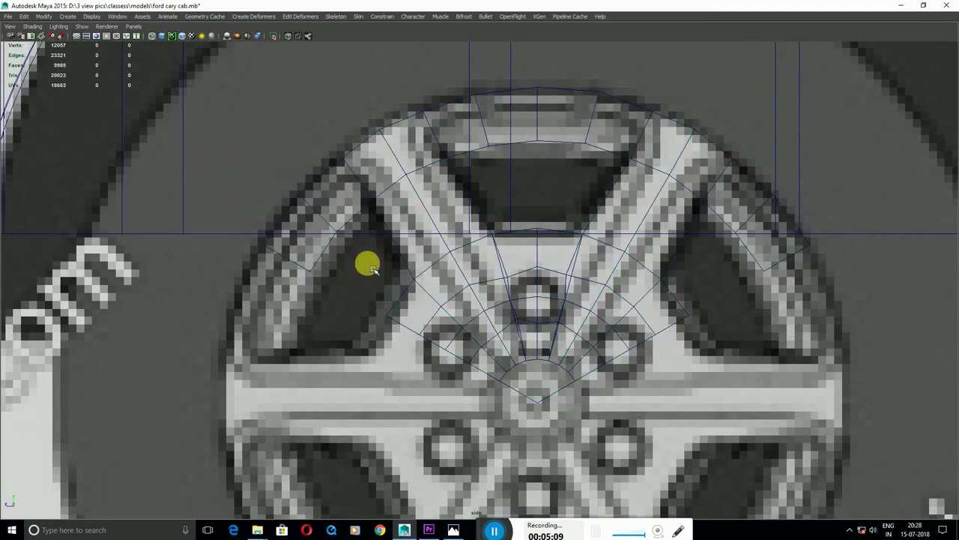
# Create a small polygon cylinder over the upper lug hole on the hub.
pyautogui.moveTo(367, 262)
pyautogui.keyDown('shift'); pyautogui.mouseDown(button='right')
pyautogui.moveTo(330, 262)
pyautogui.moveTo(341, 265)
pyautogui.mouseUp(button='right'); pyautogui.keyUp('shift')
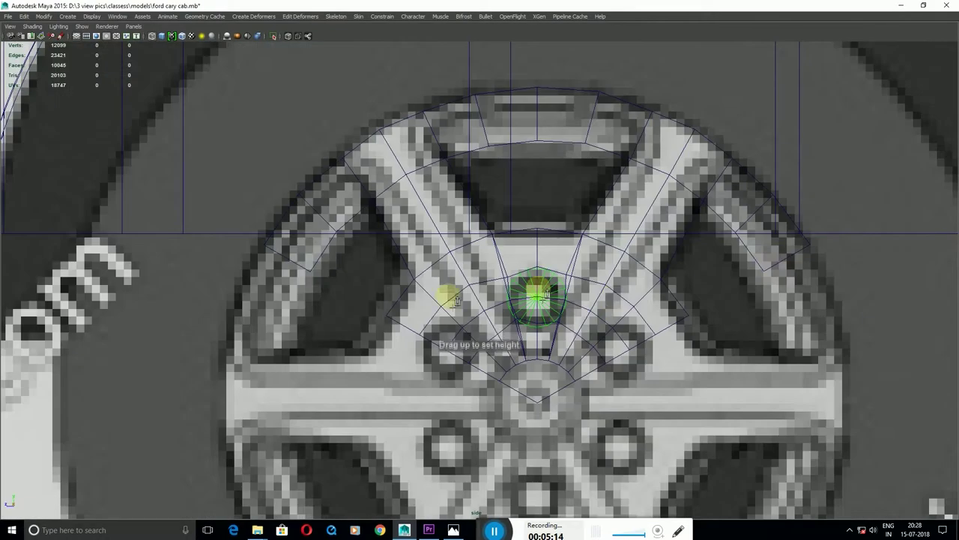
pyautogui.moveTo(537, 300); pyautogui.dragTo(541, 313)
pyautogui.press('space')
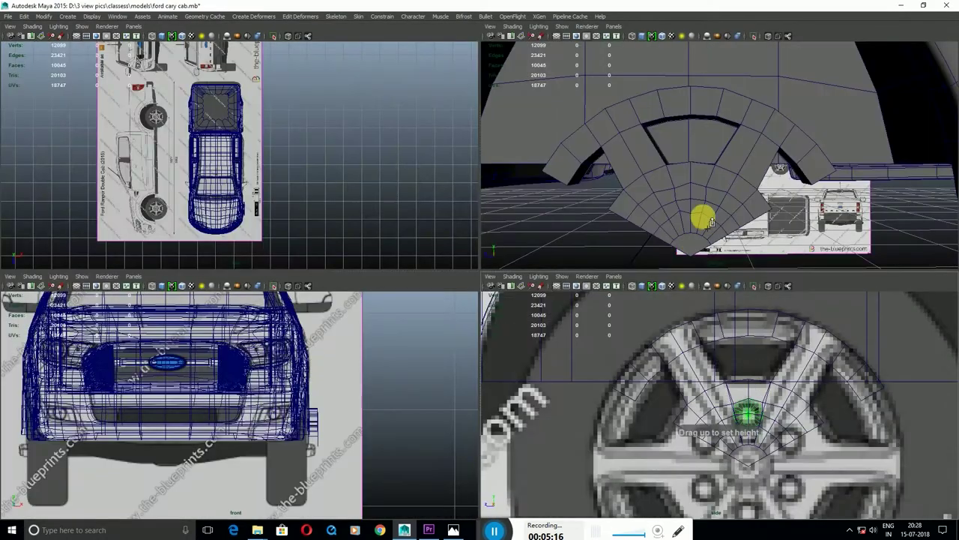
pyautogui.press('space')
pyautogui.press('space')
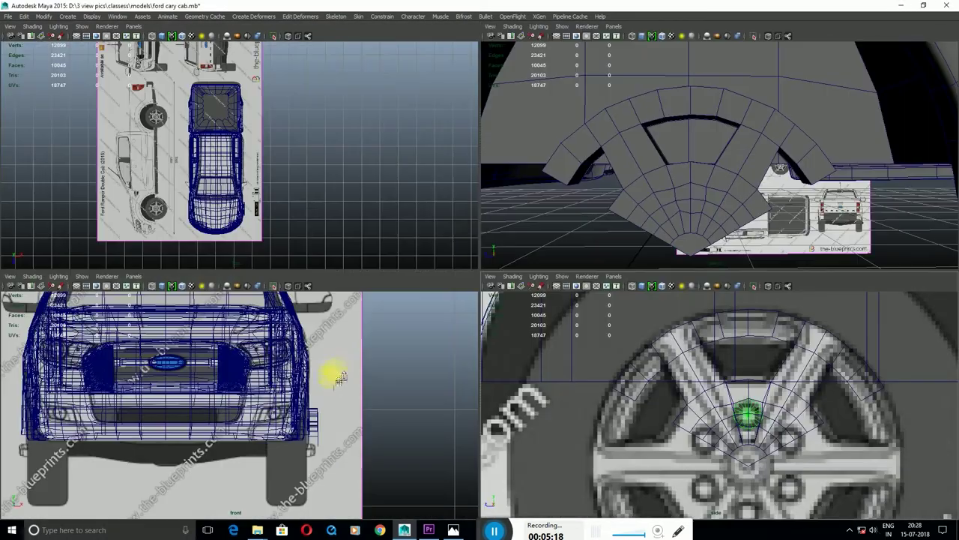
pyautogui.press('w')
pyautogui.press('space')
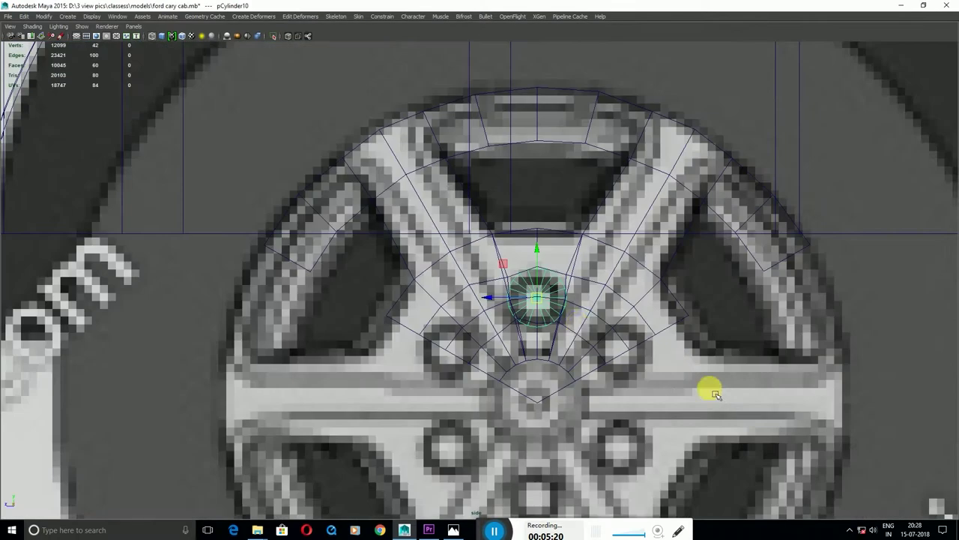
pyautogui.click(514, 284)
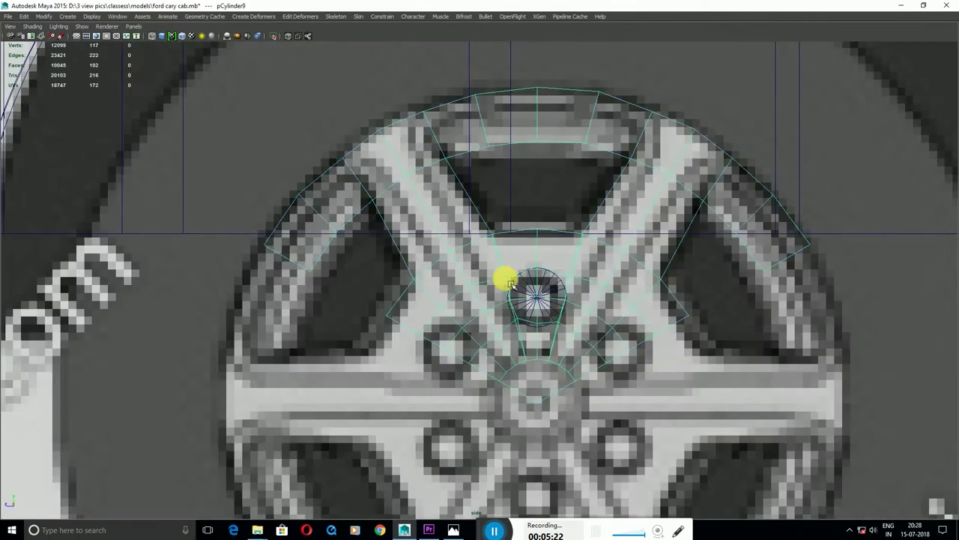
pyautogui.scroll(1, 510, 281)
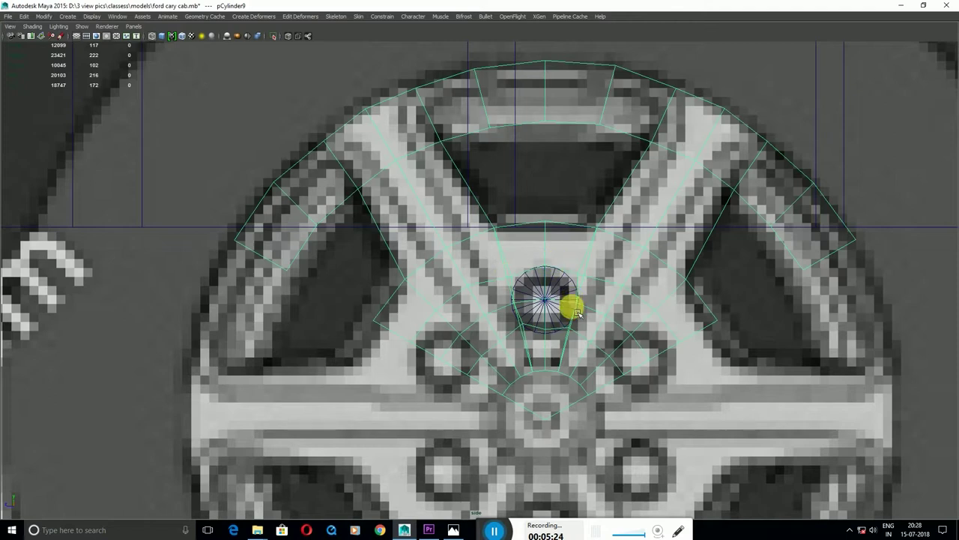
# Reduce pCylinder10's Subdivisions Axis to 8 in the Channel Box inputs.
pyautogui.click(571, 285)
pyautogui.click(569, 282)
pyautogui.hotkey('ctrl', 'space')
pyautogui.click(885, 224)
pyautogui.click(920, 247)
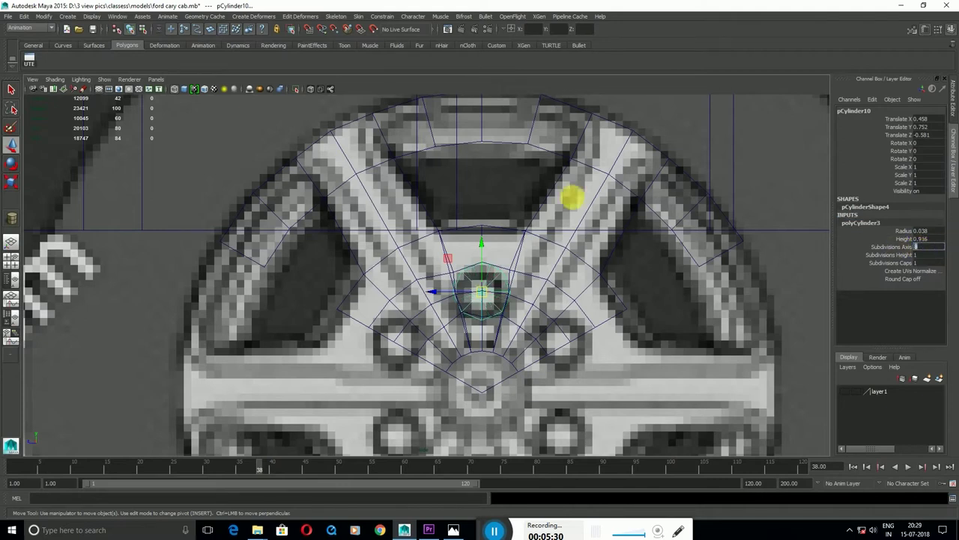
pyautogui.scroll(-2, 518, 257)
pyautogui.scroll(3, 516, 257)
pyautogui.hotkey('ctrl', 'space')
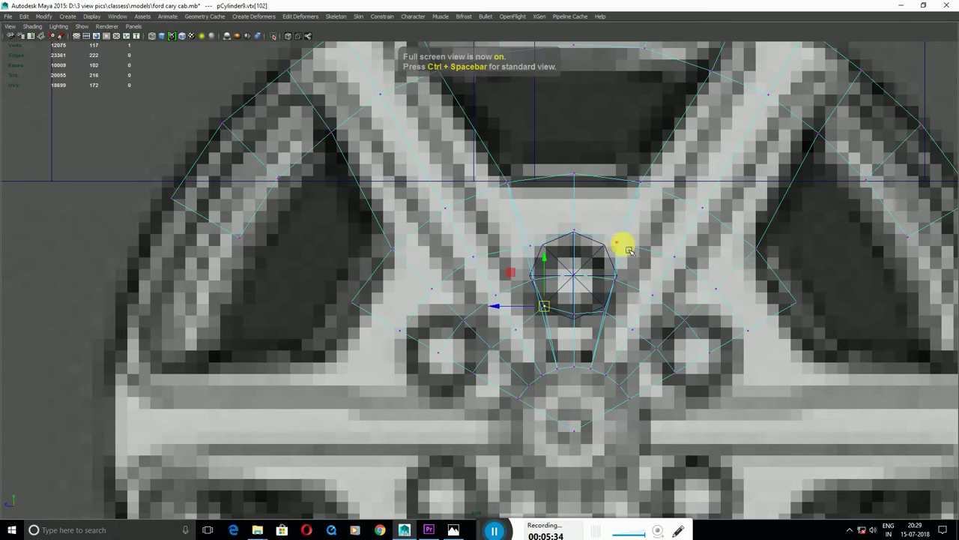
# Move pCylinder9's hub vertices inward to trace the 8-sided cylinder's outline.
pyautogui.click(615, 247)
pyautogui.moveTo(614, 250); pyautogui.dragTo(609, 248)
pyautogui.click(539, 253)
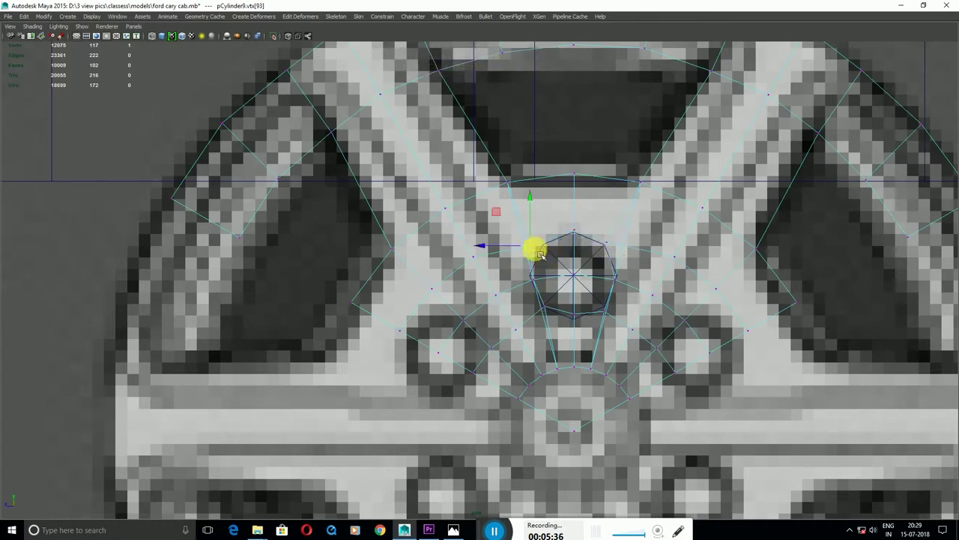
pyautogui.click(540, 306)
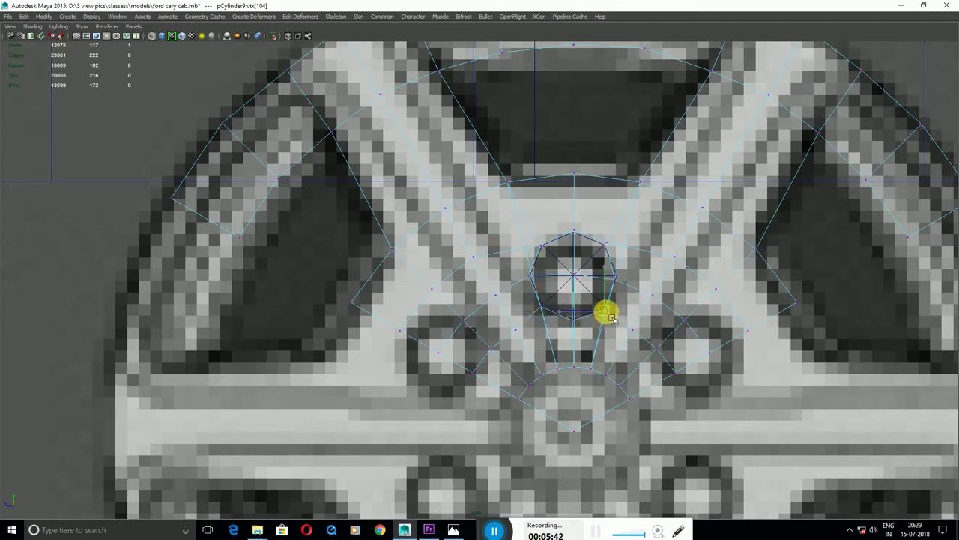
pyautogui.press('space')
pyautogui.press('space')
pyautogui.moveTo(454, 381)
pyautogui.keyDown('alt'); pyautogui.mouseDown()
pyautogui.moveTo(514, 367)
pyautogui.moveTo(488, 373)
pyautogui.mouseUp(); pyautogui.keyUp('alt')
# Extrude the lug-hole faces three times to recess an octagonal lug-nut opening.
pyautogui.click(450, 359)
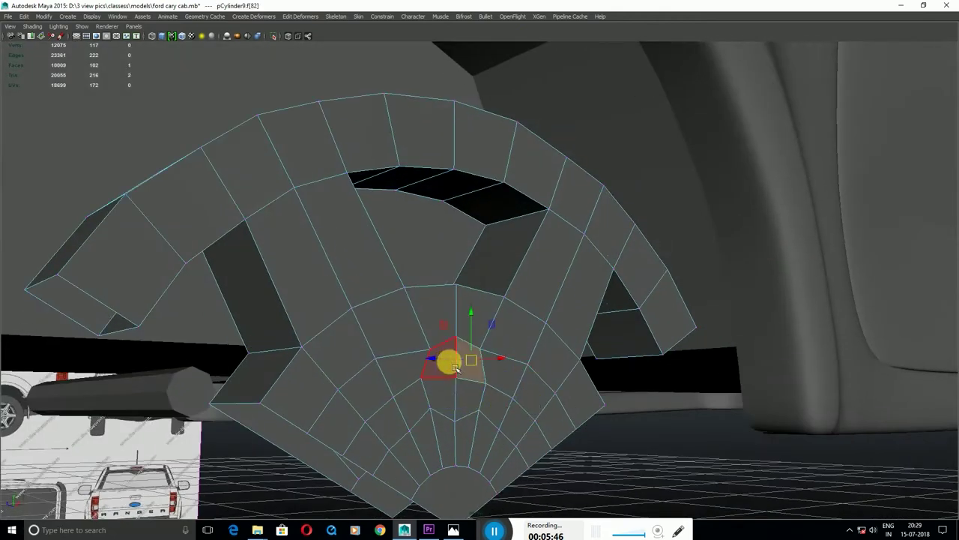
pyautogui.moveTo(489, 385)
pyautogui.keyDown('alt'); pyautogui.mouseDown()
pyautogui.moveTo(533, 364)
pyautogui.moveTo(520, 384)
pyautogui.moveTo(540, 342)
pyautogui.moveTo(520, 381)
pyautogui.mouseUp(); pyautogui.keyUp('alt')
pyautogui.keyDown('shift'); pyautogui.moveTo(522, 333); pyautogui.dragTo(530, 360, button='right'); pyautogui.keyUp('shift')
pyautogui.moveTo(495, 386)
pyautogui.keyDown('alt'); pyautogui.mouseDown()
pyautogui.moveTo(500, 410)
pyautogui.moveTo(551, 439)
pyautogui.moveTo(524, 423)
pyautogui.mouseUp(); pyautogui.keyUp('alt')
pyautogui.hotkey('ctrl', 'e')
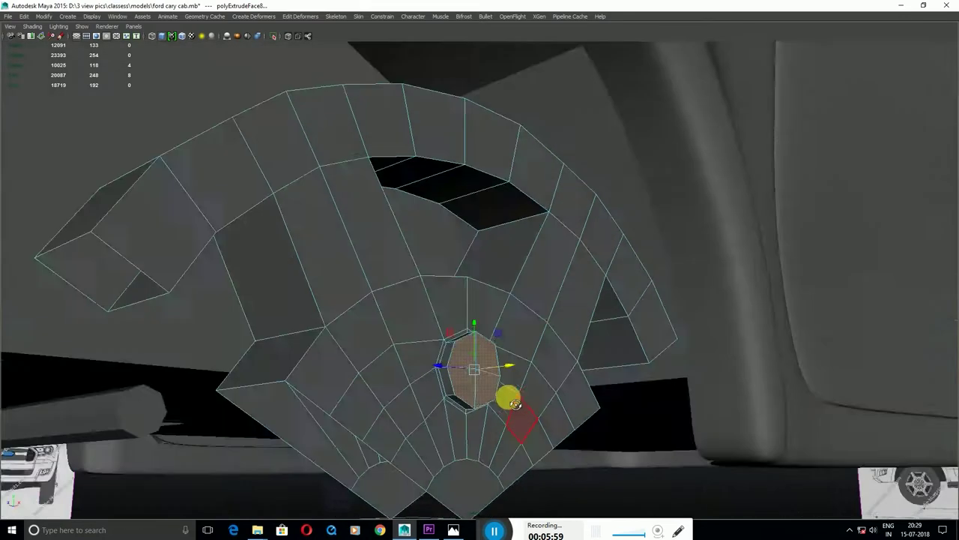
pyautogui.moveTo(528, 425)
pyautogui.keyDown('alt'); pyautogui.mouseDown()
pyautogui.moveTo(455, 324)
pyautogui.moveTo(432, 324)
pyautogui.mouseUp(); pyautogui.keyUp('alt')
pyautogui.hotkey('ctrl', 'e')
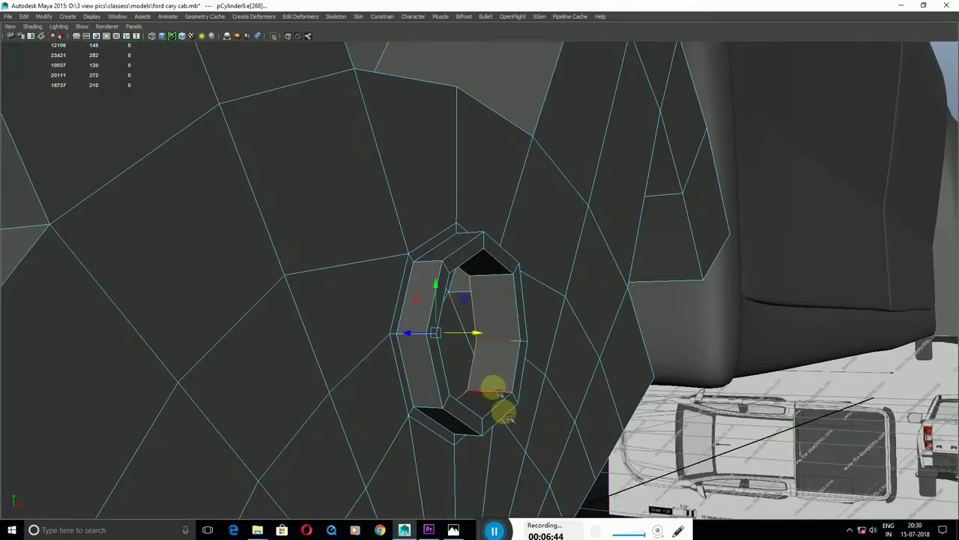
pyautogui.click(532, 378)
pyautogui.keyDown('alt'); pyautogui.moveTo(534, 422); pyautogui.dragTo(520, 439); pyautogui.keyUp('alt')
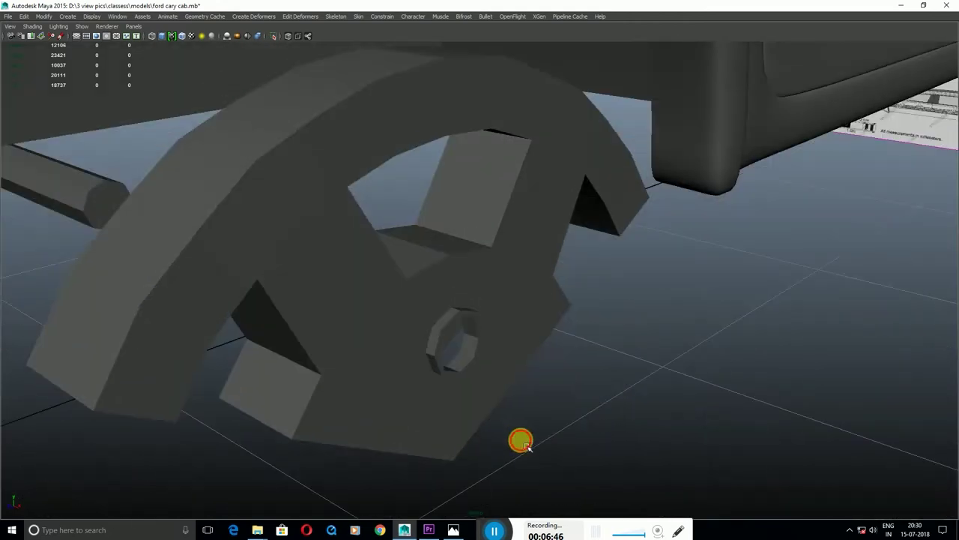
pyautogui.keyDown('shift'); pyautogui.moveTo(578, 338); pyautogui.dragTo(531, 343, button='right'); pyautogui.keyUp('shift')
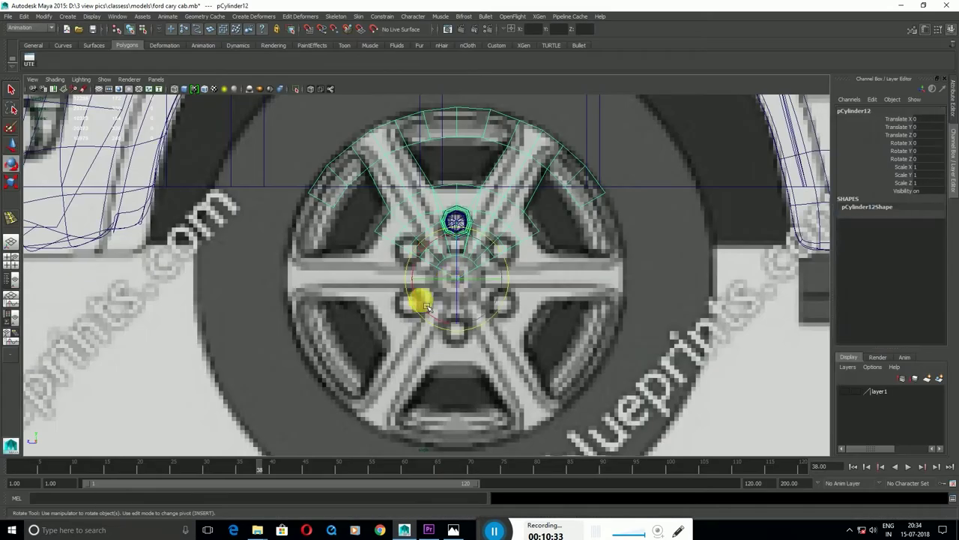
# Rotate the copied wedge 120° in X and combine all three wedges into pCylinder14.
pyautogui.moveTo(424, 305)
pyautogui.mouseDown()
pyautogui.moveTo(527, 349)
pyautogui.moveTo(563, 350)
pyautogui.mouseUp()
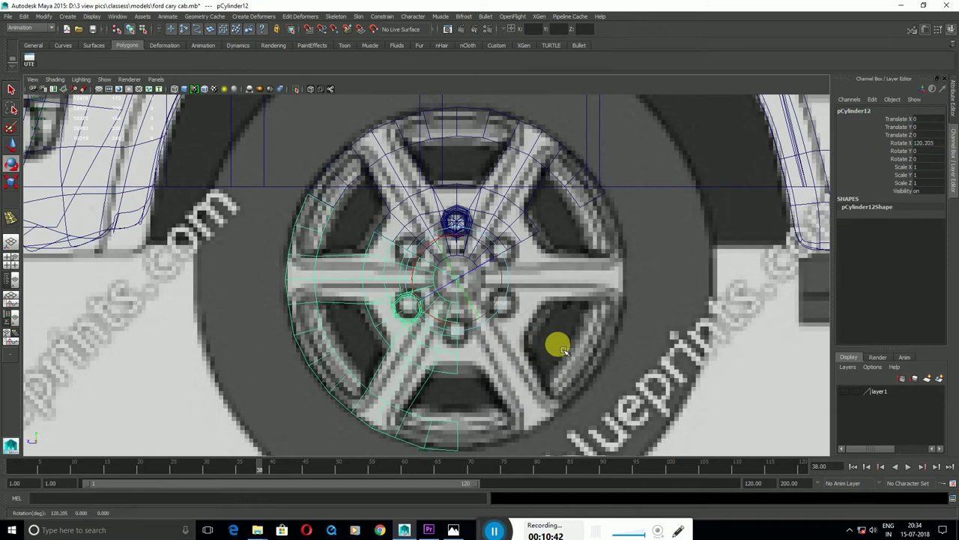
pyautogui.hotkey('ctrl', 'd')
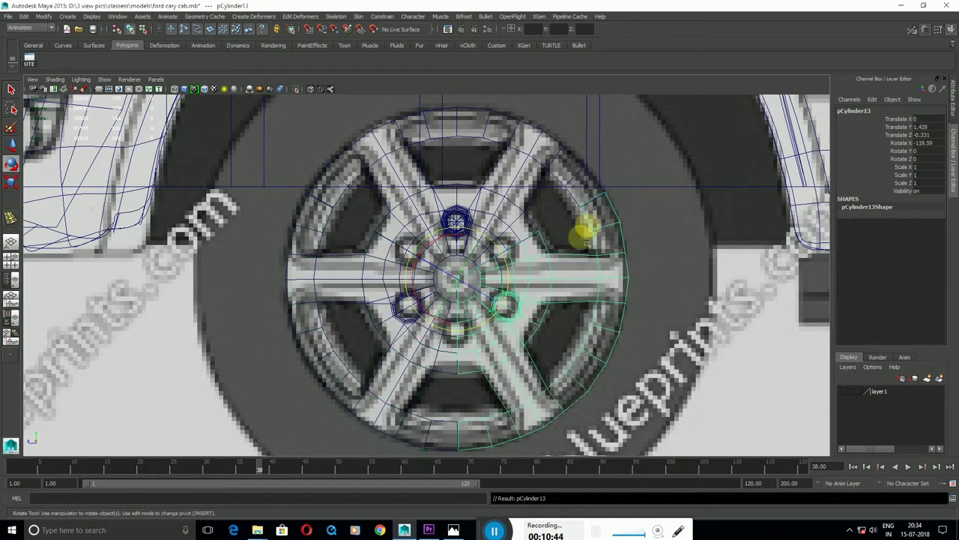
pyautogui.click(362, 298)
pyautogui.keyDown('shift'); pyautogui.click(405, 190); pyautogui.keyUp('shift')
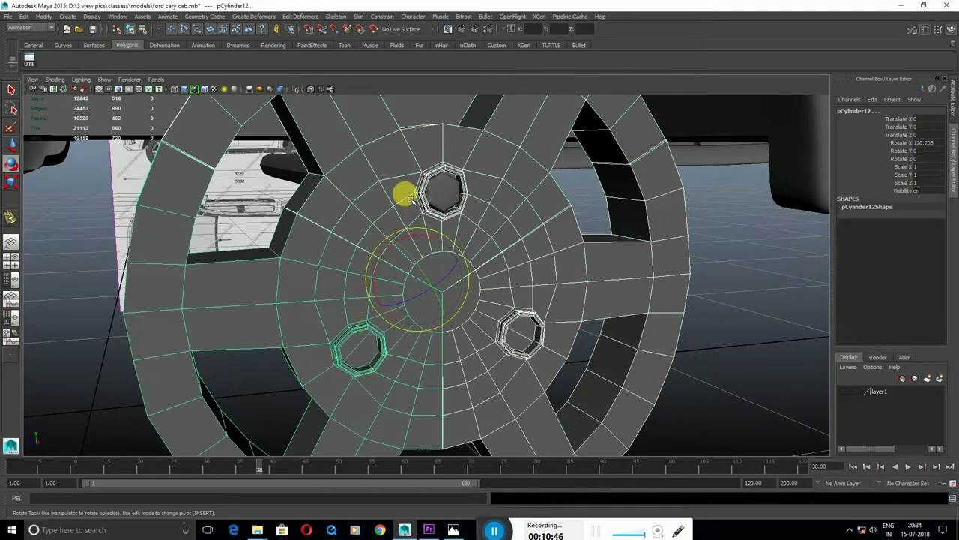
pyautogui.keyDown('shift'); pyautogui.moveTo(405, 191); pyautogui.dragTo(392, 359, button='right'); pyautogui.keyUp('shift')
pyautogui.click(391, 349)
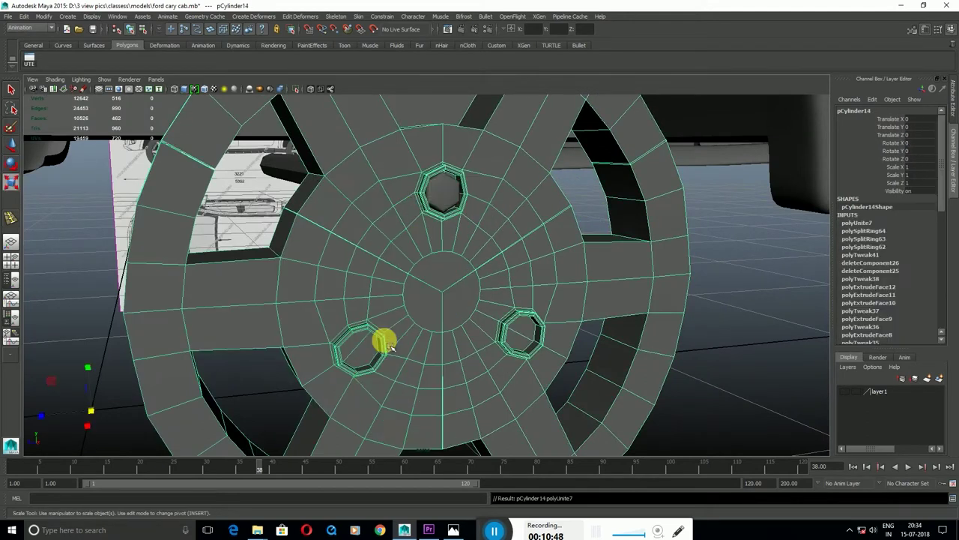
pyautogui.click(225, 187)
pyautogui.keyDown('alt'); pyautogui.moveTo(225, 186); pyautogui.dragTo(229, 191, button='middle'); pyautogui.keyUp('alt')
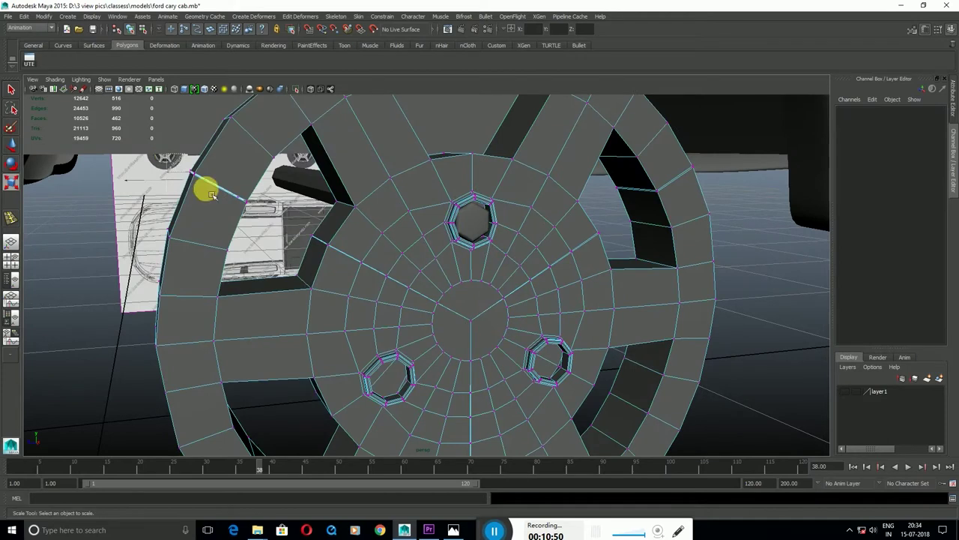
# Merge the overlapping vertices at the rim's wedge seams, corner seam and hub centre.
pyautogui.click(235, 212)
pyautogui.click(262, 137)
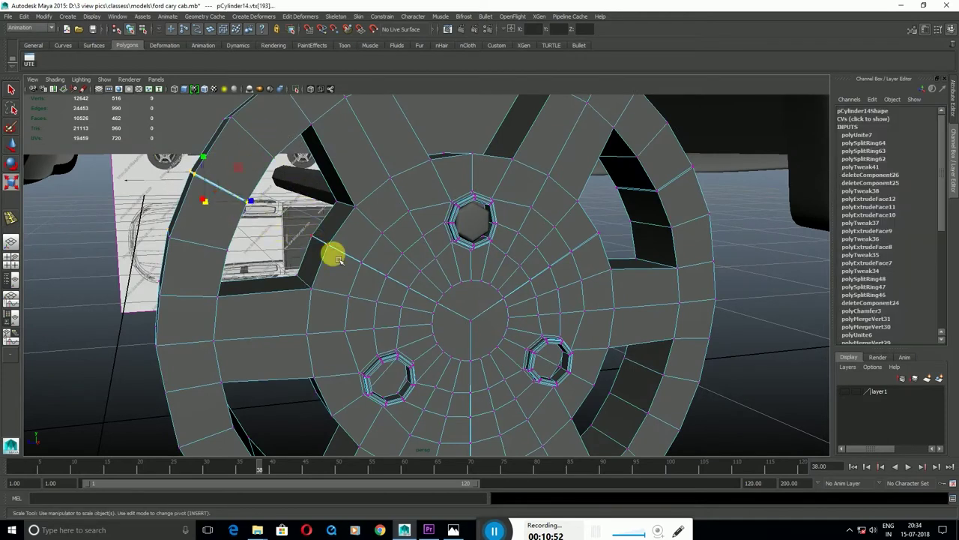
pyautogui.keyDown('shift'); pyautogui.rightClick(390, 274); pyautogui.keyUp('shift')
pyautogui.keyDown('alt'); pyautogui.moveTo(395, 271); pyautogui.dragTo(237, 276); pyautogui.keyUp('alt')
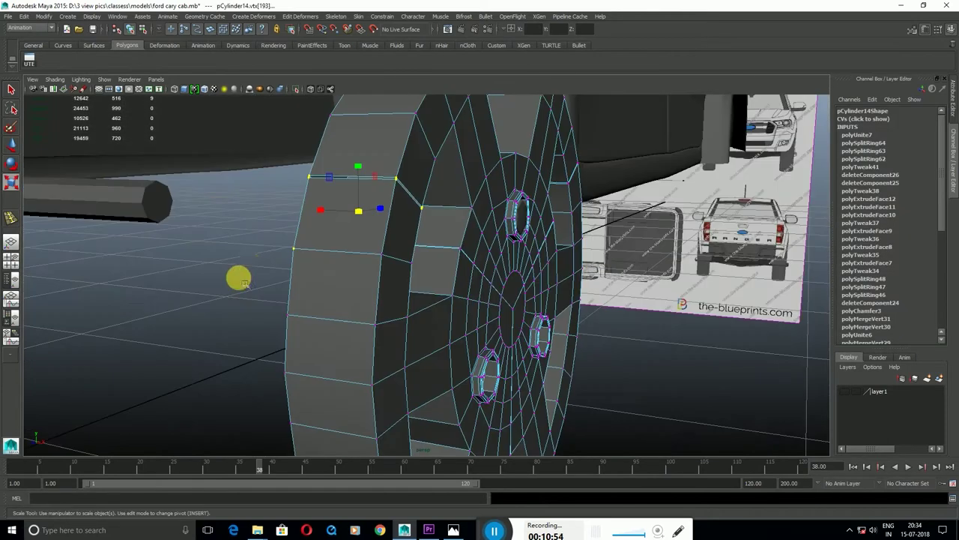
pyautogui.keyDown('shift'); pyautogui.rightClick(409, 279); pyautogui.keyUp('shift')
pyautogui.click(458, 242)
pyautogui.moveTo(460, 242)
pyautogui.keyDown('alt'); pyautogui.mouseDown()
pyautogui.moveTo(358, 254)
pyautogui.moveTo(460, 307)
pyautogui.moveTo(636, 225)
pyautogui.moveTo(663, 223)
pyautogui.mouseUp(); pyautogui.keyUp('alt')
pyautogui.keyDown('shift'); pyautogui.moveTo(627, 295); pyautogui.dragTo(668, 262, button='right'); pyautogui.keyUp('shift')
pyautogui.press('space')
pyautogui.moveTo(500, 323); pyautogui.dragTo(367, 213)
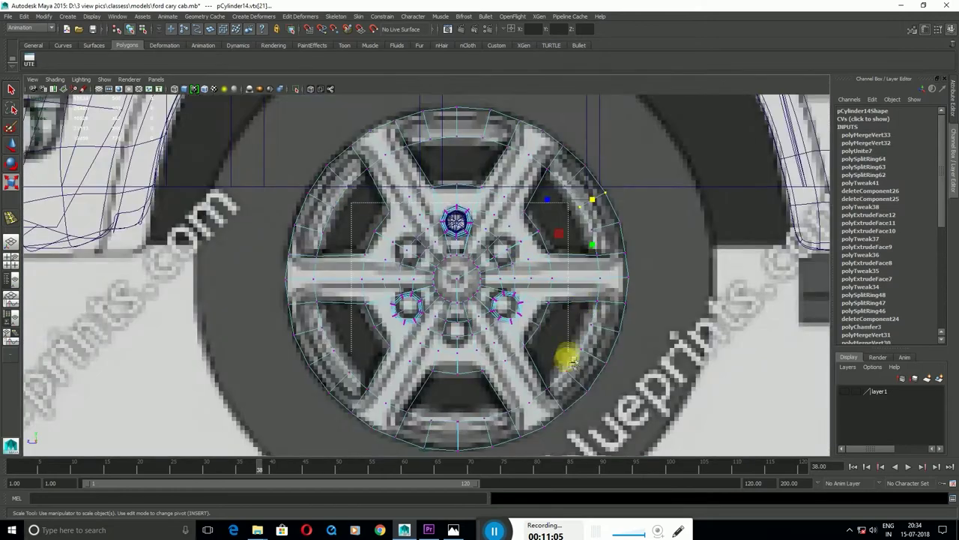
pyautogui.keyDown('shift'); pyautogui.moveTo(552, 381); pyautogui.dragTo(507, 285, button='right'); pyautogui.keyUp('shift')
pyautogui.press('space')
pyautogui.moveTo(599, 215)
pyautogui.mouseDown()
pyautogui.moveTo(550, 300)
pyautogui.moveTo(529, 310)
pyautogui.moveTo(548, 272)
pyautogui.moveTo(433, 313)
pyautogui.moveTo(446, 244)
pyautogui.mouseUp()
# Zoom in on the hub in side view and select the small bolt-hole guide cylinder.
pyautogui.press('F8')
pyautogui.moveTo(445, 244)
pyautogui.keyDown('alt'); pyautogui.mouseDown(button='right')
pyautogui.moveTo(505, 318)
pyautogui.moveTo(514, 293)
pyautogui.mouseUp(button='right'); pyautogui.keyUp('alt')
pyautogui.moveTo(514, 293)
pyautogui.keyDown('alt'); pyautogui.mouseDown()
pyautogui.moveTo(561, 289)
pyautogui.moveTo(587, 272)
pyautogui.moveTo(558, 259)
pyautogui.moveTo(518, 182)
pyautogui.mouseUp(); pyautogui.keyUp('alt')
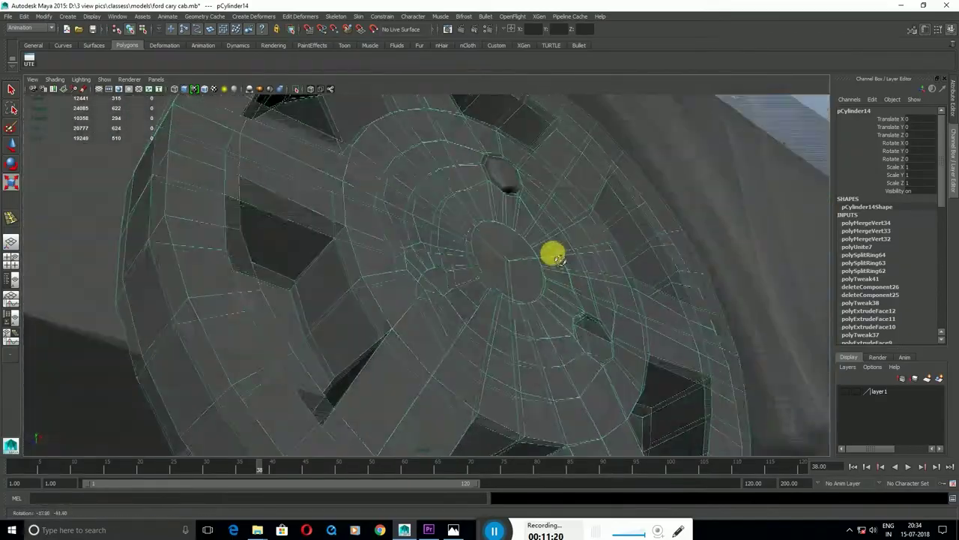
pyautogui.moveTo(517, 182)
pyautogui.keyDown('alt'); pyautogui.mouseDown(button='right')
pyautogui.moveTo(514, 205)
pyautogui.moveTo(481, 246)
pyautogui.mouseUp(button='right'); pyautogui.keyUp('alt')
pyautogui.keyDown('alt'); pyautogui.moveTo(482, 246); pyautogui.dragTo(483, 272); pyautogui.keyUp('alt')
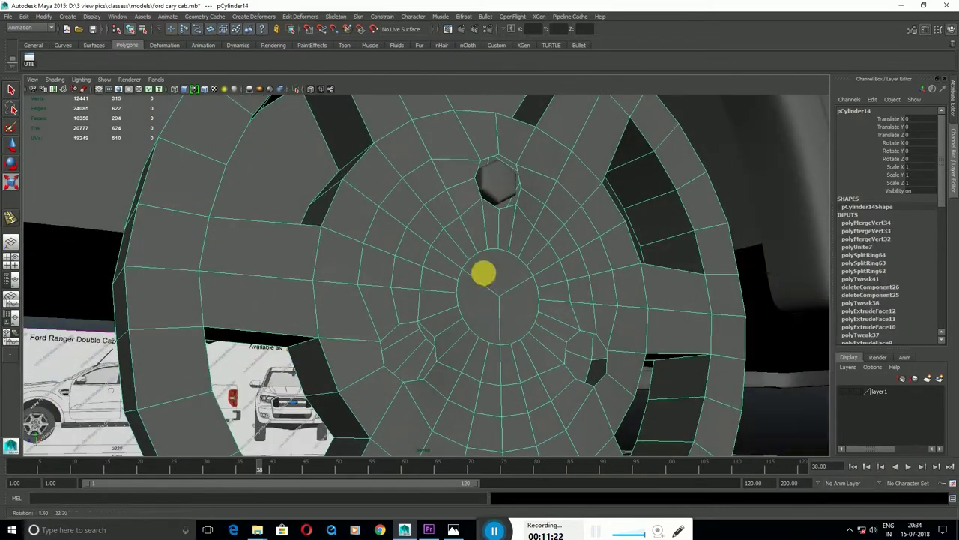
pyautogui.keyDown('alt'); pyautogui.moveTo(416, 259); pyautogui.dragTo(386, 260); pyautogui.keyUp('alt')
pyautogui.moveTo(385, 260)
pyautogui.keyDown('alt'); pyautogui.mouseDown(button='right')
pyautogui.moveTo(627, 338)
pyautogui.moveTo(446, 246)
pyautogui.mouseUp(button='right'); pyautogui.keyUp('alt')
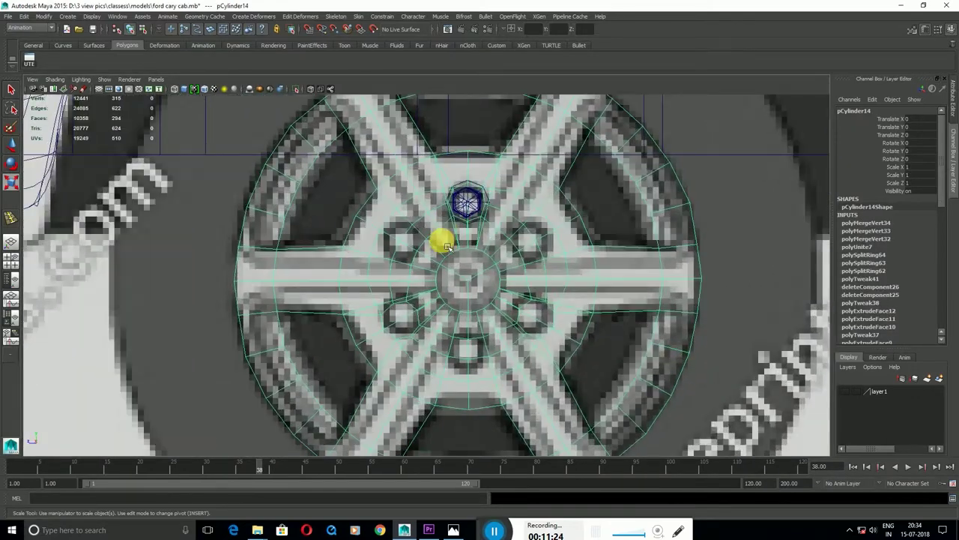
pyautogui.press('space')
pyautogui.press('space')
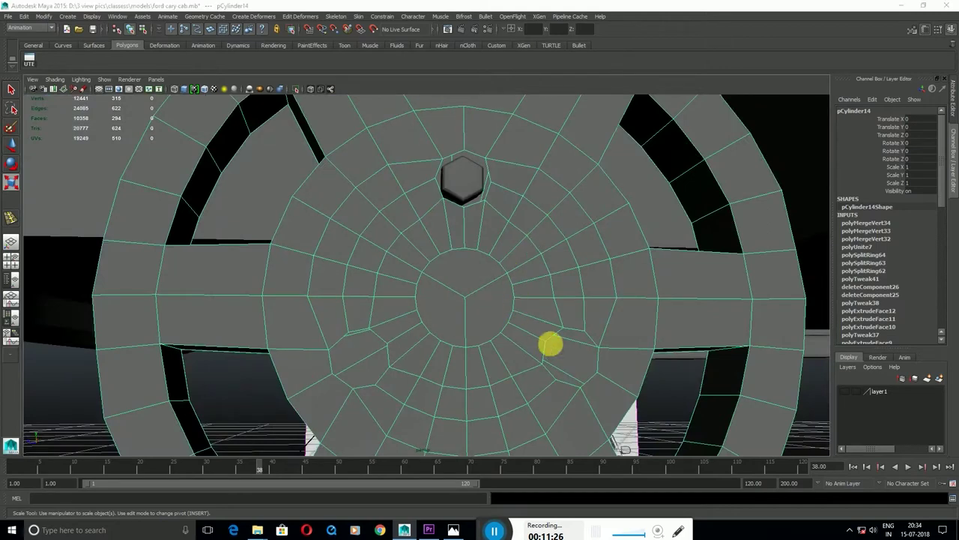
pyautogui.press('space')
pyautogui.press('space')
pyautogui.moveTo(615, 343)
pyautogui.keyDown('alt'); pyautogui.mouseDown(button='right')
pyautogui.moveTo(338, 162)
pyautogui.moveTo(436, 223)
pyautogui.moveTo(557, 162)
pyautogui.mouseUp(button='right'); pyautogui.keyUp('alt')
pyautogui.click(553, 195)
pyautogui.press('w')
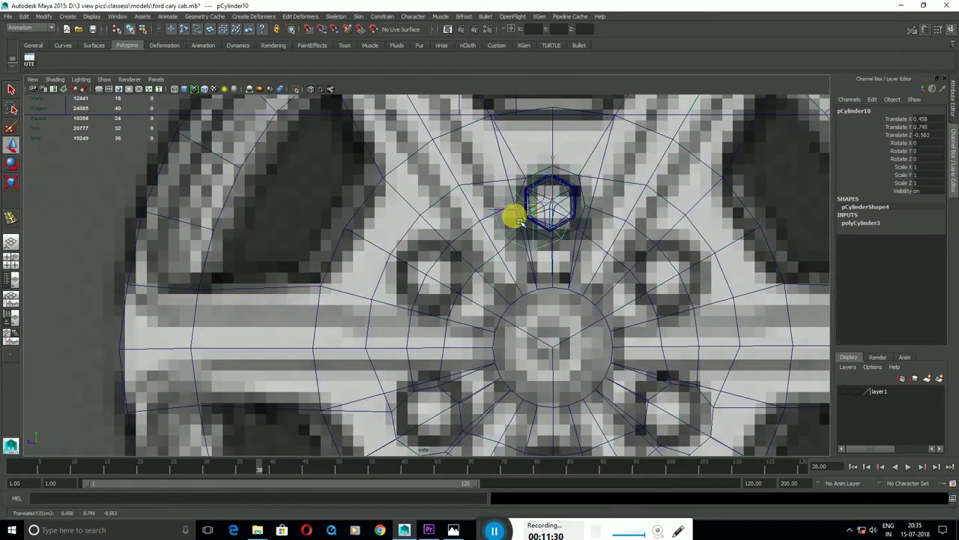
pyautogui.click(424, 279)
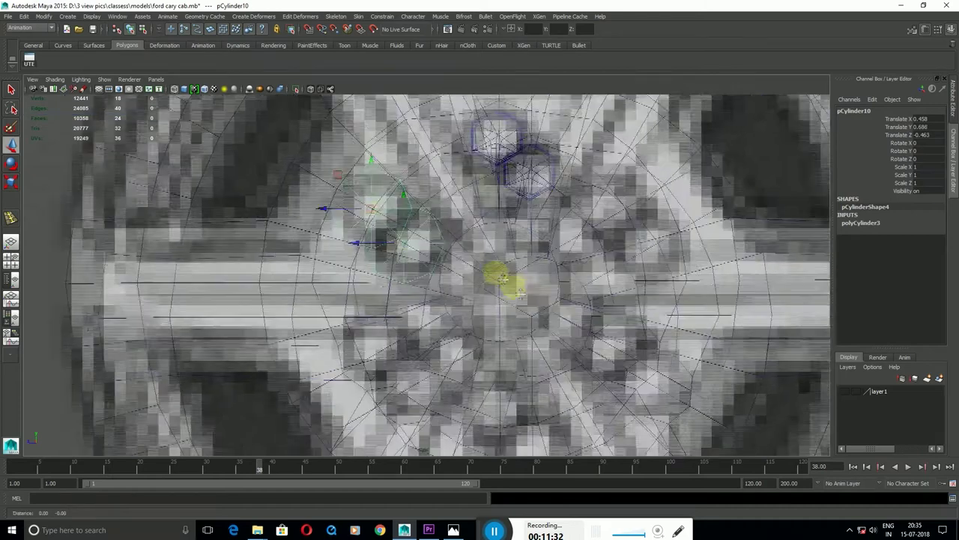
pyautogui.keyDown('alt'); pyautogui.moveTo(503, 278); pyautogui.dragTo(432, 199, button='middle'); pyautogui.keyUp('alt')
pyautogui.scroll(-5, 633, 184)
pyautogui.scroll(2, 535, 327)
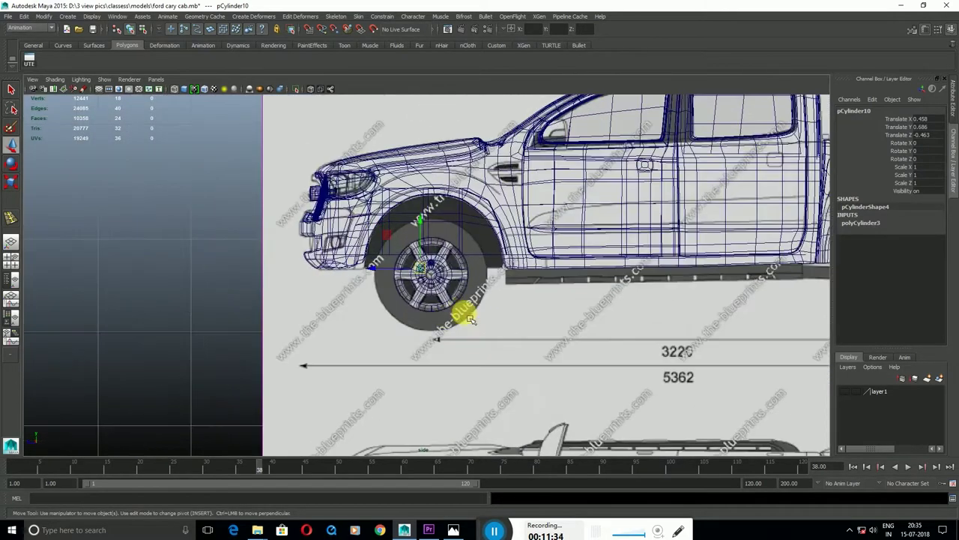
pyautogui.scroll(2, 460, 312)
pyautogui.scroll(2, 456, 293)
pyautogui.scroll(1, 450, 288)
pyautogui.scroll(1, 450, 274)
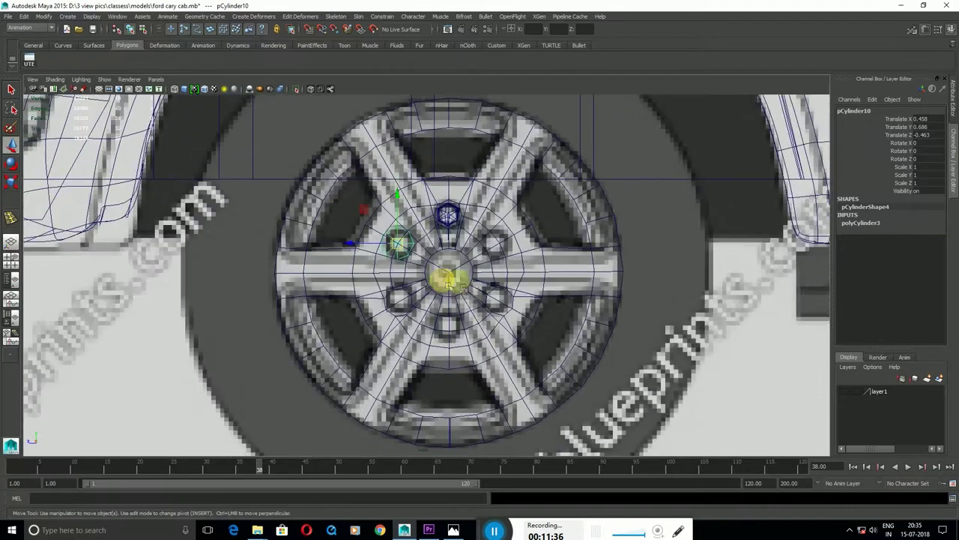
pyautogui.scroll(1, 375, 217)
pyautogui.scroll(2, 439, 245)
pyautogui.scroll(2, 446, 249)
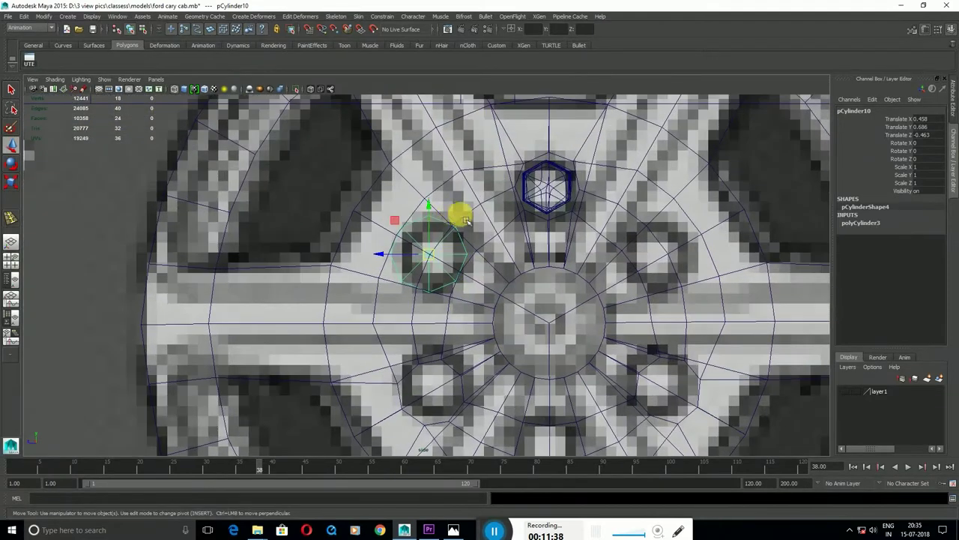
# Move the upper-left octagon's rim vertices onto the blueprint bolt-hole outline.
pyautogui.click(465, 220)
pyautogui.press('F9')
pyautogui.click(460, 226)
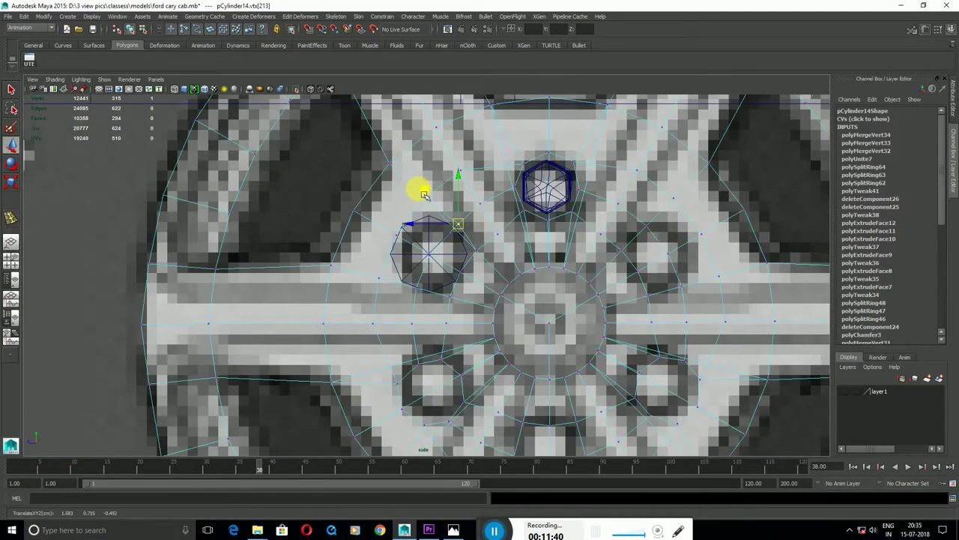
pyautogui.moveTo(427, 203); pyautogui.dragTo(426, 193, button='middle')
pyautogui.click(403, 228)
pyautogui.click(395, 264)
pyautogui.click(404, 284)
pyautogui.click(452, 300)
pyautogui.moveTo(457, 304); pyautogui.dragTo(442, 303)
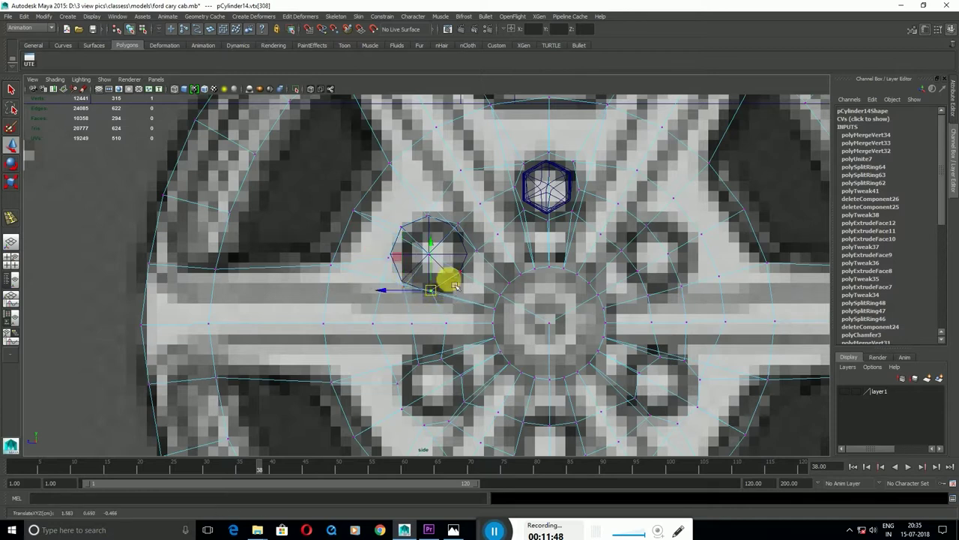
pyautogui.click(459, 287)
pyautogui.click(476, 259)
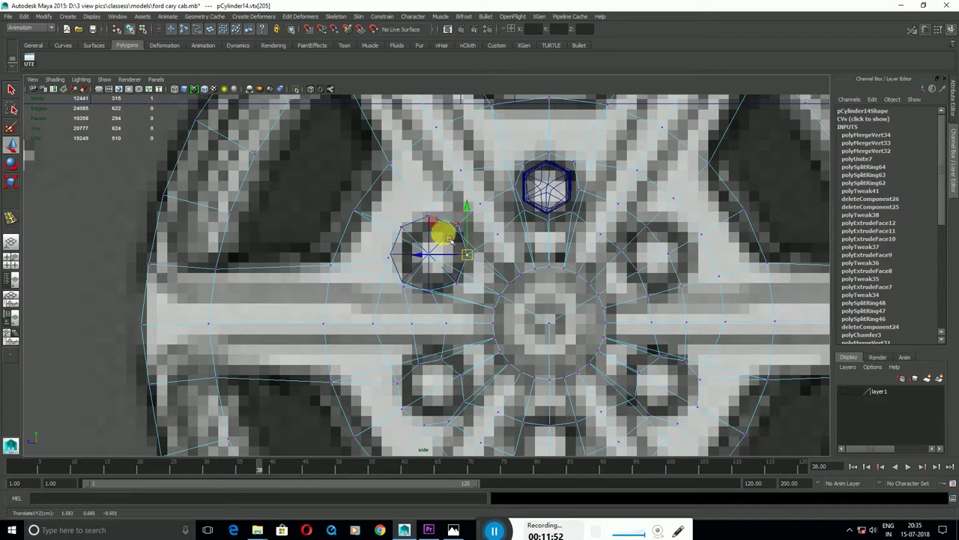
pyautogui.click(385, 259)
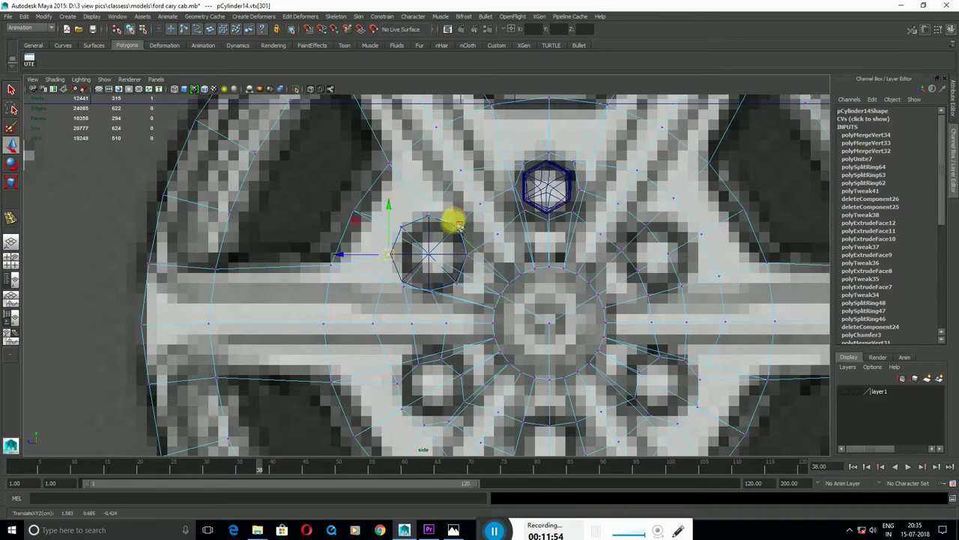
pyautogui.press('space')
pyautogui.press('space')
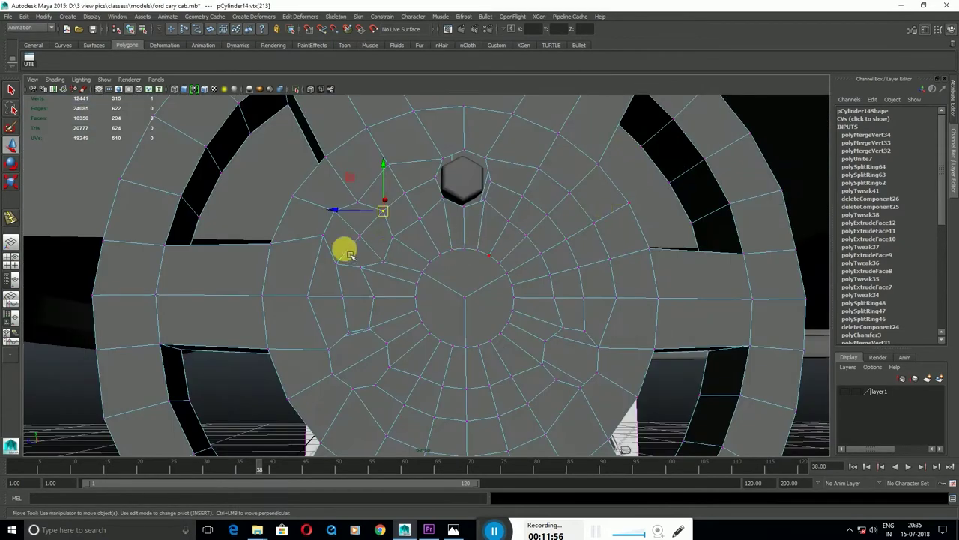
# Delete the face inside the upper-left octagon, then return to the side blueprint view.
pyautogui.scroll(3, 349, 255)
pyautogui.press('F11')
pyautogui.click(330, 229)
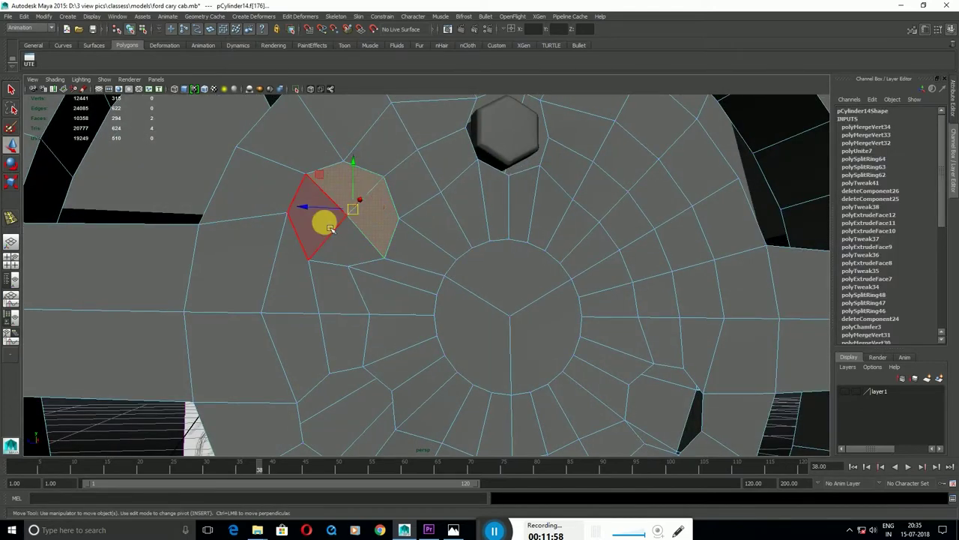
pyautogui.moveTo(338, 232)
pyautogui.keyDown('alt'); pyautogui.mouseDown()
pyautogui.moveTo(489, 277)
pyautogui.moveTo(460, 280)
pyautogui.moveTo(446, 248)
pyautogui.moveTo(451, 271)
pyautogui.mouseUp(); pyautogui.keyUp('alt')
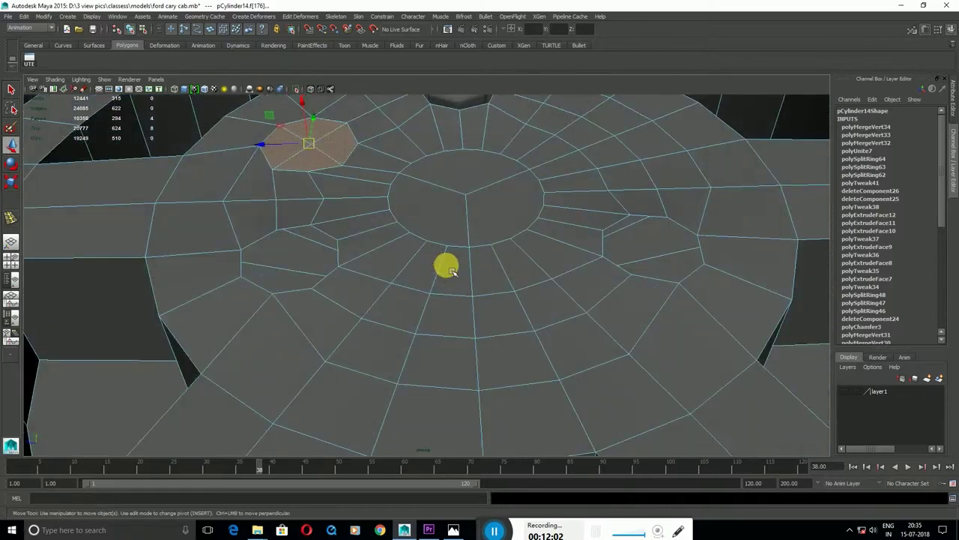
pyautogui.press('F8')
pyautogui.scroll(-3, 412, 233)
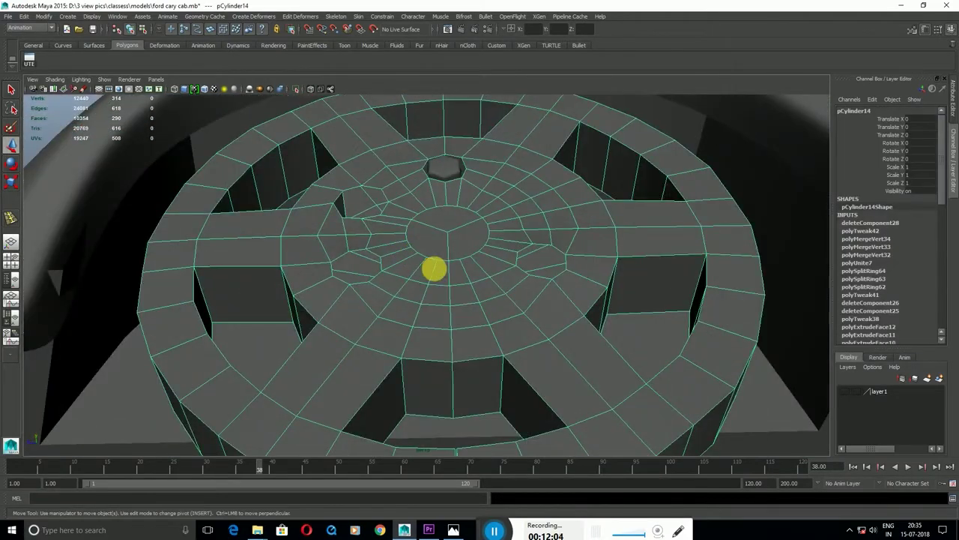
pyautogui.keyDown('alt'); pyautogui.moveTo(432, 271); pyautogui.dragTo(478, 287); pyautogui.keyUp('alt')
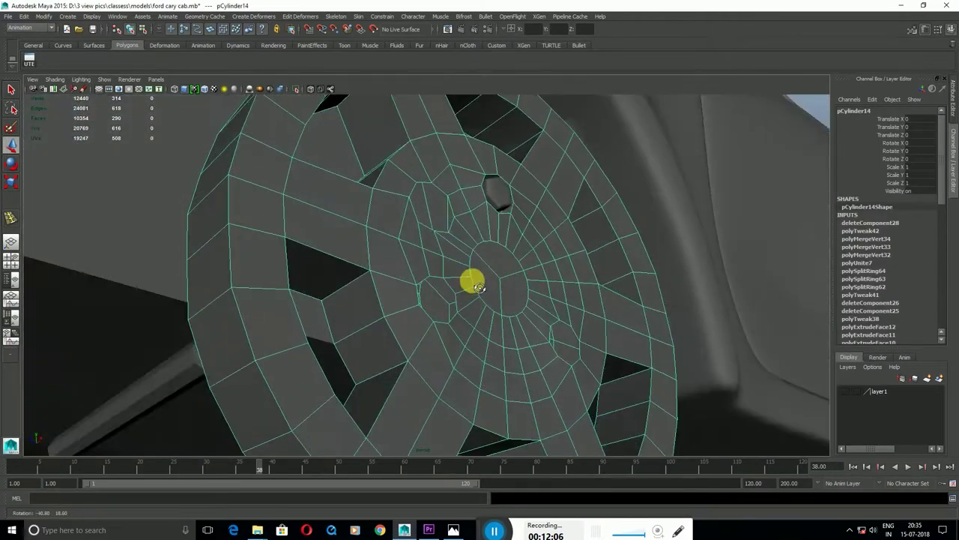
pyautogui.press('space')
pyautogui.moveTo(407, 247); pyautogui.dragTo(556, 319)
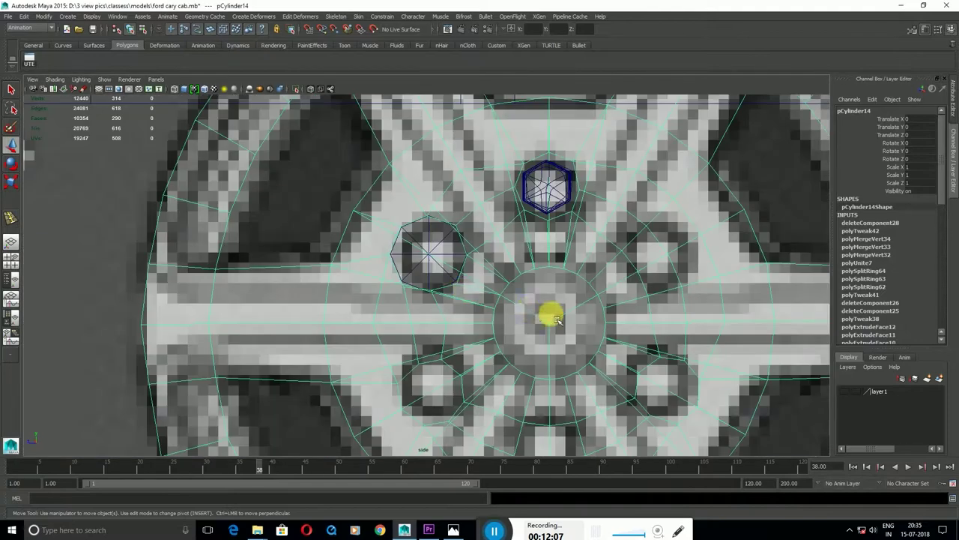
# Adjust the upper-right bolt octagon's vertices to match the blueprint hole.
pyautogui.click(447, 250)
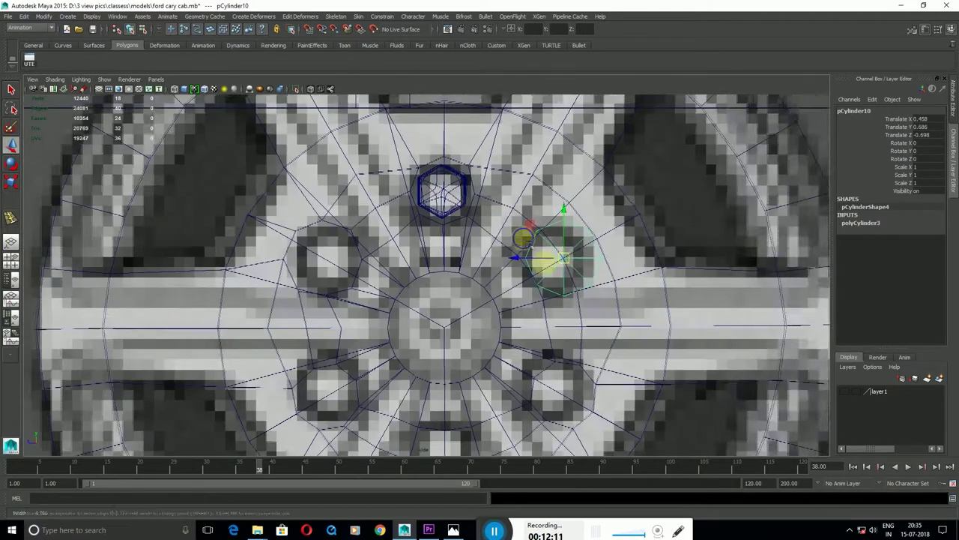
pyautogui.scroll(2, 644, 225)
pyautogui.click(614, 178)
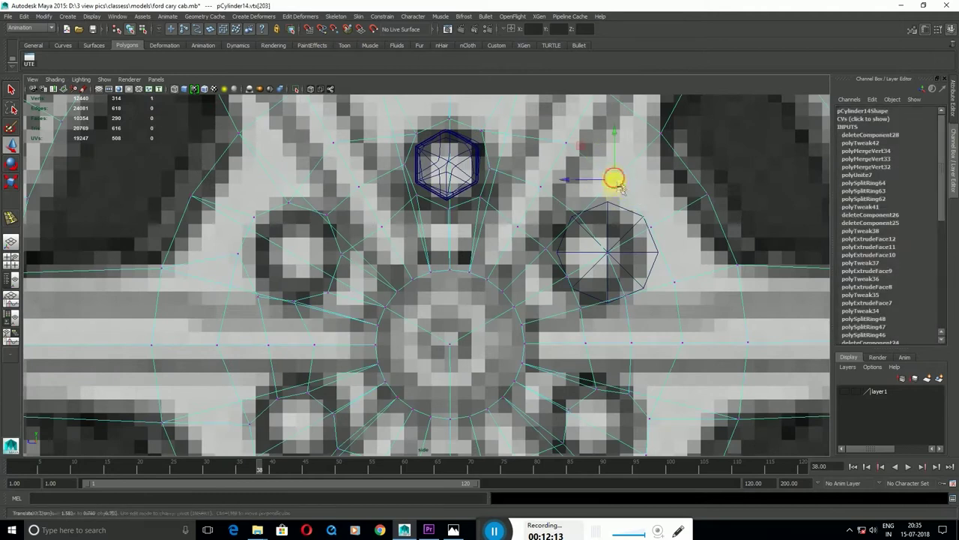
pyautogui.click(649, 224)
pyautogui.click(675, 285)
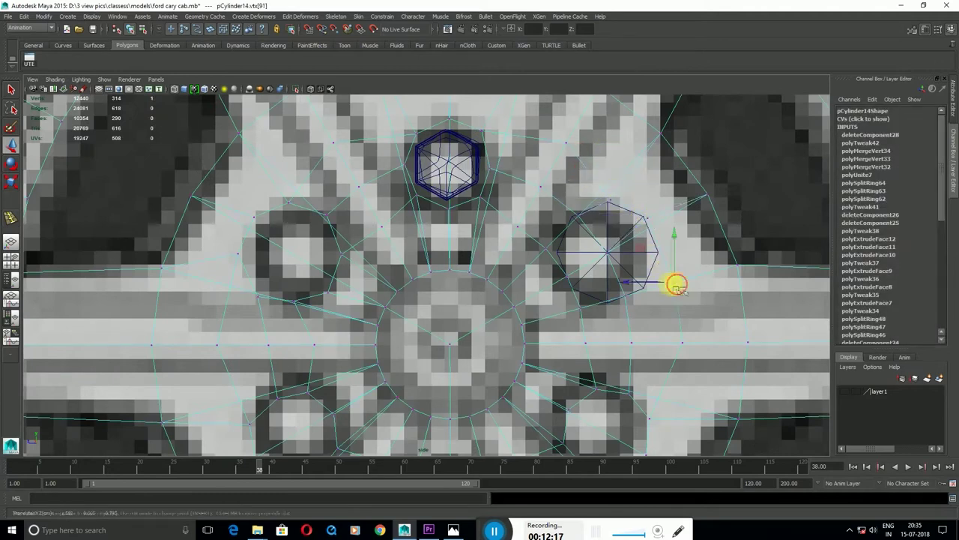
pyautogui.click(641, 287)
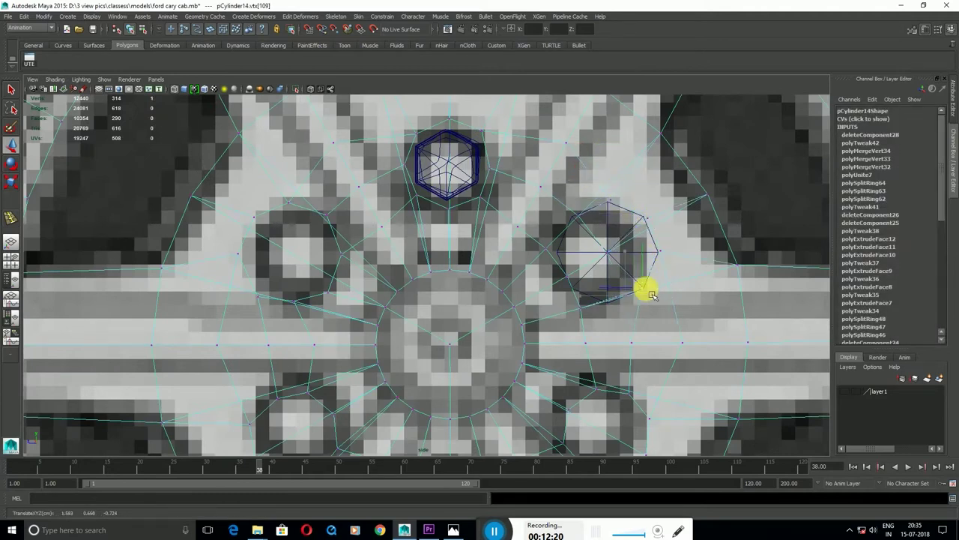
pyautogui.click(572, 287)
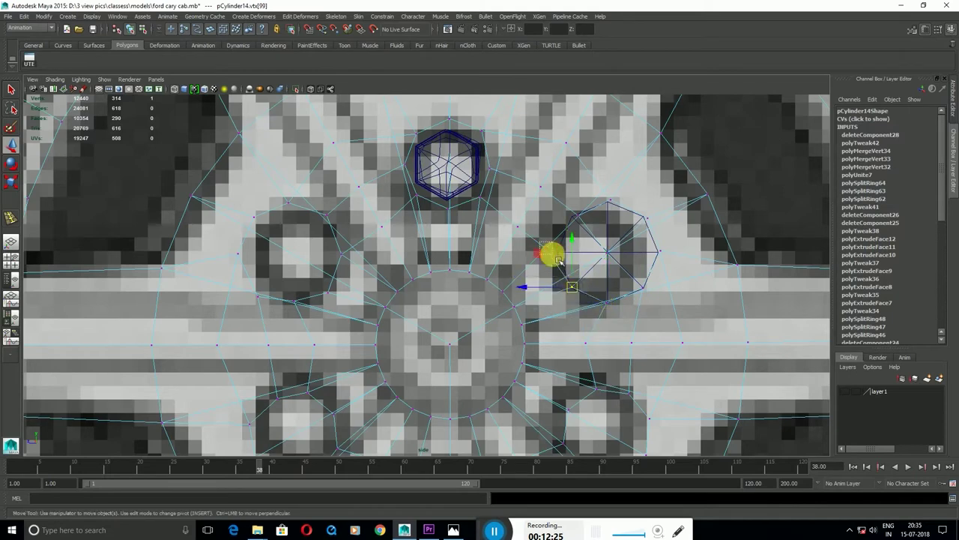
pyautogui.click(574, 216)
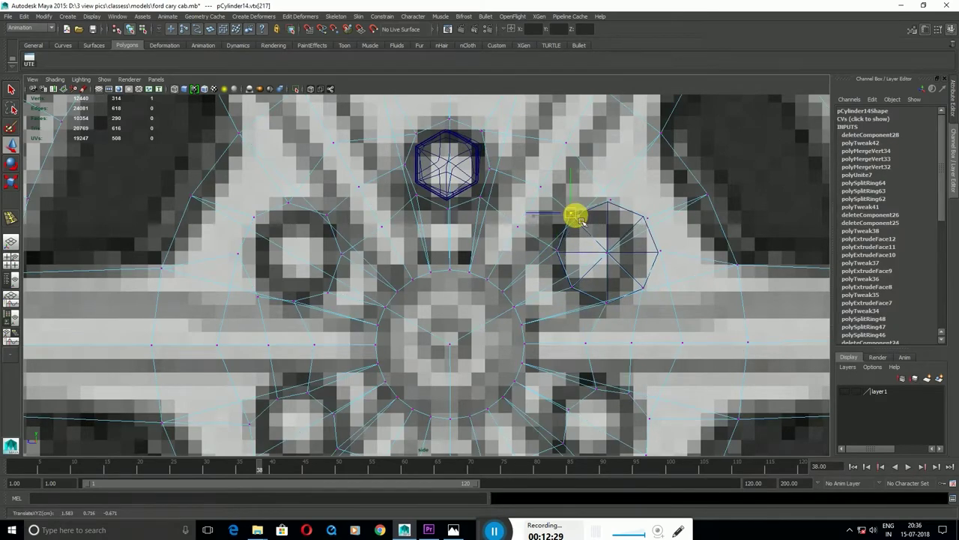
# Select the face inside the upper-right octagon in the perspective view.
pyautogui.press('space')
pyautogui.press('space')
pyautogui.keyDown('alt'); pyautogui.moveTo(621, 230); pyautogui.dragTo(638, 272); pyautogui.keyUp('alt')
pyautogui.press('F11')
pyautogui.click(602, 238)
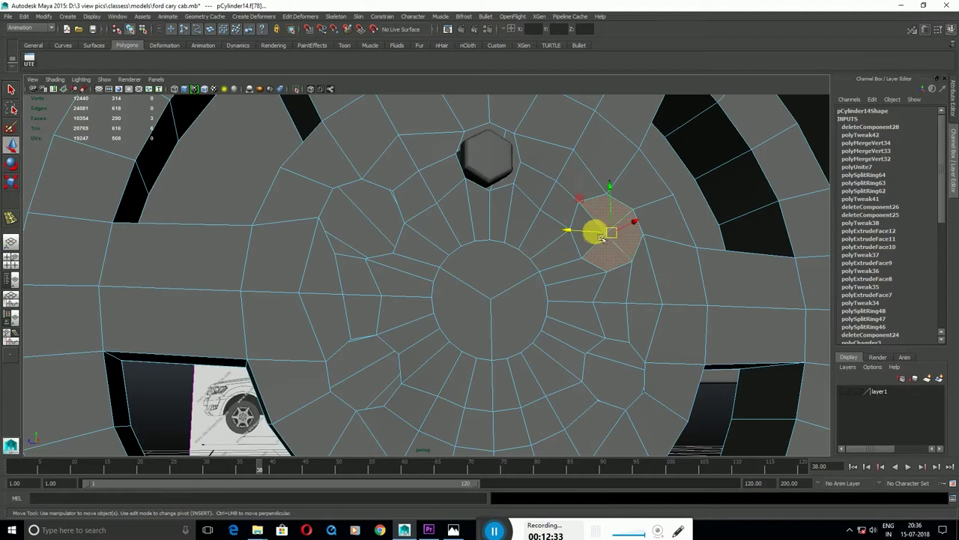
pyautogui.moveTo(629, 304); pyautogui.dragTo(578, 347, button='right')
pyautogui.press('space')
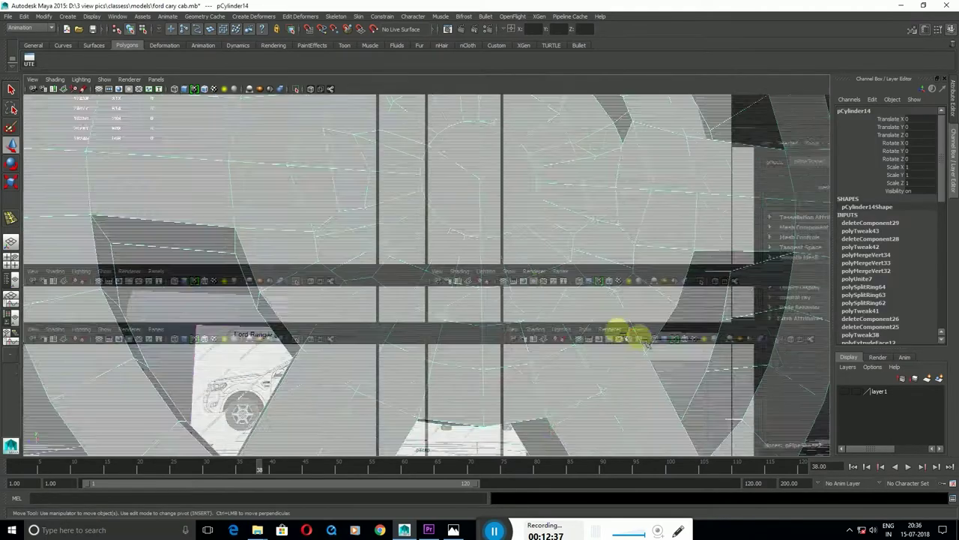
# Place the guide cylinder over the bottom bolt hole and fit that octagon's vertices to it.
pyautogui.click(589, 235)
pyautogui.keyDown('alt'); pyautogui.moveTo(589, 235); pyautogui.dragTo(606, 188, button='middle'); pyautogui.keyUp('alt')
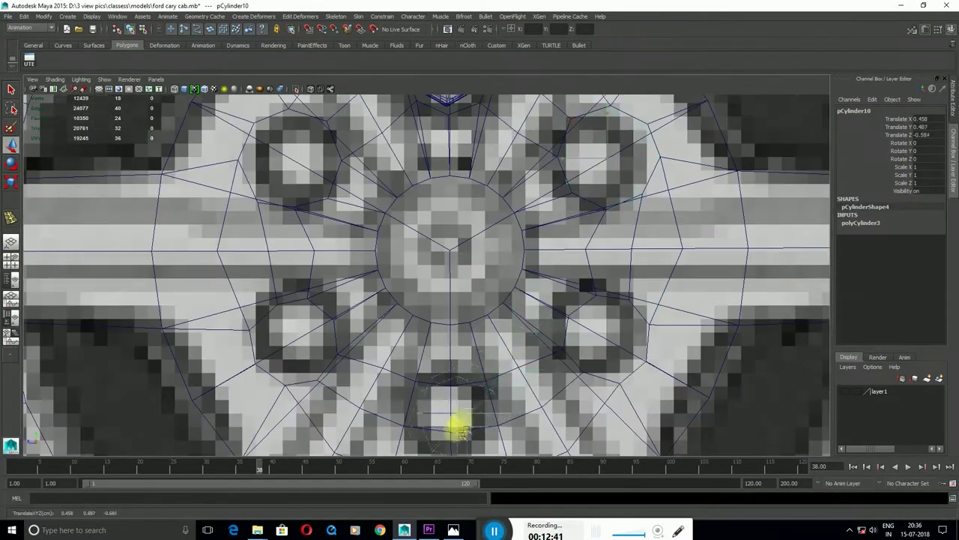
pyautogui.keyDown('alt'); pyautogui.moveTo(459, 427); pyautogui.dragTo(525, 295, button='middle'); pyautogui.keyUp('alt')
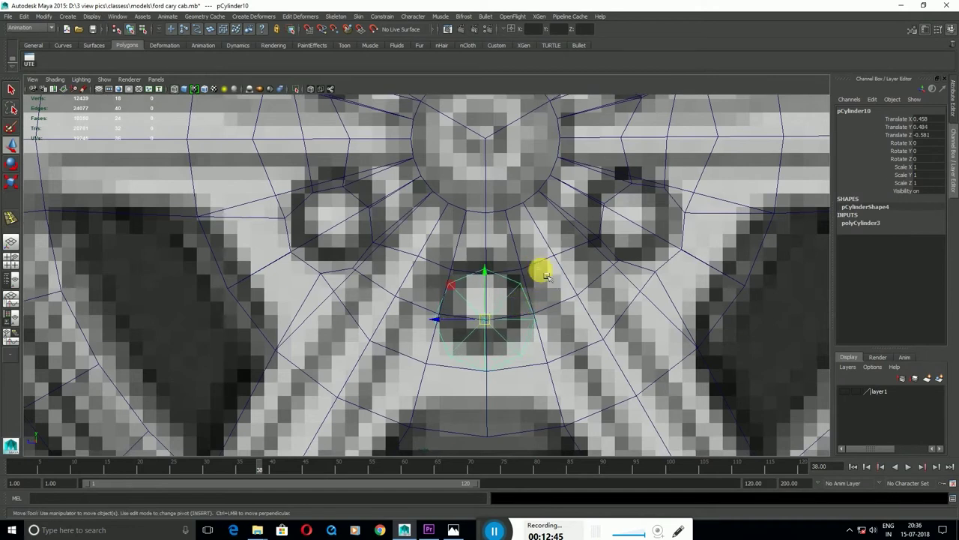
pyautogui.moveTo(543, 274); pyautogui.dragTo(521, 267, button='right')
pyautogui.click(487, 268)
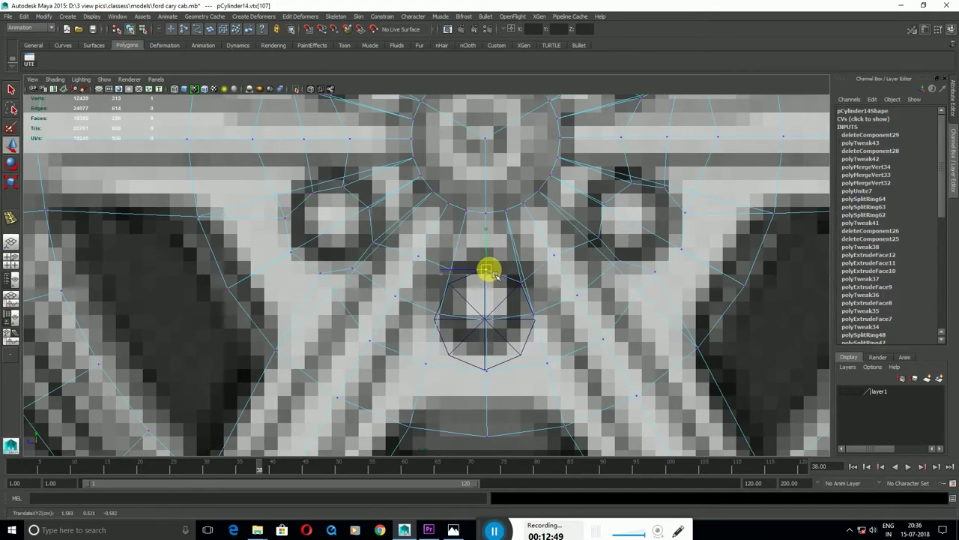
pyautogui.click(435, 321)
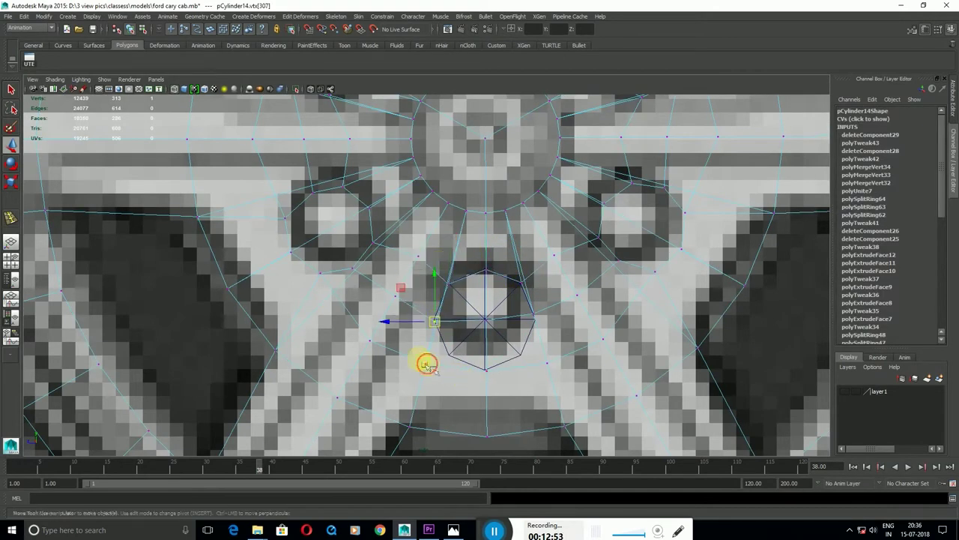
pyautogui.click(523, 354)
# Delete the face inside the bottom octagon to open the bottom bolt hole.
pyautogui.press('space')
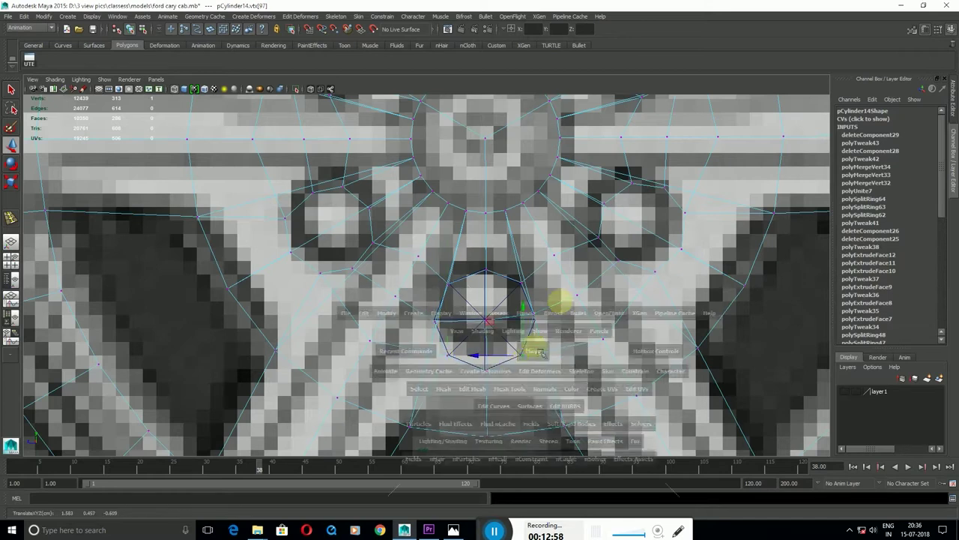
pyautogui.press('5')
pyautogui.click(470, 310)
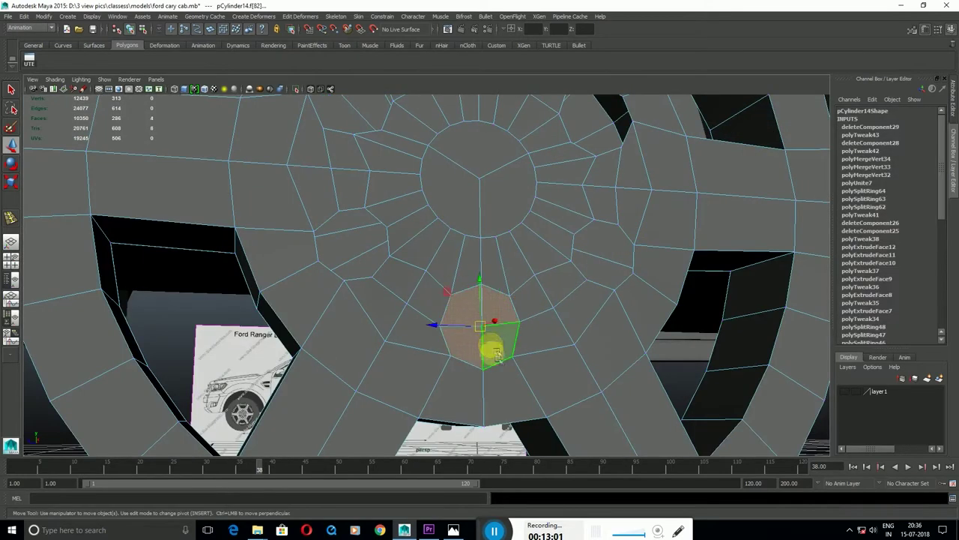
pyautogui.press('Delete')
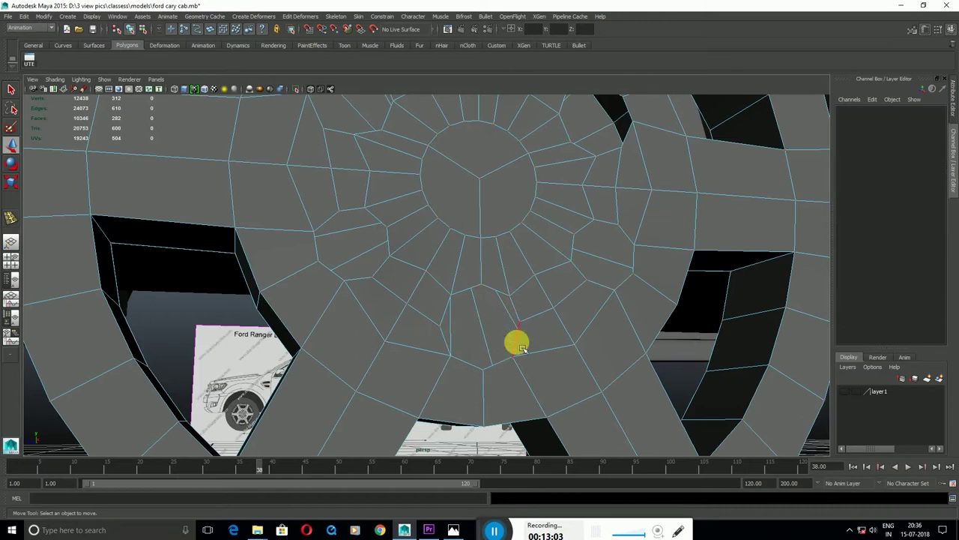
# Select the edge rings around all the open lug holes on the hub.
pyautogui.click(521, 348)
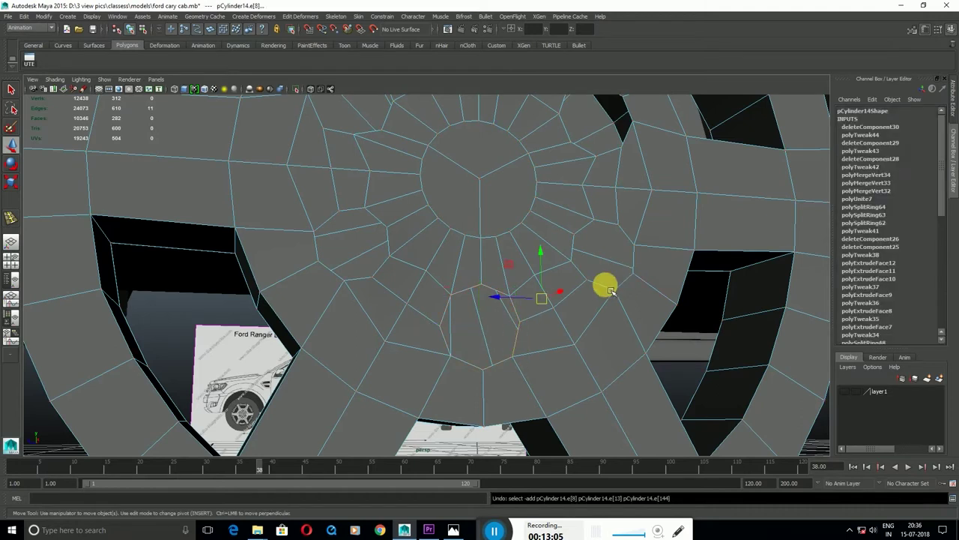
pyautogui.keyDown('alt'); pyautogui.moveTo(611, 291); pyautogui.dragTo(614, 249); pyautogui.keyUp('alt')
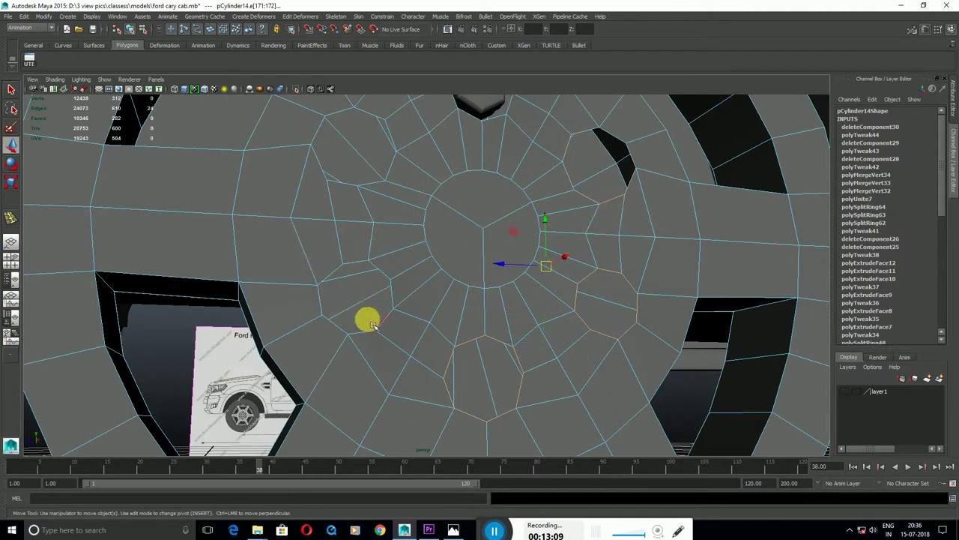
pyautogui.keyDown('alt'); pyautogui.moveTo(392, 214); pyautogui.dragTo(424, 220); pyautogui.keyUp('alt')
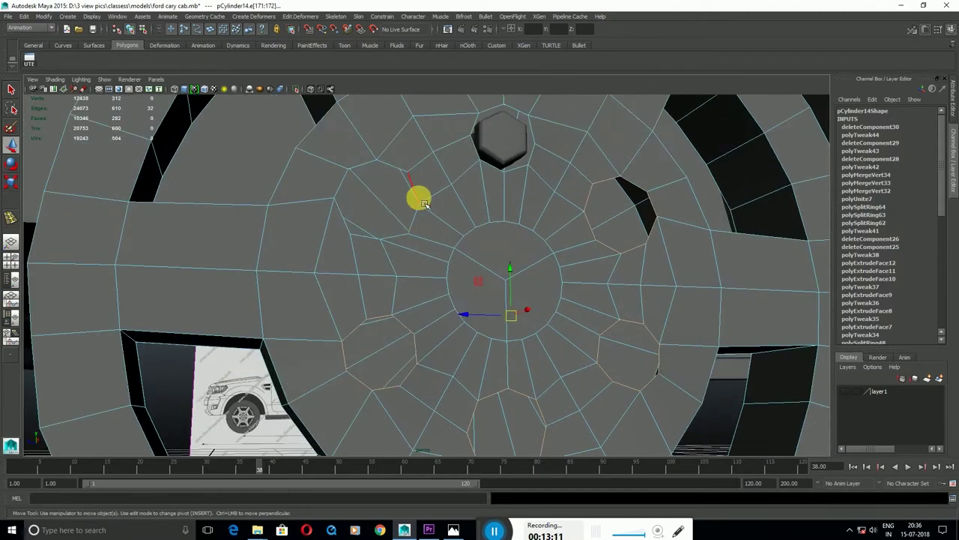
pyautogui.keyDown('shift'); pyautogui.click(505, 179); pyautogui.keyUp('shift')
# Extrude the lug-hole edge rings repeatedly, scaling them inward to 0.8 and pushing them in and out.
pyautogui.keyDown('shift'); pyautogui.moveTo(504, 178); pyautogui.dragTo(546, 189, button='right'); pyautogui.keyUp('shift')
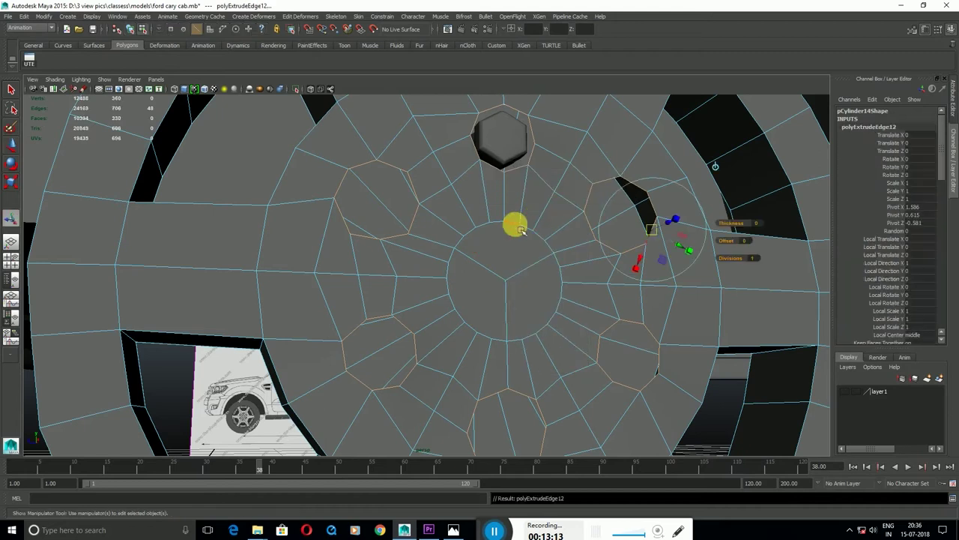
pyautogui.keyDown('alt'); pyautogui.moveTo(514, 222); pyautogui.dragTo(632, 180); pyautogui.keyUp('alt')
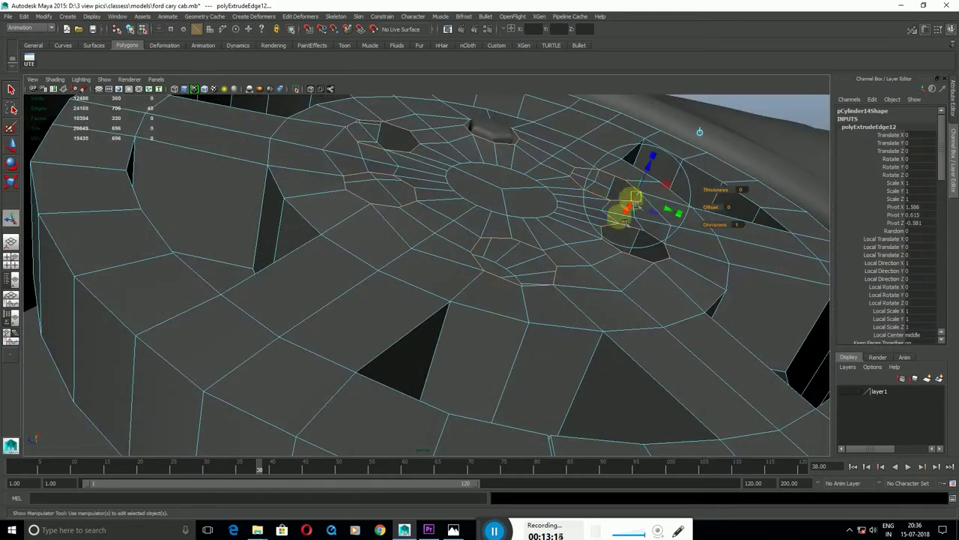
pyautogui.click(661, 208)
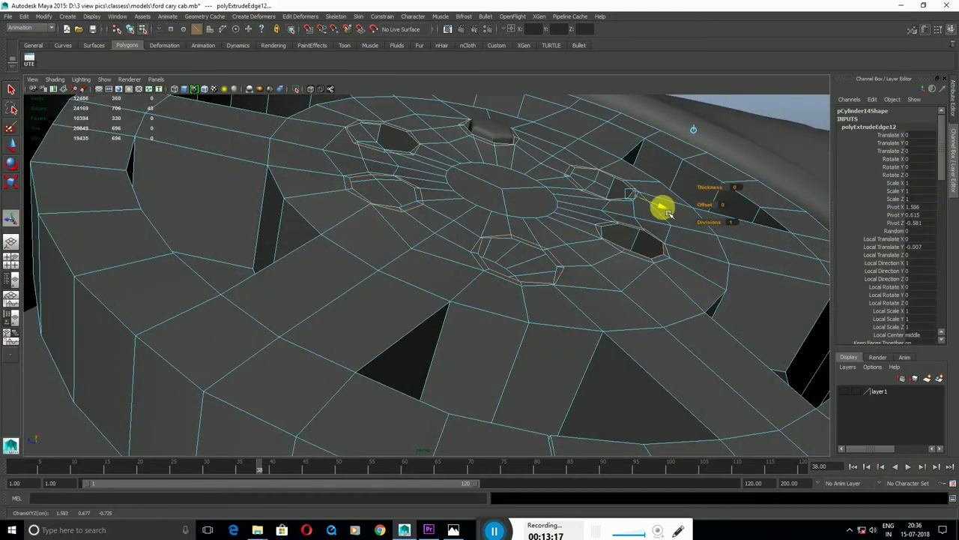
pyautogui.moveTo(645, 203)
pyautogui.mouseDown()
pyautogui.moveTo(637, 200)
pyautogui.moveTo(638, 248)
pyautogui.moveTo(651, 272)
pyautogui.mouseUp()
pyautogui.hotkey('ctrl', 'e')
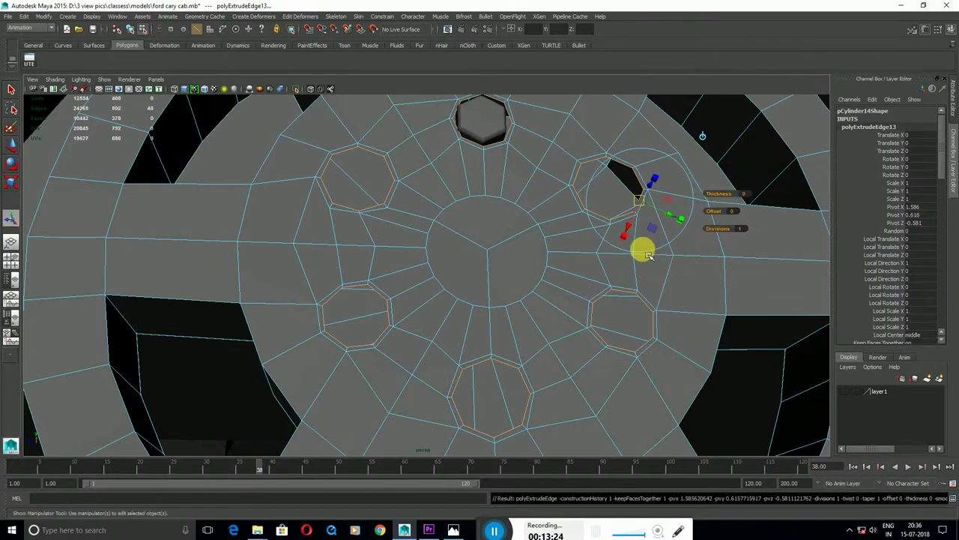
pyautogui.moveTo(657, 197)
pyautogui.keyDown('alt'); pyautogui.mouseDown()
pyautogui.moveTo(653, 155)
pyautogui.moveTo(637, 254)
pyautogui.moveTo(632, 234)
pyautogui.mouseUp(); pyautogui.keyUp('alt')
pyautogui.hotkey('ctrl', 'e')
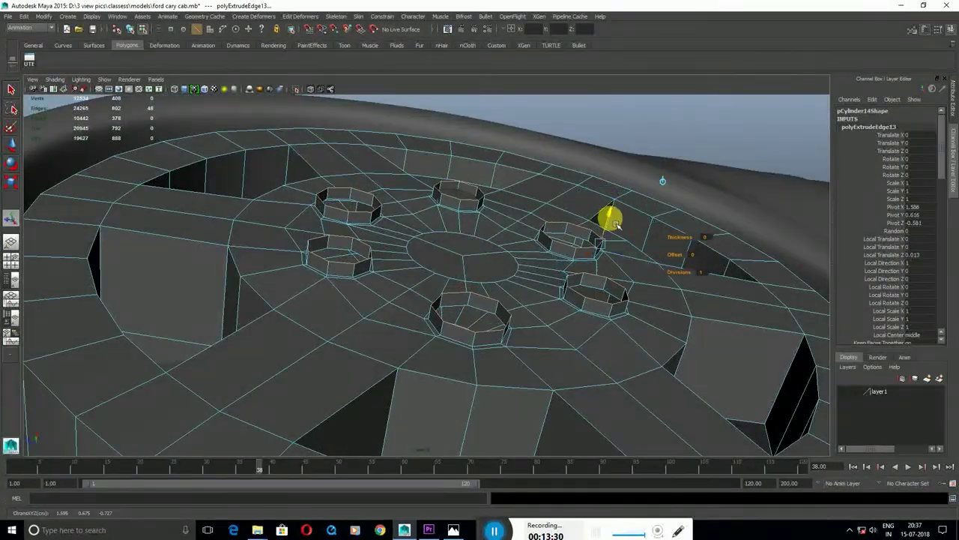
pyautogui.moveTo(604, 269)
pyautogui.mouseDown()
pyautogui.moveTo(609, 260)
pyautogui.moveTo(616, 310)
pyautogui.moveTo(630, 258)
pyautogui.mouseUp()
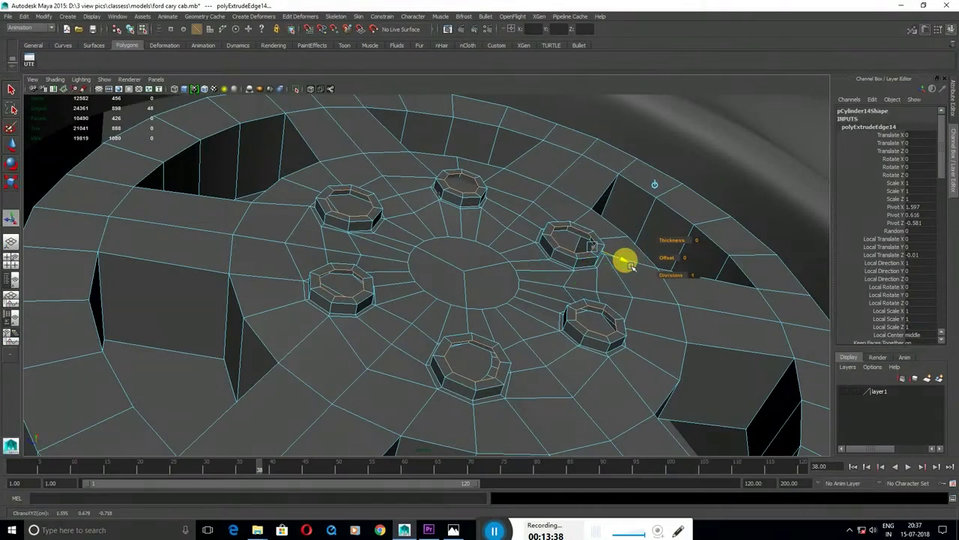
pyautogui.hotkey('ctrl', 'e')
pyautogui.moveTo(609, 224); pyautogui.dragTo(604, 238)
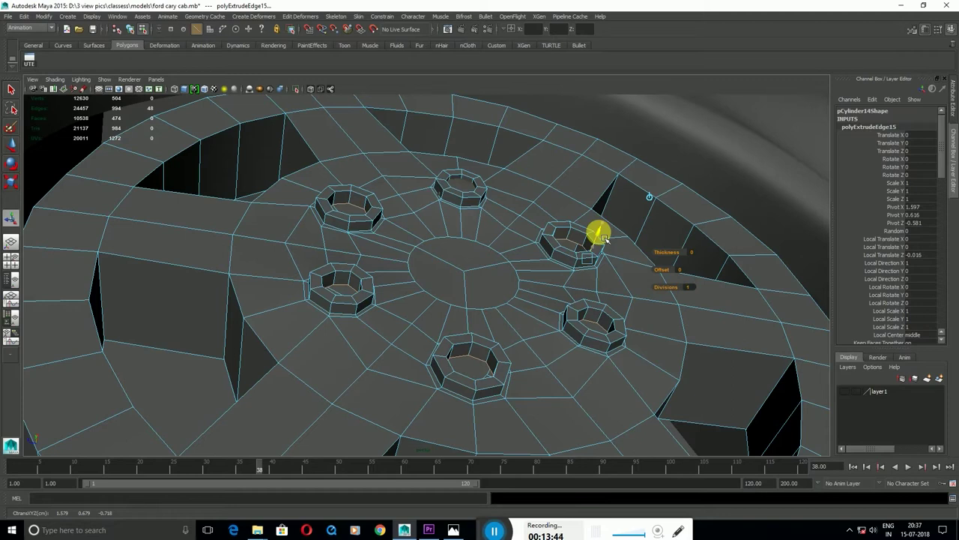
# Rework the last extrusions, pushing the rings deeper and moving them vertically into sockets.
pyautogui.hotkey('ctrl', 'z')
pyautogui.hotkey('ctrl', 'z')
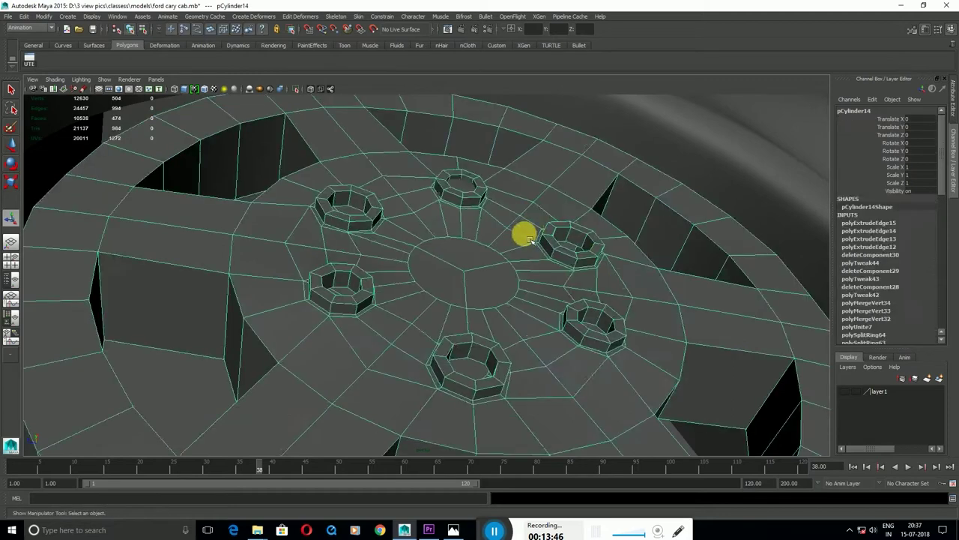
pyautogui.hotkey('ctrl', 'z')
pyautogui.hotkey('ctrl', 'z')
pyautogui.hotkey('ctrl', 'z')
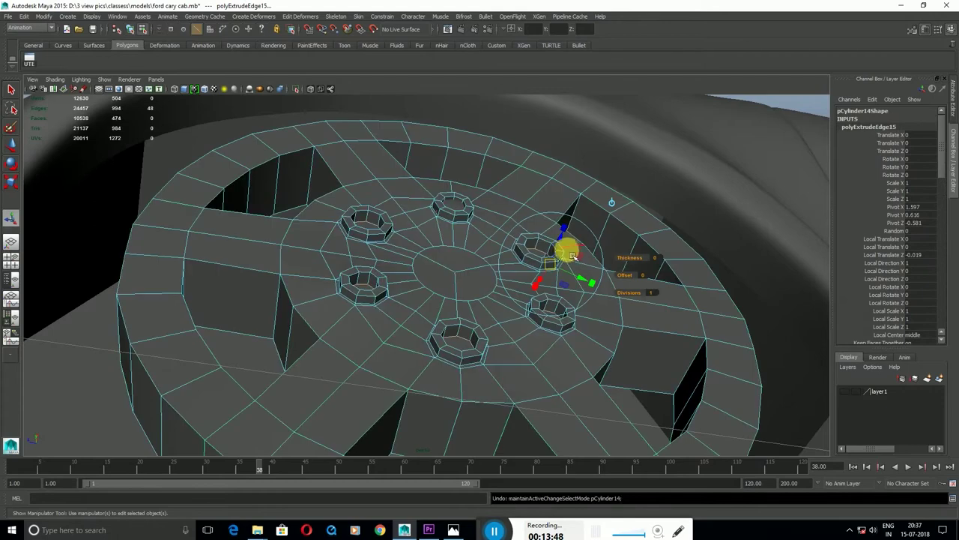
pyautogui.moveTo(567, 247); pyautogui.dragTo(572, 238)
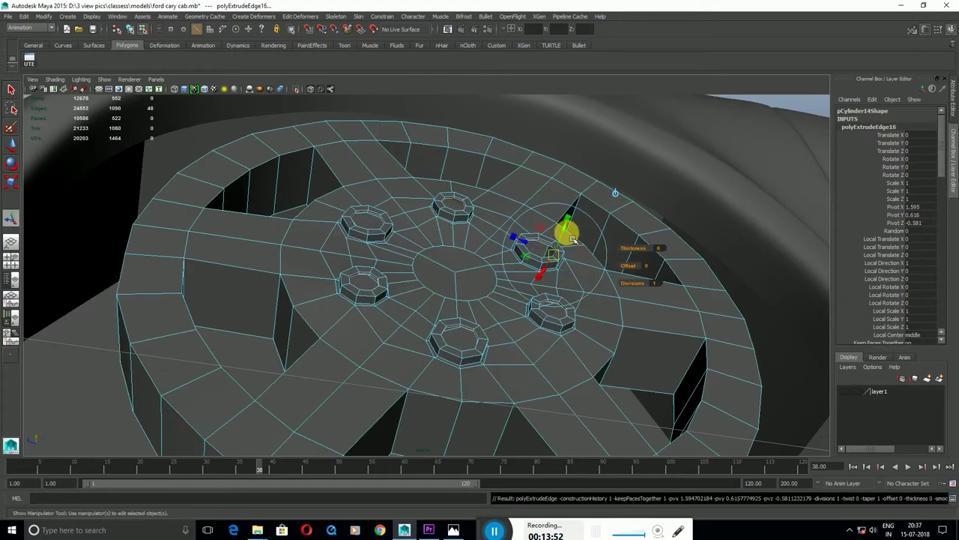
pyautogui.hotkey('ctrl', 'e')
pyautogui.moveTo(571, 238); pyautogui.dragTo(566, 245)
pyautogui.hotkey('ctrl', 'z')
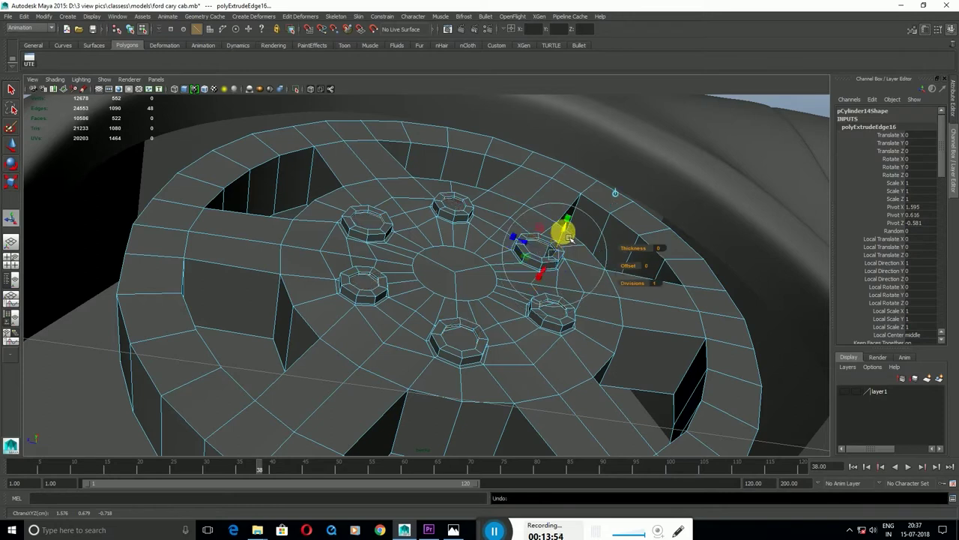
pyautogui.scroll(6, 569, 239)
pyautogui.scroll(-3, 524, 251)
pyautogui.moveTo(596, 299); pyautogui.dragTo(598, 291)
pyautogui.press('w')
pyautogui.keyDown('alt'); pyautogui.moveTo(595, 272); pyautogui.dragTo(454, 272, button='right'); pyautogui.keyUp('alt')
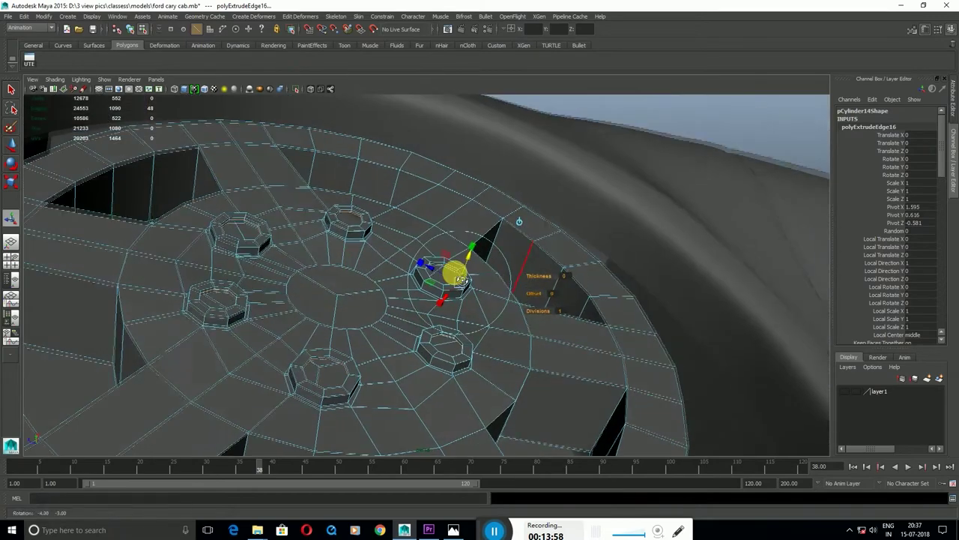
pyautogui.moveTo(358, 249); pyautogui.dragTo(356, 258)
# Turn on smooth preview for the whole wheel and show the four-panel layout.
pyautogui.press('F8')
pyautogui.click(460, 278)
pyautogui.press('3')
pyautogui.moveTo(460, 278)
pyautogui.keyDown('alt'); pyautogui.mouseDown()
pyautogui.moveTo(567, 134)
pyautogui.moveTo(557, 220)
pyautogui.moveTo(565, 261)
pyautogui.moveTo(652, 252)
pyautogui.moveTo(554, 268)
pyautogui.mouseUp(); pyautogui.keyUp('alt')
pyautogui.click(567, 135)
pyautogui.click(373, 270)
pyautogui.moveTo(372, 269)
pyautogui.keyDown('alt'); pyautogui.mouseDown()
pyautogui.moveTo(187, 215)
pyautogui.moveTo(300, 192)
pyautogui.moveTo(290, 187)
pyautogui.moveTo(320, 239)
pyautogui.mouseUp(); pyautogui.keyUp('alt')
pyautogui.press('space')
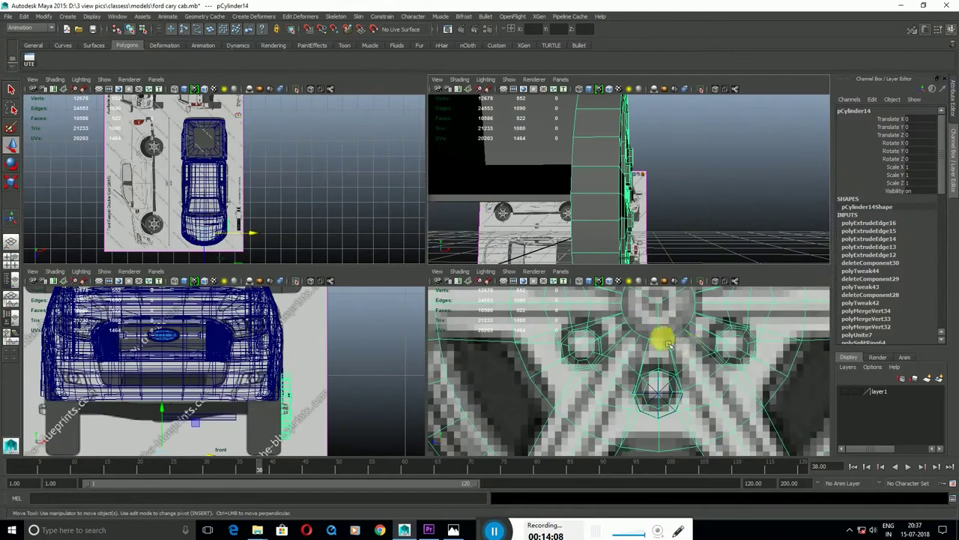
# Maximize the perspective view and orbit around the finished wheel.
pyautogui.keyDown('alt'); pyautogui.moveTo(668, 344); pyautogui.dragTo(612, 353, button='middle'); pyautogui.keyUp('alt')
pyautogui.press('space')
pyautogui.moveTo(582, 247)
pyautogui.keyDown('alt'); pyautogui.mouseDown()
pyautogui.moveTo(469, 284)
pyautogui.moveTo(428, 278)
pyautogui.moveTo(517, 240)
pyautogui.moveTo(505, 233)
pyautogui.moveTo(540, 231)
pyautogui.moveTo(398, 215)
pyautogui.moveTo(390, 224)
pyautogui.moveTo(375, 204)
pyautogui.moveTo(427, 156)
pyautogui.moveTo(381, 248)
pyautogui.moveTo(395, 297)
pyautogui.mouseUp(); pyautogui.keyUp('alt')
pyautogui.click(383, 247)
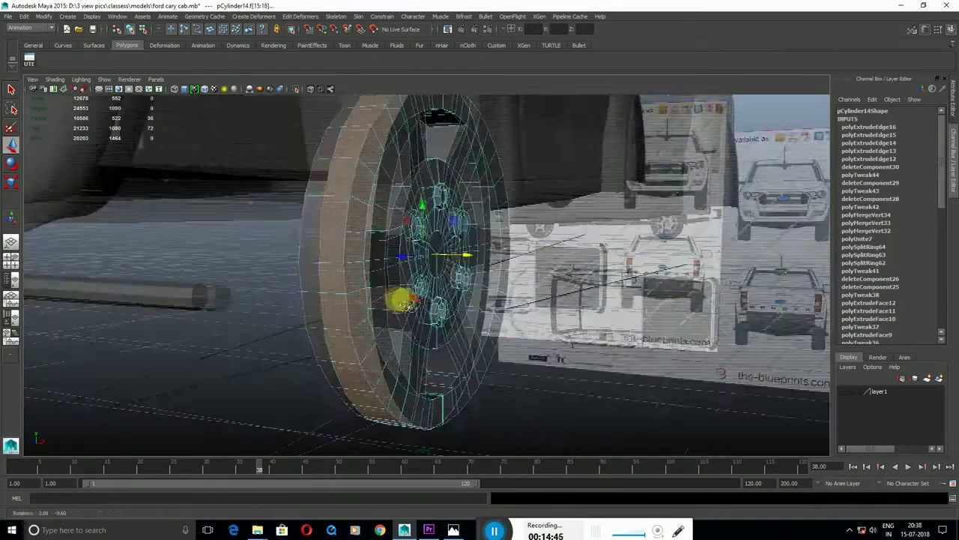
pyautogui.press('space')
pyautogui.moveTo(649, 382); pyautogui.dragTo(448, 250, button='right')
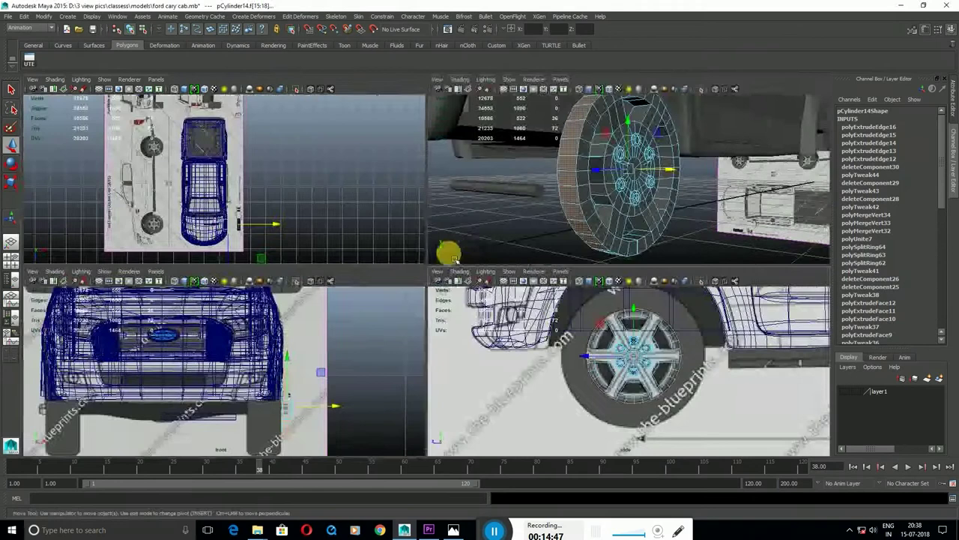
pyautogui.press('space')
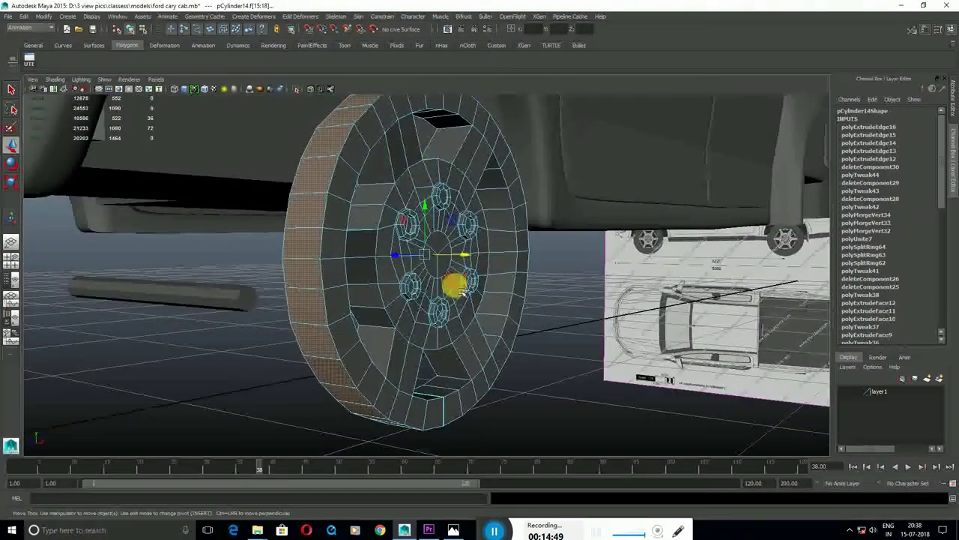
pyautogui.press('space')
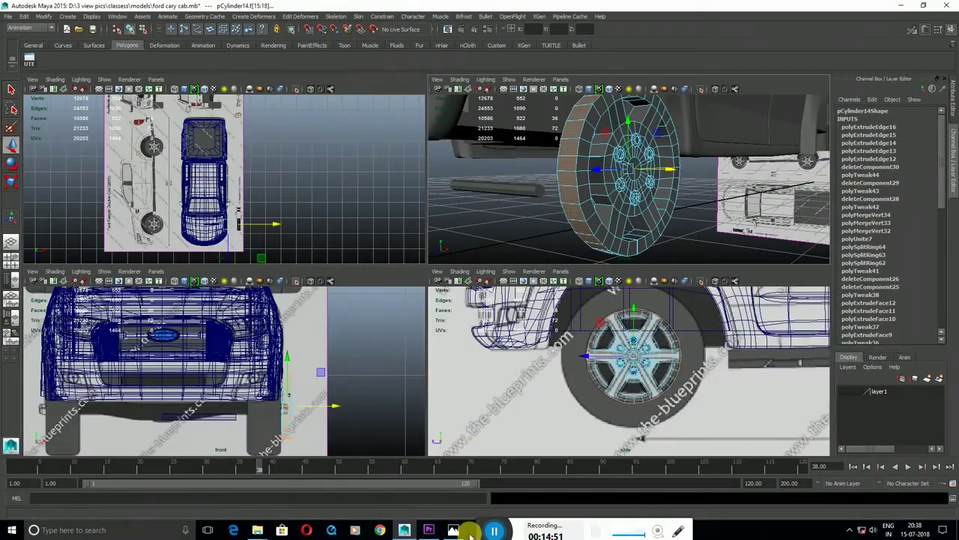
# Open the Audi wheel reference photo, zoom in on it, and close it.
pyautogui.click(468, 531)
pyautogui.scroll(2, 645, 291)
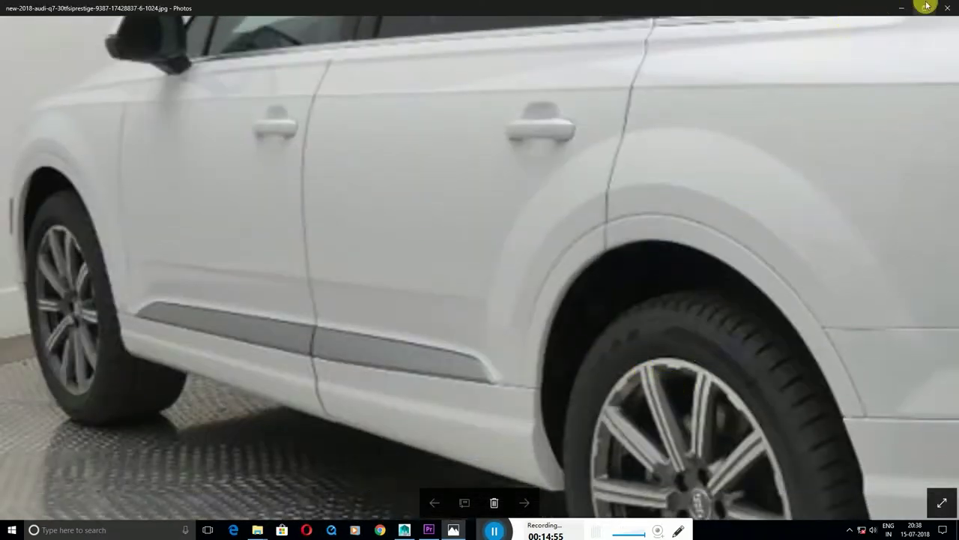
pyautogui.click(901, 7)
# Select the rim's outer border vertices and merge them with Merge Vertices.
pyautogui.press('space')
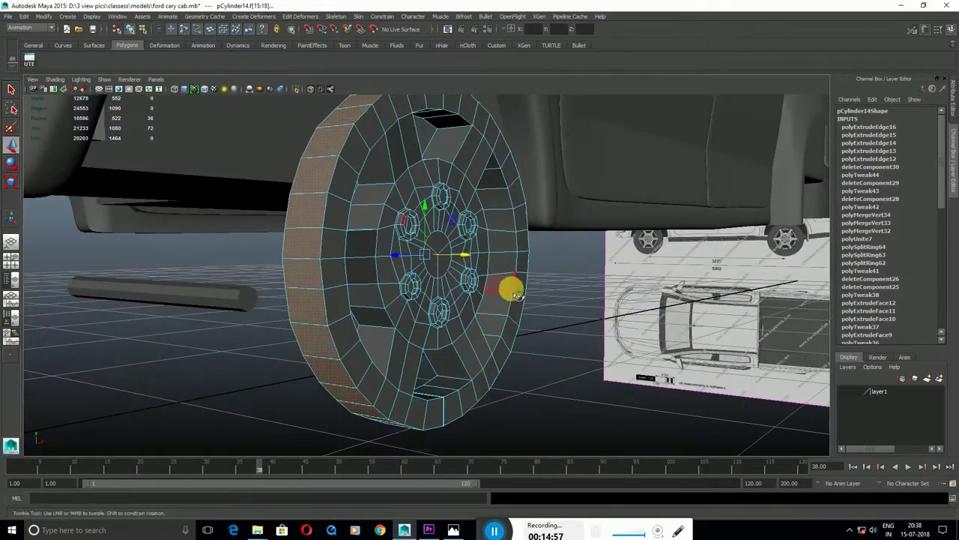
pyautogui.keyDown('alt'); pyautogui.moveTo(510, 287); pyautogui.dragTo(581, 279); pyautogui.keyUp('alt')
pyautogui.moveTo(520, 284); pyautogui.dragTo(517, 279, button='right')
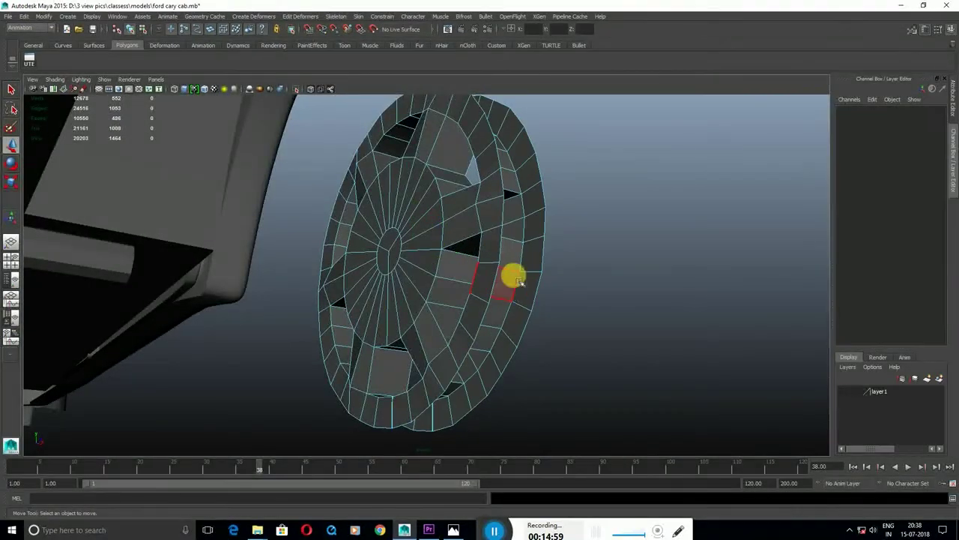
pyautogui.click(506, 229)
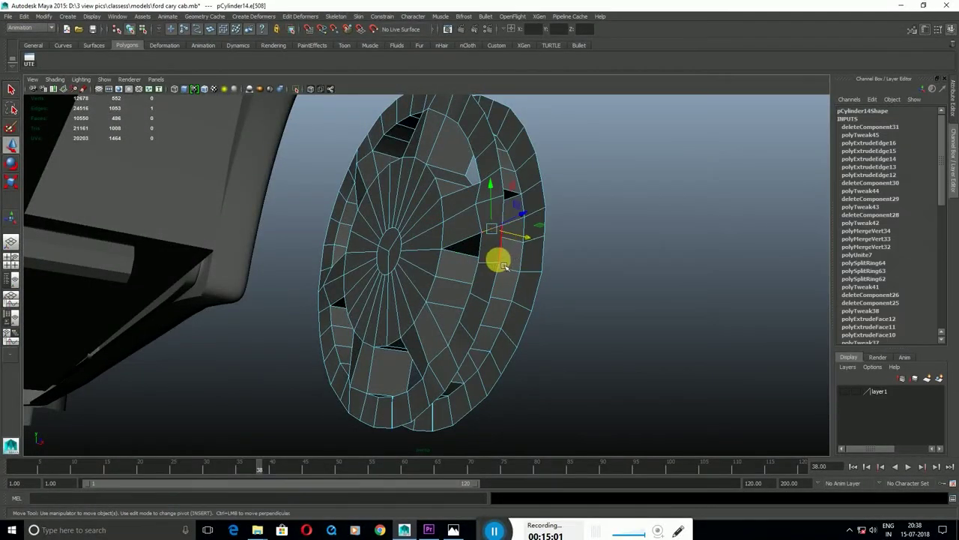
pyautogui.moveTo(504, 264)
pyautogui.keyDown('alt'); pyautogui.mouseDown()
pyautogui.moveTo(507, 288)
pyautogui.moveTo(422, 330)
pyautogui.mouseUp(); pyautogui.keyUp('alt')
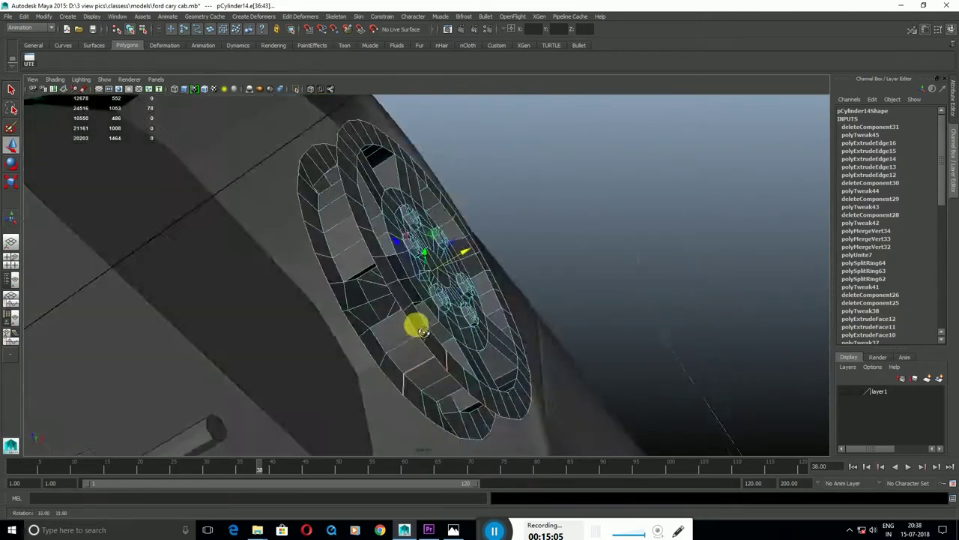
pyautogui.moveTo(422, 329)
pyautogui.keyDown('alt'); pyautogui.mouseDown()
pyautogui.moveTo(422, 311)
pyautogui.moveTo(396, 325)
pyautogui.moveTo(381, 353)
pyautogui.mouseUp(); pyautogui.keyUp('alt')
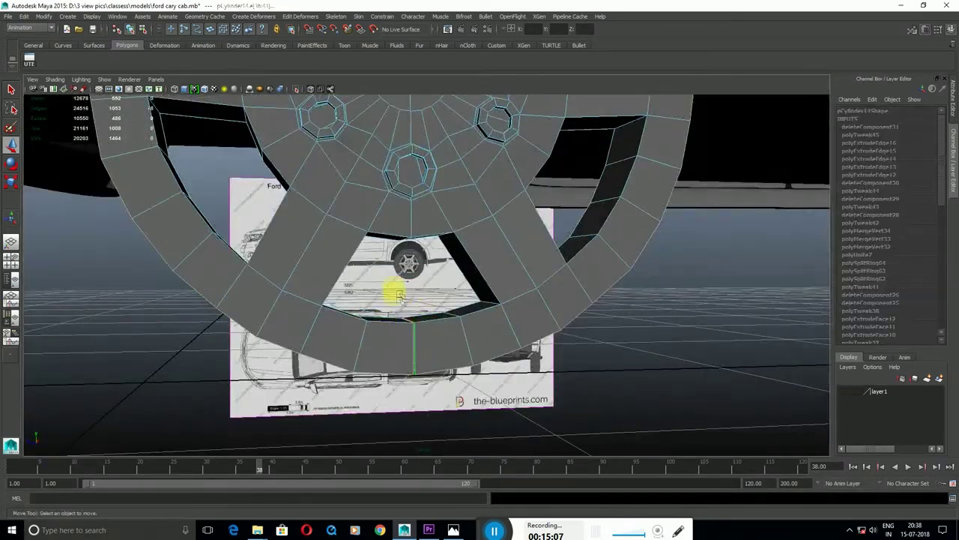
pyautogui.keyDown('shift'); pyautogui.rightClick(424, 319); pyautogui.keyUp('shift')
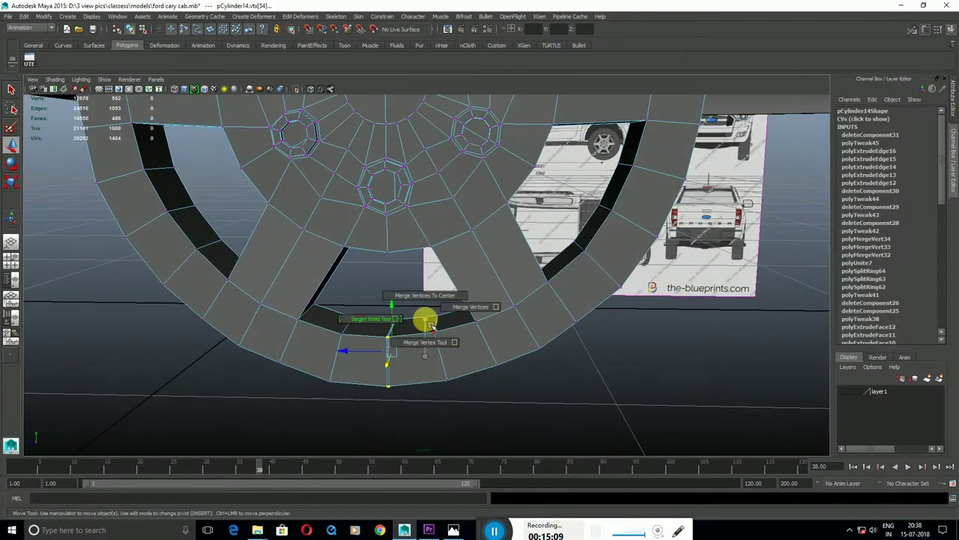
pyautogui.keyDown('shift'); pyautogui.moveTo(432, 327); pyautogui.dragTo(456, 306, button='right'); pyautogui.keyUp('shift')
# Scale the outer rim border edges and the adjacent rim edges to reshape the rim.
pyautogui.keyDown('alt'); pyautogui.moveTo(456, 307); pyautogui.dragTo(488, 306); pyautogui.keyUp('alt')
pyautogui.moveTo(474, 255)
pyautogui.keyDown('alt'); pyautogui.mouseDown()
pyautogui.moveTo(527, 287)
pyautogui.moveTo(518, 312)
pyautogui.mouseUp(); pyautogui.keyUp('alt')
pyautogui.press('F10')
pyautogui.press('r')
pyautogui.moveTo(472, 341); pyautogui.dragTo(516, 349, button='middle')
pyautogui.moveTo(511, 347)
pyautogui.keyDown('alt'); pyautogui.mouseDown()
pyautogui.moveTo(505, 327)
pyautogui.moveTo(440, 309)
pyautogui.mouseUp(); pyautogui.keyUp('alt')
pyautogui.keyDown('alt'); pyautogui.moveTo(369, 309); pyautogui.dragTo(343, 262); pyautogui.keyUp('alt')
pyautogui.press('w')
pyautogui.keyDown('alt'); pyautogui.moveTo(382, 235); pyautogui.dragTo(501, 266); pyautogui.keyUp('alt')
pyautogui.press('r')
pyautogui.moveTo(528, 270); pyautogui.dragTo(525, 267, button='middle')
# Extrude the rim's outer edges and move the new ring inward toward the car.
pyautogui.keyDown('alt'); pyautogui.moveTo(525, 268); pyautogui.dragTo(514, 253); pyautogui.keyUp('alt')
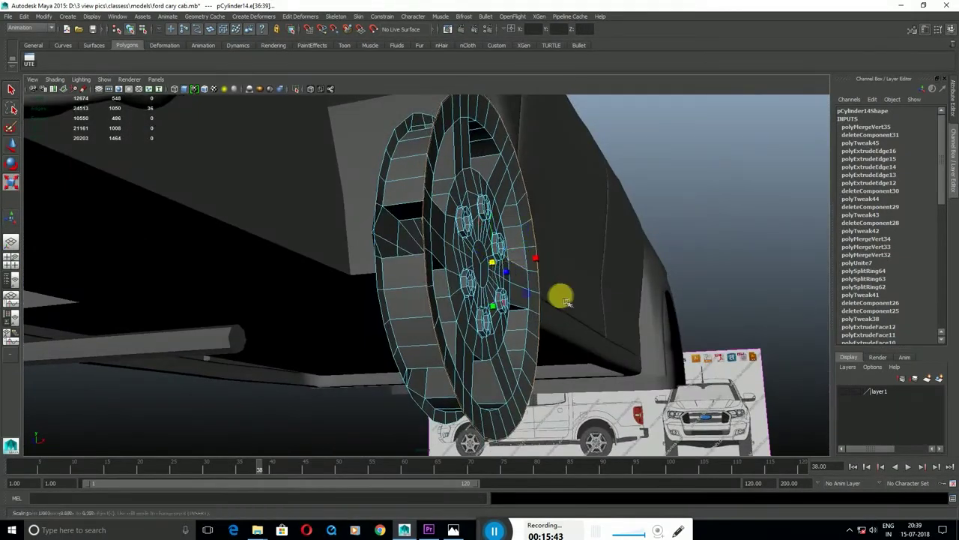
pyautogui.keyDown('alt'); pyautogui.moveTo(560, 299); pyautogui.dragTo(543, 307); pyautogui.keyUp('alt')
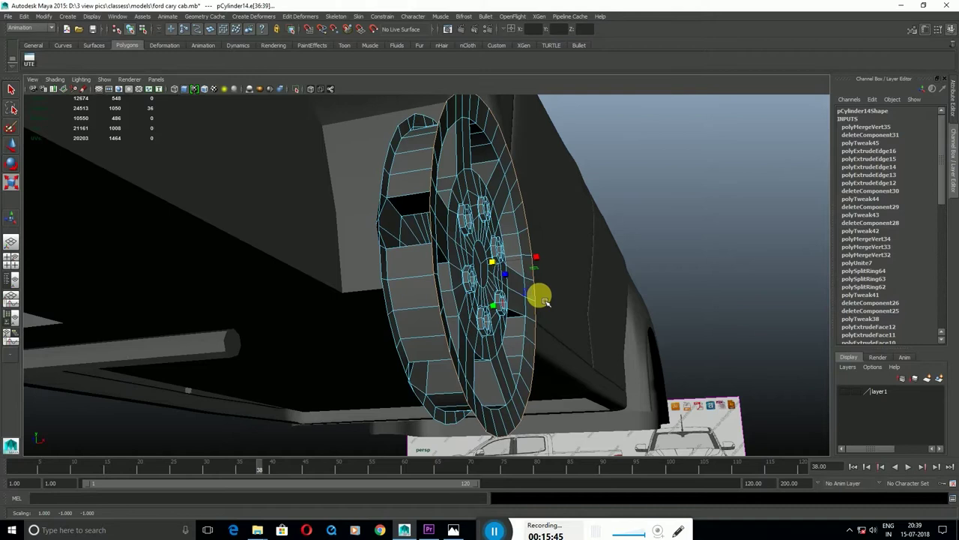
pyautogui.hotkey('ctrl', 'e')
pyautogui.press('w')
pyautogui.moveTo(545, 267); pyautogui.dragTo(524, 272)
# Extrude successive outer edge rings and pull them back along the axle, undoing one bad scale.
pyautogui.hotkey('ctrl', 'e')
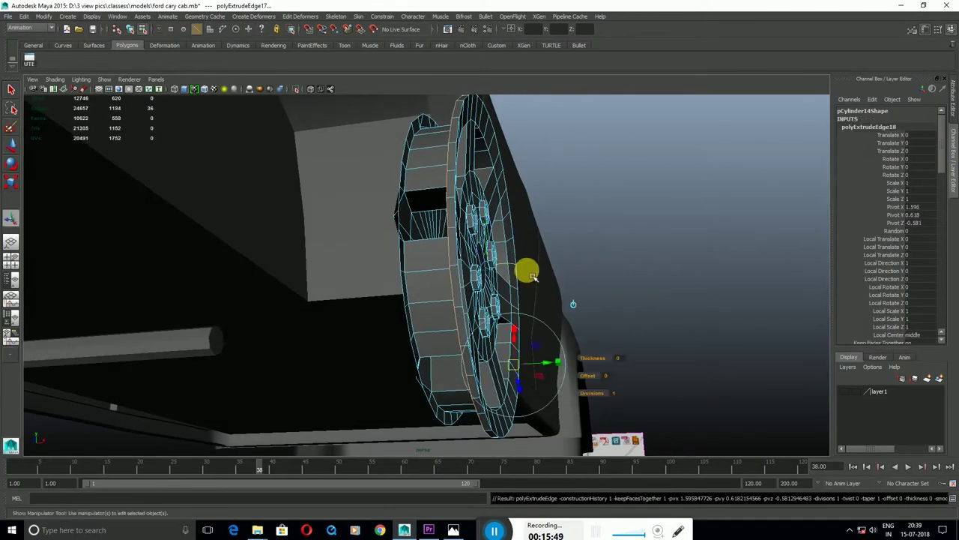
pyautogui.press('r')
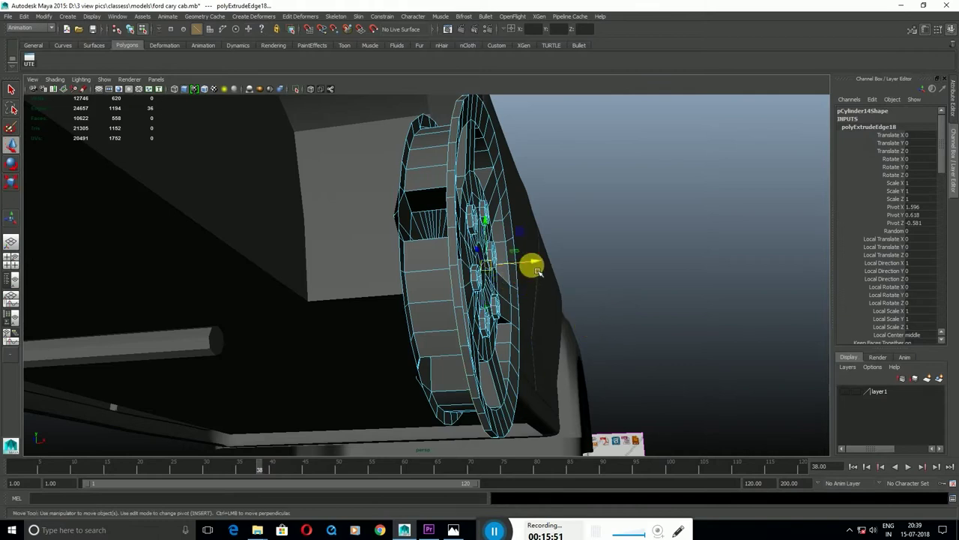
pyautogui.moveTo(516, 270)
pyautogui.keyDown('alt'); pyautogui.mouseDown()
pyautogui.moveTo(534, 260)
pyautogui.moveTo(508, 277)
pyautogui.mouseUp(); pyautogui.keyUp('alt')
pyautogui.hotkey('ctrl', 'e')
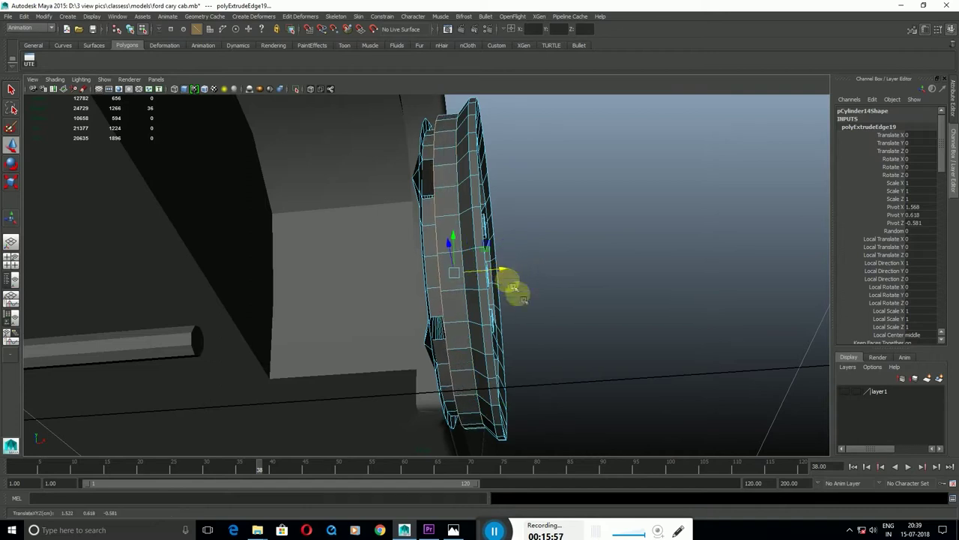
pyautogui.hotkey('ctrl', 'e')
pyautogui.moveTo(507, 270)
pyautogui.mouseDown()
pyautogui.moveTo(489, 274)
pyautogui.moveTo(492, 263)
pyautogui.moveTo(510, 278)
pyautogui.moveTo(500, 304)
pyautogui.mouseUp()
pyautogui.hotkey('ctrl', 'e')
pyautogui.moveTo(467, 275); pyautogui.dragTo(458, 295)
pyautogui.moveTo(479, 328)
pyautogui.keyDown('alt'); pyautogui.mouseDown()
pyautogui.moveTo(473, 285)
pyautogui.moveTo(489, 306)
pyautogui.moveTo(445, 285)
pyautogui.moveTo(456, 320)
pyautogui.moveTo(483, 330)
pyautogui.mouseUp(); pyautogui.keyUp('alt')
pyautogui.hotkey('ctrl', 'z')
# Extrude more rings, move one back along the axle and shrink the last inward.
pyautogui.press('w')
pyautogui.hotkey('ctrl', 'e')
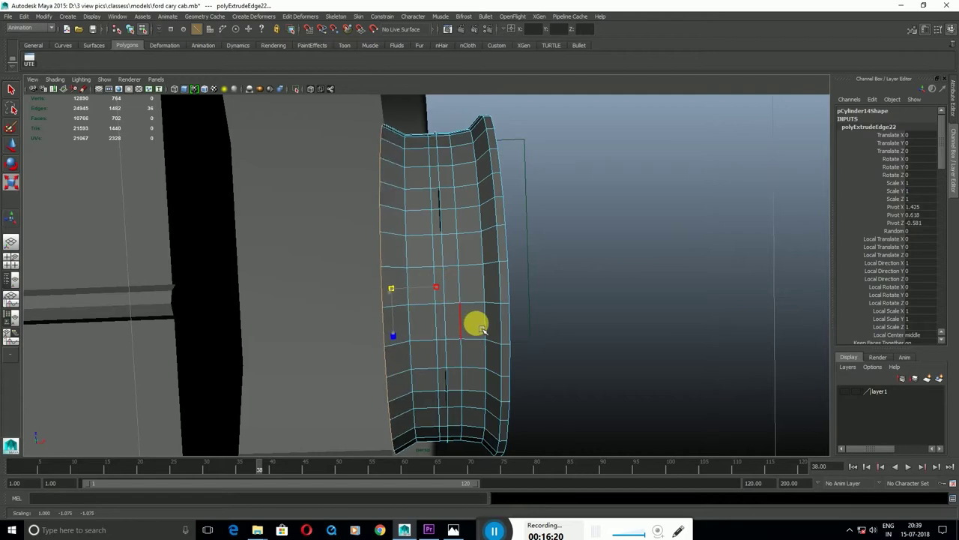
pyautogui.hotkey('ctrl', 'e')
pyautogui.press('w')
pyautogui.moveTo(448, 294)
pyautogui.mouseDown()
pyautogui.moveTo(436, 294)
pyautogui.moveTo(484, 314)
pyautogui.moveTo(473, 340)
pyautogui.moveTo(403, 372)
pyautogui.moveTo(362, 410)
pyautogui.moveTo(358, 397)
pyautogui.moveTo(471, 359)
pyautogui.moveTo(460, 353)
pyautogui.mouseUp()
pyautogui.hotkey('ctrl', 'e')
pyautogui.moveTo(482, 345)
pyautogui.mouseDown(button='middle')
pyautogui.moveTo(469, 347)
pyautogui.moveTo(490, 354)
pyautogui.moveTo(484, 349)
pyautogui.mouseUp(button='middle')
pyautogui.keyDown('alt'); pyautogui.moveTo(484, 349); pyautogui.dragTo(477, 347); pyautogui.keyUp('alt')
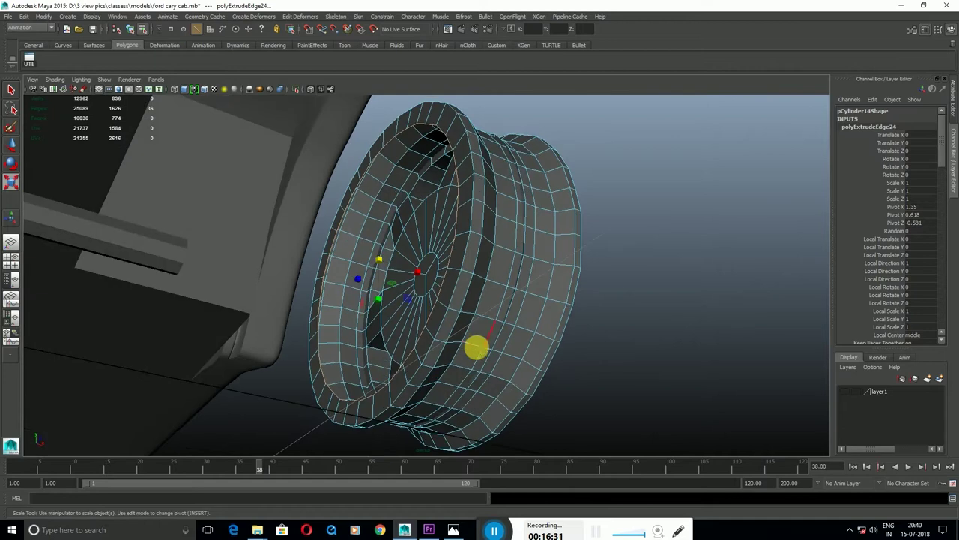
# Extrude the inner edge ring, push it outward, then extrude again and scale it toward the hub.
pyautogui.hotkey('ctrl', 'e')
pyautogui.press('w')
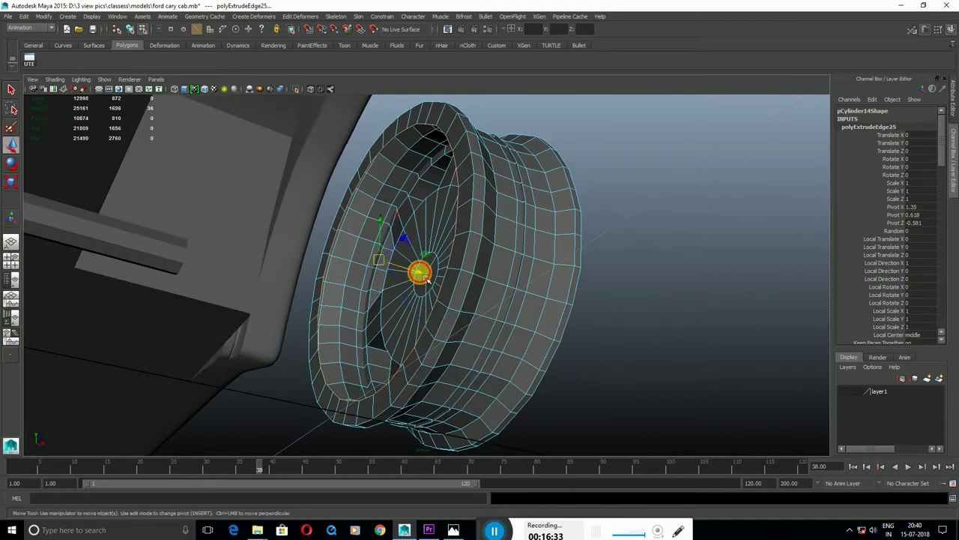
pyautogui.moveTo(424, 276); pyautogui.dragTo(438, 282)
pyautogui.hotkey('ctrl', 'e')
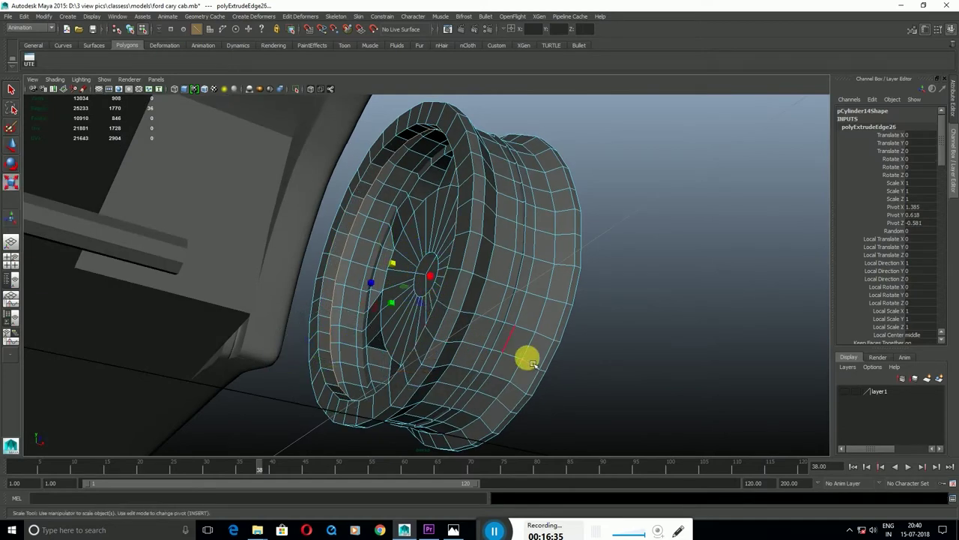
pyautogui.moveTo(524, 357); pyautogui.dragTo(483, 354)
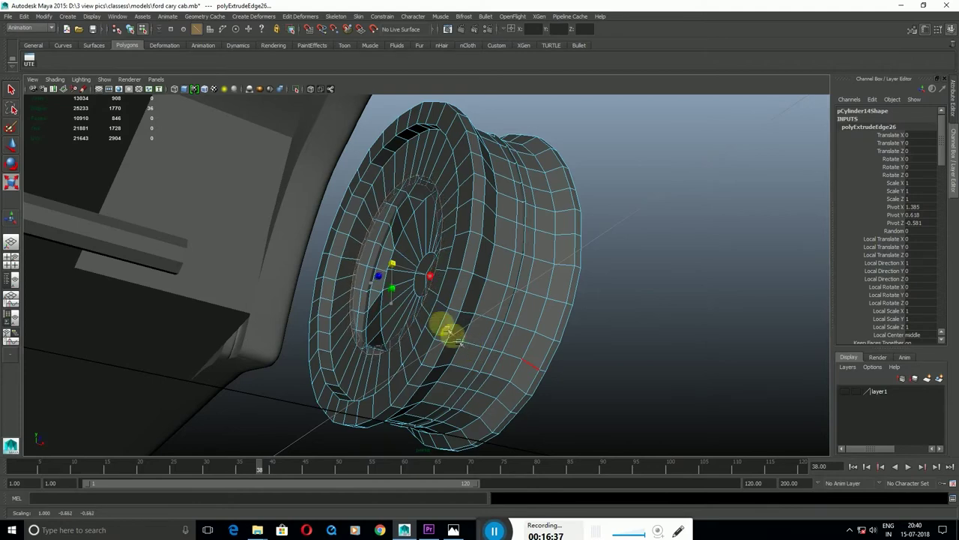
pyautogui.moveTo(444, 332)
pyautogui.keyDown('alt'); pyautogui.mouseDown()
pyautogui.moveTo(475, 353)
pyautogui.moveTo(520, 322)
pyautogui.moveTo(464, 315)
pyautogui.moveTo(454, 336)
pyautogui.moveTo(488, 373)
pyautogui.moveTo(424, 342)
pyautogui.moveTo(355, 336)
pyautogui.moveTo(417, 300)
pyautogui.moveTo(574, 399)
pyautogui.mouseUp(); pyautogui.keyUp('alt')
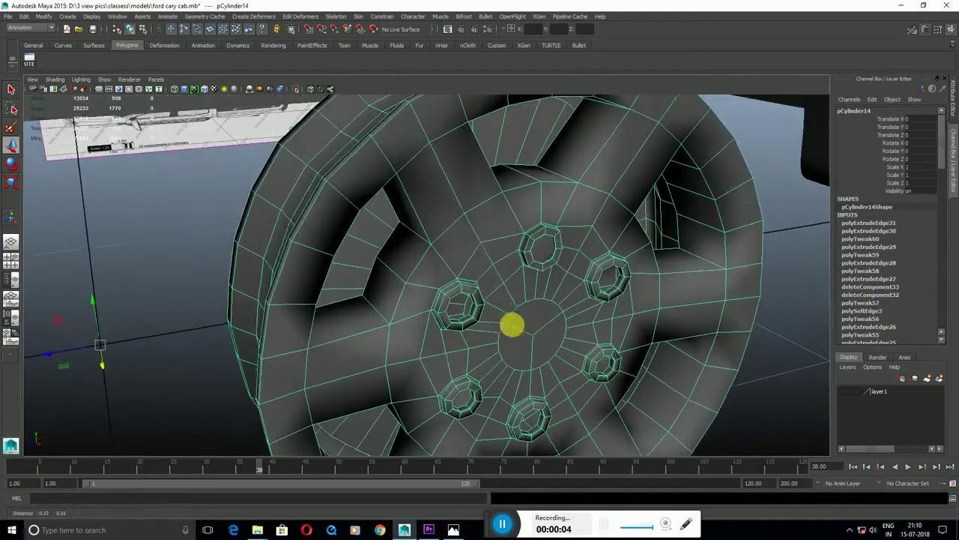
# Insert support edge loops across the hub and rim, undoing one misplaced loop.
pyautogui.scroll(5, 512, 324)
pyautogui.keyDown('shift'); pyautogui.moveTo(456, 274); pyautogui.dragTo(432, 199, button='right'); pyautogui.keyUp('shift')
pyautogui.moveTo(447, 196)
pyautogui.mouseDown()
pyautogui.moveTo(407, 188)
pyautogui.moveTo(401, 175)
pyautogui.moveTo(428, 287)
pyautogui.mouseUp()
pyautogui.hotkey('ctrl', 'z')
pyautogui.click(397, 250)
pyautogui.moveTo(397, 251); pyautogui.dragTo(400, 259)
pyautogui.moveTo(401, 259)
pyautogui.keyDown('alt'); pyautogui.mouseDown()
pyautogui.moveTo(470, 229)
pyautogui.moveTo(454, 218)
pyautogui.moveTo(490, 247)
pyautogui.moveTo(293, 325)
pyautogui.moveTo(298, 352)
pyautogui.moveTo(353, 261)
pyautogui.moveTo(385, 250)
pyautogui.moveTo(385, 272)
pyautogui.mouseUp(); pyautogui.keyUp('alt')
pyautogui.click(373, 215)
pyautogui.moveTo(369, 213)
pyautogui.keyDown('alt'); pyautogui.mouseDown()
pyautogui.moveTo(357, 235)
pyautogui.moveTo(347, 217)
pyautogui.moveTo(385, 208)
pyautogui.moveTo(428, 255)
pyautogui.moveTo(407, 257)
pyautogui.mouseUp(); pyautogui.keyUp('alt')
# Return to object mode, deselect the wheel and view it from an angle in a single panel.
pyautogui.press('w')
pyautogui.press('F8')
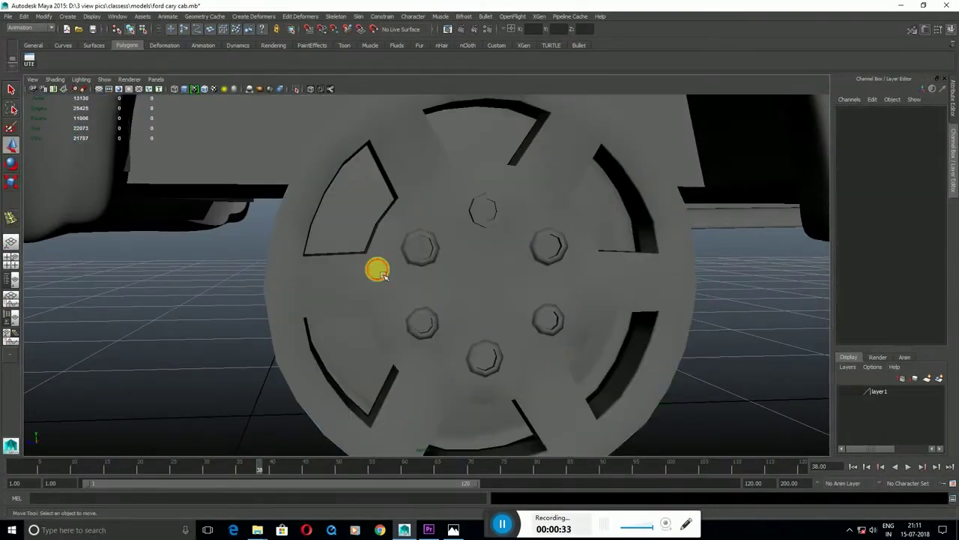
pyautogui.scroll(-3, 599, 322)
pyautogui.click(819, 367)
pyautogui.moveTo(820, 366)
pyautogui.keyDown('alt'); pyautogui.mouseDown()
pyautogui.moveTo(561, 295)
pyautogui.moveTo(533, 332)
pyautogui.moveTo(505, 329)
pyautogui.moveTo(536, 287)
pyautogui.mouseUp(); pyautogui.keyUp('alt')
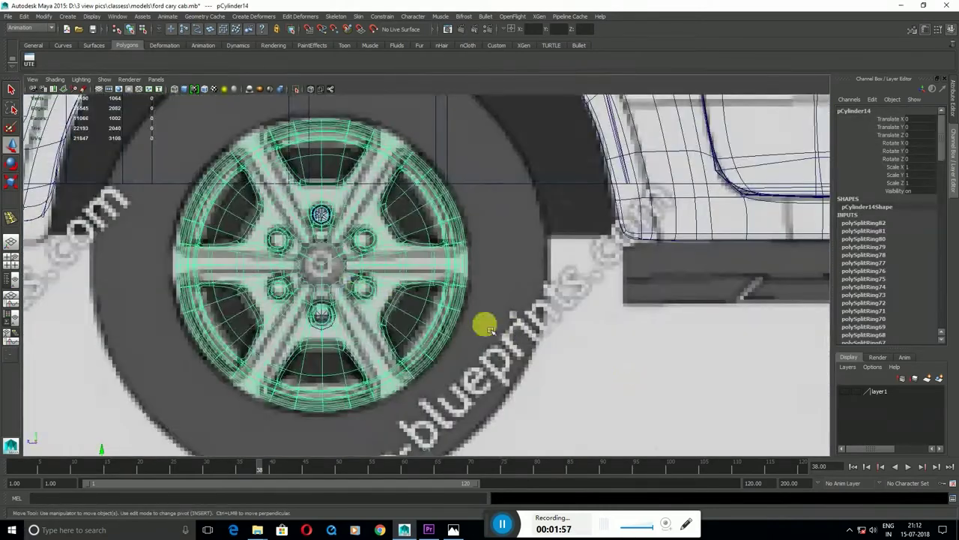
pyautogui.press('space')
pyautogui.press('space')
pyautogui.scroll(3, 407, 321)
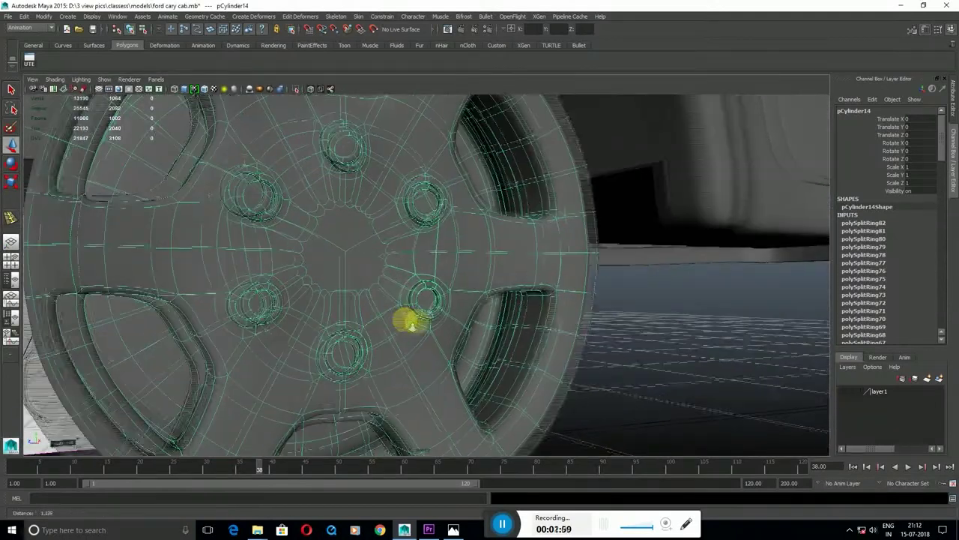
pyautogui.scroll(2, 352, 257)
# In the unsmoothed cage view, extrude the centre hub face slightly outward.
pyautogui.press('1')
pyautogui.press('F11')
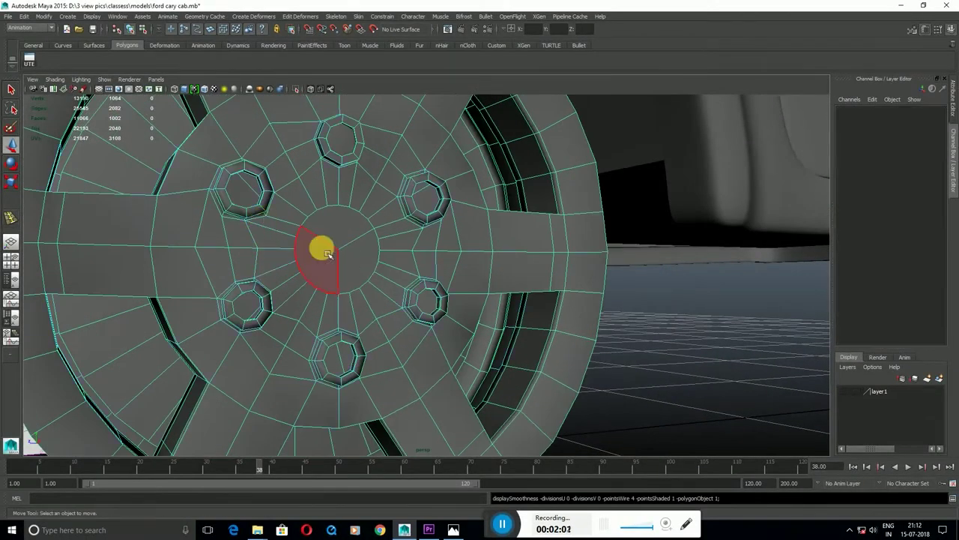
pyautogui.click(335, 247)
pyautogui.keyDown('alt'); pyautogui.moveTo(353, 267); pyautogui.dragTo(439, 247); pyautogui.keyUp('alt')
pyautogui.keyDown('shift'); pyautogui.moveTo(435, 248); pyautogui.dragTo(442, 257, button='right'); pyautogui.keyUp('shift')
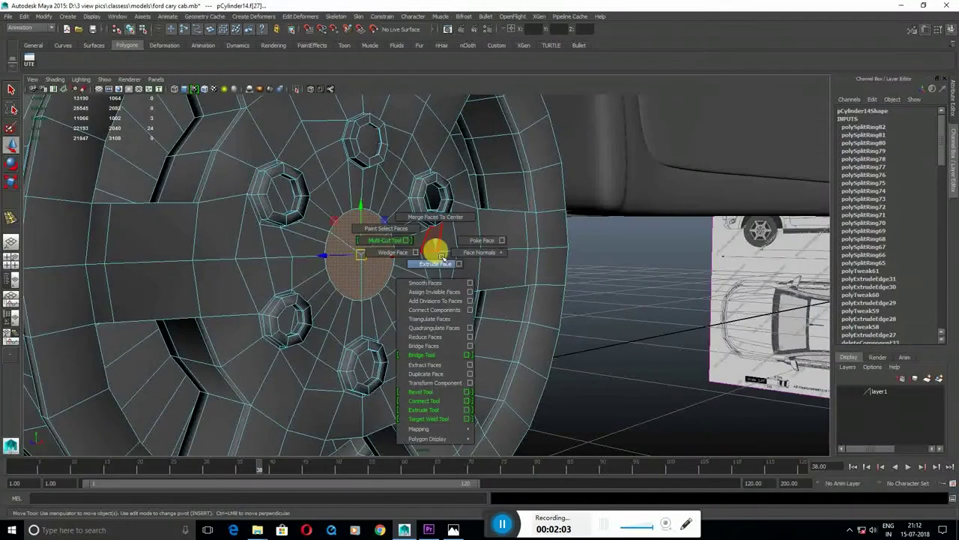
pyautogui.keyDown('alt'); pyautogui.moveTo(442, 247); pyautogui.dragTo(430, 272); pyautogui.keyUp('alt')
pyautogui.keyDown('shift'); pyautogui.moveTo(429, 270); pyautogui.dragTo(417, 295, button='right'); pyautogui.keyUp('shift')
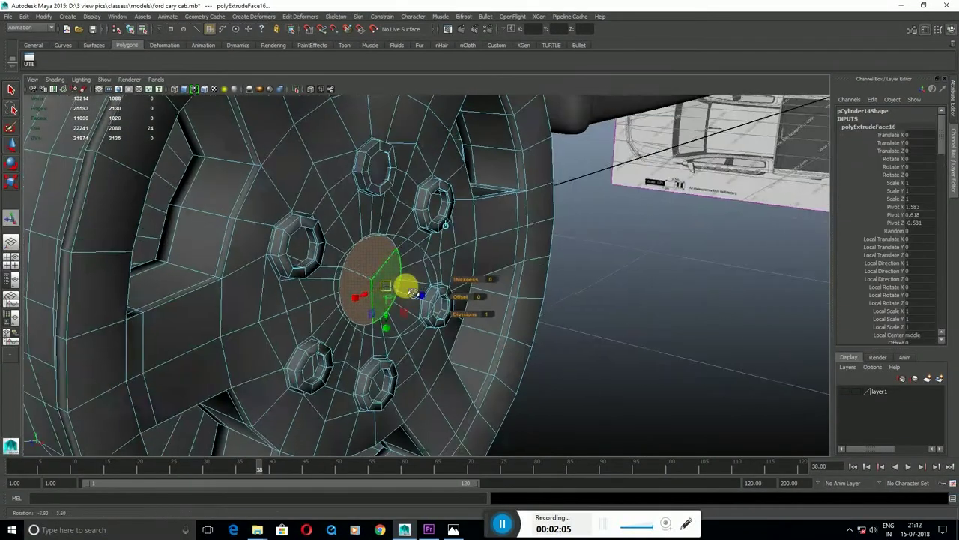
pyautogui.moveTo(416, 295); pyautogui.dragTo(427, 300)
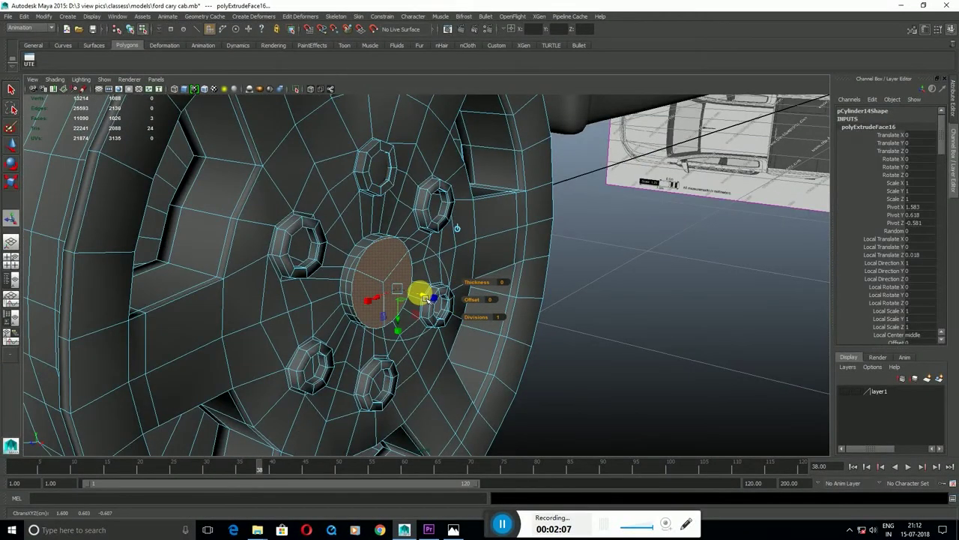
# Study the reference photo of the car wheel, then minimize it.
pyautogui.click(450, 528)
pyautogui.moveTo(601, 355); pyautogui.dragTo(572, 303)
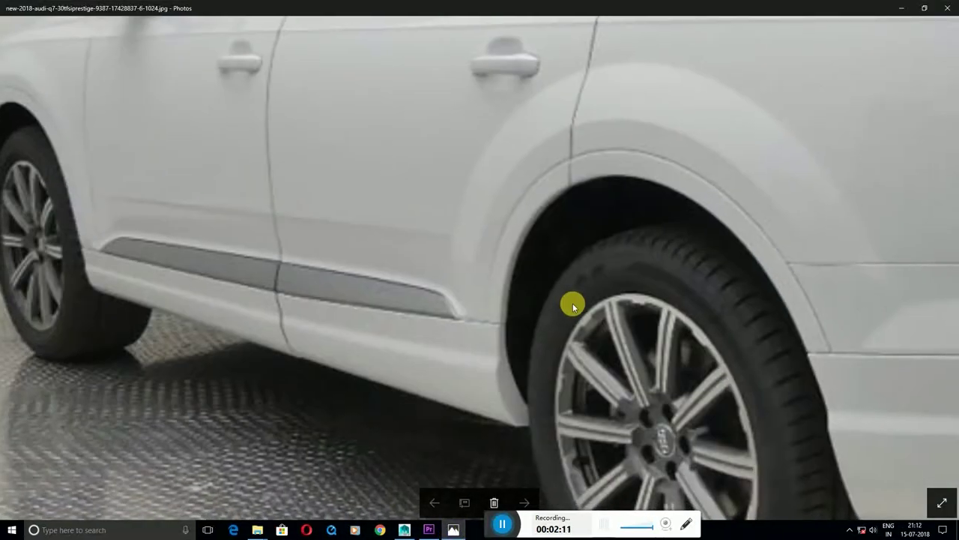
pyautogui.click(908, 6)
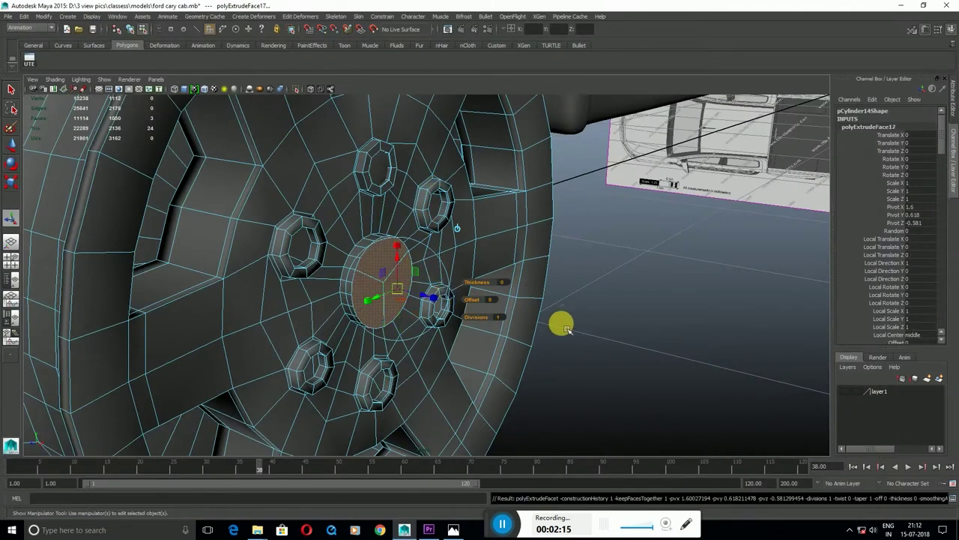
# Extrude the hub face again, move it outward, then extrude once more and scale it inward.
pyautogui.hotkey('ctrl', 'e')
pyautogui.moveTo(561, 322); pyautogui.dragTo(550, 316)
pyautogui.press('w')
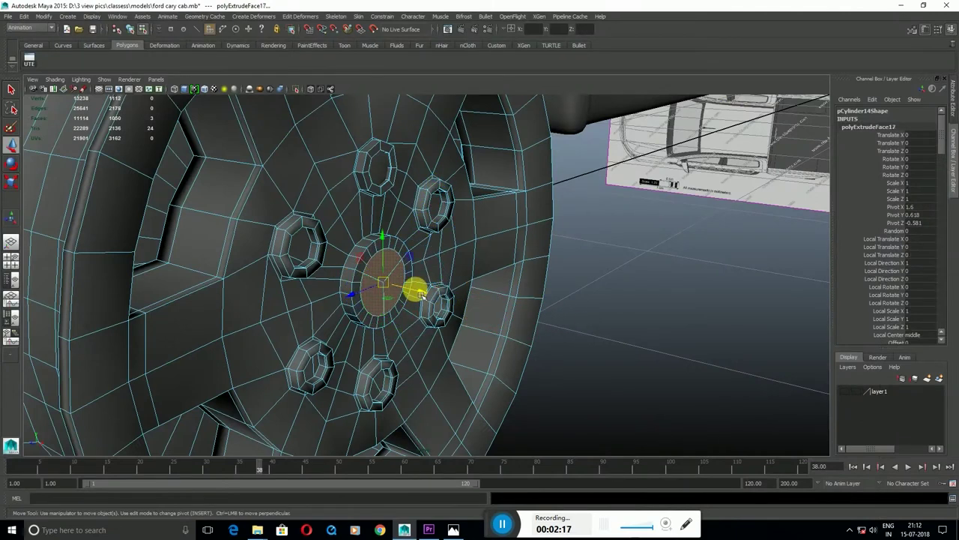
pyautogui.moveTo(422, 294); pyautogui.dragTo(426, 297, button='middle')
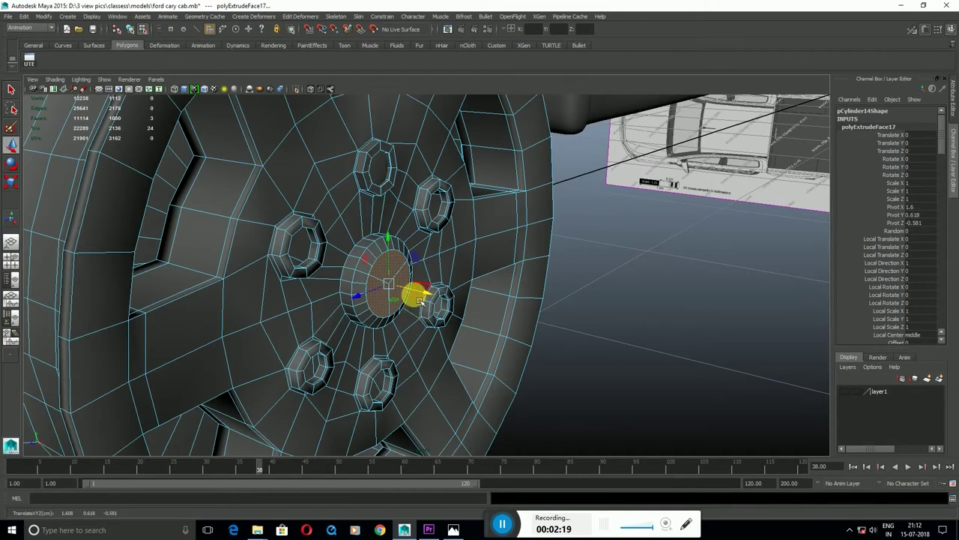
pyautogui.hotkey('ctrl', 'e')
pyautogui.press('r')
pyautogui.moveTo(482, 332); pyautogui.dragTo(487, 339, button='middle')
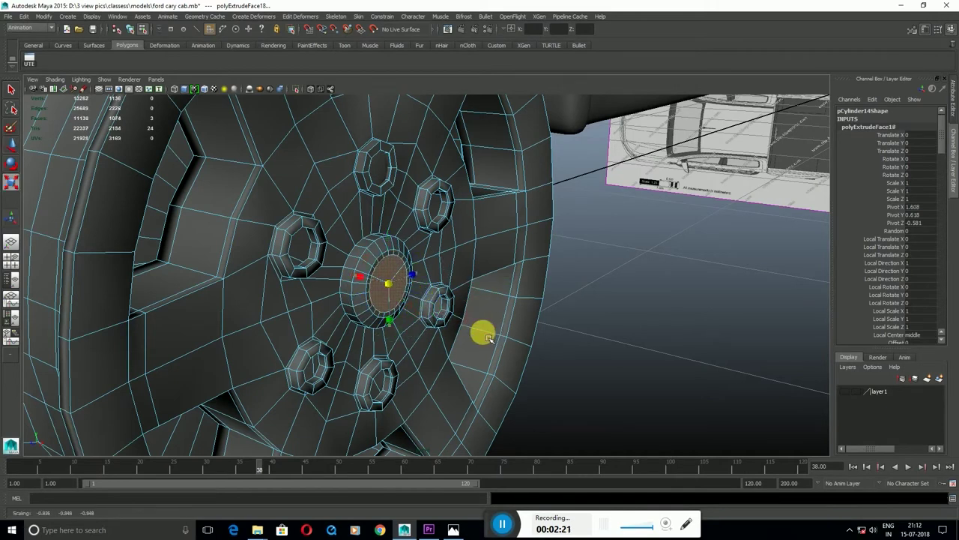
pyautogui.press('w')
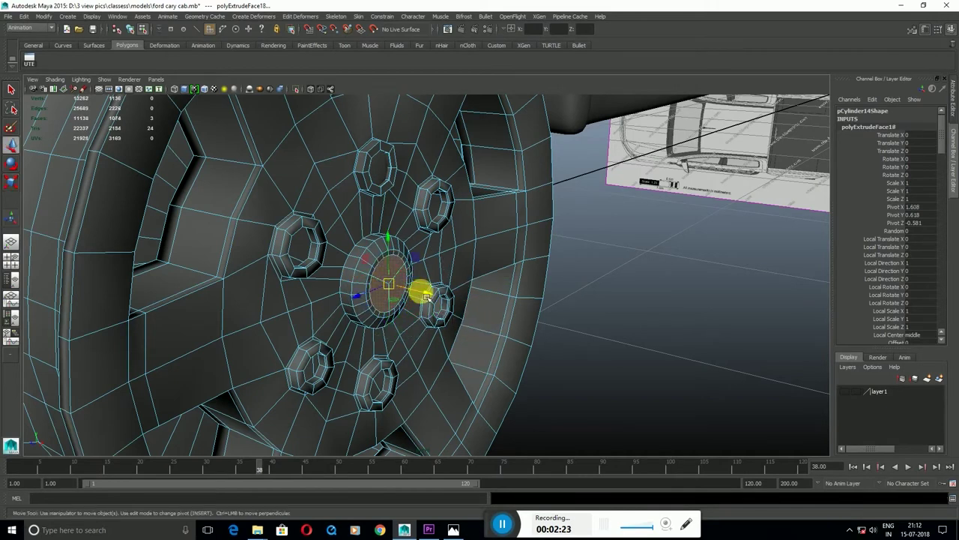
# Orbit and zoom around the smoothed wheel to inspect the new centre cap, then reselect it.
pyautogui.keyDown('alt'); pyautogui.moveTo(389, 251); pyautogui.dragTo(424, 275); pyautogui.keyUp('alt')
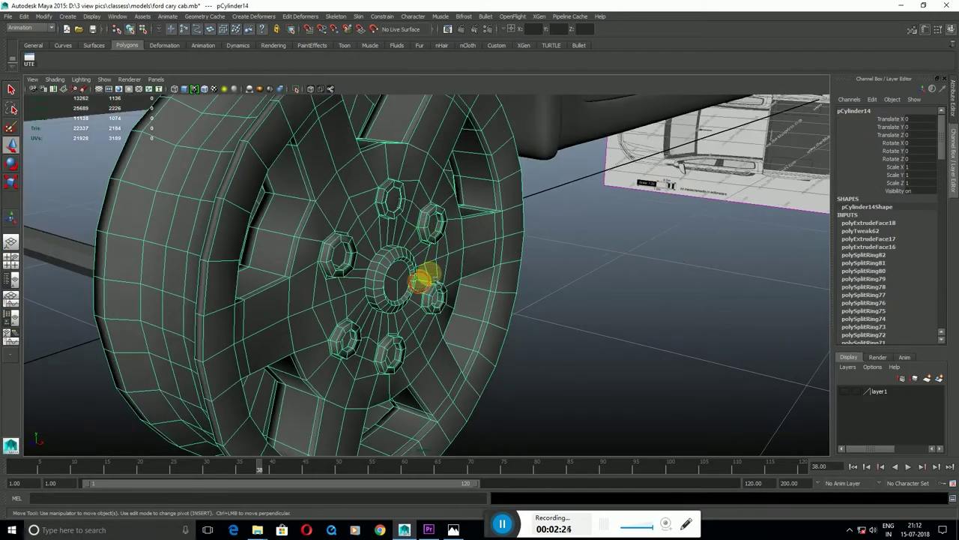
pyautogui.scroll(5, 371, 291)
pyautogui.scroll(-2, 371, 288)
pyautogui.click(630, 379)
pyautogui.moveTo(629, 379)
pyautogui.keyDown('alt'); pyautogui.mouseDown()
pyautogui.moveTo(547, 390)
pyautogui.moveTo(592, 371)
pyautogui.moveTo(396, 278)
pyautogui.mouseUp(); pyautogui.keyUp('alt')
pyautogui.scroll(3, 368, 299)
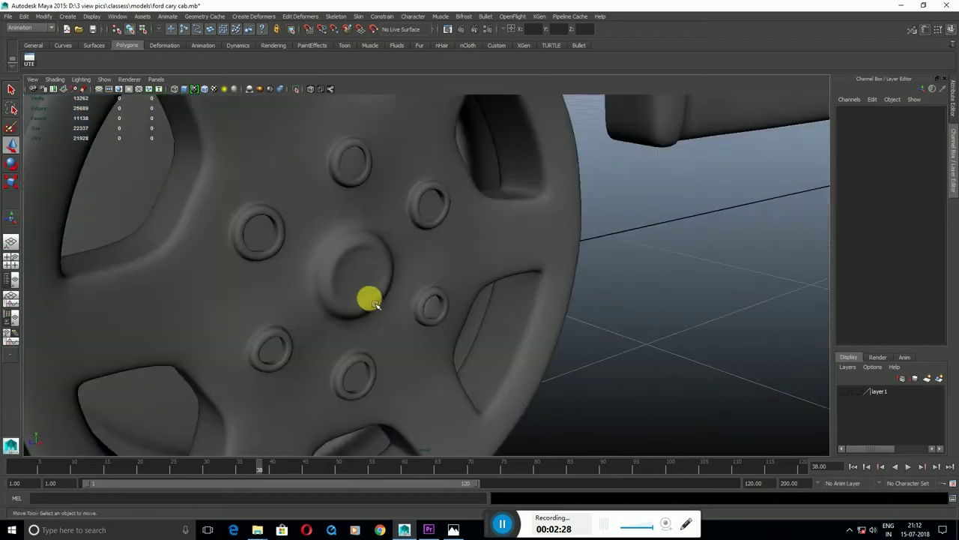
pyautogui.scroll(3, 359, 295)
pyautogui.scroll(2, 360, 296)
pyautogui.click(255, 208)
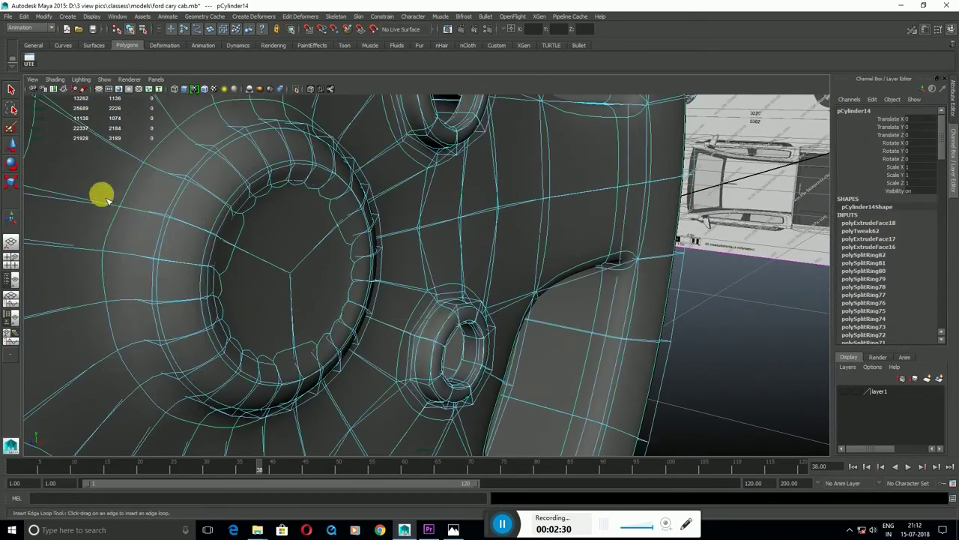
# Insert an edge loop around the centre cap area, then orbit out to inspect the whole wheel.
pyautogui.keyDown('shift'); pyautogui.moveTo(98, 195); pyautogui.dragTo(132, 208, button='right'); pyautogui.keyUp('shift')
pyautogui.moveTo(136, 212); pyautogui.dragTo(142, 213)
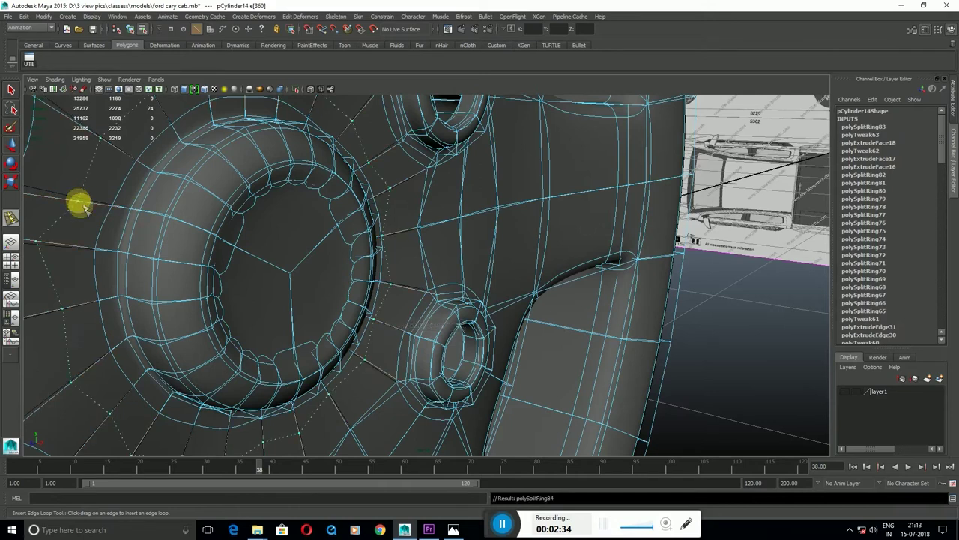
pyautogui.press('w')
pyautogui.scroll(-5, 520, 368)
pyautogui.click(539, 355)
pyautogui.moveTo(521, 368)
pyautogui.keyDown('alt'); pyautogui.mouseDown()
pyautogui.moveTo(538, 355)
pyautogui.moveTo(458, 375)
pyautogui.moveTo(475, 360)
pyautogui.moveTo(520, 370)
pyautogui.moveTo(528, 361)
pyautogui.moveTo(407, 325)
pyautogui.moveTo(420, 342)
pyautogui.mouseUp(); pyautogui.keyUp('alt')
pyautogui.keyDown('alt'); pyautogui.moveTo(473, 357); pyautogui.dragTo(428, 372); pyautogui.keyUp('alt')
pyautogui.moveTo(434, 203)
pyautogui.keyDown('alt'); pyautogui.mouseDown()
pyautogui.moveTo(439, 267)
pyautogui.moveTo(396, 257)
pyautogui.moveTo(523, 278)
pyautogui.moveTo(375, 311)
pyautogui.moveTo(538, 271)
pyautogui.mouseUp(); pyautogui.keyUp('alt')
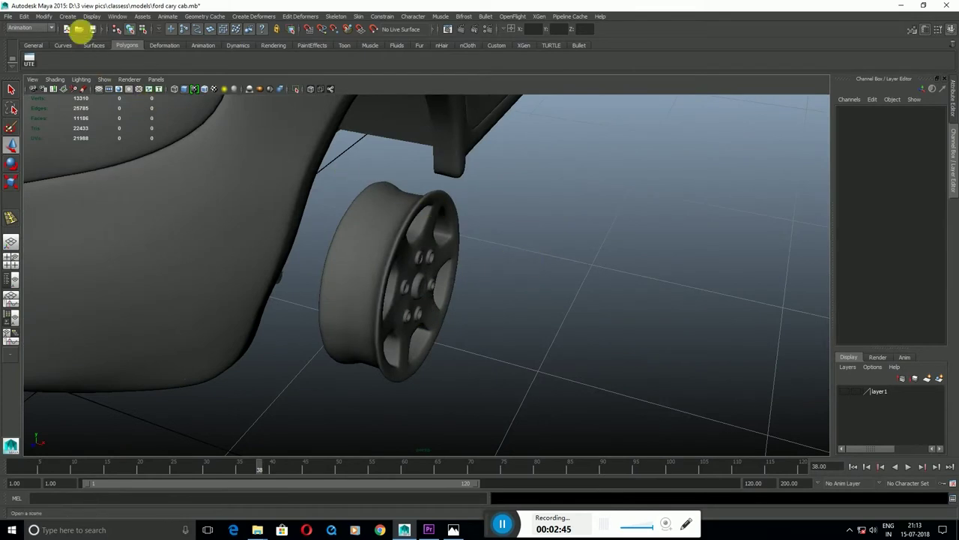
# Start creating a polygon Pipe and frame the front wheel across the views.
pyautogui.click(90, 16)
pyautogui.moveTo(91, 41)
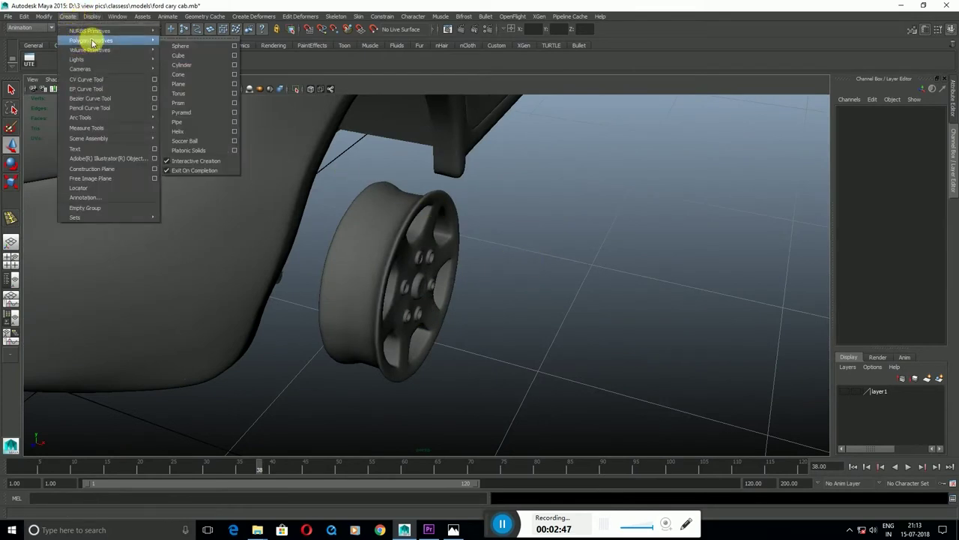
pyautogui.click(190, 123)
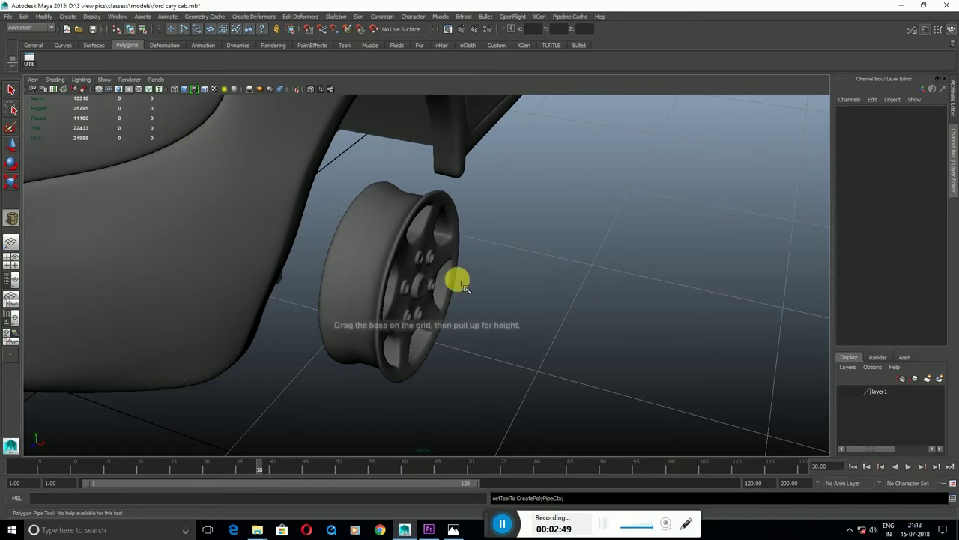
pyautogui.press('space')
pyautogui.press('space')
pyautogui.scroll(2, 355, 271)
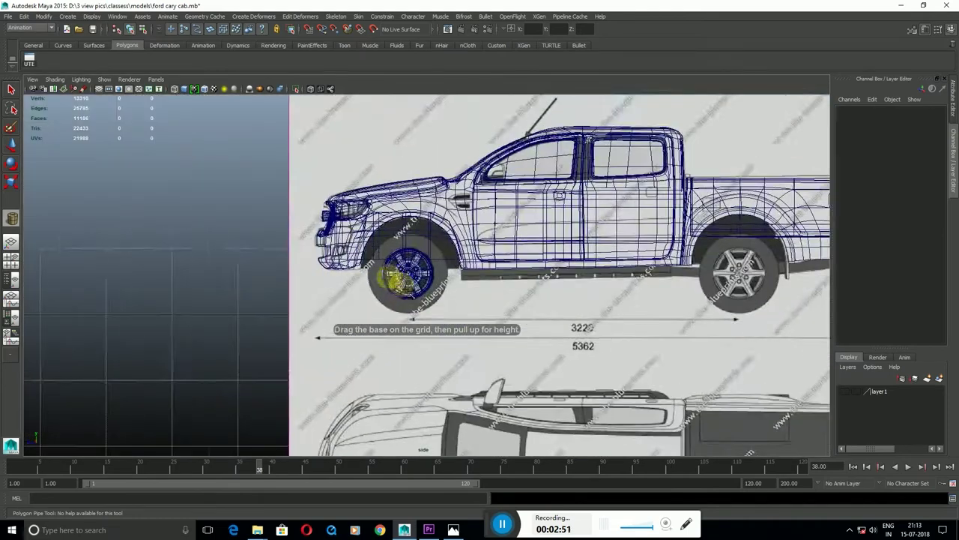
pyautogui.scroll(3, 388, 273)
pyautogui.scroll(2, 388, 274)
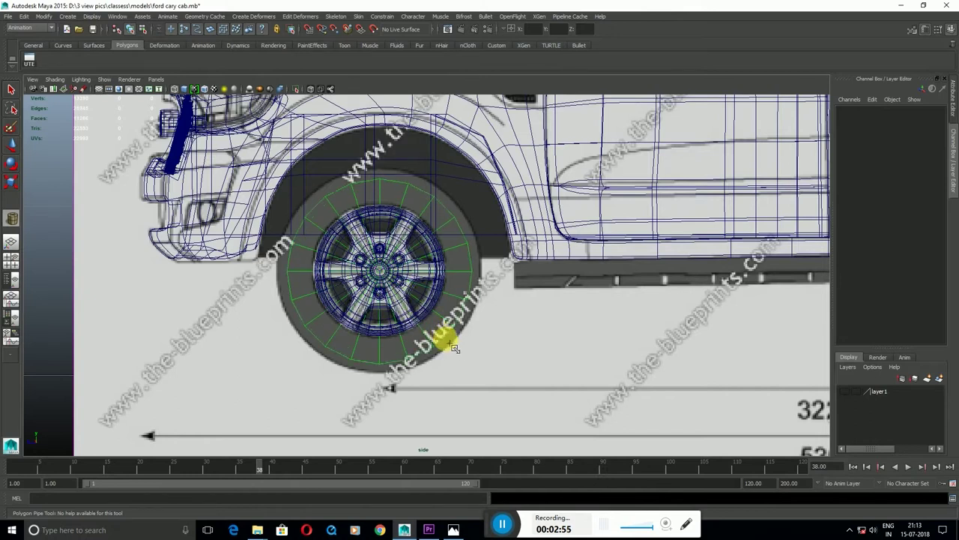
pyautogui.press('space')
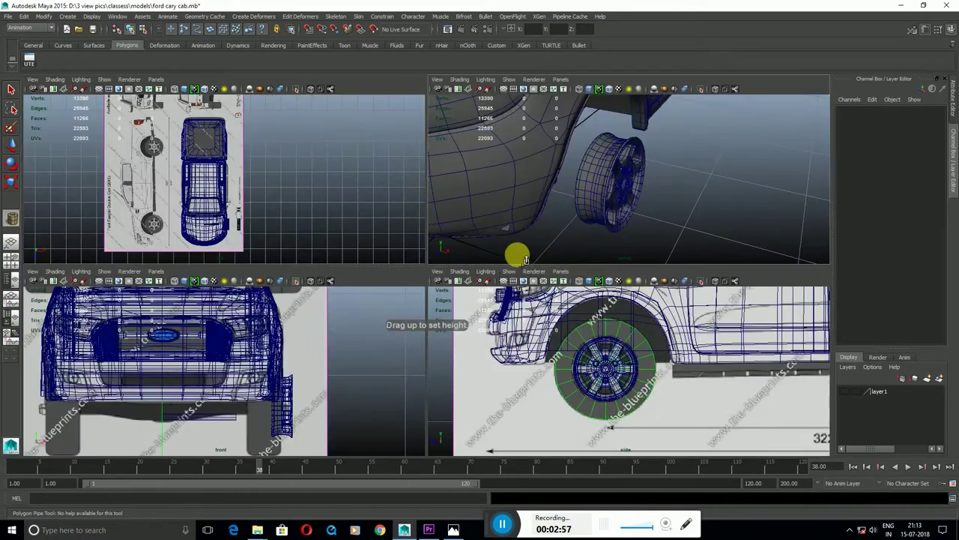
pyautogui.press('space')
pyautogui.moveTo(422, 278)
pyautogui.keyDown('alt'); pyautogui.mouseDown()
pyautogui.moveTo(266, 290)
pyautogui.moveTo(259, 319)
pyautogui.moveTo(248, 302)
pyautogui.mouseUp(); pyautogui.keyUp('alt')
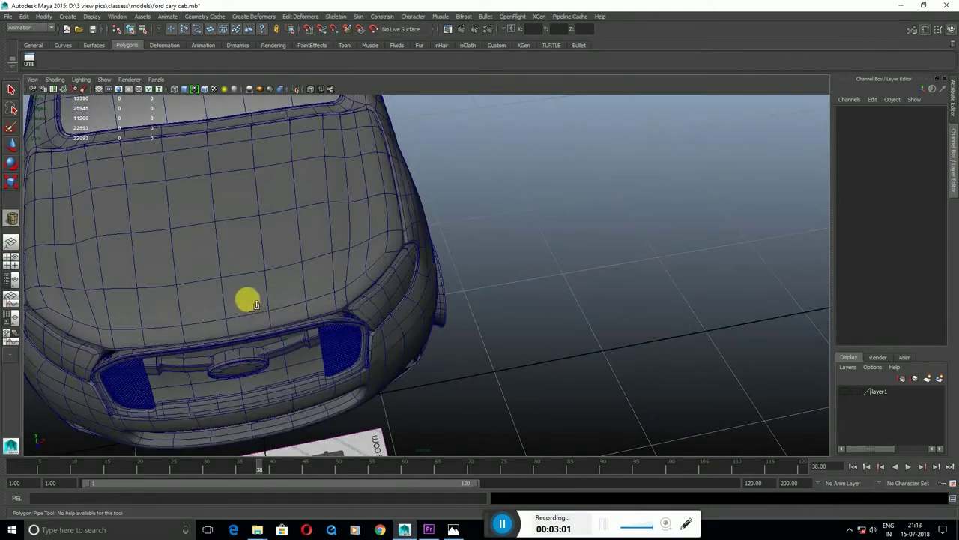
pyautogui.press('space')
# Draw the pipe's base around the front wheel and thin it to the tire's outer edge.
pyautogui.moveTo(180, 419); pyautogui.dragTo(190, 418)
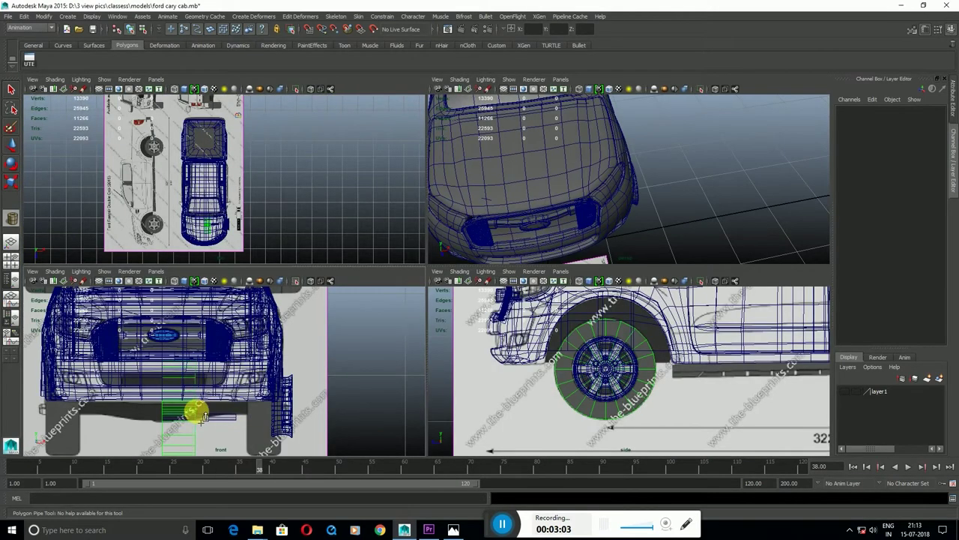
pyautogui.press('space')
pyautogui.press('space')
pyautogui.press('space')
pyautogui.press('space')
pyautogui.press('space')
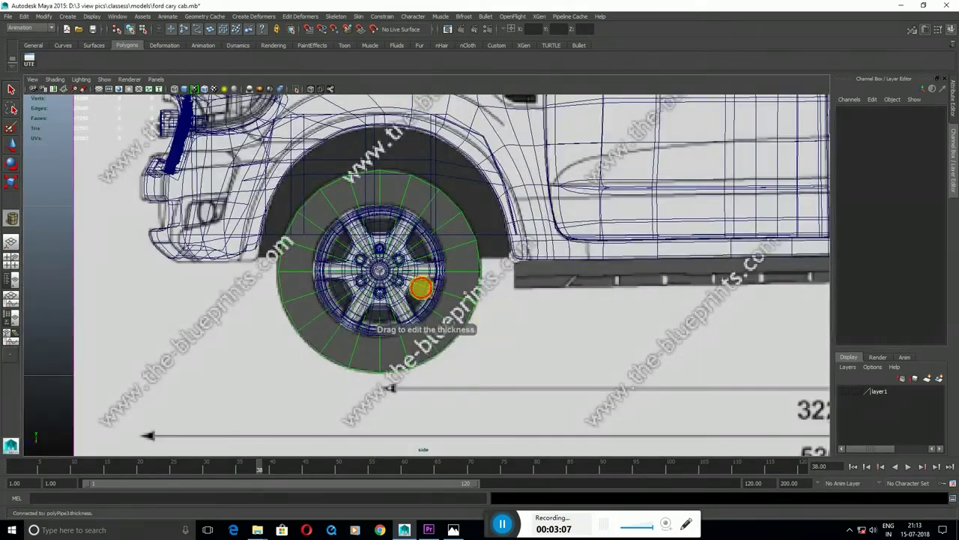
pyautogui.moveTo(449, 290); pyautogui.dragTo(401, 296)
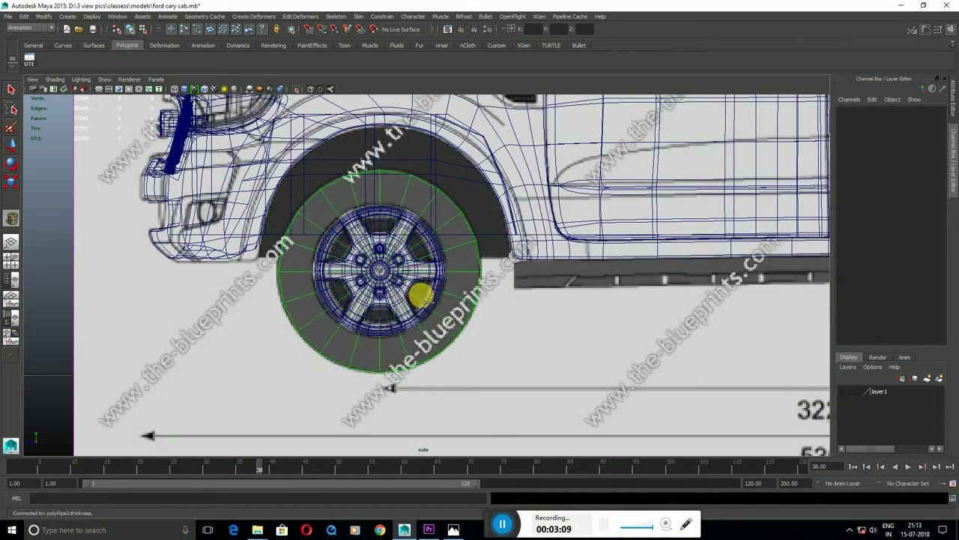
pyautogui.press('w')
pyautogui.press('space')
pyautogui.press('space')
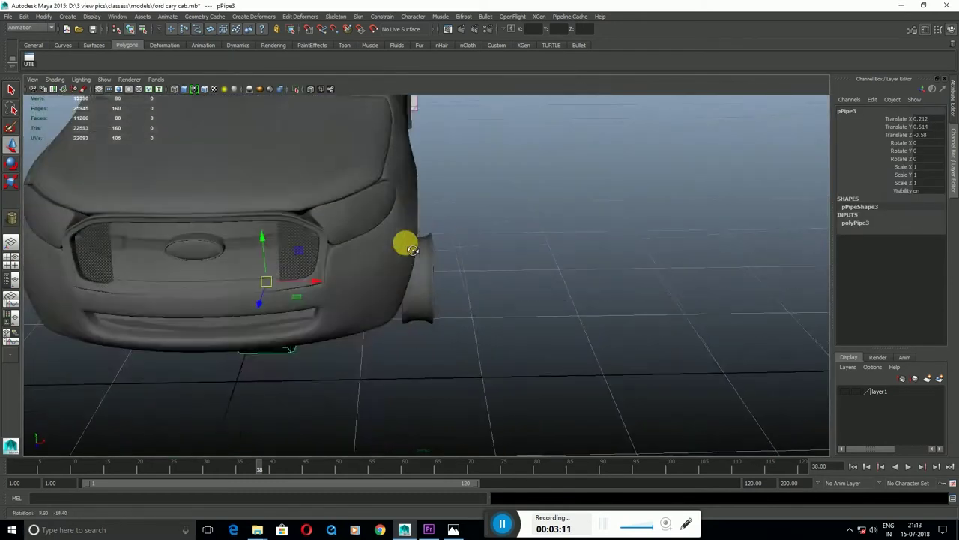
# Move the pipe onto the front wheel and narrow it to Scale X 0.638.
pyautogui.keyDown('alt'); pyautogui.moveTo(402, 242); pyautogui.dragTo(317, 297, button='right'); pyautogui.keyUp('alt')
pyautogui.moveTo(313, 273); pyautogui.dragTo(462, 274)
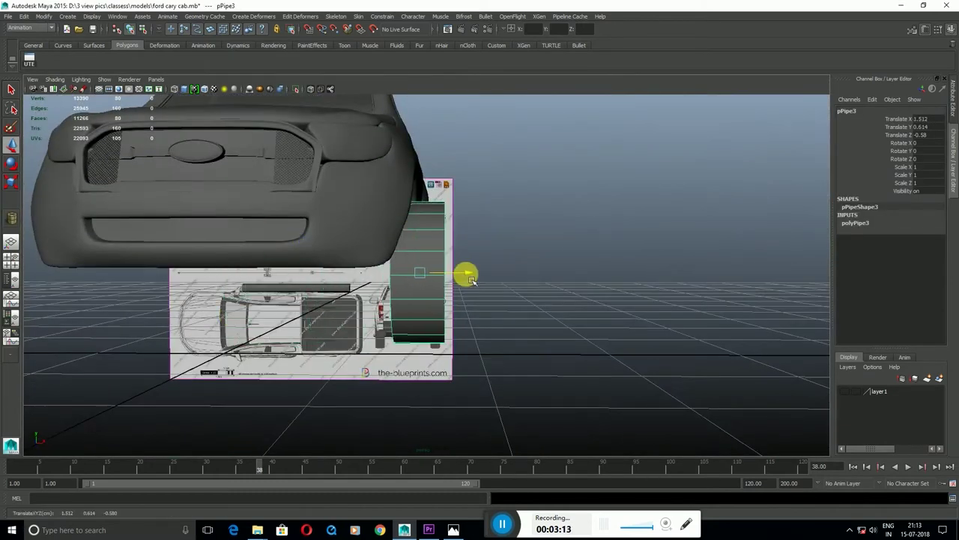
pyautogui.press('space')
pyautogui.press('space')
pyautogui.press('r')
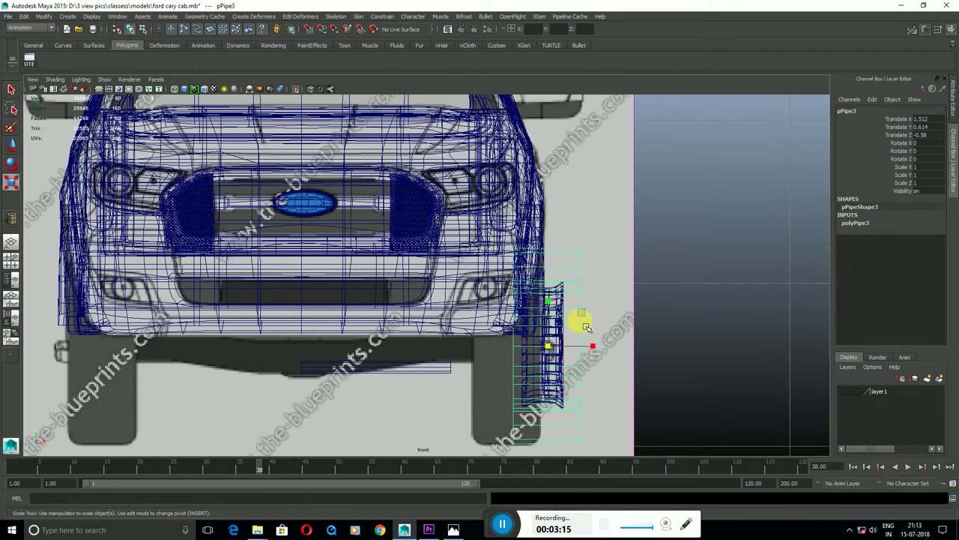
pyautogui.moveTo(601, 351); pyautogui.dragTo(580, 351)
pyautogui.press('w')
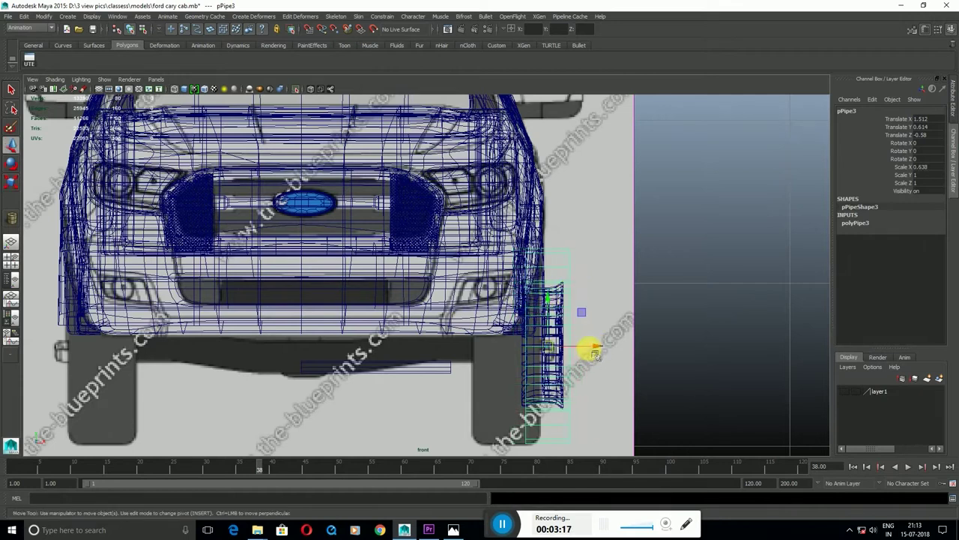
pyautogui.press('space')
pyautogui.press('space')
# Select the pipe's inner face loop and scale it in to hug the rim.
pyautogui.press('f')
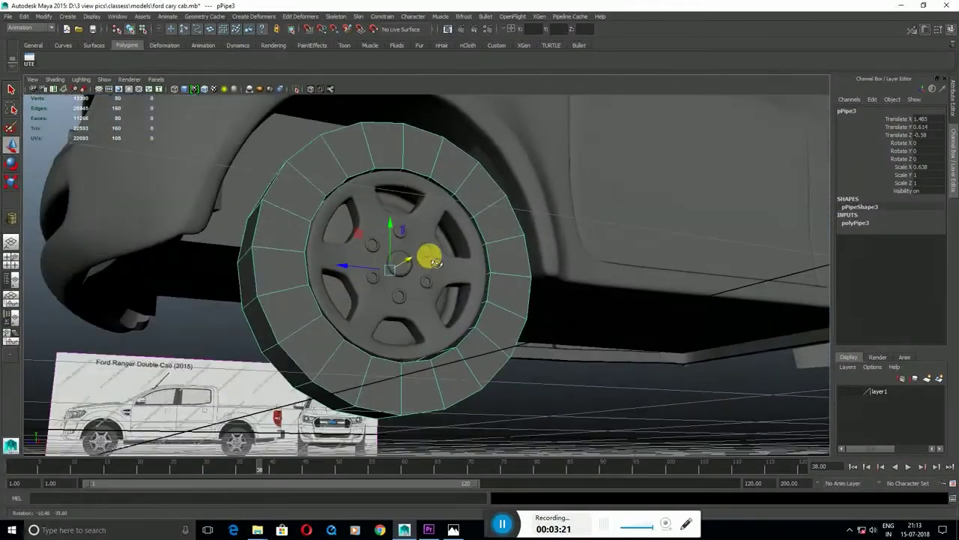
pyautogui.keyDown('alt'); pyautogui.moveTo(403, 295); pyautogui.dragTo(510, 243); pyautogui.keyUp('alt')
pyautogui.press('F11')
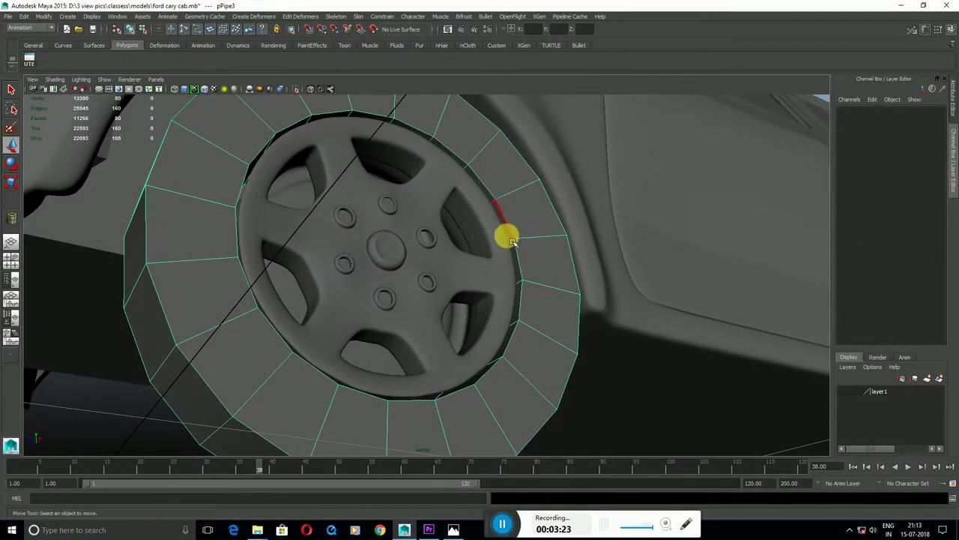
pyautogui.doubleClick(512, 246)
pyautogui.press('r')
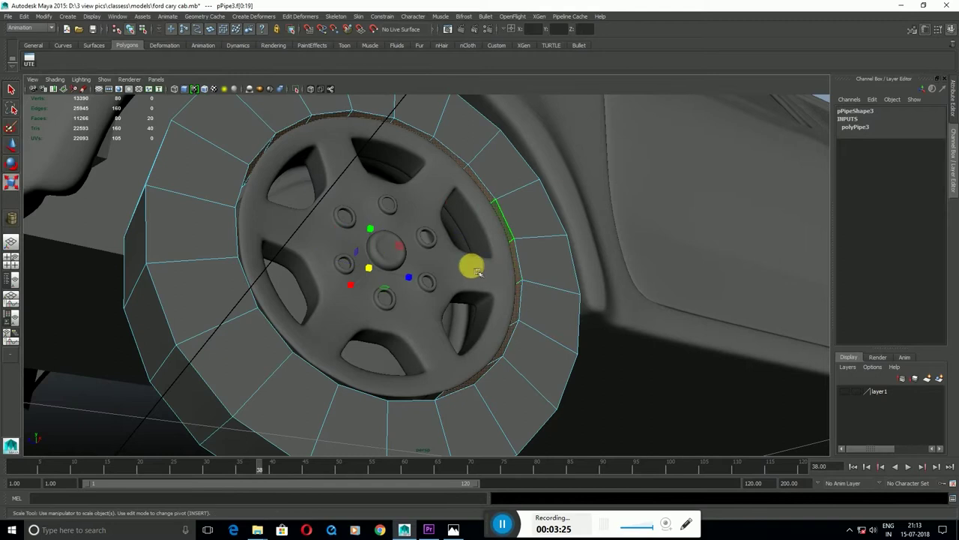
pyautogui.moveTo(388, 275)
pyautogui.keyDown('alt'); pyautogui.mouseDown()
pyautogui.moveTo(380, 264)
pyautogui.moveTo(342, 272)
pyautogui.moveTo(370, 293)
pyautogui.mouseUp(); pyautogui.keyUp('alt')
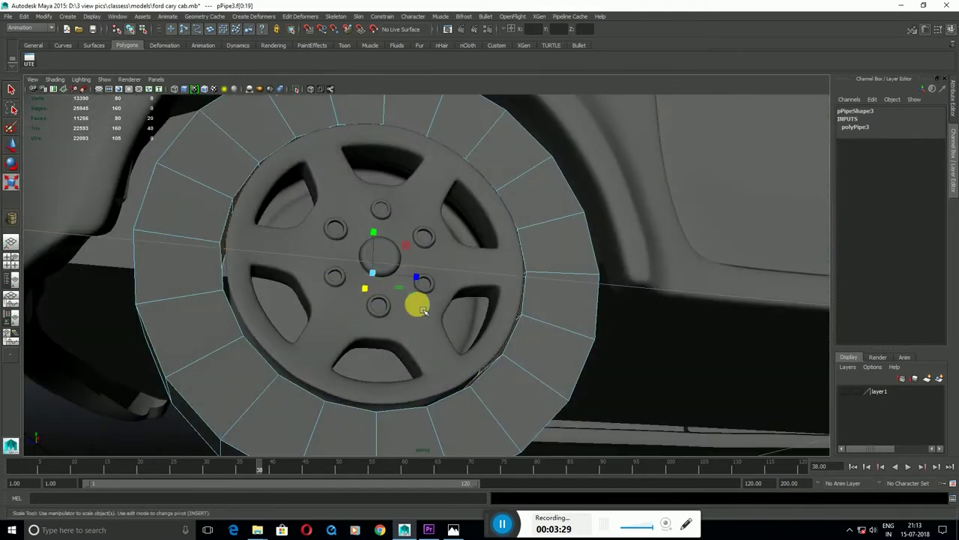
pyautogui.moveTo(421, 310); pyautogui.dragTo(410, 310, button='middle')
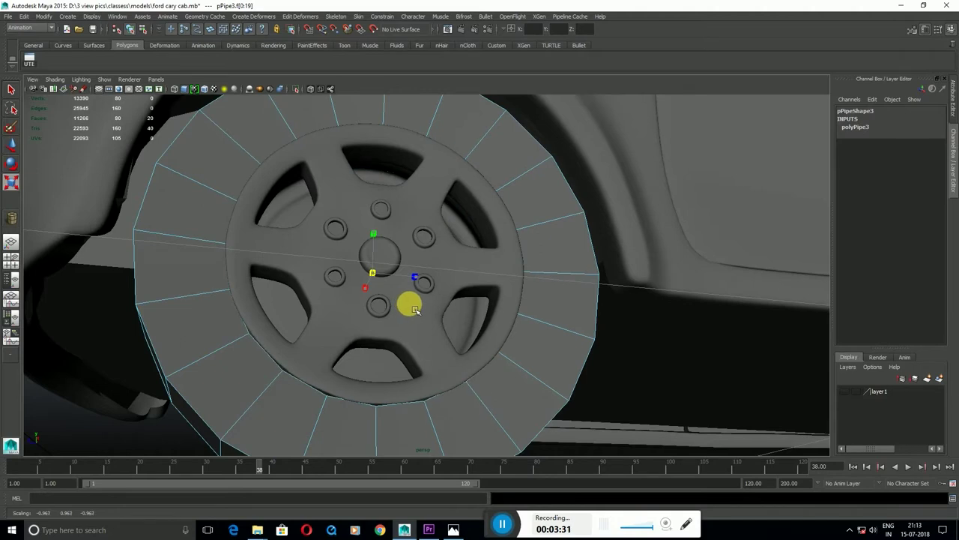
pyautogui.press('w')
pyautogui.moveTo(381, 328)
pyautogui.keyDown('alt'); pyautogui.mouseDown()
pyautogui.moveTo(454, 353)
pyautogui.moveTo(400, 268)
pyautogui.mouseUp(); pyautogui.keyUp('alt')
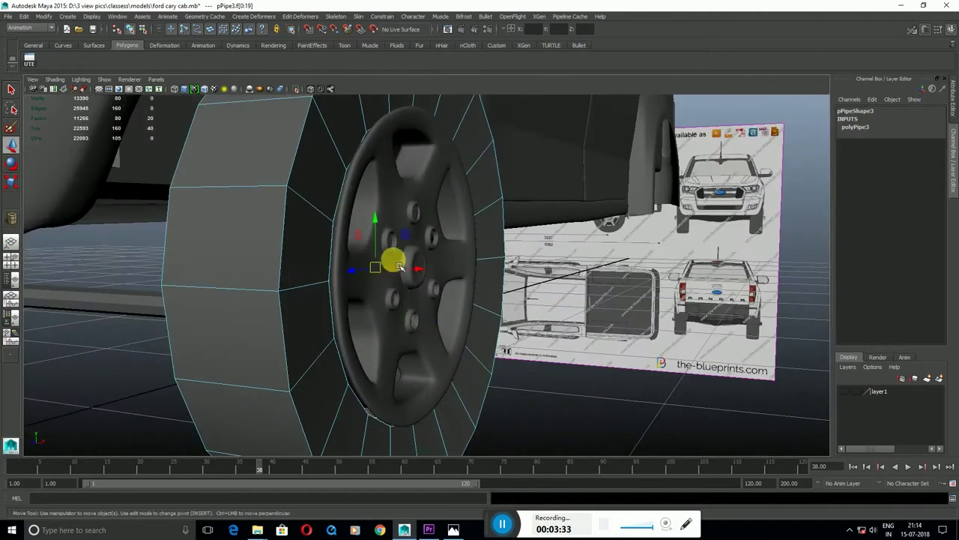
pyautogui.moveTo(378, 218); pyautogui.dragTo(379, 216)
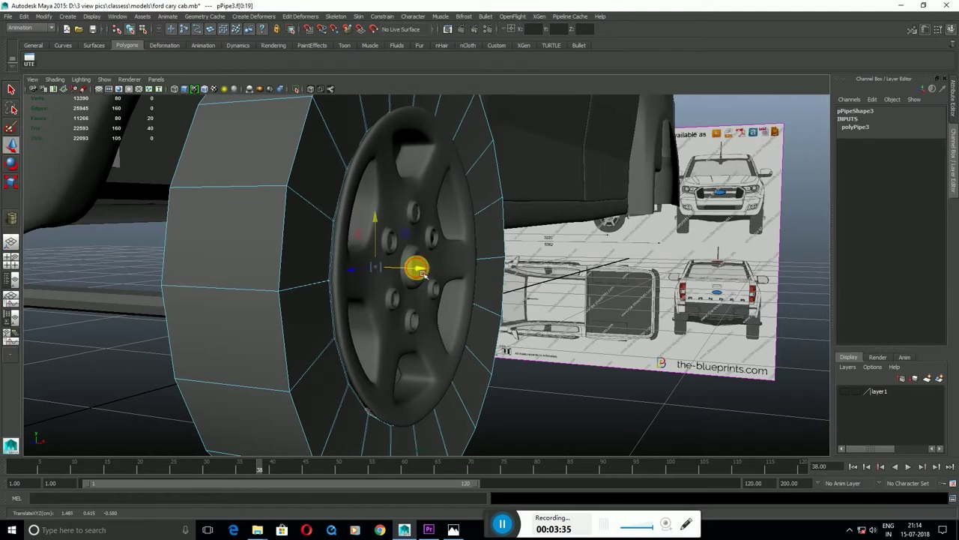
pyautogui.keyDown('alt'); pyautogui.moveTo(505, 324); pyautogui.dragTo(422, 319); pyautogui.keyUp('alt')
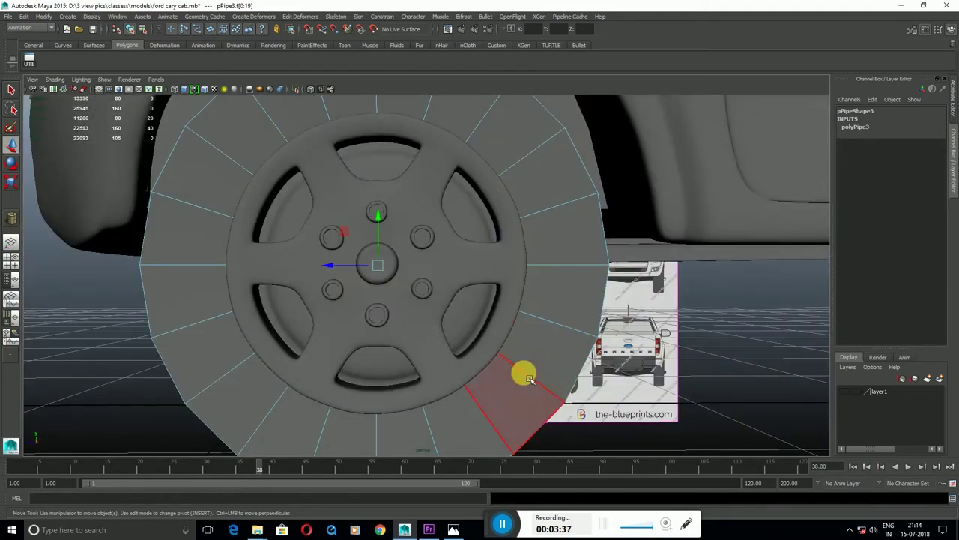
pyautogui.keyDown('shift'); pyautogui.moveTo(537, 213); pyautogui.dragTo(520, 215, button='right'); pyautogui.keyUp('shift')
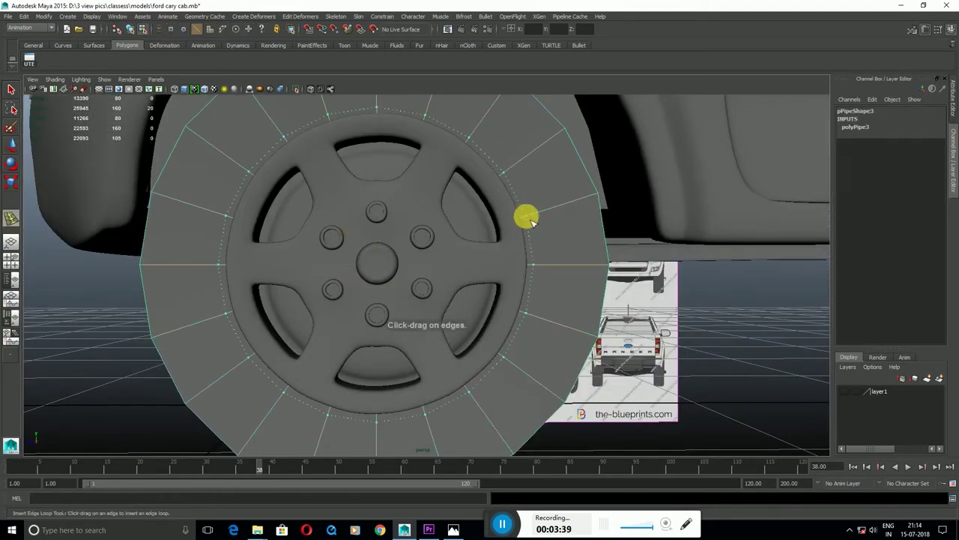
# Insert edge loops around the tire's inner ring near the rim and shift the new loop outward.
pyautogui.click(525, 216)
pyautogui.moveTo(523, 214)
pyautogui.keyDown('alt'); pyautogui.mouseDown()
pyautogui.moveTo(533, 229)
pyautogui.moveTo(546, 214)
pyautogui.moveTo(555, 270)
pyautogui.mouseUp(); pyautogui.keyUp('alt')
pyautogui.click(541, 235)
pyautogui.press('w')
pyautogui.moveTo(417, 322); pyautogui.dragTo(419, 326, button='middle')
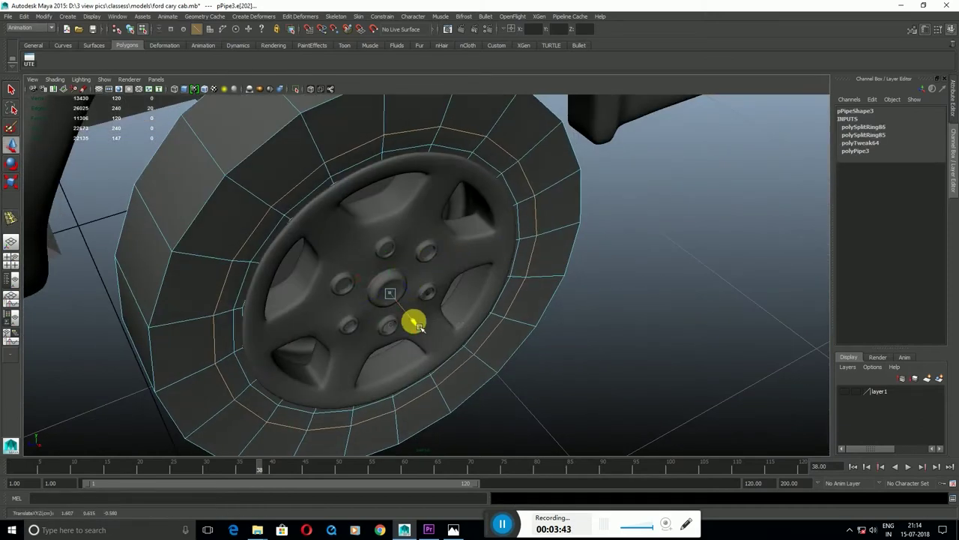
pyautogui.moveTo(407, 320)
pyautogui.keyDown('alt'); pyautogui.mouseDown()
pyautogui.moveTo(471, 279)
pyautogui.moveTo(475, 252)
pyautogui.moveTo(402, 302)
pyautogui.moveTo(275, 283)
pyautogui.mouseUp(); pyautogui.keyUp('alt')
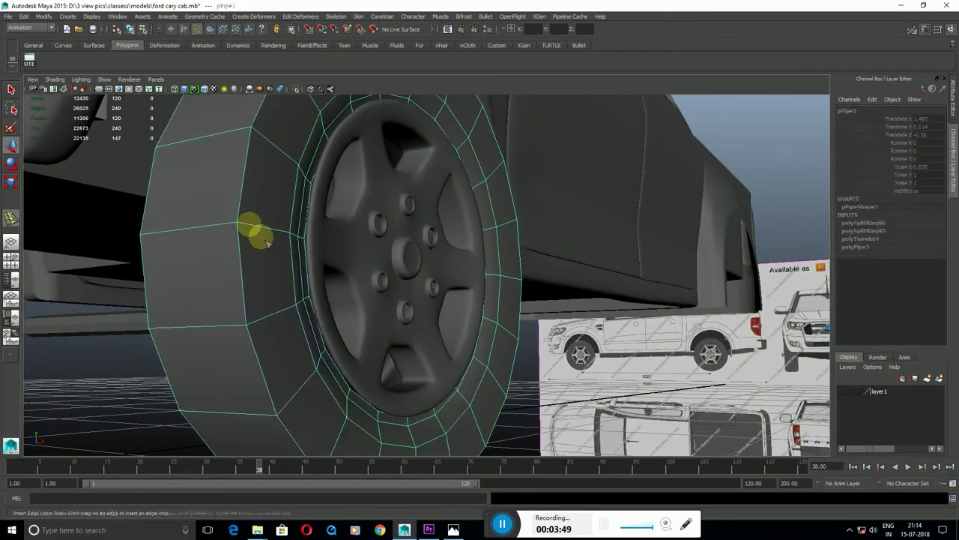
# Add an edge loop on the tire sidewall and further loops across the tread.
pyautogui.click(265, 227)
pyautogui.moveTo(462, 253)
pyautogui.keyDown('alt'); pyautogui.mouseDown()
pyautogui.moveTo(475, 285)
pyautogui.moveTo(322, 312)
pyautogui.moveTo(397, 264)
pyautogui.moveTo(355, 267)
pyautogui.moveTo(387, 302)
pyautogui.mouseUp(); pyautogui.keyUp('alt')
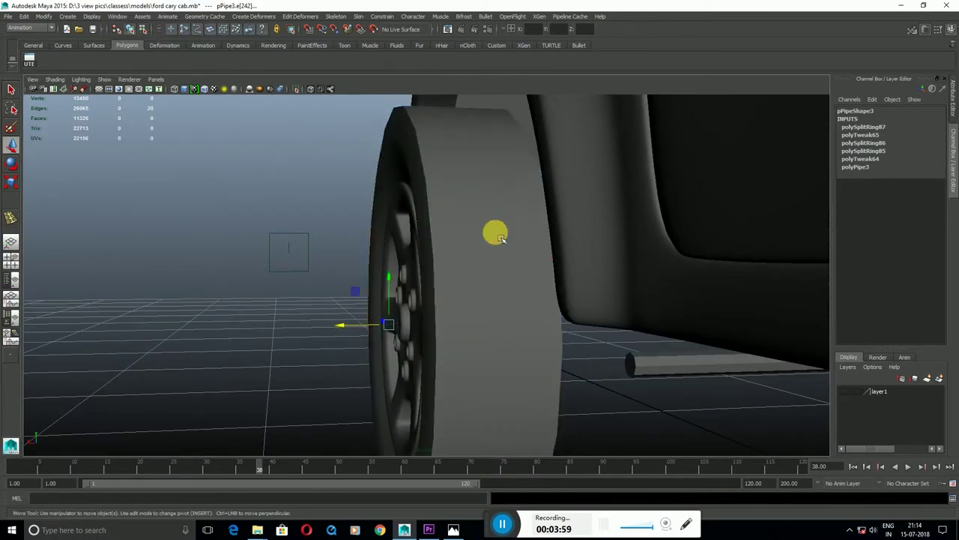
pyautogui.keyDown('shift'); pyautogui.moveTo(497, 232); pyautogui.dragTo(487, 285, button='right'); pyautogui.keyUp('shift')
pyautogui.click(456, 185)
pyautogui.hotkey('ctrl', 'z')
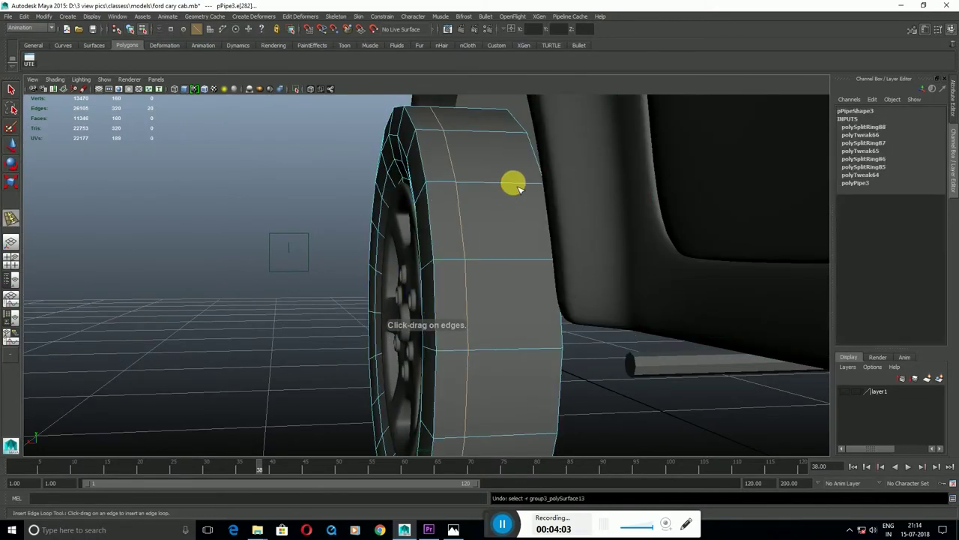
pyautogui.click(523, 189)
pyautogui.keyDown('alt'); pyautogui.moveTo(523, 190); pyautogui.dragTo(439, 204); pyautogui.keyUp('alt')
pyautogui.moveTo(431, 246)
pyautogui.keyDown('alt'); pyautogui.mouseDown()
pyautogui.moveTo(441, 255)
pyautogui.moveTo(381, 332)
pyautogui.mouseUp(); pyautogui.keyUp('alt')
# Insert two edge loops on the tire's inner sidewall and pick a tread loop.
pyautogui.press('w')
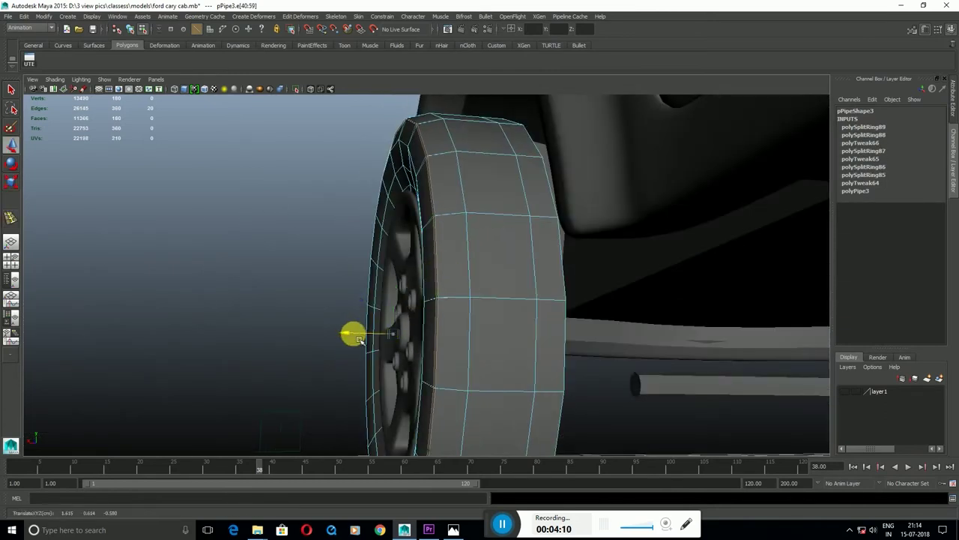
pyautogui.moveTo(484, 299)
pyautogui.keyDown('alt'); pyautogui.mouseDown()
pyautogui.moveTo(521, 242)
pyautogui.moveTo(492, 203)
pyautogui.moveTo(343, 248)
pyautogui.moveTo(356, 266)
pyautogui.moveTo(445, 265)
pyautogui.mouseUp(); pyautogui.keyUp('alt')
pyautogui.press('F8')
pyautogui.keyDown('shift'); pyautogui.moveTo(445, 266); pyautogui.dragTo(516, 213, button='right'); pyautogui.keyUp('shift')
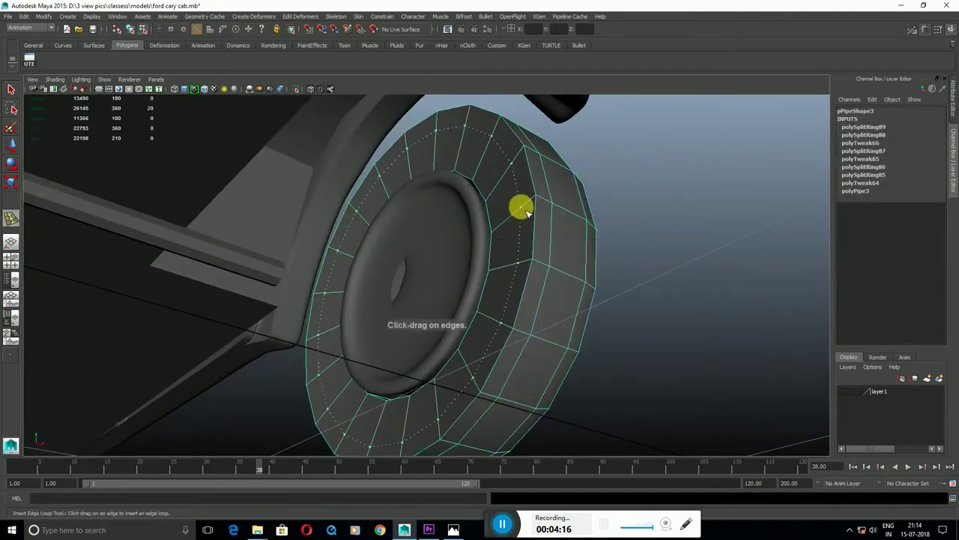
pyautogui.moveTo(520, 208); pyautogui.dragTo(500, 217)
pyautogui.press('F8')
pyautogui.press('w')
pyautogui.moveTo(432, 295)
pyautogui.keyDown('alt'); pyautogui.mouseDown()
pyautogui.moveTo(428, 278)
pyautogui.moveTo(472, 282)
pyautogui.moveTo(523, 267)
pyautogui.mouseUp(); pyautogui.keyUp('alt')
pyautogui.keyDown('shift'); pyautogui.moveTo(523, 268); pyautogui.dragTo(497, 232, button='right'); pyautogui.keyUp('shift')
pyautogui.moveTo(497, 228); pyautogui.dragTo(500, 216)
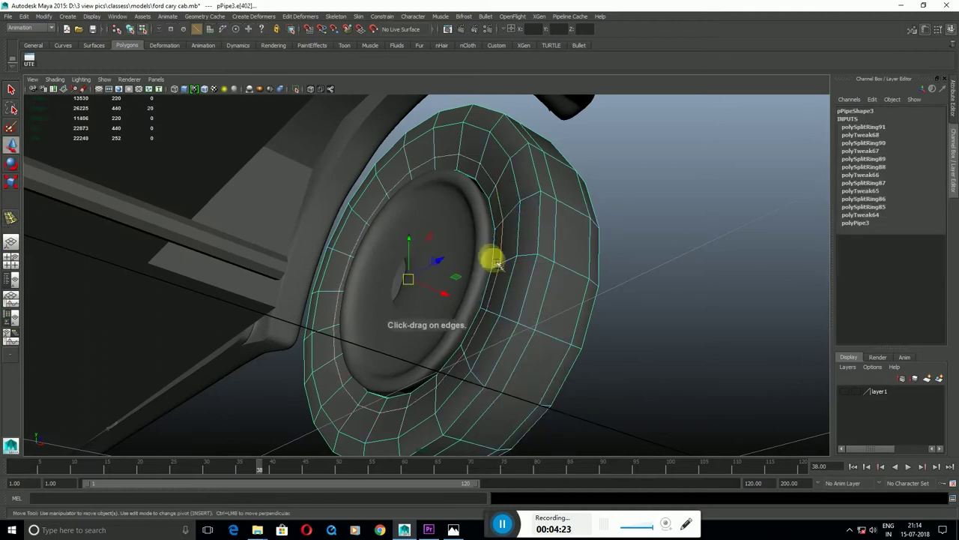
pyautogui.keyDown('alt'); pyautogui.moveTo(439, 292); pyautogui.dragTo(448, 312); pyautogui.keyUp('alt')
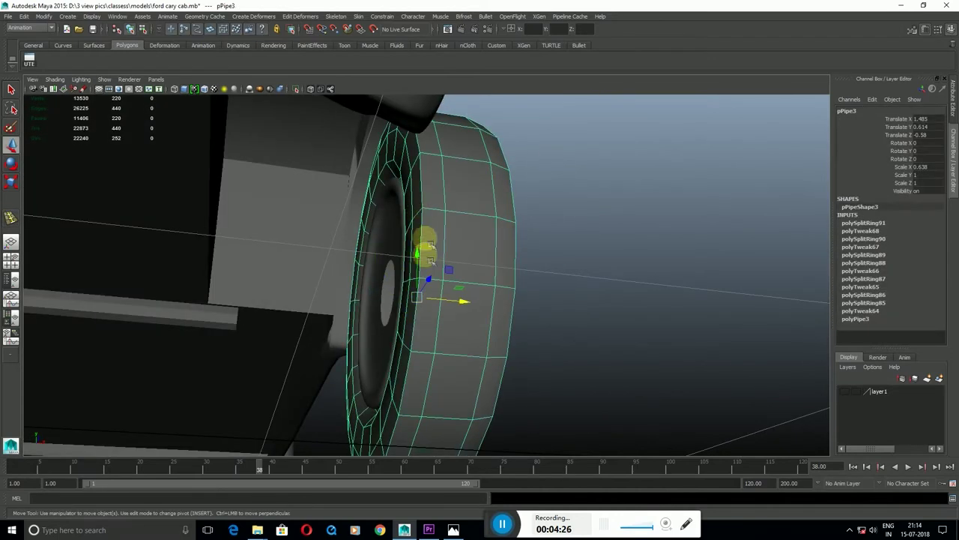
# Apply Edit Edge Flow to two tread edge loops on pPipe3 to round the tire.
pyautogui.keyDown('shift'); pyautogui.moveTo(454, 272); pyautogui.dragTo(475, 268, button='right'); pyautogui.keyUp('shift')
pyautogui.press('F8')
pyautogui.moveTo(476, 268)
pyautogui.keyDown('alt'); pyautogui.mouseDown()
pyautogui.moveTo(484, 272)
pyautogui.moveTo(430, 270)
pyautogui.mouseUp(); pyautogui.keyUp('alt')
pyautogui.press('F8')
pyautogui.keyDown('shift'); pyautogui.moveTo(502, 204); pyautogui.dragTo(510, 288, button='right'); pyautogui.keyUp('shift')
pyautogui.press('F8')
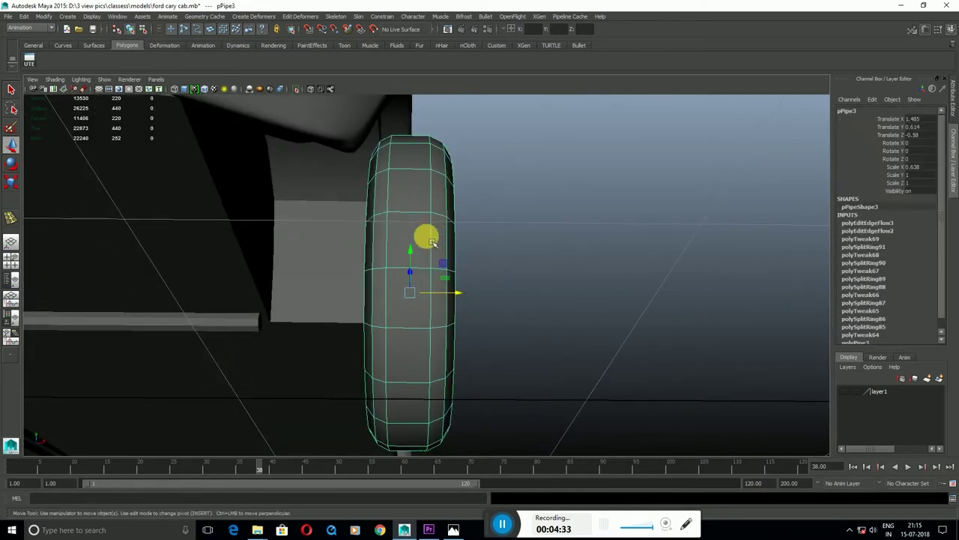
# Clear the selection, reselect the tire in edge mode and check its profile.
pyautogui.keyDown('alt'); pyautogui.moveTo(450, 210); pyautogui.dragTo(488, 253); pyautogui.keyUp('alt')
pyautogui.click(488, 253)
pyautogui.click(427, 209)
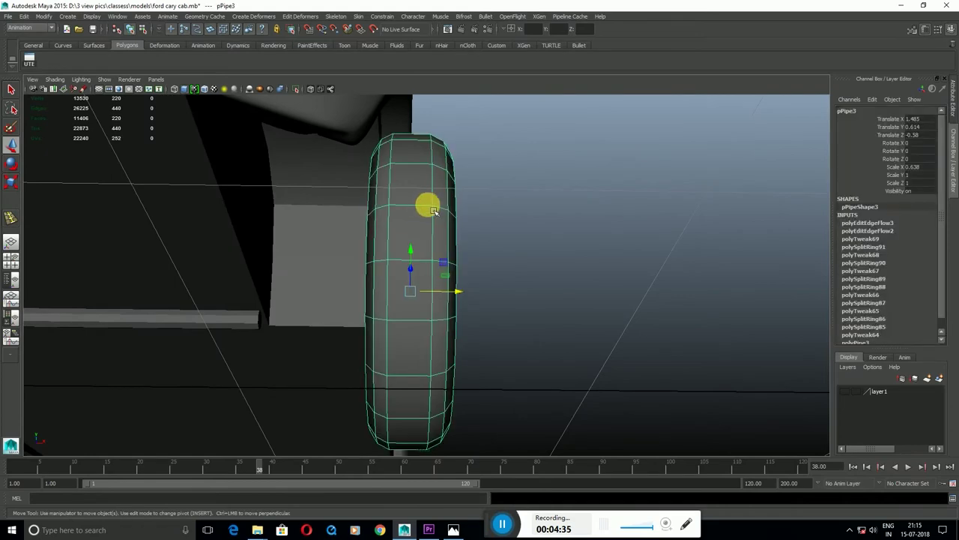
pyautogui.moveTo(424, 203); pyautogui.dragTo(399, 187, button='right')
pyautogui.moveTo(401, 212)
pyautogui.keyDown('alt'); pyautogui.mouseDown()
pyautogui.moveTo(392, 229)
pyautogui.moveTo(323, 259)
pyautogui.moveTo(413, 244)
pyautogui.mouseUp(); pyautogui.keyUp('alt')
# Widen the pPipe3 tire slightly along X, from Scale X 0.638 to 0.763.
pyautogui.keyDown('alt'); pyautogui.moveTo(398, 291); pyautogui.dragTo(434, 247); pyautogui.keyUp('alt')
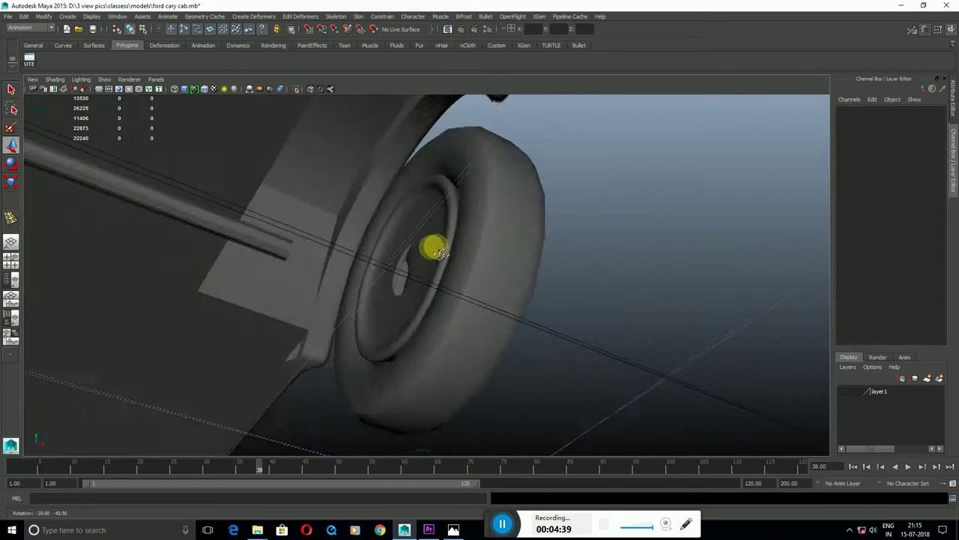
pyautogui.press('space')
pyautogui.press('space')
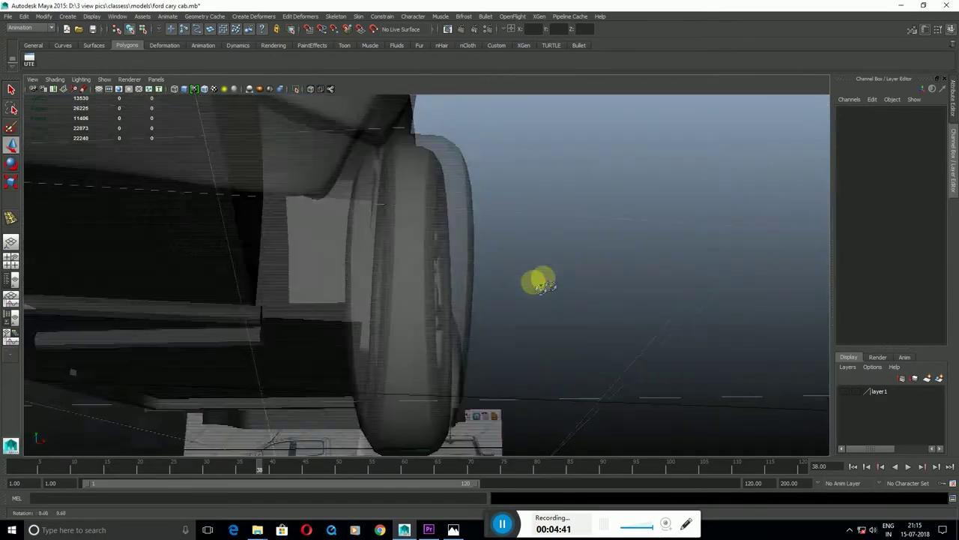
pyautogui.keyDown('alt'); pyautogui.moveTo(535, 278); pyautogui.dragTo(507, 300); pyautogui.keyUp('alt')
pyautogui.click(444, 263)
pyautogui.keyDown('alt'); pyautogui.moveTo(444, 262); pyautogui.dragTo(379, 279); pyautogui.keyUp('alt')
pyautogui.keyDown('alt'); pyautogui.moveTo(383, 220); pyautogui.dragTo(422, 238); pyautogui.keyUp('alt')
pyautogui.keyDown('alt'); pyautogui.moveTo(451, 298); pyautogui.dragTo(454, 291); pyautogui.keyUp('alt')
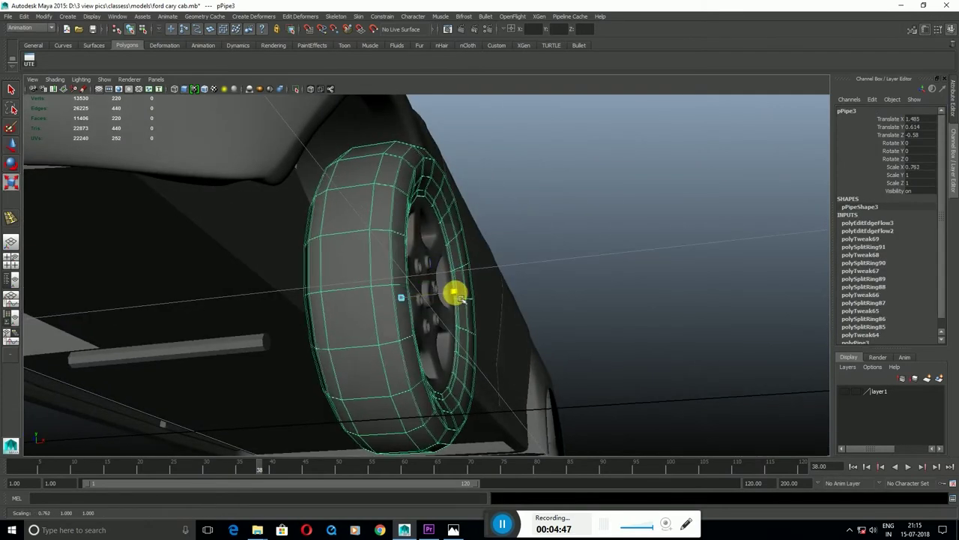
# In the front view, centre the pivot of rim cylinder pCylinder14 via Modify > Center Pivot.
pyautogui.press('space')
pyautogui.click(544, 344)
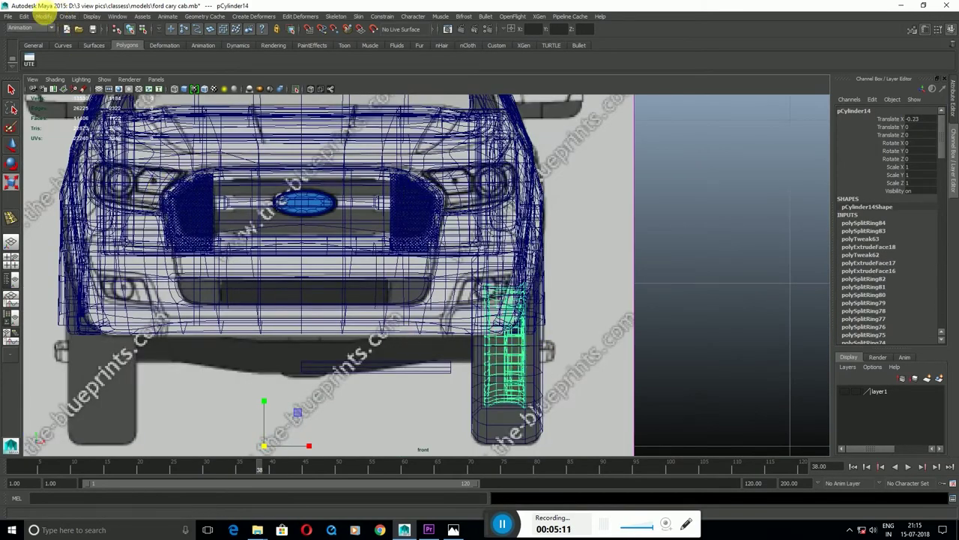
pyautogui.click(44, 16)
pyautogui.click(79, 107)
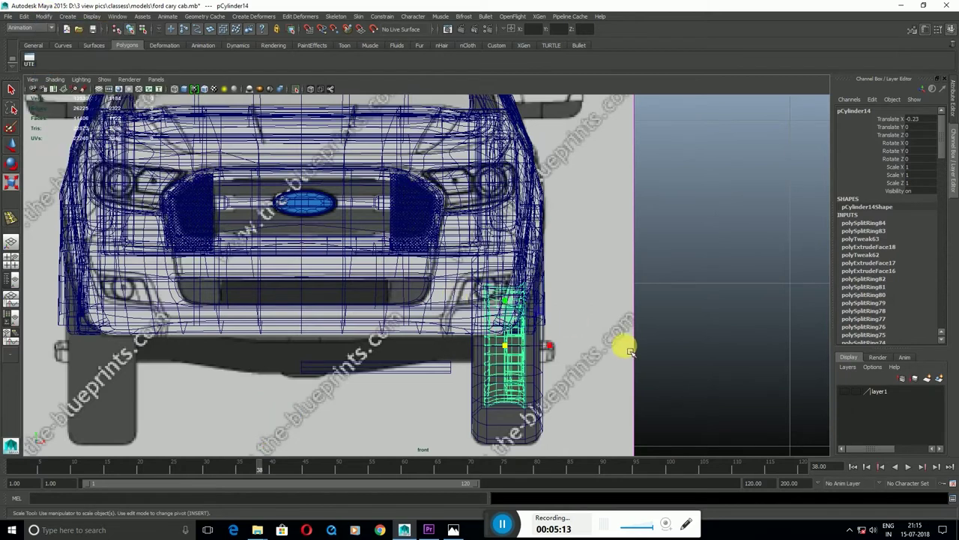
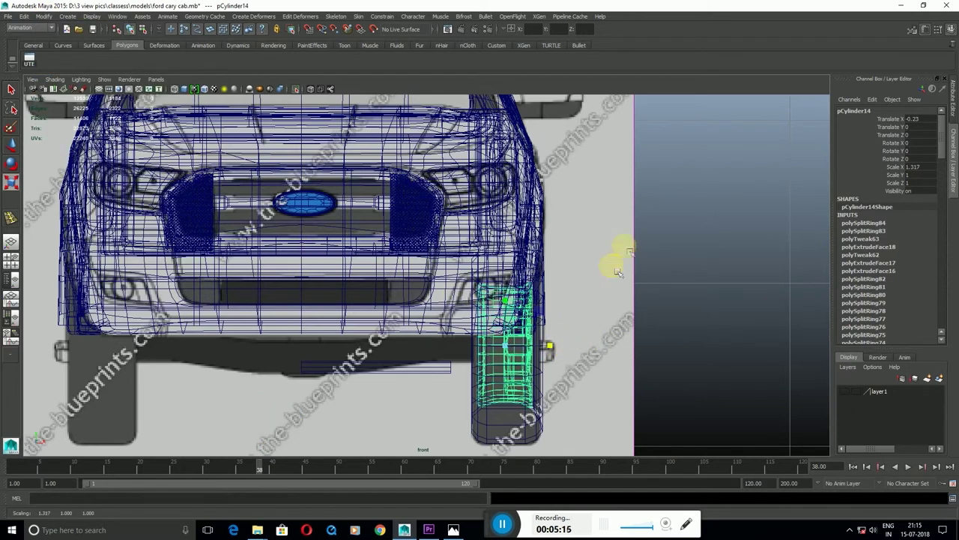
# Narrow the front wheel's X scale from 1.317 to 1.296.
pyautogui.press('space')
pyautogui.press('space')
pyautogui.keyDown('alt'); pyautogui.moveTo(514, 265); pyautogui.dragTo(523, 284); pyautogui.keyUp('alt')
pyautogui.moveTo(524, 285); pyautogui.dragTo(529, 305, button='middle')
pyautogui.moveTo(479, 327)
pyautogui.keyDown('alt'); pyautogui.mouseDown()
pyautogui.moveTo(435, 349)
pyautogui.moveTo(484, 367)
pyautogui.moveTo(439, 376)
pyautogui.moveTo(534, 337)
pyautogui.moveTo(439, 338)
pyautogui.moveTo(487, 375)
pyautogui.moveTo(502, 225)
pyautogui.mouseUp(); pyautogui.keyUp('alt')
# Orbit around the front wheel to check its fit under the fender and underneath.
pyautogui.click(484, 368)
pyautogui.click(503, 225)
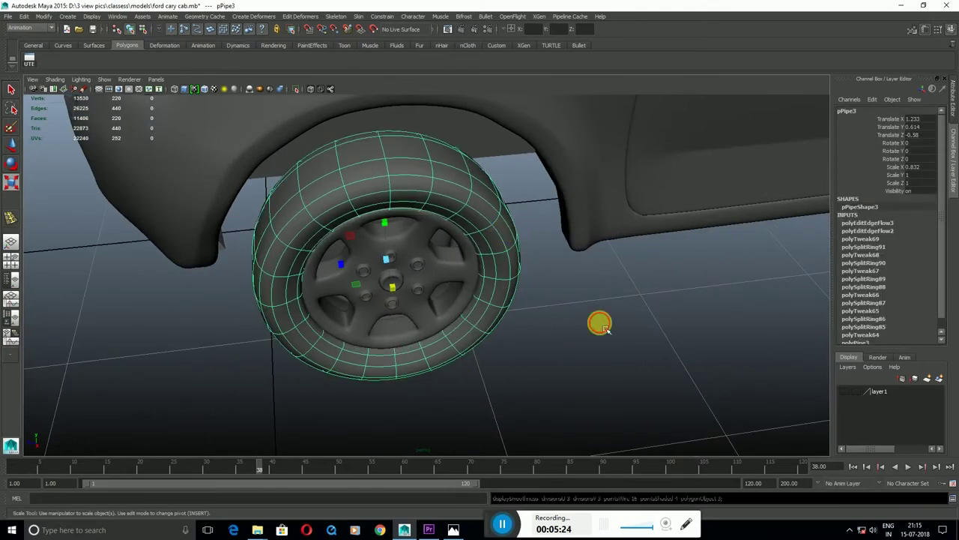
pyautogui.click(599, 321)
pyautogui.keyDown('alt'); pyautogui.moveTo(600, 321); pyautogui.dragTo(342, 342); pyautogui.keyUp('alt')
pyautogui.moveTo(342, 342)
pyautogui.keyDown('alt'); pyautogui.mouseDown(button='right')
pyautogui.moveTo(358, 325)
pyautogui.moveTo(343, 274)
pyautogui.moveTo(392, 285)
pyautogui.mouseUp(button='right'); pyautogui.keyUp('alt')
pyautogui.keyDown('alt'); pyautogui.moveTo(392, 284); pyautogui.dragTo(439, 302); pyautogui.keyUp('alt')
pyautogui.moveTo(439, 302)
pyautogui.keyDown('alt'); pyautogui.mouseDown(button='right')
pyautogui.moveTo(418, 267)
pyautogui.moveTo(456, 322)
pyautogui.mouseUp(button='right'); pyautogui.keyUp('alt')
pyautogui.moveTo(456, 321)
pyautogui.keyDown('alt'); pyautogui.mouseDown()
pyautogui.moveTo(439, 327)
pyautogui.moveTo(443, 313)
pyautogui.mouseUp(); pyautogui.keyUp('alt')
# Thicken axle cylinder pCylinder10 to Scale Y and Z 2.759 and check it against the wheel.
pyautogui.click(445, 309)
pyautogui.keyDown('alt'); pyautogui.moveTo(445, 310); pyautogui.dragTo(392, 338, button='right'); pyautogui.keyUp('alt')
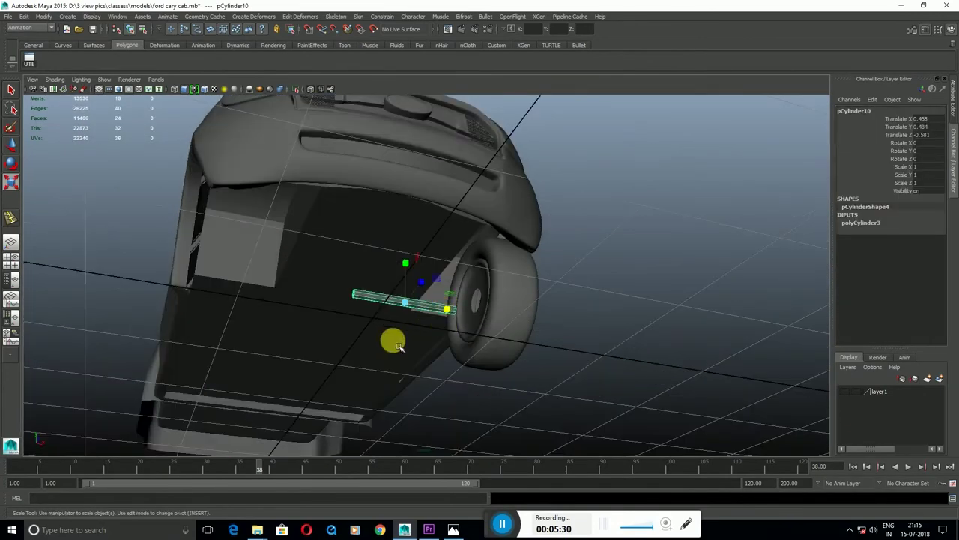
pyautogui.keyDown('alt'); pyautogui.moveTo(392, 338); pyautogui.dragTo(395, 345); pyautogui.keyUp('alt')
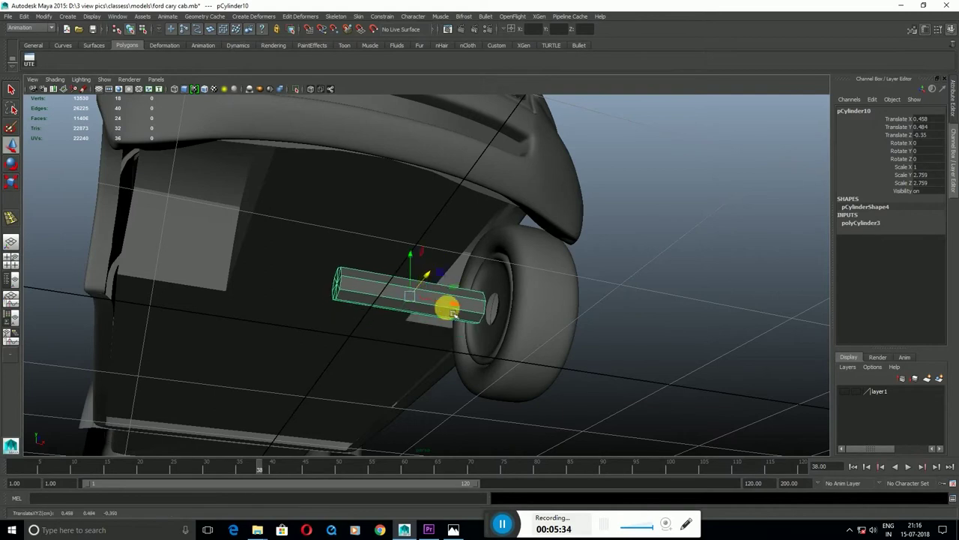
pyautogui.keyDown('alt'); pyautogui.moveTo(452, 315); pyautogui.dragTo(475, 322, button='right'); pyautogui.keyUp('alt')
pyautogui.press('space')
pyautogui.press('space')
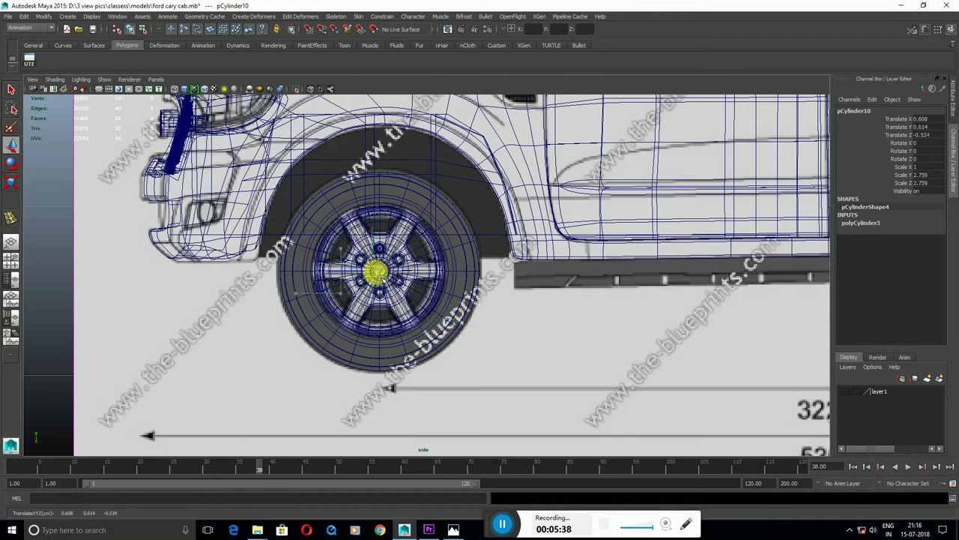
pyautogui.press('space')
pyautogui.press('space')
pyautogui.press('space')
pyautogui.press('space')
pyautogui.keyDown('alt'); pyautogui.moveTo(508, 303); pyautogui.dragTo(421, 294); pyautogui.keyUp('alt')
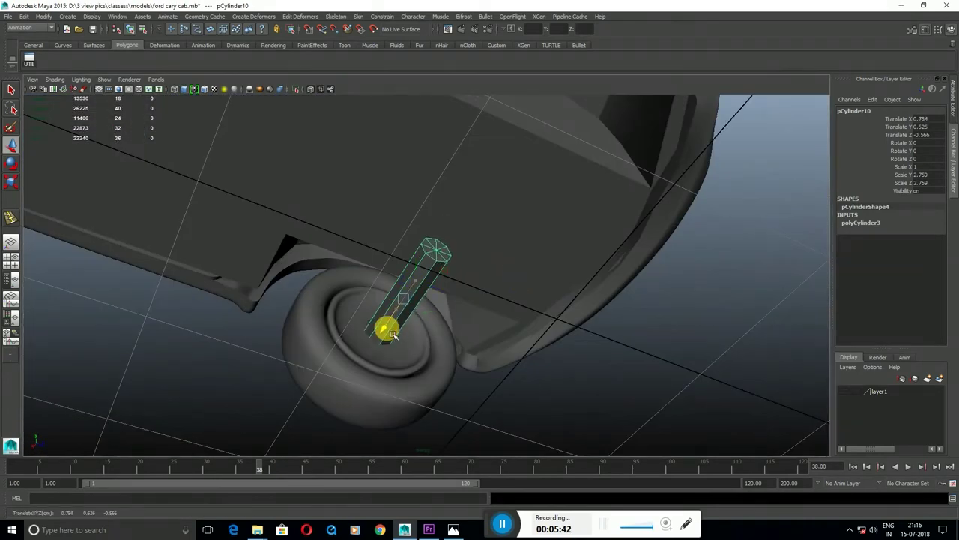
pyautogui.moveTo(390, 324)
pyautogui.keyDown('alt'); pyautogui.mouseDown()
pyautogui.moveTo(439, 342)
pyautogui.moveTo(424, 351)
pyautogui.mouseUp(); pyautogui.keyUp('alt')
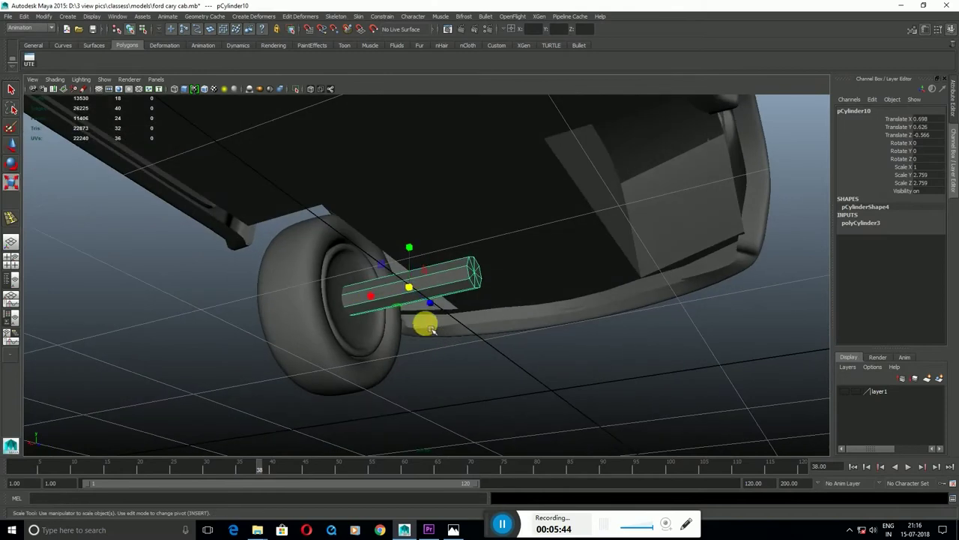
pyautogui.moveTo(366, 303)
pyautogui.keyDown('alt'); pyautogui.mouseDown()
pyautogui.moveTo(396, 332)
pyautogui.moveTo(389, 311)
pyautogui.moveTo(432, 295)
pyautogui.moveTo(353, 364)
pyautogui.moveTo(535, 427)
pyautogui.moveTo(467, 370)
pyautogui.moveTo(512, 421)
pyautogui.moveTo(574, 345)
pyautogui.moveTo(456, 383)
pyautogui.moveTo(456, 373)
pyautogui.mouseUp(); pyautogui.keyUp('alt')
# Select the border edges around the truck bed's rear wheel arch.
pyautogui.moveTo(456, 373)
pyautogui.keyDown('alt'); pyautogui.mouseDown(button='right')
pyautogui.moveTo(255, 375)
pyautogui.moveTo(608, 308)
pyautogui.mouseUp(button='right'); pyautogui.keyUp('alt')
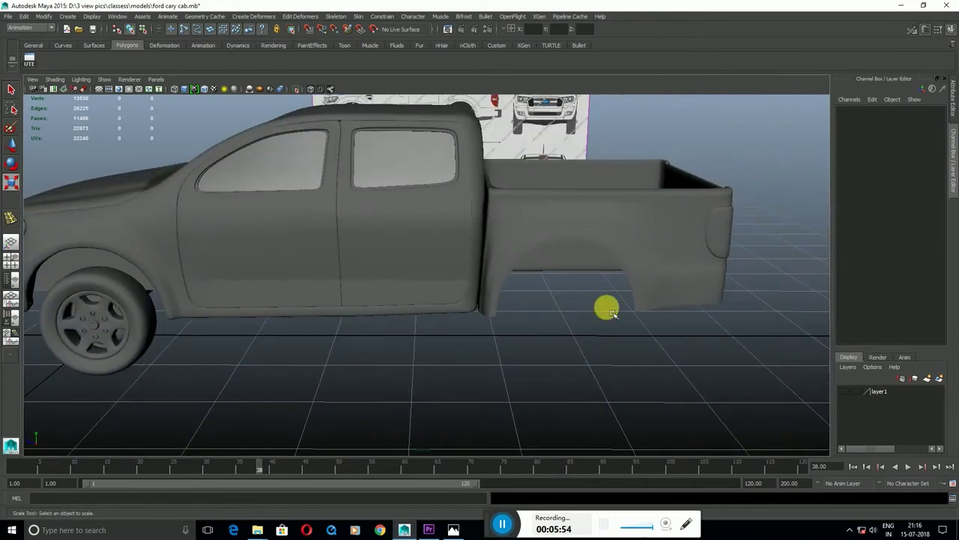
pyautogui.scroll(3, 510, 317)
pyautogui.moveTo(509, 317)
pyautogui.keyDown('alt'); pyautogui.mouseDown()
pyautogui.moveTo(476, 325)
pyautogui.moveTo(347, 242)
pyautogui.mouseUp(); pyautogui.keyUp('alt')
pyautogui.click(347, 241)
pyautogui.moveTo(349, 251); pyautogui.dragTo(341, 309, button='right')
pyautogui.click(337, 311)
pyautogui.keyDown('alt'); pyautogui.moveTo(381, 317); pyautogui.dragTo(395, 295); pyautogui.keyUp('alt')
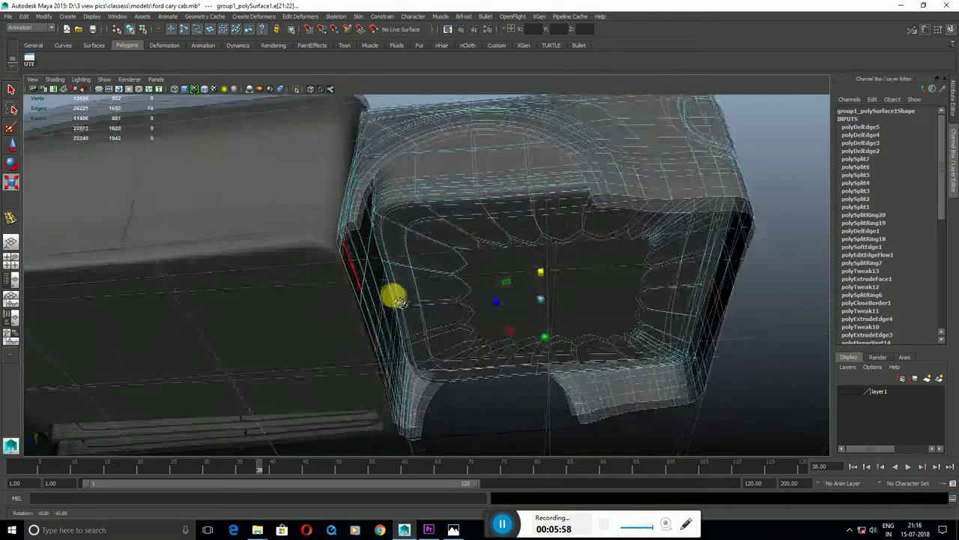
pyautogui.press('1')
# Extrude the arch edges and scale them into a thick, flattened rim.
pyautogui.keyDown('shift'); pyautogui.moveTo(444, 237); pyautogui.dragTo(441, 247, button='right'); pyautogui.keyUp('shift')
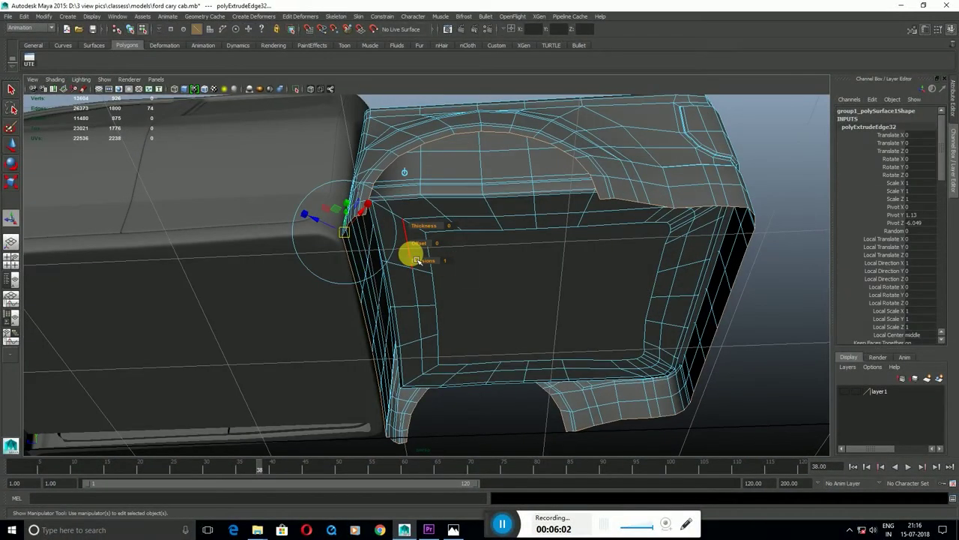
pyautogui.press('r')
pyautogui.moveTo(546, 281); pyautogui.dragTo(546, 290)
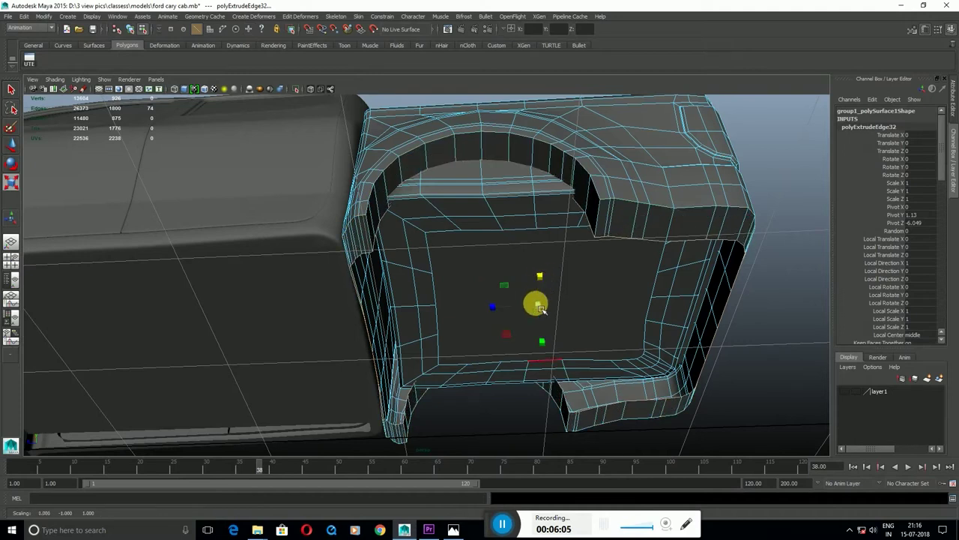
pyautogui.moveTo(501, 313); pyautogui.dragTo(502, 313, button='middle')
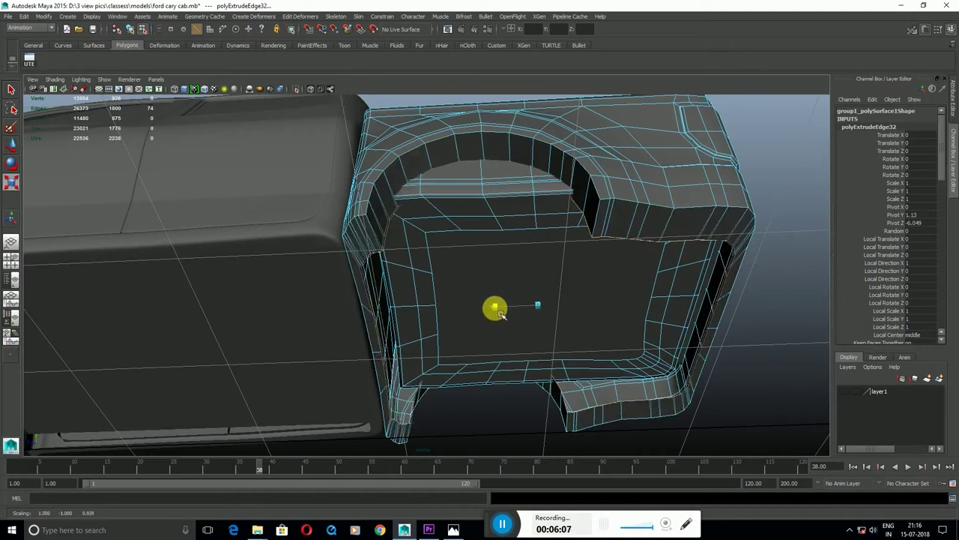
pyautogui.keyDown('alt'); pyautogui.moveTo(503, 314); pyautogui.dragTo(420, 247); pyautogui.keyUp('alt')
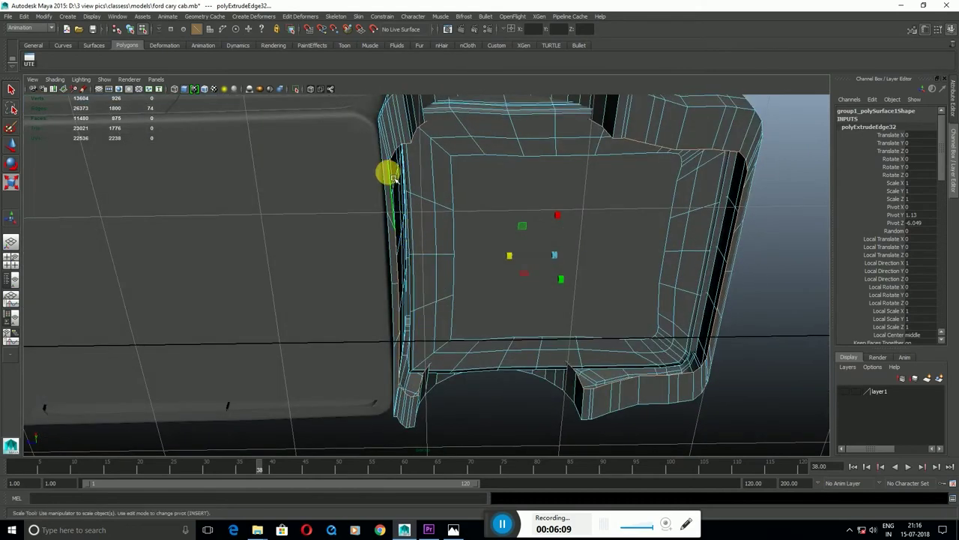
pyautogui.click(393, 178)
pyautogui.moveTo(392, 347)
pyautogui.keyDown('alt'); pyautogui.mouseDown()
pyautogui.moveTo(407, 274)
pyautogui.moveTo(398, 400)
pyautogui.mouseUp(); pyautogui.keyUp('alt')
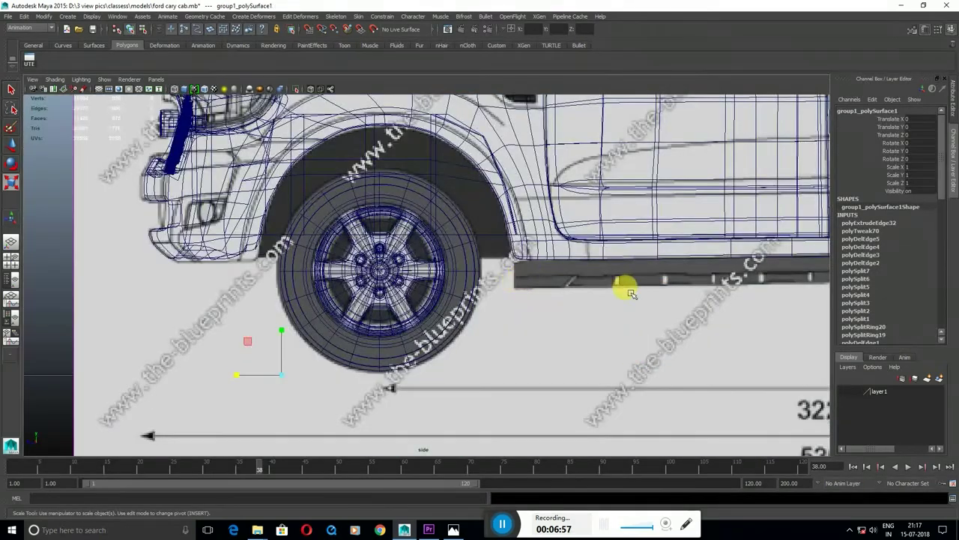
pyautogui.moveTo(631, 294)
pyautogui.keyDown('alt'); pyautogui.mouseDown(button='middle')
pyautogui.moveTo(582, 272)
pyautogui.moveTo(445, 244)
pyautogui.mouseUp(button='middle'); pyautogui.keyUp('alt')
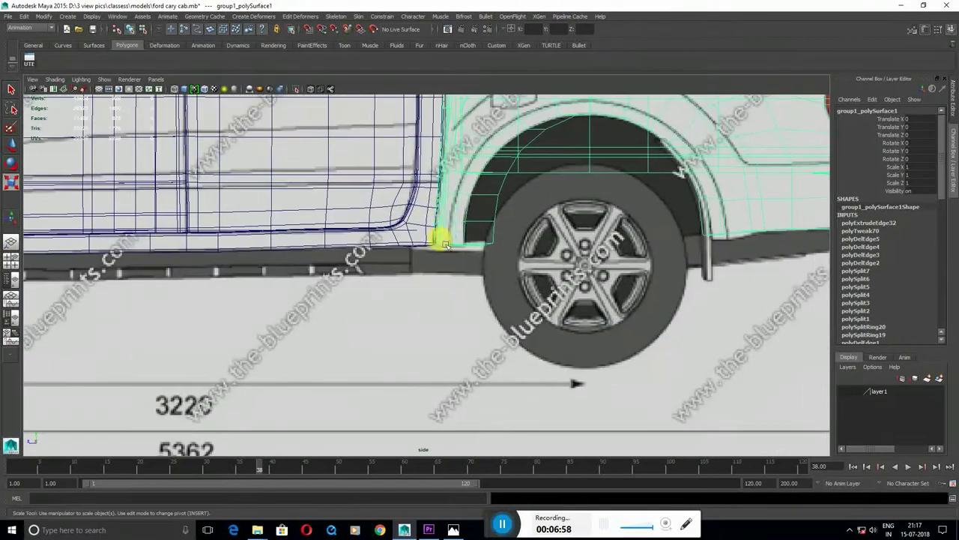
# In side view, move rear wheel-arch vertices to match the blueprint.
pyautogui.press('F9')
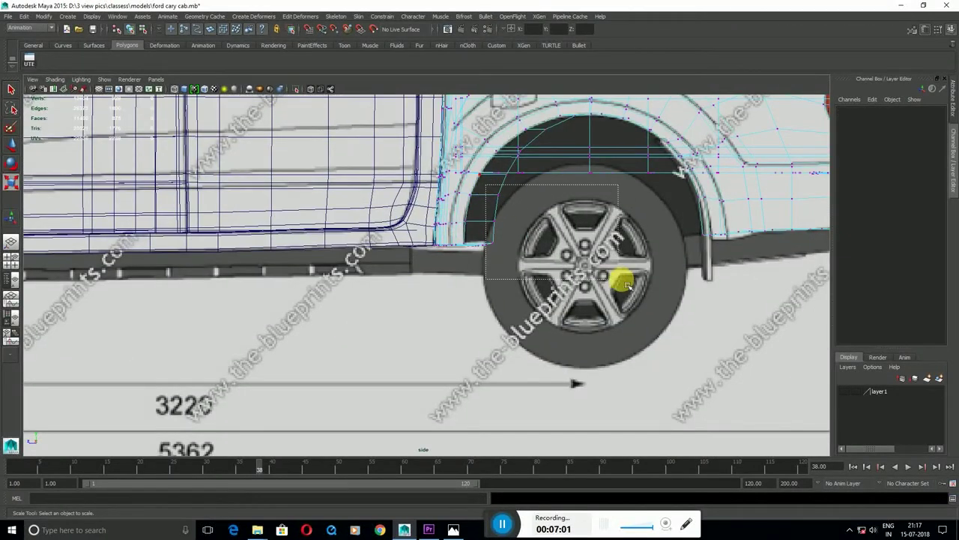
pyautogui.moveTo(624, 284); pyautogui.dragTo(621, 276)
pyautogui.press('w')
pyautogui.moveTo(487, 227); pyautogui.dragTo(466, 227)
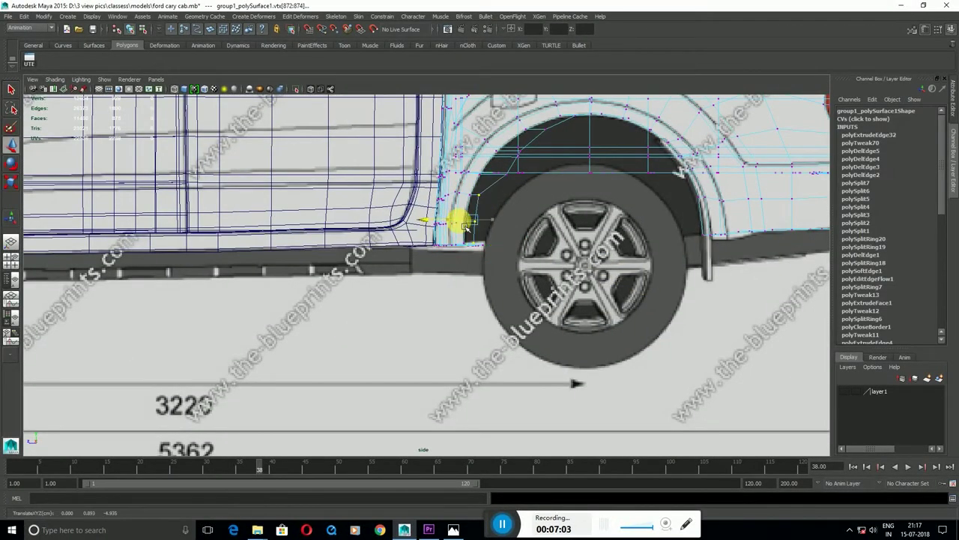
pyautogui.click(528, 158)
pyautogui.moveTo(529, 158); pyautogui.dragTo(519, 152)
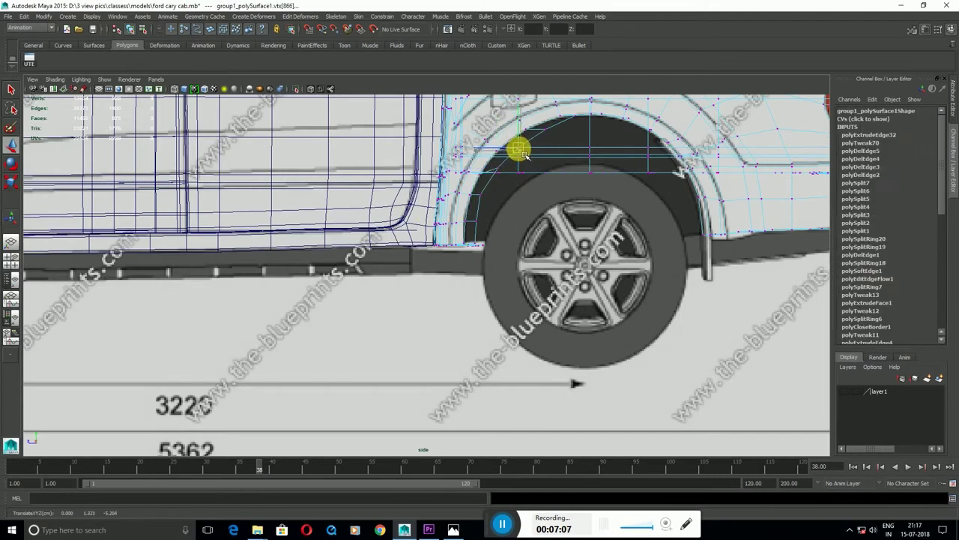
# Inspect the truck bed from several perspective angles and reselect it.
pyautogui.press('space')
pyautogui.press('space')
pyautogui.moveTo(525, 203)
pyautogui.keyDown('alt'); pyautogui.mouseDown()
pyautogui.moveTo(515, 188)
pyautogui.moveTo(594, 230)
pyautogui.mouseUp(); pyautogui.keyUp('alt')
pyautogui.click(511, 189)
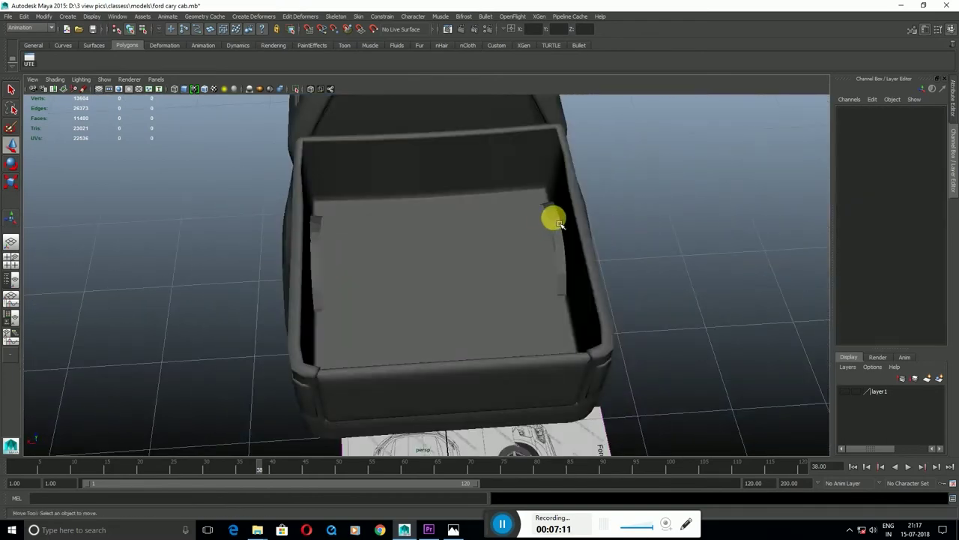
pyautogui.click(554, 218)
pyautogui.keyDown('alt'); pyautogui.moveTo(638, 272); pyautogui.dragTo(516, 337); pyautogui.keyUp('alt')
pyautogui.click(440, 259)
pyautogui.moveTo(439, 259)
pyautogui.keyDown('alt'); pyautogui.mouseDown()
pyautogui.moveTo(556, 304)
pyautogui.moveTo(582, 238)
pyautogui.mouseUp(); pyautogui.keyUp('alt')
pyautogui.click(559, 227)
# Frame the truck bed in top view and check its vertices against the blueprint.
pyautogui.press('space')
pyautogui.press('space')
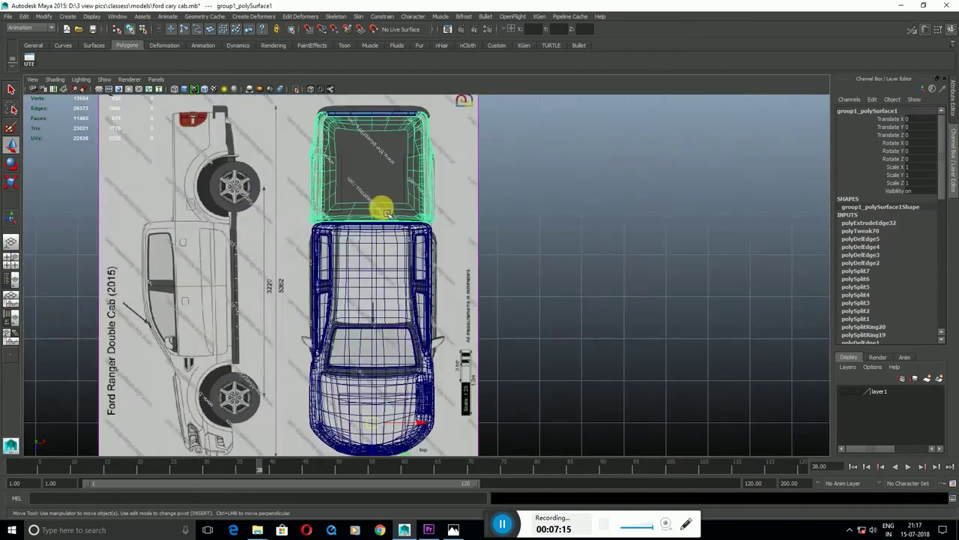
pyautogui.scroll(3, 467, 103)
pyautogui.keyDown('alt'); pyautogui.moveTo(467, 102); pyautogui.dragTo(524, 321, button='middle'); pyautogui.keyUp('alt')
pyautogui.scroll(3, 606, 257)
pyautogui.press('F8')
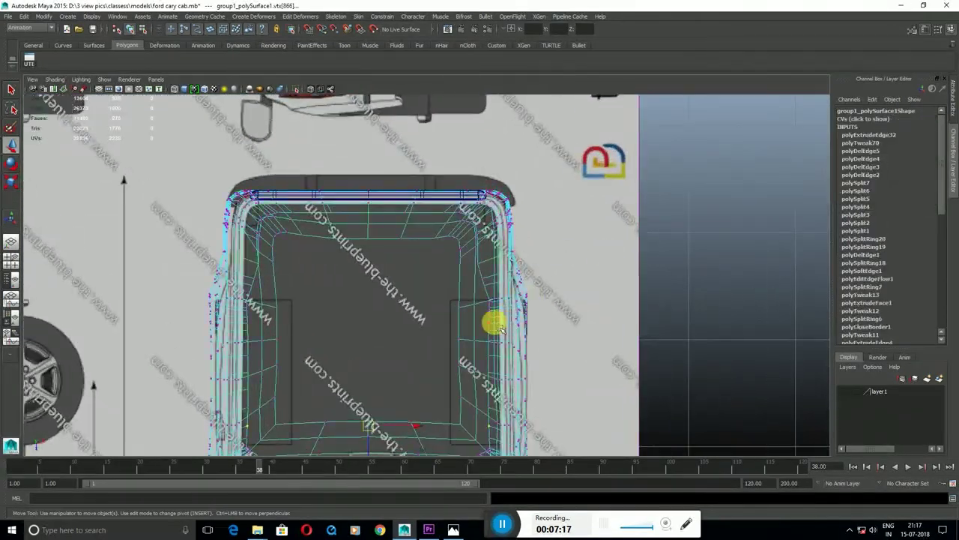
pyautogui.press('space')
pyautogui.press('space')
pyautogui.moveTo(610, 253)
pyautogui.keyDown('alt'); pyautogui.mouseDown()
pyautogui.moveTo(632, 280)
pyautogui.moveTo(353, 244)
pyautogui.moveTo(321, 207)
pyautogui.moveTo(302, 202)
pyautogui.moveTo(289, 240)
pyautogui.moveTo(343, 224)
pyautogui.moveTo(373, 233)
pyautogui.mouseUp(); pyautogui.keyUp('alt')
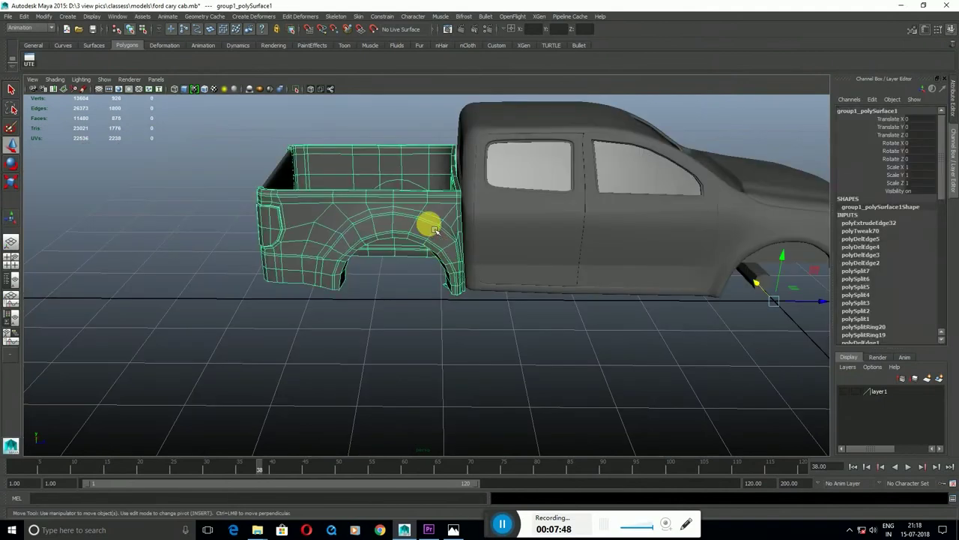
# Insert an extra edge loop on the truck bed near the rear arch.
pyautogui.keyDown('alt'); pyautogui.moveTo(431, 298); pyautogui.dragTo(510, 238); pyautogui.keyUp('alt')
pyautogui.keyDown('shift'); pyautogui.moveTo(459, 235); pyautogui.dragTo(506, 272, button='right'); pyautogui.keyUp('shift')
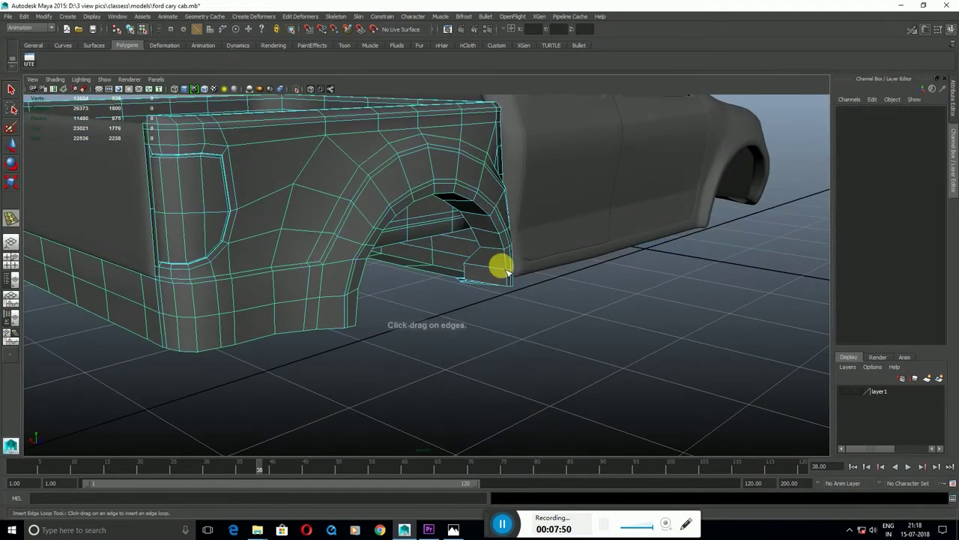
pyautogui.click(505, 276)
pyautogui.press('w')
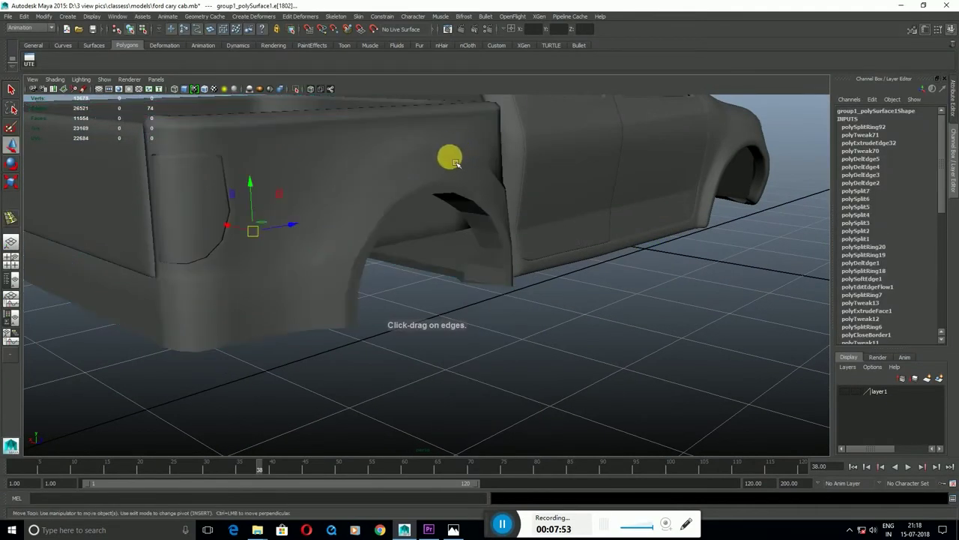
# Delete the axle cylinder and group the front wheel's tire and rim as group5.
pyautogui.scroll(-3, 538, 231)
pyautogui.moveTo(537, 230)
pyautogui.keyDown('alt'); pyautogui.mouseDown()
pyautogui.moveTo(627, 284)
pyautogui.moveTo(700, 246)
pyautogui.moveTo(488, 274)
pyautogui.moveTo(391, 247)
pyautogui.mouseUp(); pyautogui.keyUp('alt')
pyautogui.scroll(-5, 392, 247)
pyautogui.click(329, 367)
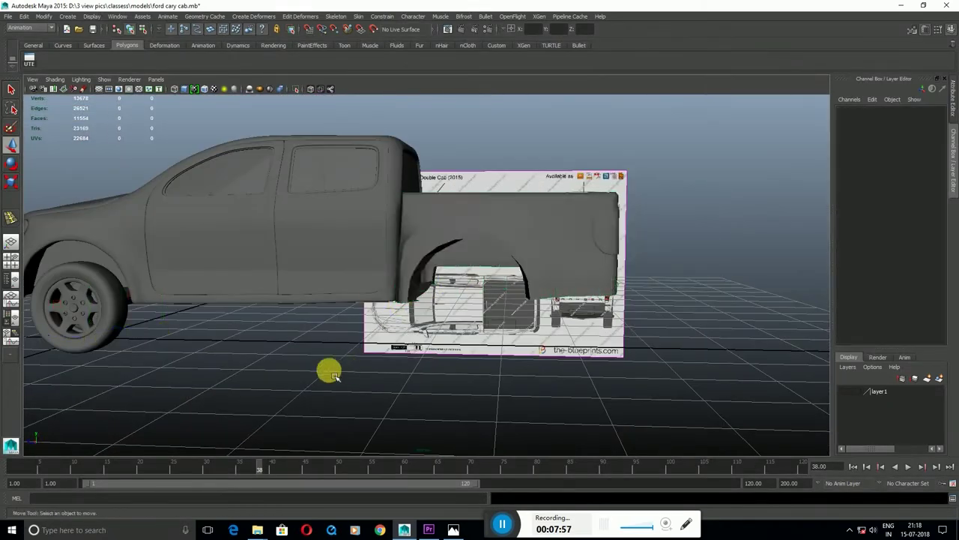
pyautogui.keyDown('alt'); pyautogui.moveTo(330, 368); pyautogui.dragTo(350, 344); pyautogui.keyUp('alt')
pyautogui.click(275, 322)
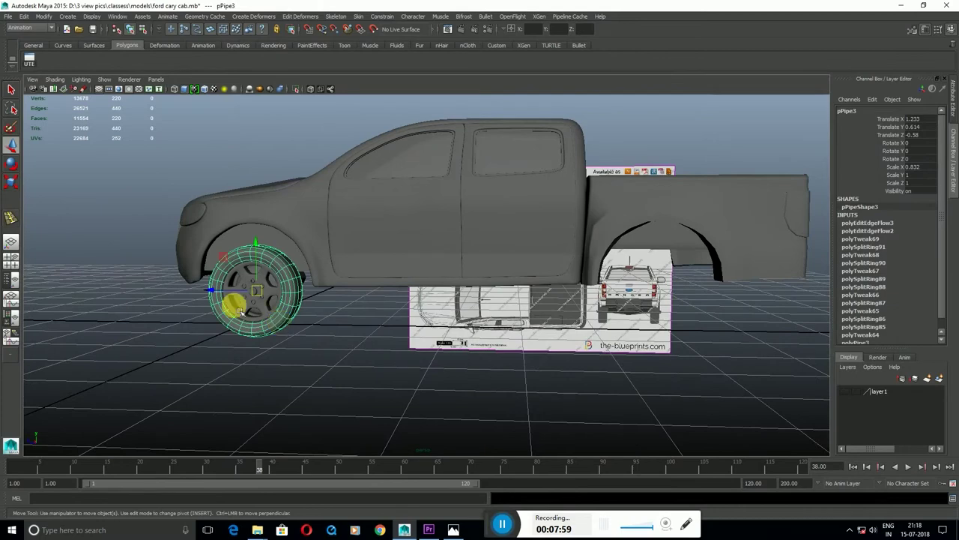
pyautogui.scroll(5, 228, 322)
pyautogui.moveTo(220, 338)
pyautogui.keyDown('alt'); pyautogui.mouseDown()
pyautogui.moveTo(269, 247)
pyautogui.moveTo(353, 306)
pyautogui.mouseUp(); pyautogui.keyUp('alt')
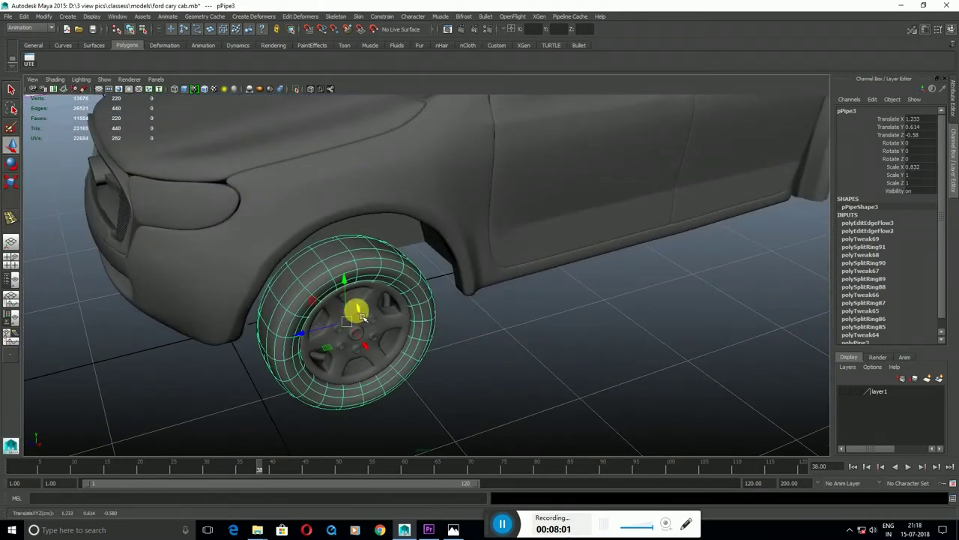
pyautogui.scroll(-5, 368, 338)
pyautogui.moveTo(368, 338)
pyautogui.keyDown('alt'); pyautogui.mouseDown()
pyautogui.moveTo(413, 306)
pyautogui.moveTo(444, 204)
pyautogui.moveTo(552, 230)
pyautogui.moveTo(951, 203)
pyautogui.mouseUp(); pyautogui.keyUp('alt')
pyautogui.press('Delete')
pyautogui.hotkey('ctrl', 'g')
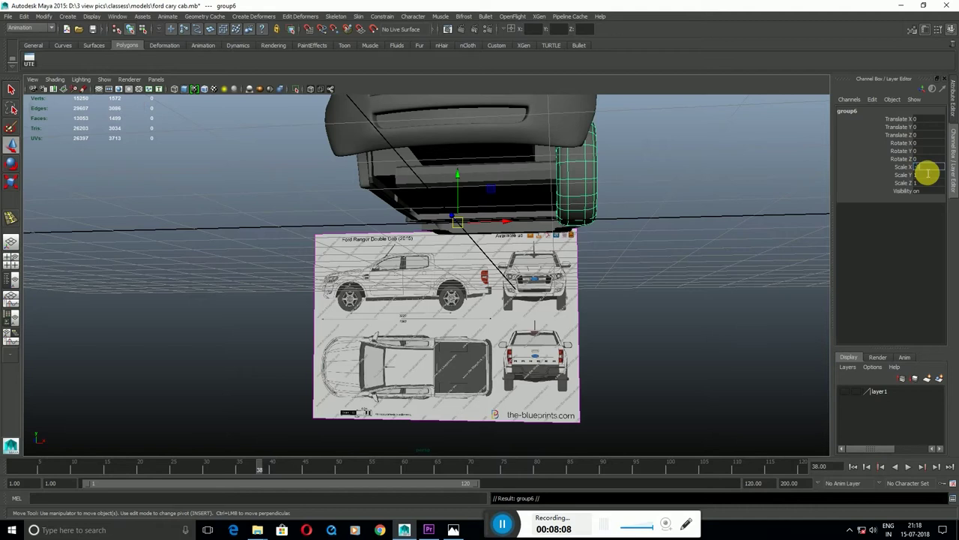
# Mirror group6 with Scale X -1 and stretch pCylinder10 to 2.547 along X.
pyautogui.press('Return')
pyautogui.click(641, 298)
pyautogui.click(518, 179)
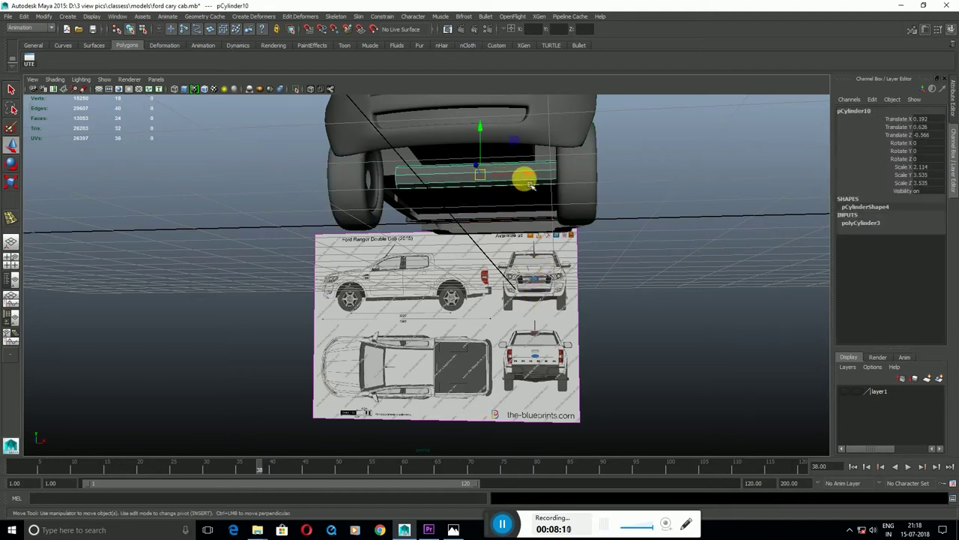
pyautogui.press('r')
pyautogui.moveTo(513, 186); pyautogui.dragTo(511, 184)
pyautogui.press('w')
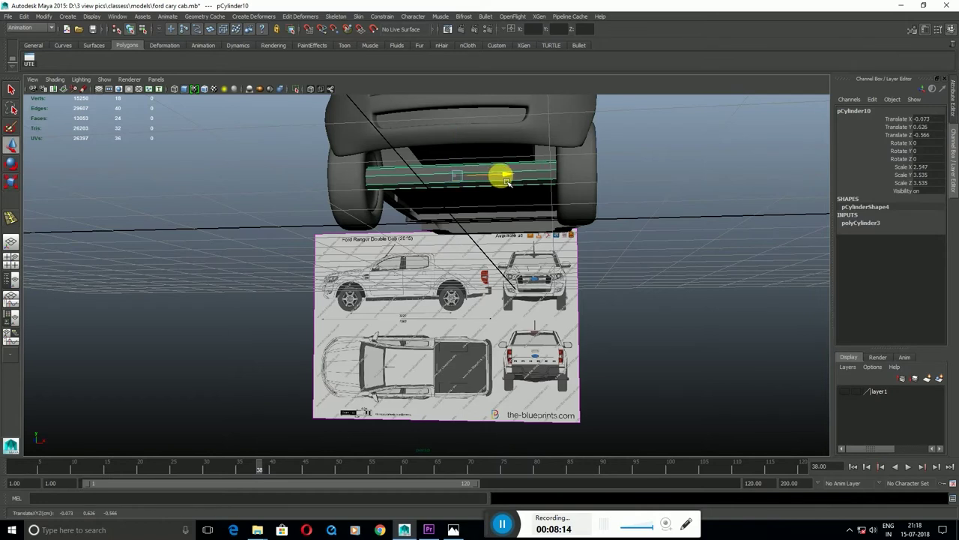
# Select the wheel's parent group.
pyautogui.click(562, 202)
pyautogui.click(367, 210)
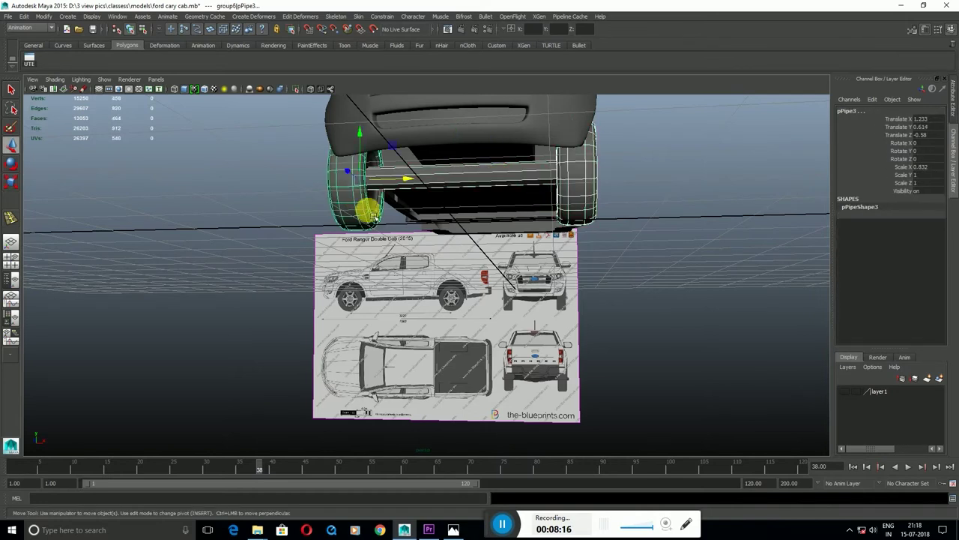
pyautogui.press('Up')
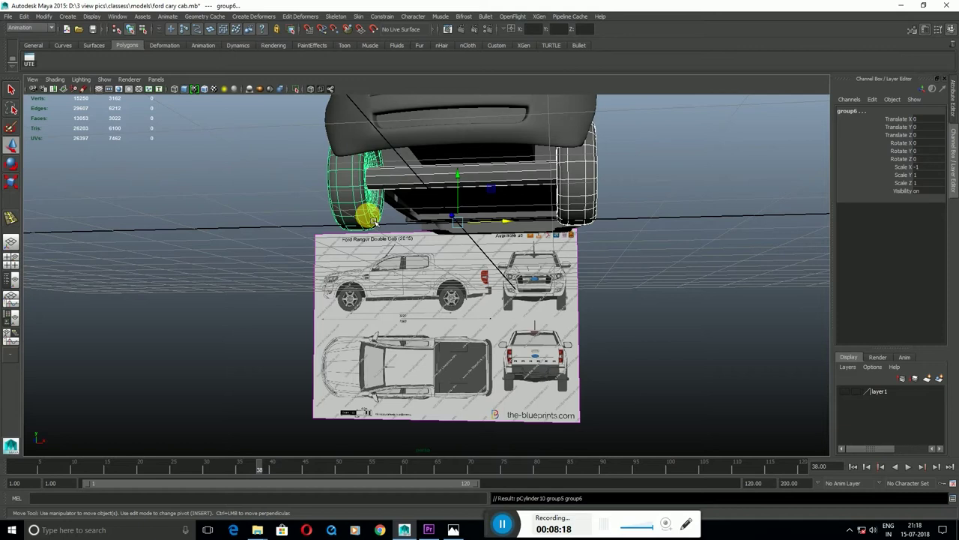
# Group the wheels and axle as group7 and slide copy group8 into the rear wheel well.
pyautogui.hotkey('ctrl', 'g')
pyautogui.keyDown('alt'); pyautogui.moveTo(373, 223); pyautogui.dragTo(372, 268); pyautogui.keyUp('alt')
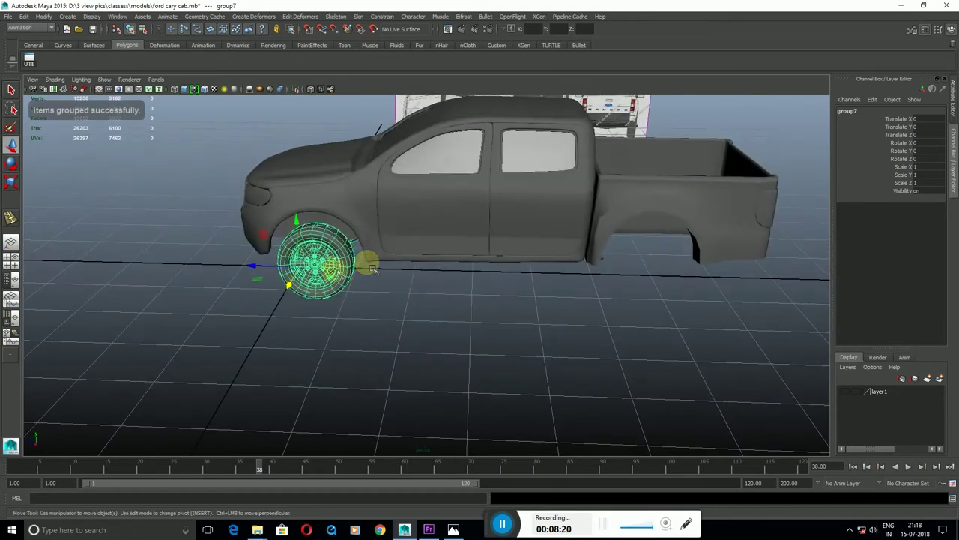
pyautogui.moveTo(272, 271); pyautogui.dragTo(280, 288)
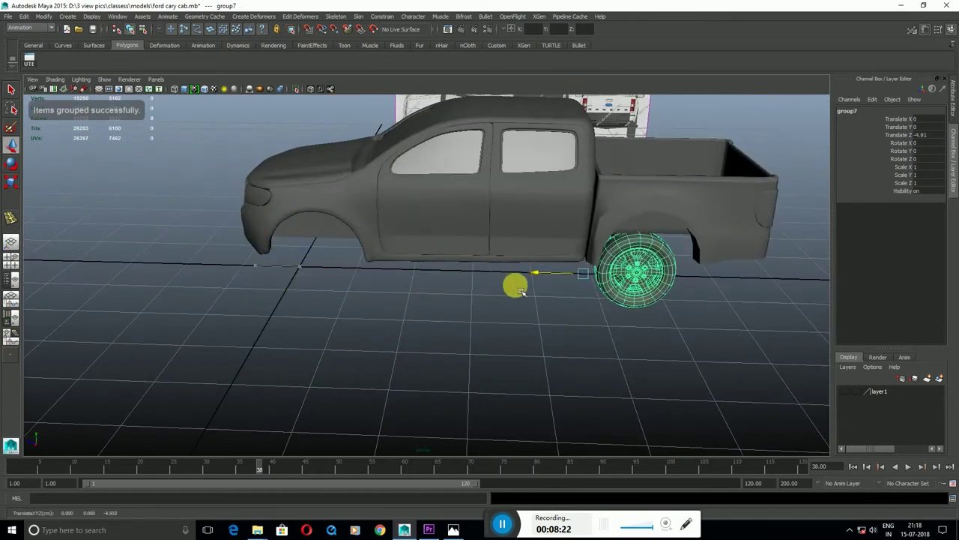
pyautogui.hotkey('ctrl', 'z')
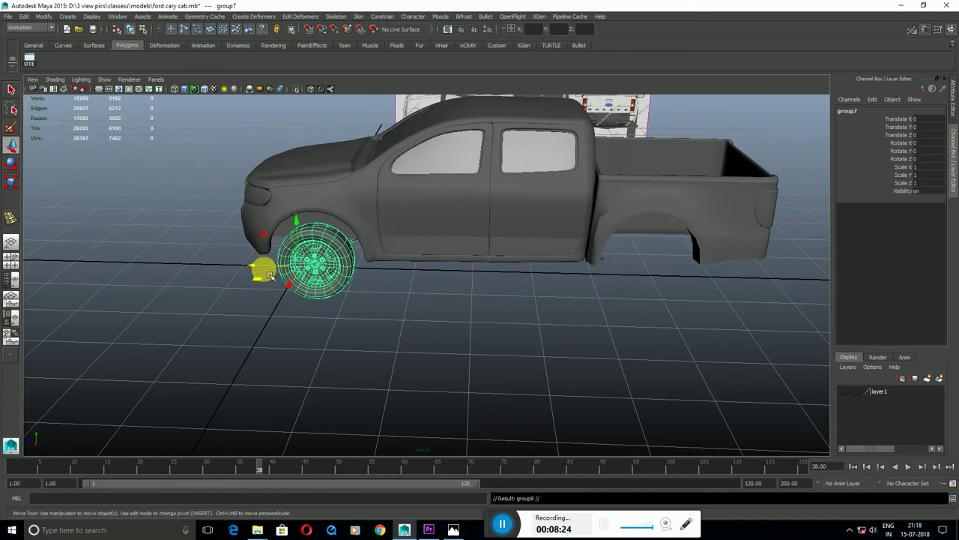
pyautogui.moveTo(262, 271); pyautogui.dragTo(558, 274)
pyautogui.moveTo(499, 317)
pyautogui.keyDown('alt'); pyautogui.mouseDown()
pyautogui.moveTo(553, 274)
pyautogui.moveTo(514, 300)
pyautogui.mouseUp(); pyautogui.keyUp('alt')
# Align the rear wheels with the blueprint at Translate Z -5.031 and inspect the truck.
pyautogui.press('space')
pyautogui.press('space')
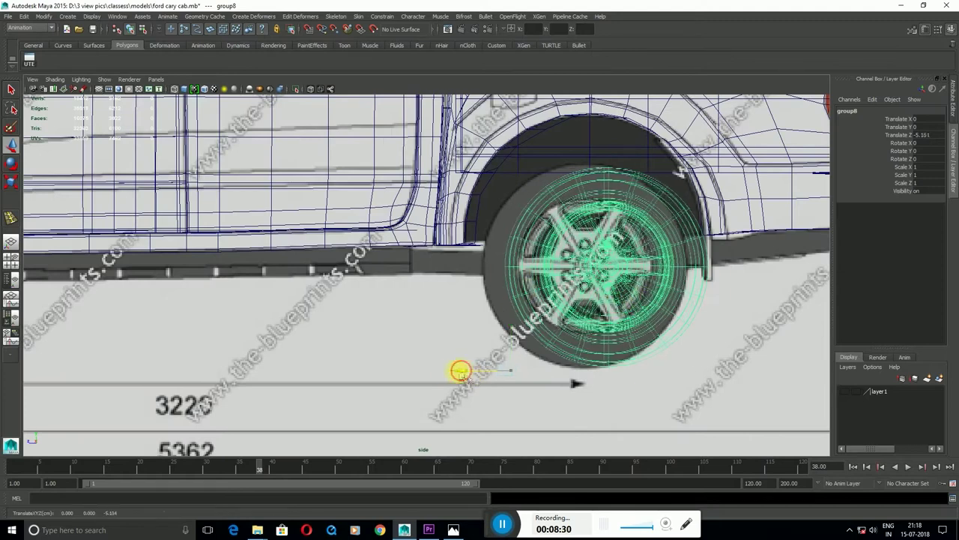
pyautogui.moveTo(491, 377); pyautogui.dragTo(438, 354)
pyautogui.scroll(-5, 434, 348)
pyautogui.scroll(2, 322, 349)
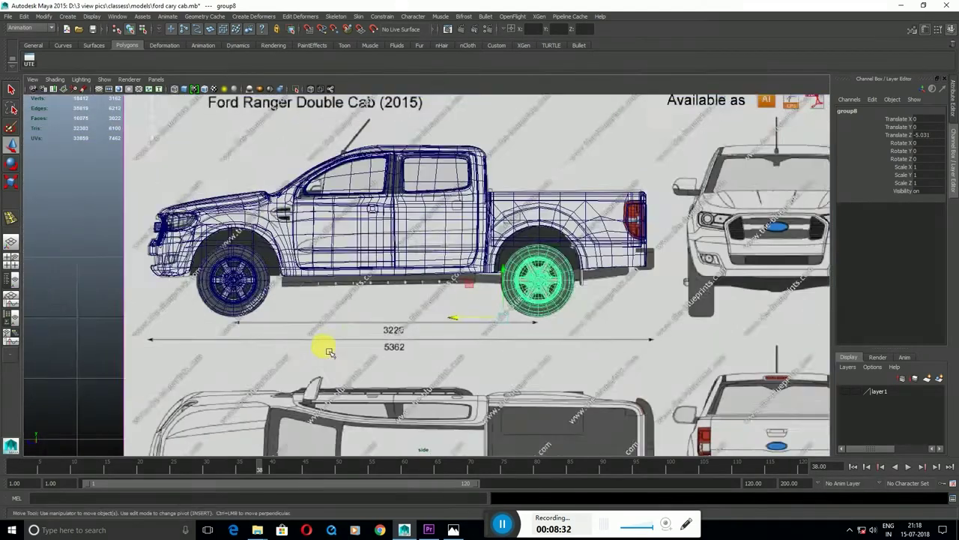
pyautogui.click(497, 253)
pyautogui.press('space')
pyautogui.press('space')
pyautogui.moveTo(552, 217)
pyautogui.keyDown('alt'); pyautogui.mouseDown()
pyautogui.moveTo(637, 241)
pyautogui.moveTo(607, 220)
pyautogui.moveTo(514, 317)
pyautogui.moveTo(428, 302)
pyautogui.moveTo(449, 324)
pyautogui.mouseUp(); pyautogui.keyUp('alt')
# Show attributes and select the front door mesh, viewing the truck's side low down.
pyautogui.hotkey('ctrl', 'a')
pyautogui.scroll(3, 447, 314)
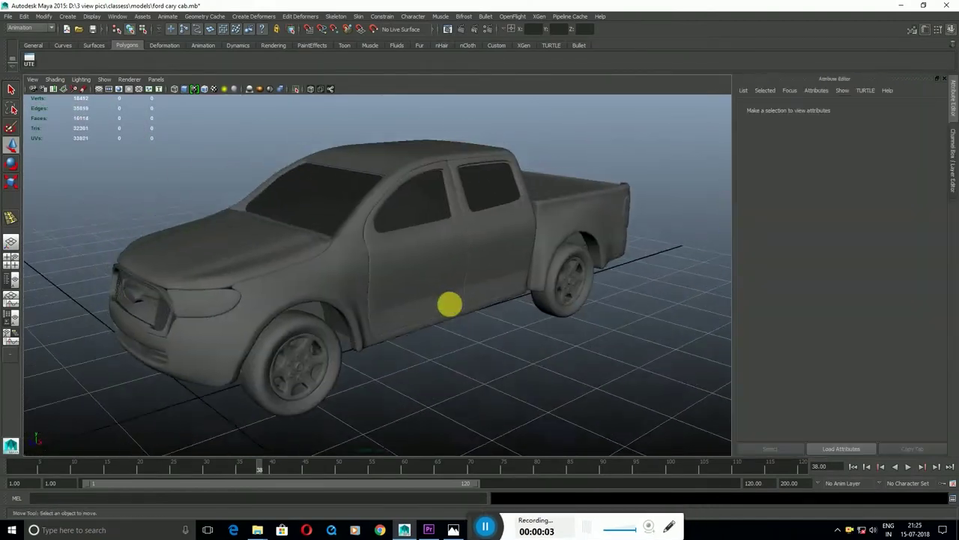
pyautogui.scroll(5, 368, 263)
pyautogui.scroll(1, 392, 263)
pyautogui.click(401, 234)
pyautogui.scroll(-2, 404, 233)
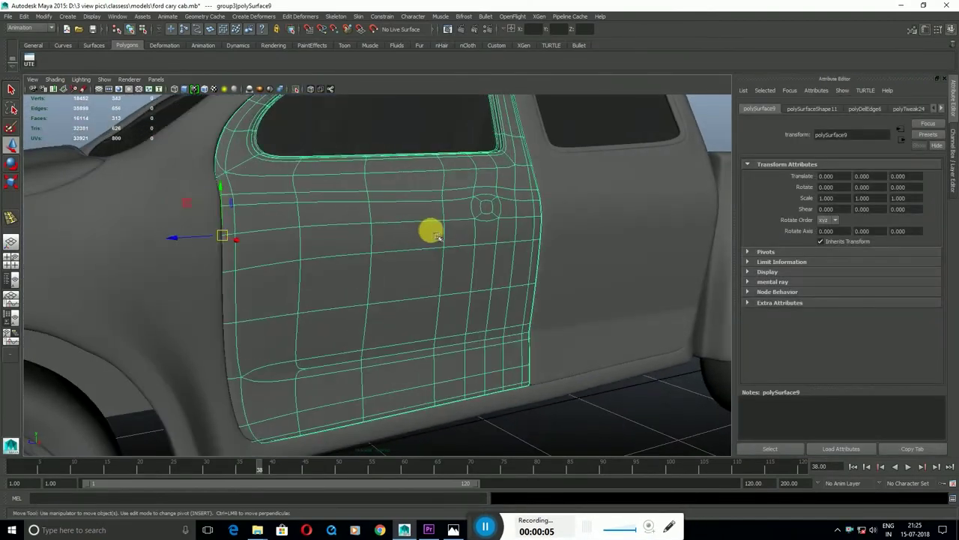
pyautogui.scroll(-3, 450, 240)
pyautogui.keyDown('alt'); pyautogui.moveTo(475, 253); pyautogui.dragTo(445, 287); pyautogui.keyUp('alt')
pyautogui.click(458, 358)
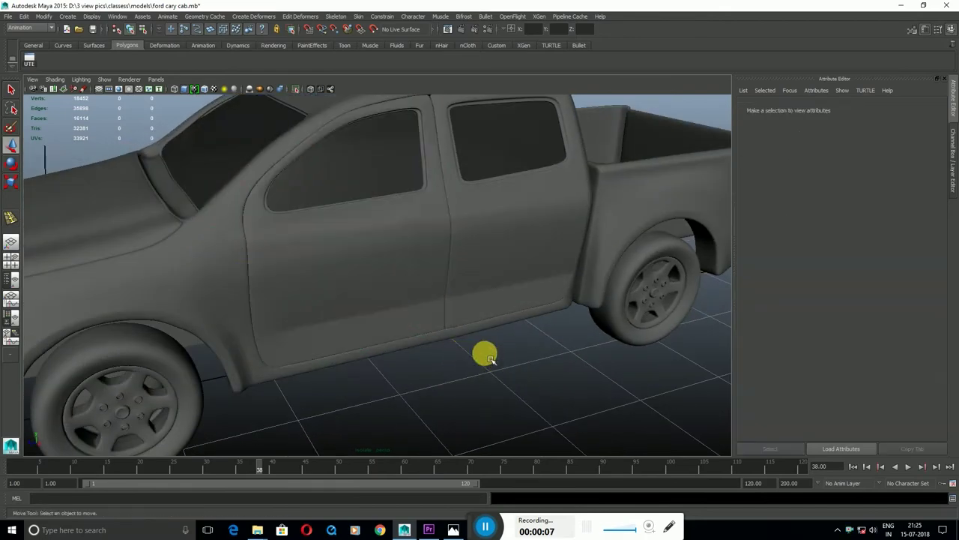
pyautogui.keyDown('alt'); pyautogui.moveTo(488, 359); pyautogui.dragTo(400, 260, button='middle'); pyautogui.keyUp('alt')
# Maximize the side blueprint view, zoomed in on the doors.
pyautogui.press('space')
pyautogui.press('space')
pyautogui.scroll(5, 284, 206)
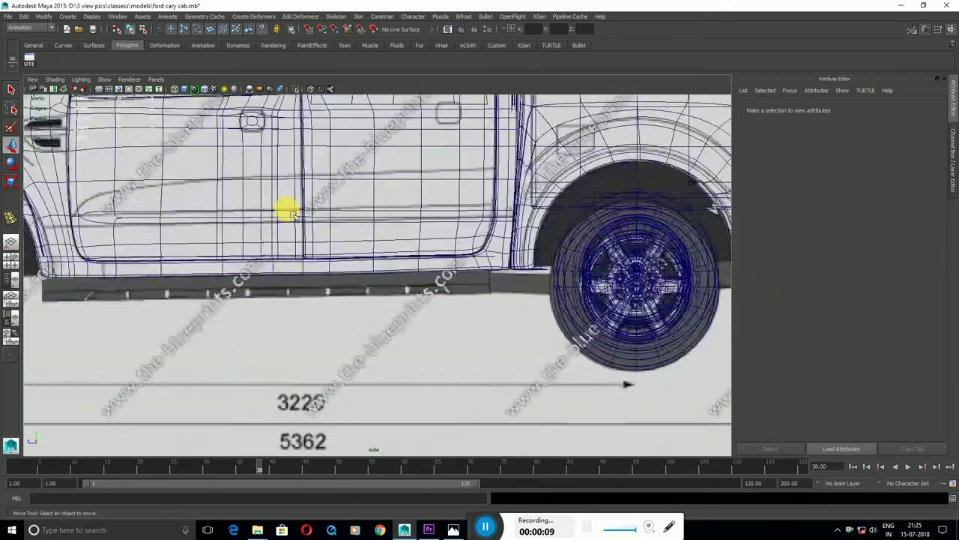
pyautogui.scroll(-3, 337, 255)
pyautogui.scroll(3, 405, 289)
pyautogui.press('space')
pyautogui.press('space')
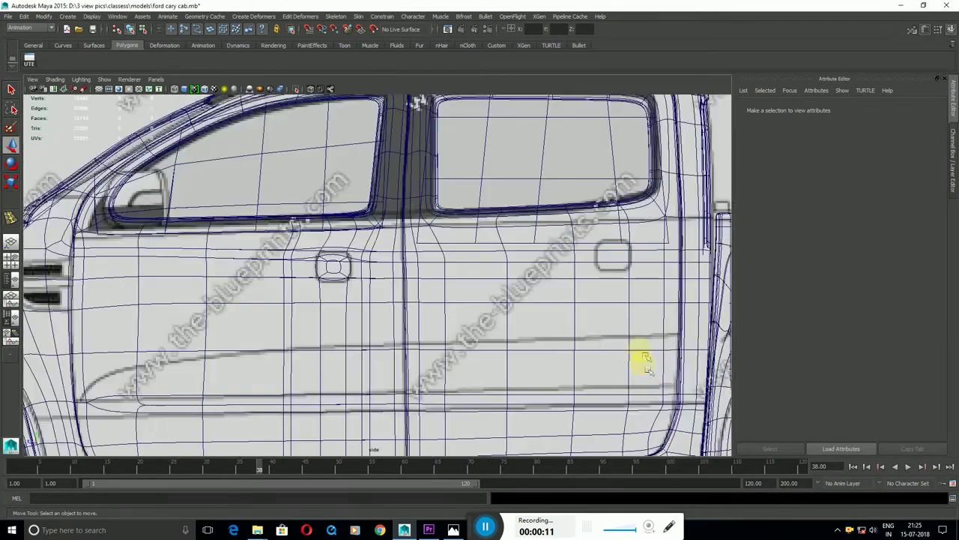
pyautogui.scroll(2, 525, 330)
pyautogui.scroll(2, 464, 225)
# Select the rear door mesh and return to the maximized side view at the handle outline.
pyautogui.click(483, 247)
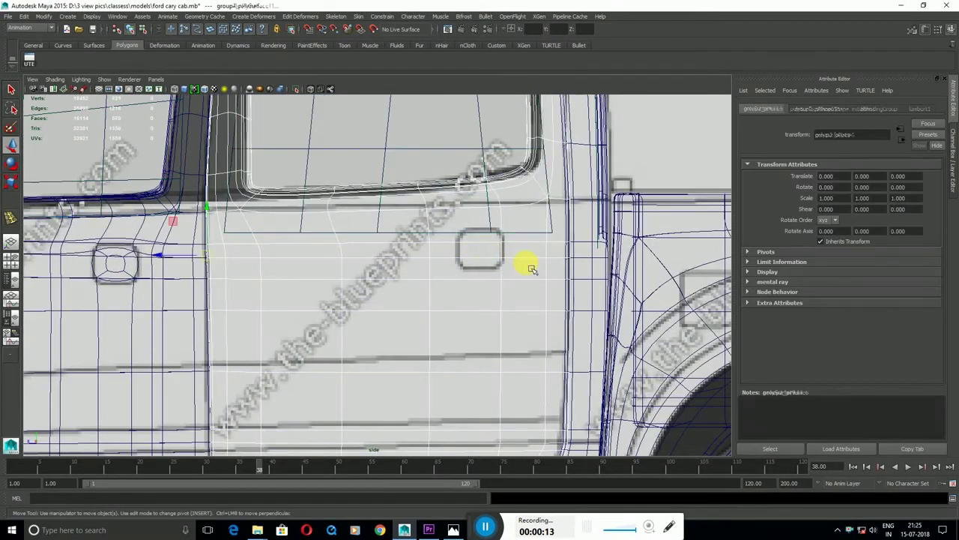
pyautogui.scroll(1, 531, 268)
pyautogui.press('space')
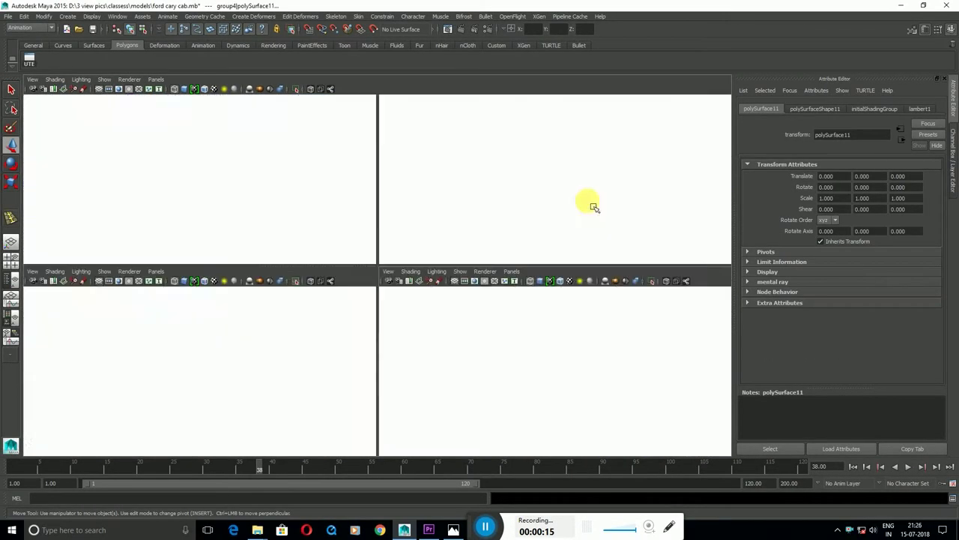
pyautogui.click(611, 156)
pyautogui.press('space')
pyautogui.keyDown('shift'); pyautogui.moveTo(460, 224); pyautogui.dragTo(479, 240, button='right'); pyautogui.keyUp('shift')
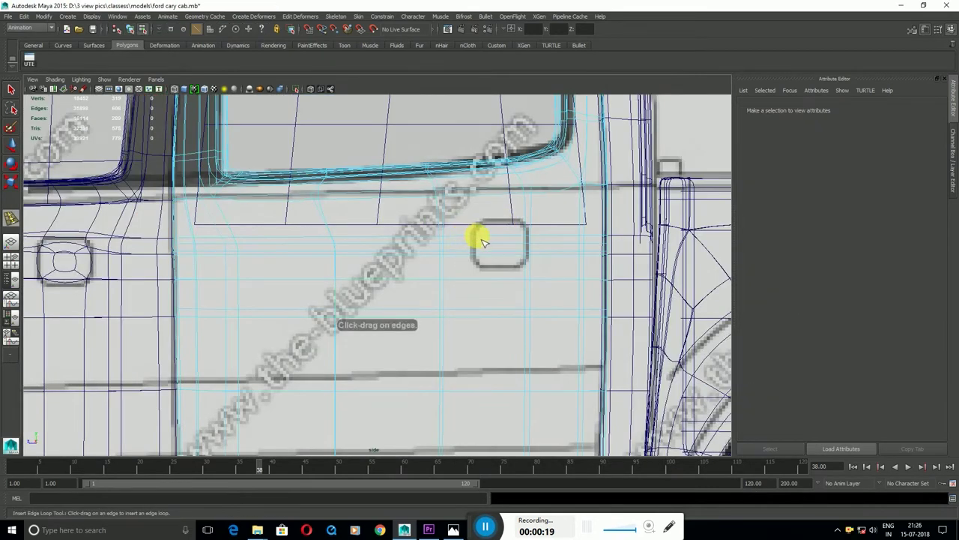
# Insert an edge loop on the rear door near the handle and select the new edge.
pyautogui.click(484, 243)
pyautogui.press('1')
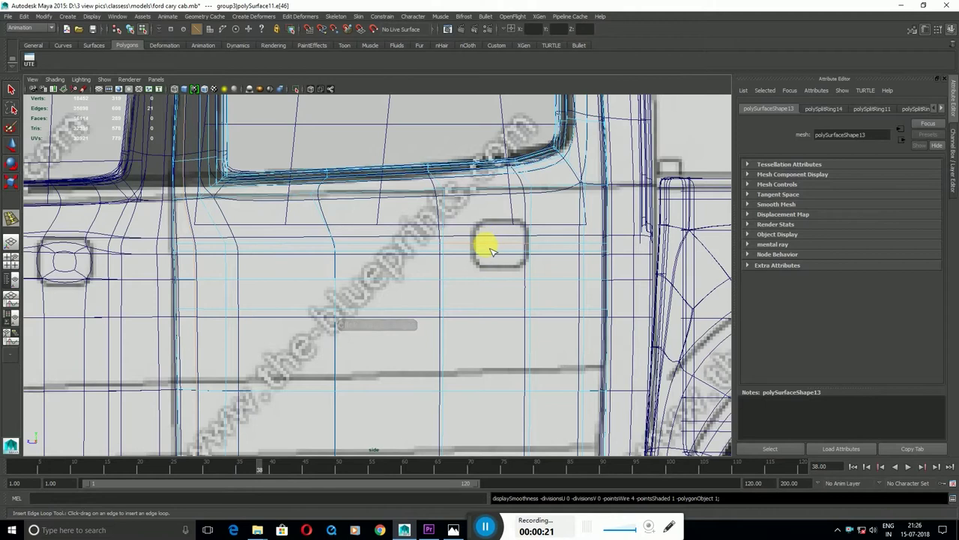
pyautogui.click(527, 243)
pyautogui.press('w')
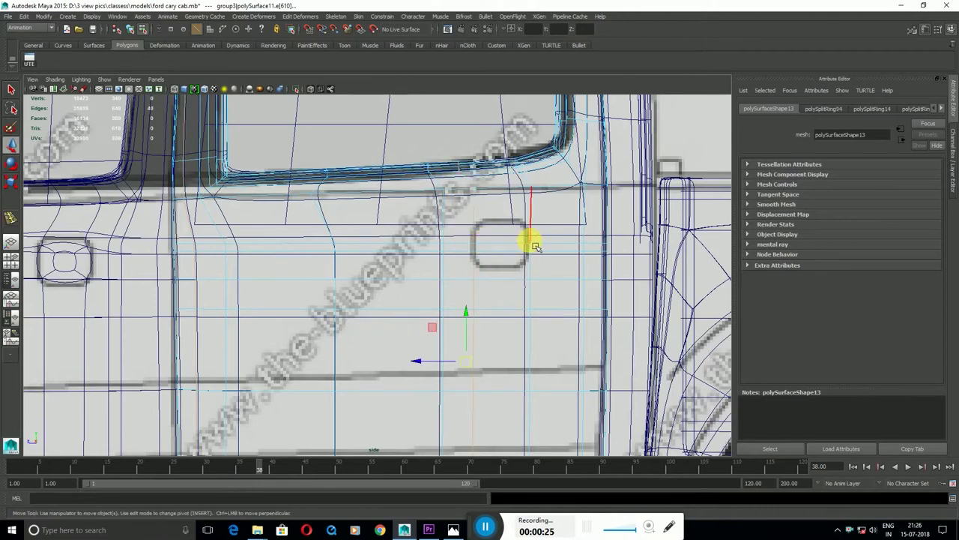
pyautogui.press('F8')
# In maximized perspective, zoom in and select the rear door.
pyautogui.press('space')
pyautogui.press('space')
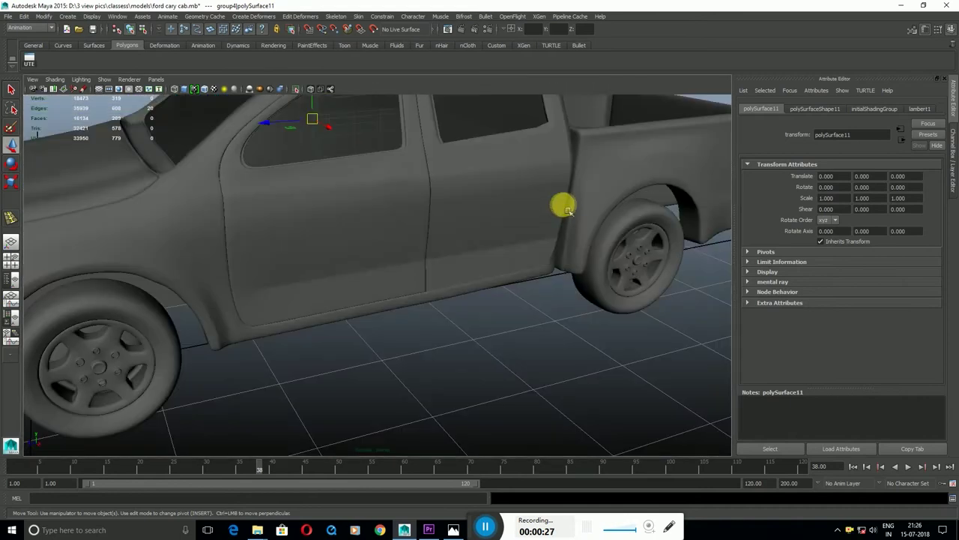
pyautogui.keyDown('alt'); pyautogui.moveTo(563, 208); pyautogui.dragTo(480, 223); pyautogui.keyUp('alt')
pyautogui.click(480, 223)
pyautogui.keyDown('shift'); pyautogui.click(324, 243); pyautogui.keyUp('shift')
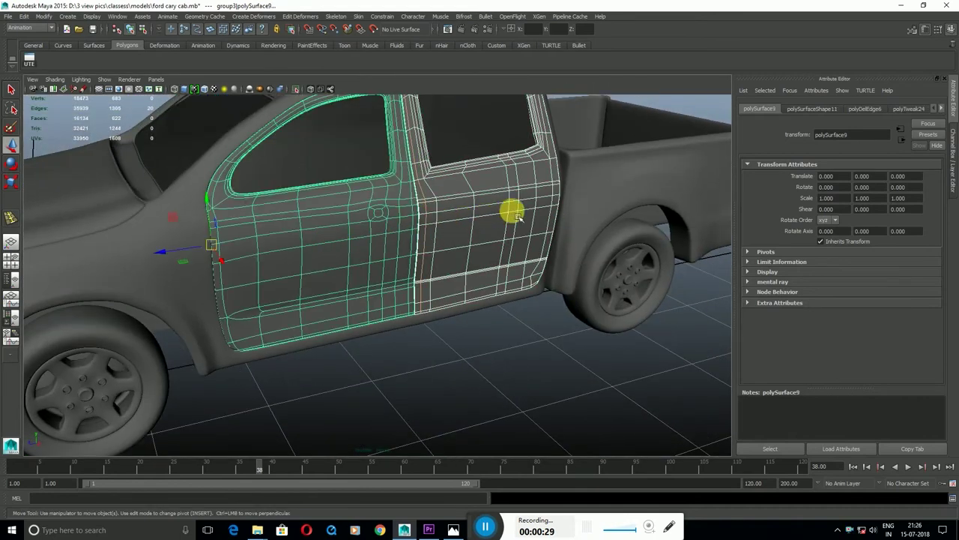
pyautogui.scroll(3, 516, 216)
pyautogui.click(470, 221)
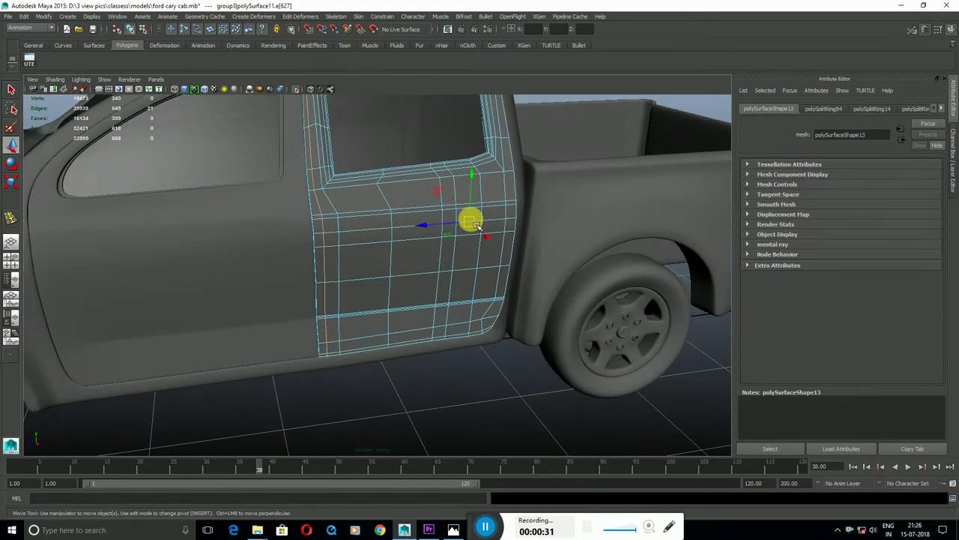
pyautogui.scroll(3, 495, 199)
# Select the handle face on the door and raise it slightly to match the blueprint.
pyautogui.press('F11')
pyautogui.click(534, 178)
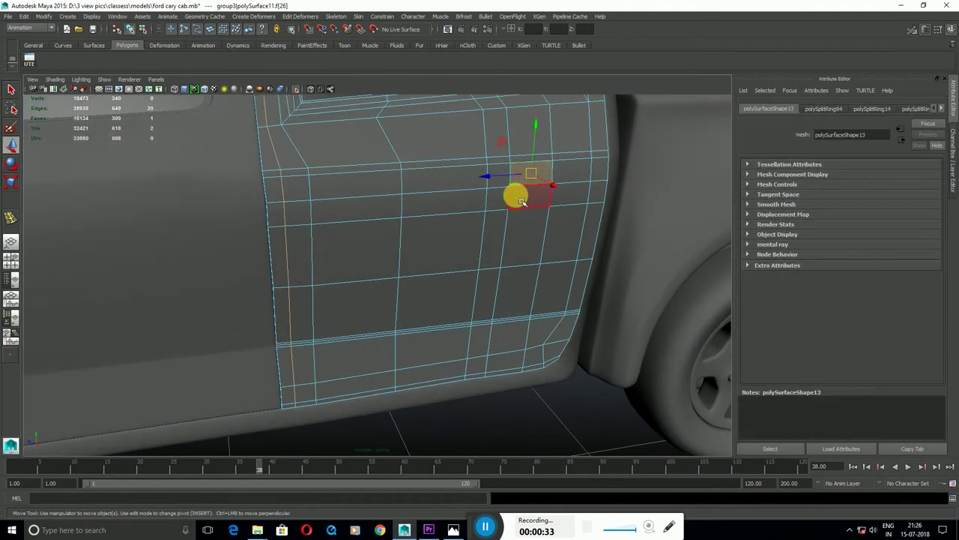
pyautogui.press('space')
pyautogui.press('space')
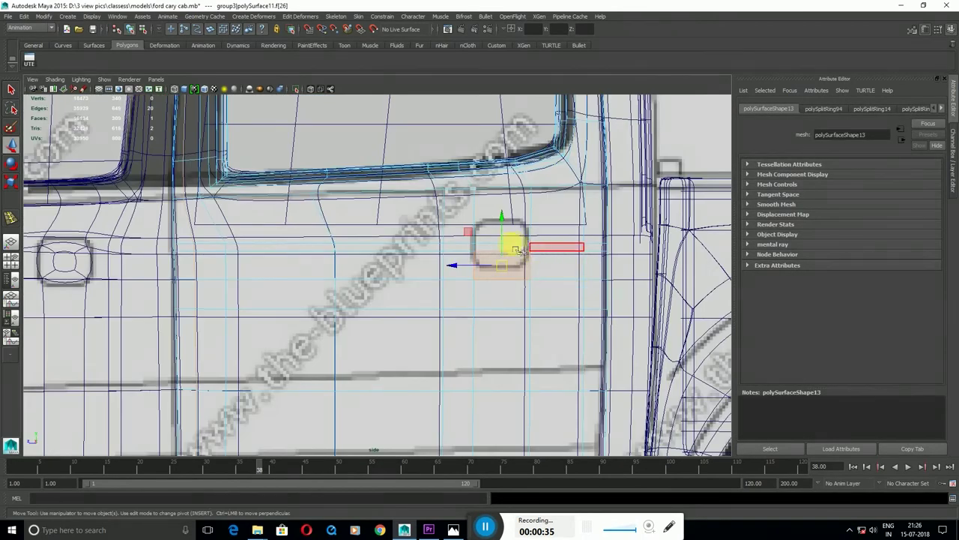
pyautogui.moveTo(537, 256); pyautogui.dragTo(428, 251)
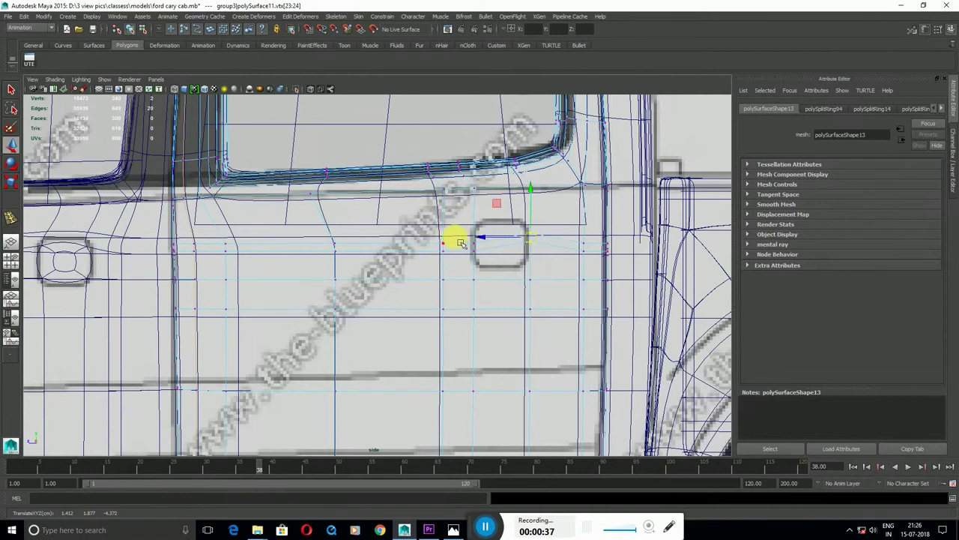
pyautogui.press('space')
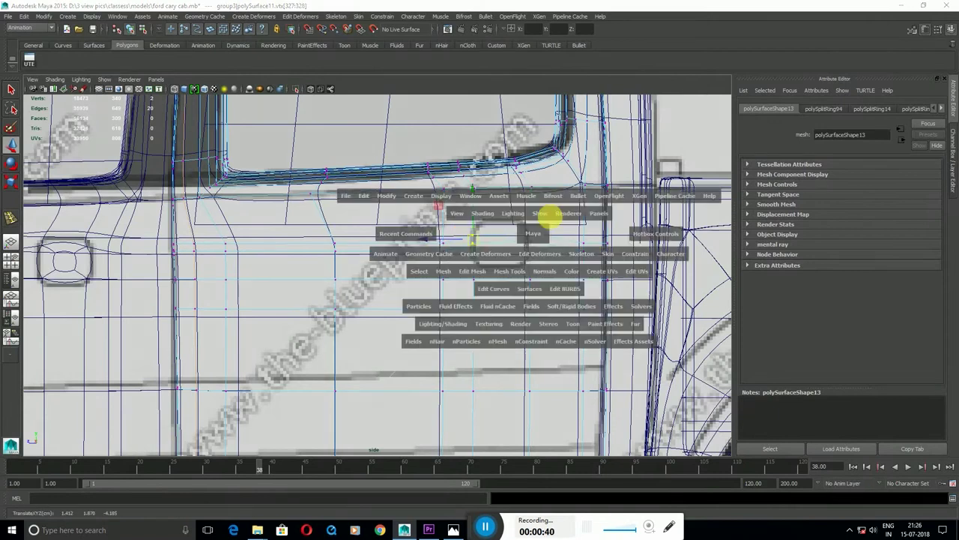
pyautogui.press('space')
pyautogui.keyDown('alt'); pyautogui.moveTo(548, 233); pyautogui.dragTo(491, 262); pyautogui.keyUp('alt')
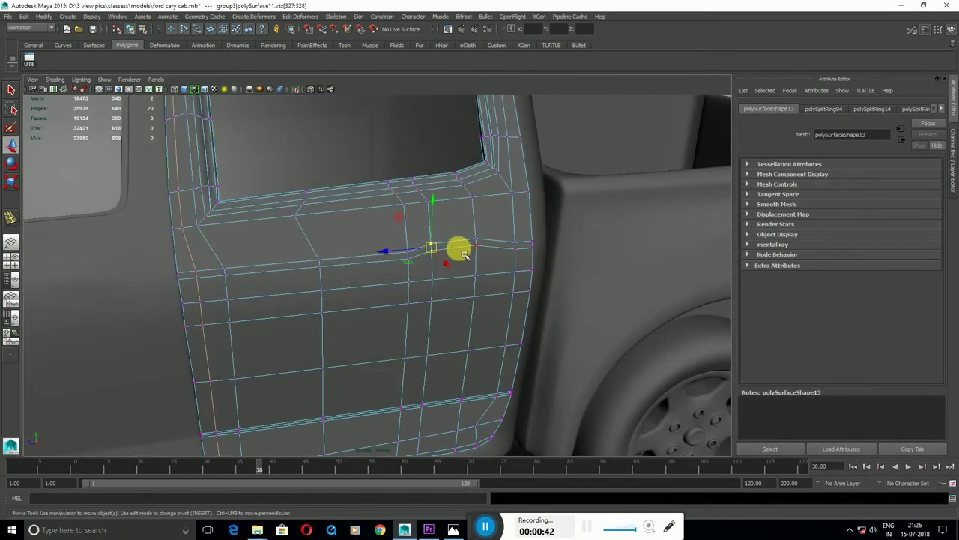
# Extrude the door's handle face, scale it inward and push it into the door.
pyautogui.press('f')
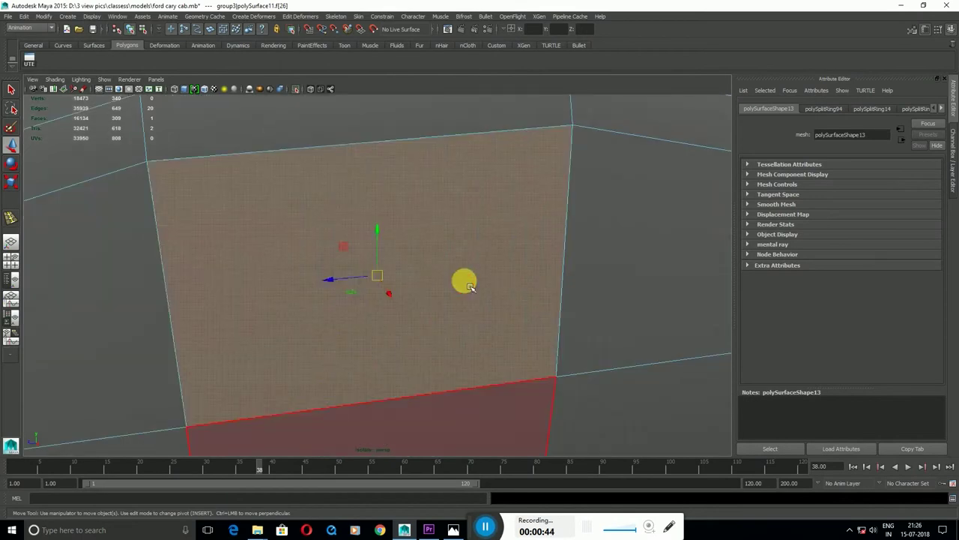
pyautogui.keyDown('alt'); pyautogui.moveTo(463, 278); pyautogui.dragTo(424, 302, button='right'); pyautogui.keyUp('alt')
pyautogui.keyDown('alt'); pyautogui.moveTo(450, 285); pyautogui.dragTo(522, 248); pyautogui.keyUp('alt')
pyautogui.keyDown('shift'); pyautogui.rightClick(525, 259); pyautogui.keyUp('shift')
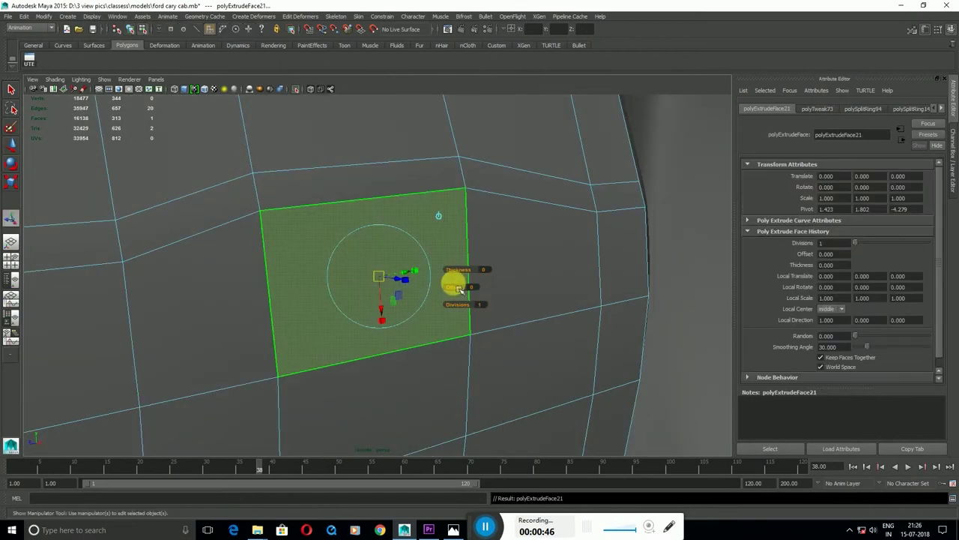
pyautogui.moveTo(497, 300); pyautogui.dragTo(482, 299, button='middle')
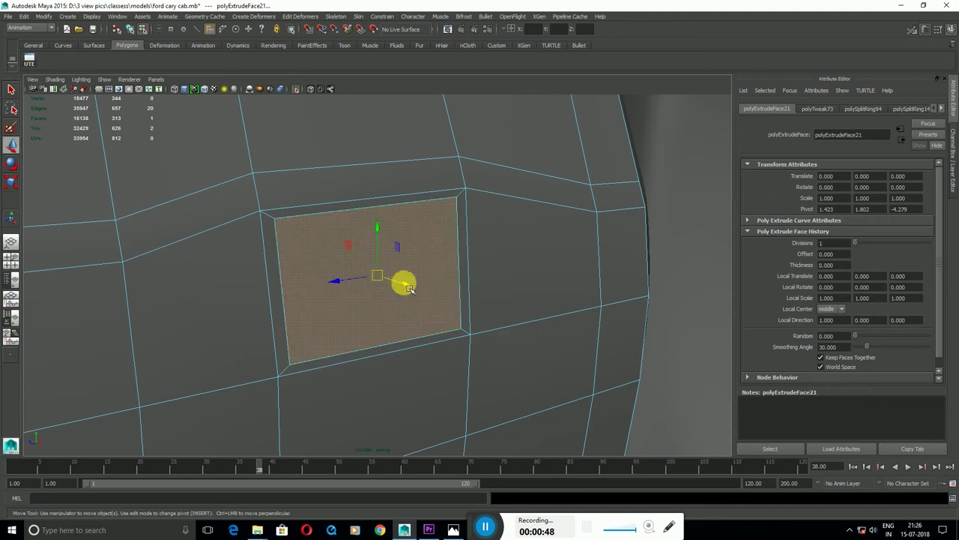
pyautogui.moveTo(408, 288); pyautogui.dragTo(404, 285)
# Extrude the recessed face again, shrink it to a thin border and push it deeper.
pyautogui.keyDown('shift'); pyautogui.moveTo(404, 286); pyautogui.dragTo(402, 285, button='right'); pyautogui.keyUp('shift')
pyautogui.moveTo(403, 285); pyautogui.dragTo(391, 277, button='middle')
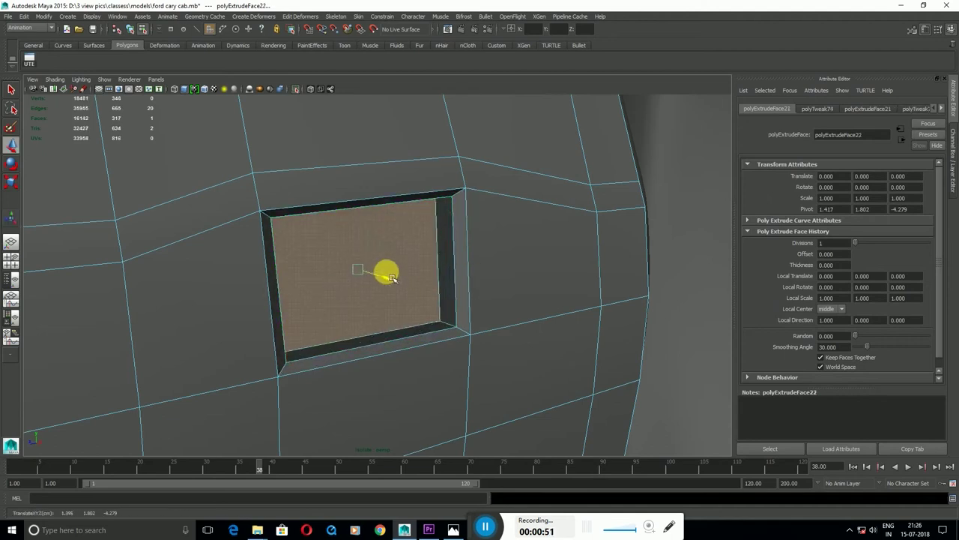
pyautogui.moveTo(469, 314); pyautogui.dragTo(456, 314, button='middle')
pyautogui.moveTo(381, 277); pyautogui.dragTo(393, 283)
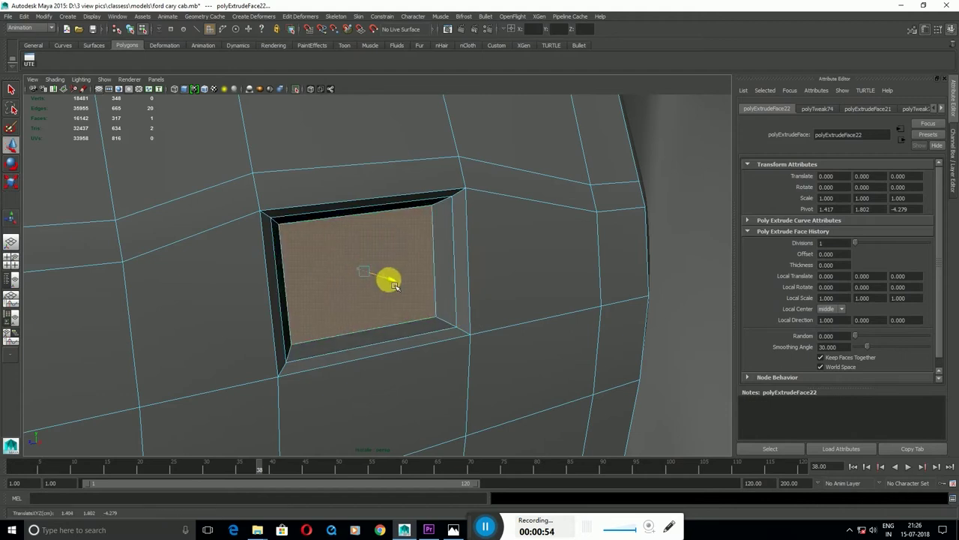
# Preview the body smoothed, deselect it and inspect the rounded handle pocket.
pyautogui.scroll(-5, 397, 319)
pyautogui.press('F8')
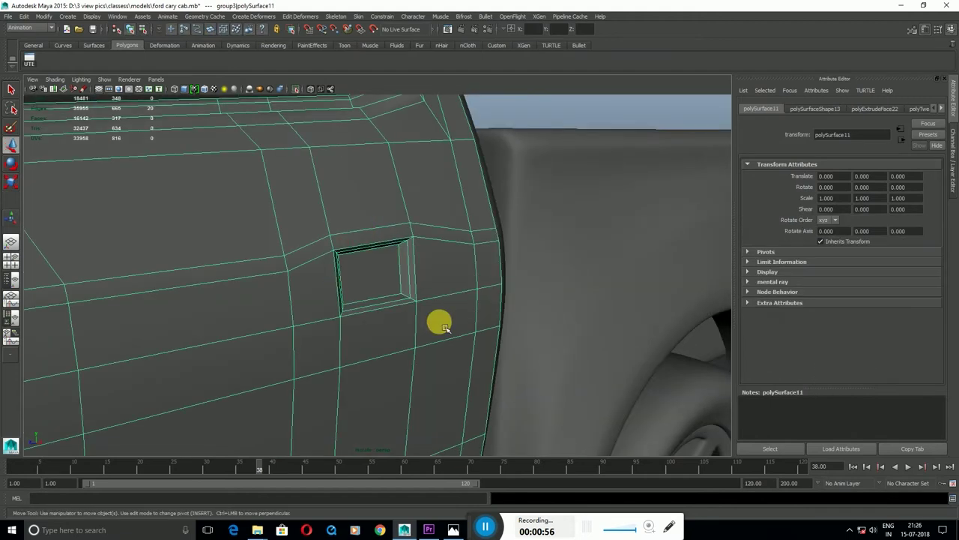
pyautogui.press('3')
pyautogui.click(546, 122)
pyautogui.moveTo(547, 122)
pyautogui.keyDown('alt'); pyautogui.mouseDown()
pyautogui.moveTo(475, 257)
pyautogui.moveTo(456, 247)
pyautogui.moveTo(447, 284)
pyautogui.mouseUp(); pyautogui.keyUp('alt')
pyautogui.scroll(-3, 447, 285)
pyautogui.moveTo(437, 321)
pyautogui.keyDown('alt'); pyautogui.mouseDown()
pyautogui.moveTo(452, 307)
pyautogui.moveTo(407, 302)
pyautogui.mouseUp(); pyautogui.keyUp('alt')
pyautogui.scroll(2, 407, 302)
pyautogui.keyDown('alt'); pyautogui.moveTo(429, 309); pyautogui.dragTo(372, 317, button='middle'); pyautogui.keyUp('alt')
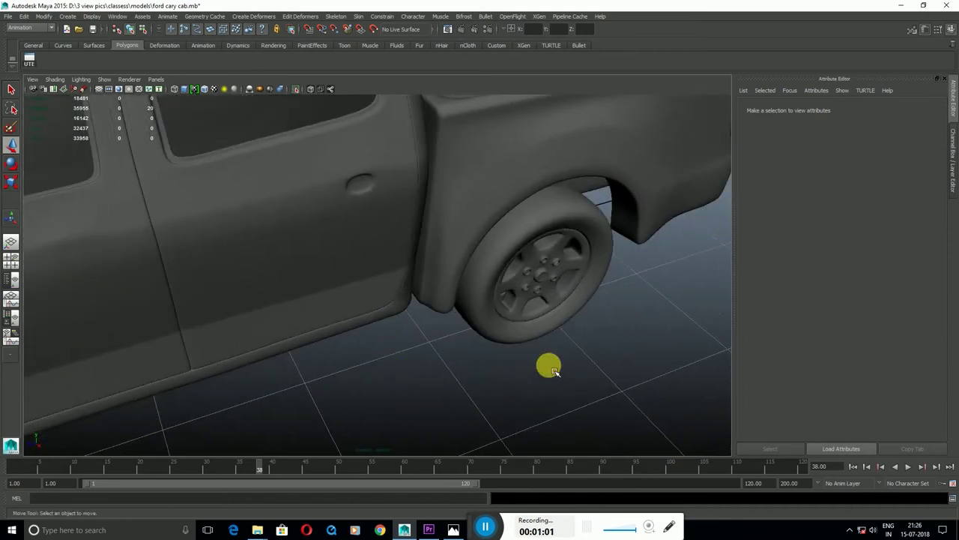
# Create a long, thin polygon box beside the truck and stretch it taller along Y.
pyautogui.keyDown('shift'); pyautogui.rightClick(548, 367); pyautogui.keyUp('shift')
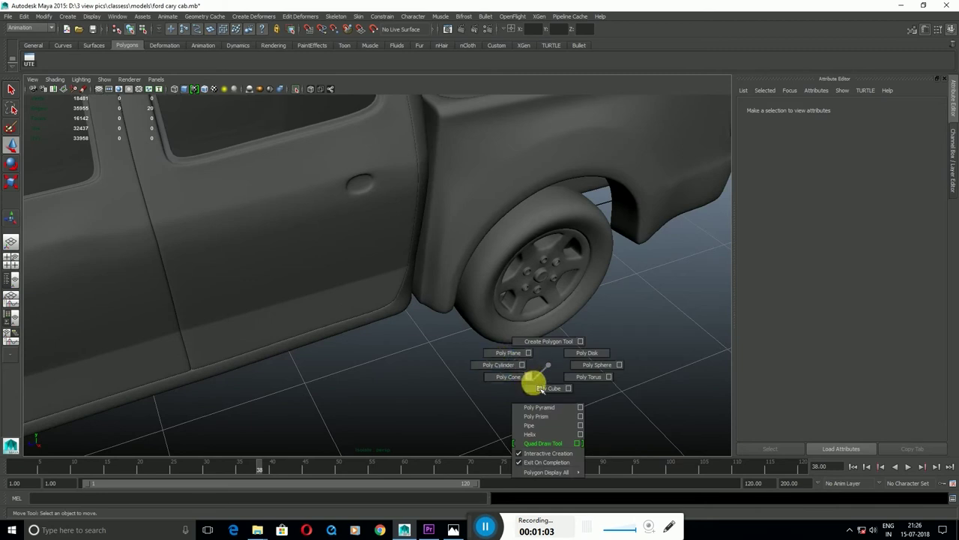
pyautogui.click(539, 387)
pyautogui.press('space')
pyautogui.press('space')
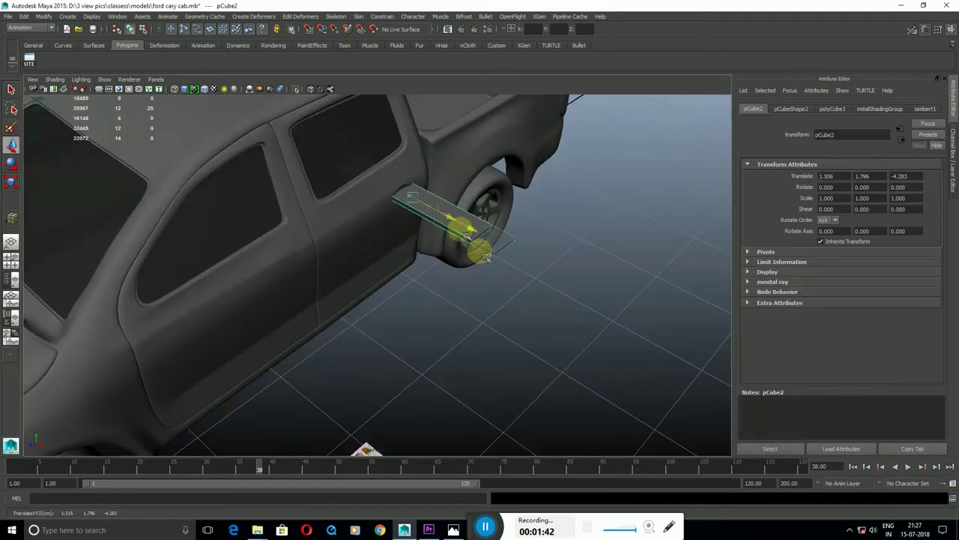
pyautogui.moveTo(471, 246)
pyautogui.mouseDown()
pyautogui.moveTo(520, 281)
pyautogui.moveTo(501, 248)
pyautogui.mouseUp()
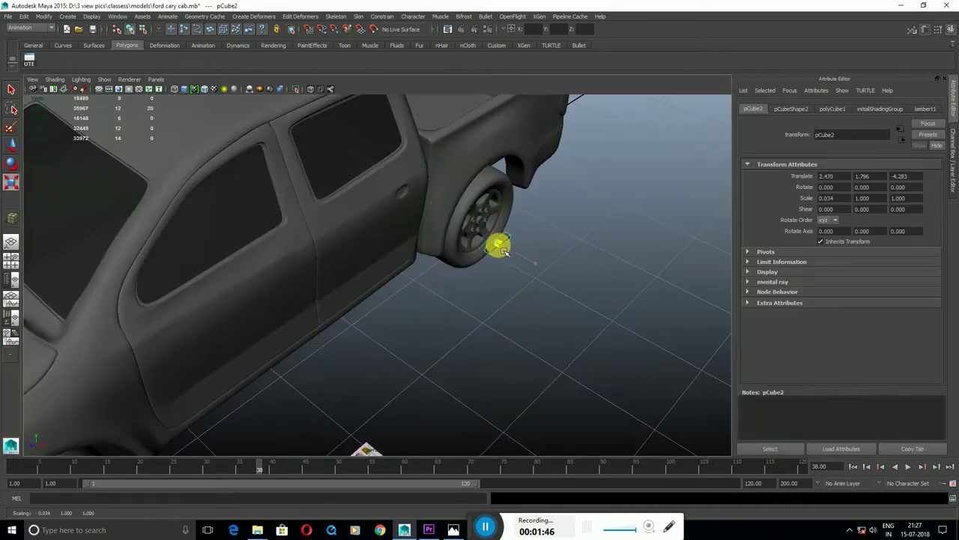
pyautogui.press('f')
pyautogui.scroll(-3, 456, 276)
pyautogui.moveTo(455, 276)
pyautogui.keyDown('alt'); pyautogui.mouseDown()
pyautogui.moveTo(499, 254)
pyautogui.moveTo(428, 281)
pyautogui.mouseUp(); pyautogui.keyUp('alt')
pyautogui.moveTo(385, 234)
pyautogui.mouseDown()
pyautogui.moveTo(385, 219)
pyautogui.moveTo(413, 275)
pyautogui.moveTo(424, 274)
pyautogui.moveTo(372, 273)
pyautogui.mouseUp()
# Insert two edge loops across the new box.
pyautogui.keyDown('shift'); pyautogui.moveTo(372, 273); pyautogui.dragTo(357, 295, button='right'); pyautogui.keyUp('shift')
pyautogui.click(361, 289)
pyautogui.moveTo(360, 289)
pyautogui.keyDown('alt'); pyautogui.mouseDown()
pyautogui.moveTo(407, 317)
pyautogui.moveTo(430, 274)
pyautogui.moveTo(411, 280)
pyautogui.mouseUp(); pyautogui.keyUp('alt')
pyautogui.click(424, 268)
# Select and reshape the edges at the box's end.
pyautogui.press('w')
pyautogui.press('F8')
pyautogui.click(370, 281)
pyautogui.moveTo(295, 274); pyautogui.dragTo(360, 331)
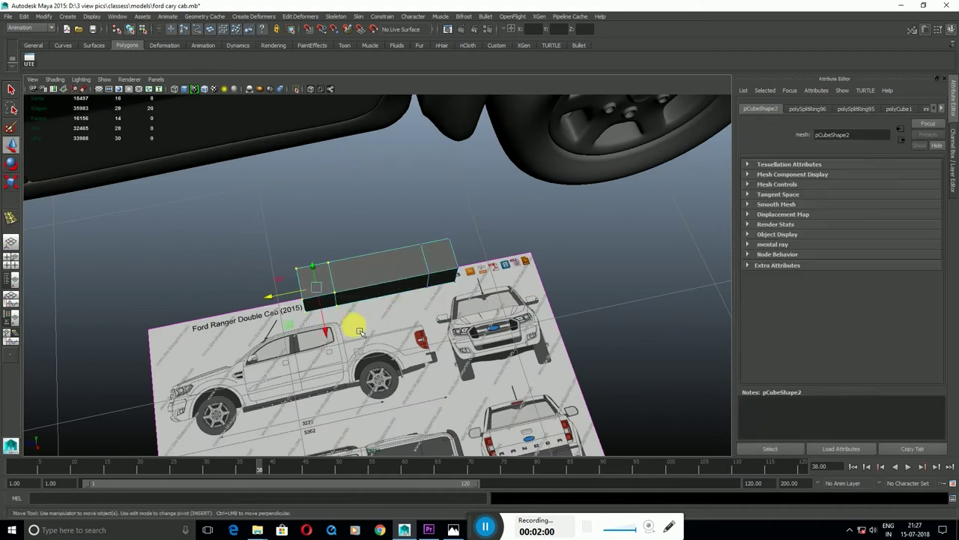
pyautogui.moveTo(247, 302)
pyautogui.keyDown('alt'); pyautogui.mouseDown()
pyautogui.moveTo(306, 312)
pyautogui.moveTo(362, 300)
pyautogui.mouseUp(); pyautogui.keyUp('alt')
# Extrude pCube2's end face twice, pulling out two sideways arms into a C-shaped bracket.
pyautogui.press('space')
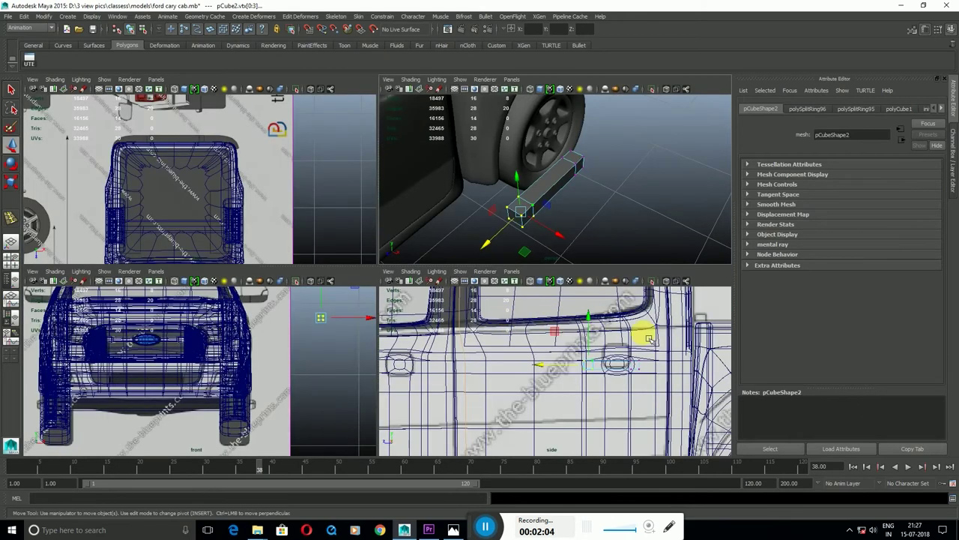
pyautogui.press('space')
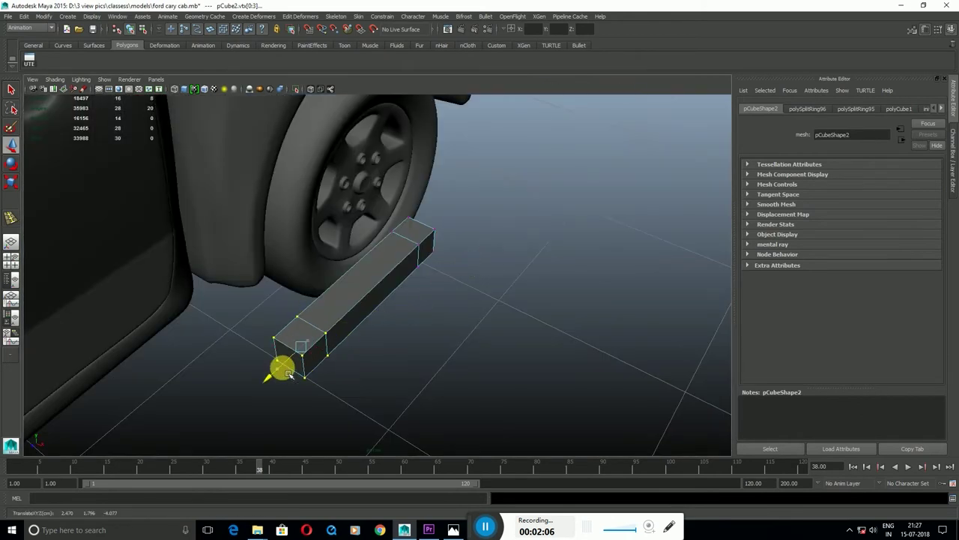
pyautogui.click(390, 260)
pyautogui.press('F8')
pyautogui.moveTo(389, 260)
pyautogui.keyDown('alt'); pyautogui.mouseDown()
pyautogui.moveTo(462, 280)
pyautogui.moveTo(471, 341)
pyautogui.mouseUp(); pyautogui.keyUp('alt')
pyautogui.press('F11')
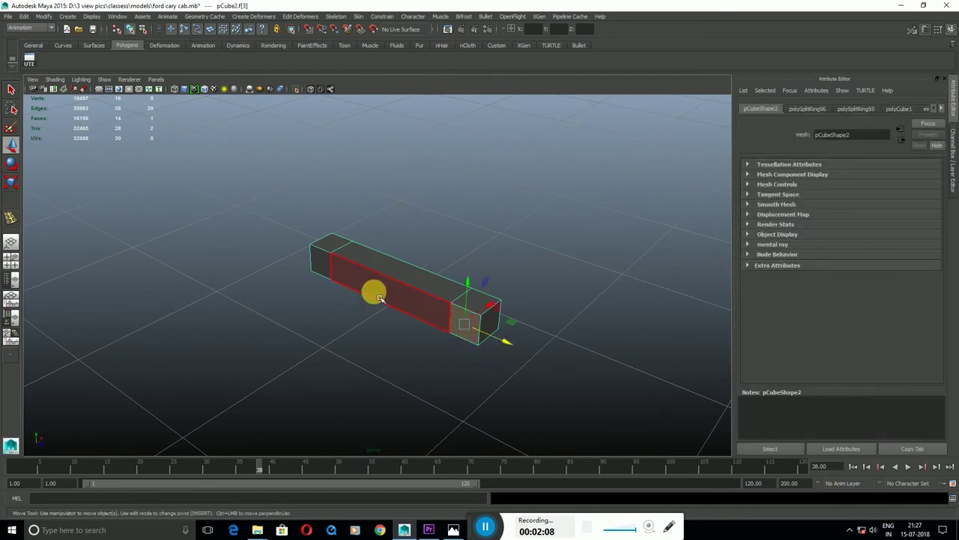
pyautogui.click(407, 250)
pyautogui.hotkey('ctrl', 'e')
pyautogui.moveTo(407, 250)
pyautogui.keyDown('alt'); pyautogui.mouseDown()
pyautogui.moveTo(423, 364)
pyautogui.moveTo(374, 401)
pyautogui.moveTo(396, 396)
pyautogui.moveTo(370, 397)
pyautogui.moveTo(375, 332)
pyautogui.moveTo(328, 364)
pyautogui.moveTo(384, 346)
pyautogui.mouseUp(); pyautogui.keyUp('alt')
pyautogui.hotkey('ctrl', 'e')
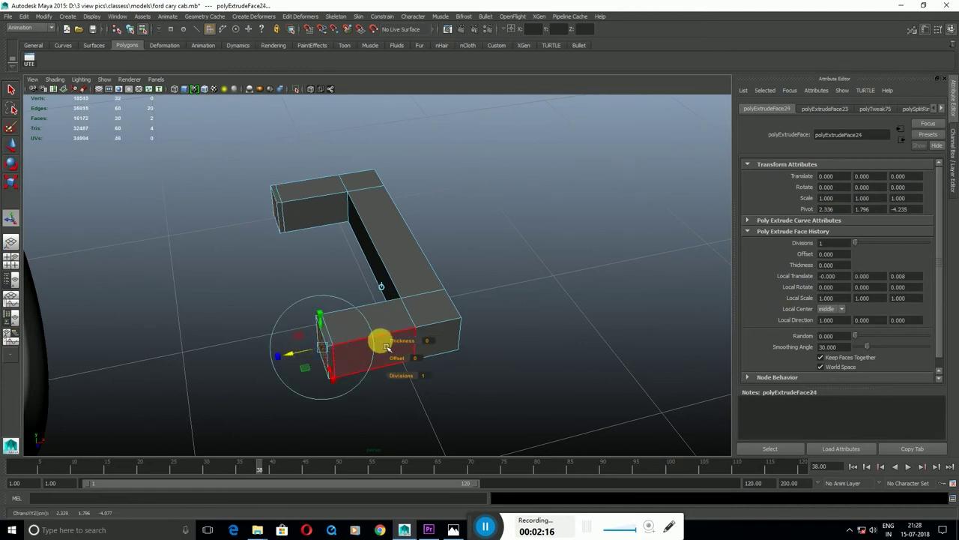
pyautogui.press('F8')
pyautogui.click(396, 339)
# Insert edge loops along the bracket's beam and near its corner.
pyautogui.press('f')
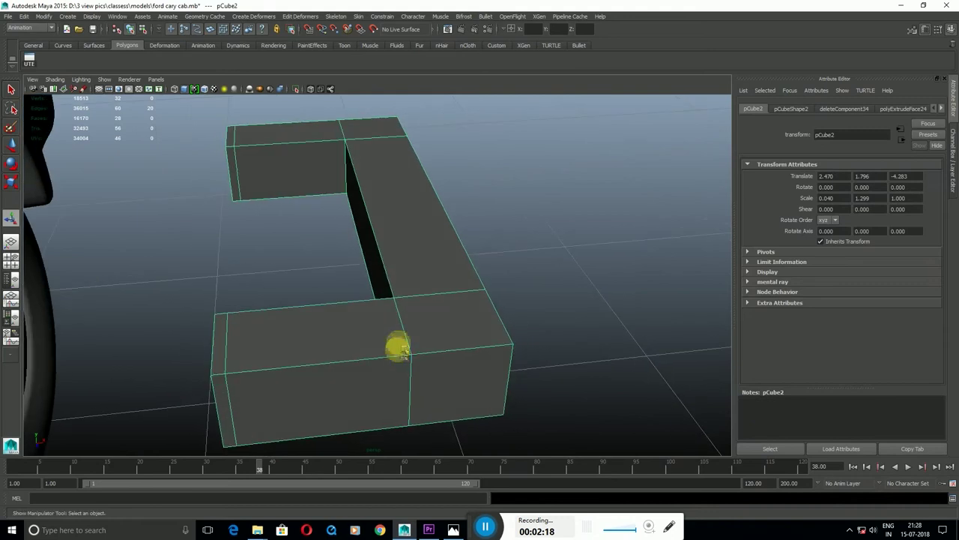
pyautogui.keyDown('alt'); pyautogui.moveTo(425, 324); pyautogui.dragTo(332, 251); pyautogui.keyUp('alt')
pyautogui.keyDown('shift'); pyautogui.moveTo(332, 252); pyautogui.dragTo(319, 261, button='right'); pyautogui.keyUp('shift')
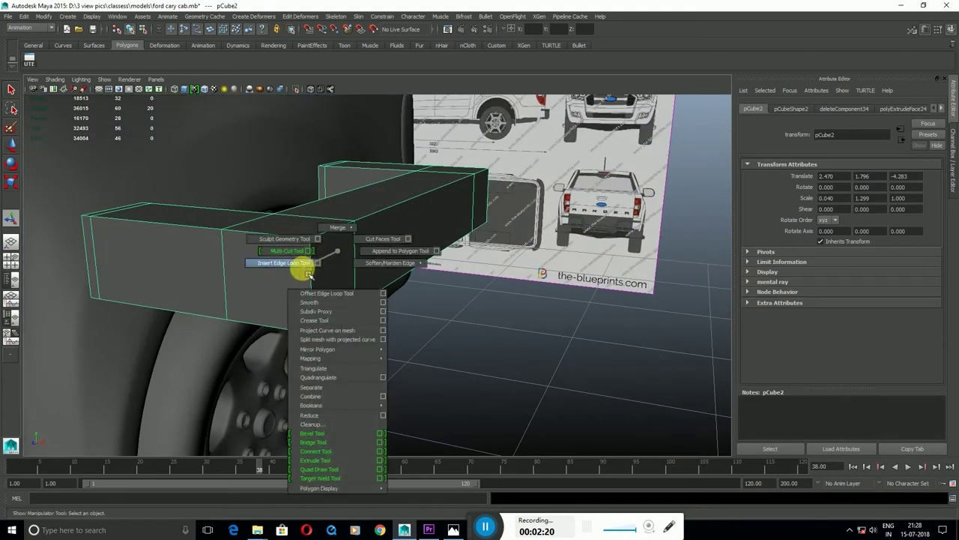
pyautogui.click(315, 264)
pyautogui.click(313, 309)
pyautogui.keyDown('alt'); pyautogui.moveTo(317, 285); pyautogui.dragTo(336, 242); pyautogui.keyUp('alt')
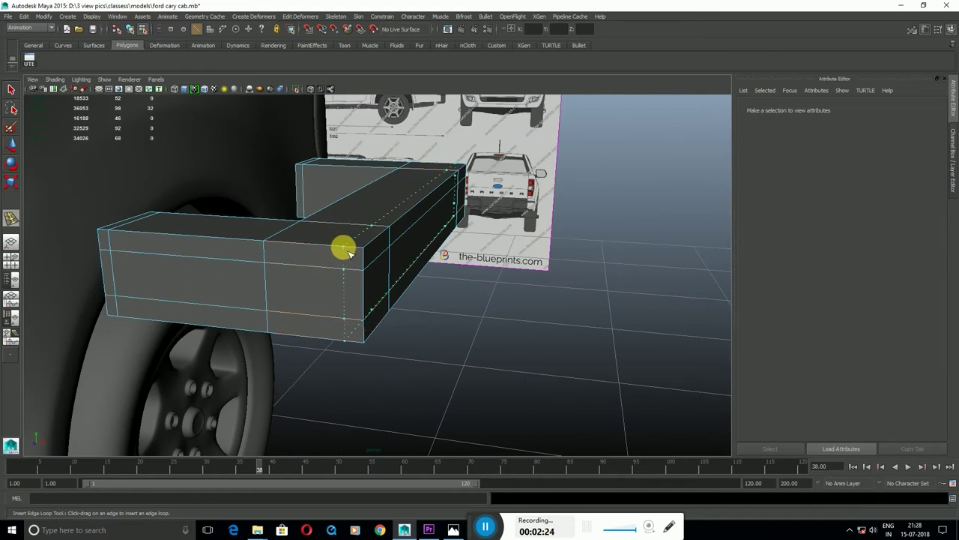
pyautogui.click(342, 248)
# Add further supporting edge loops on the beam and near the arm end.
pyautogui.keyDown('alt'); pyautogui.moveTo(267, 240); pyautogui.dragTo(277, 289); pyautogui.keyUp('alt')
pyautogui.click(277, 271)
pyautogui.click(282, 259)
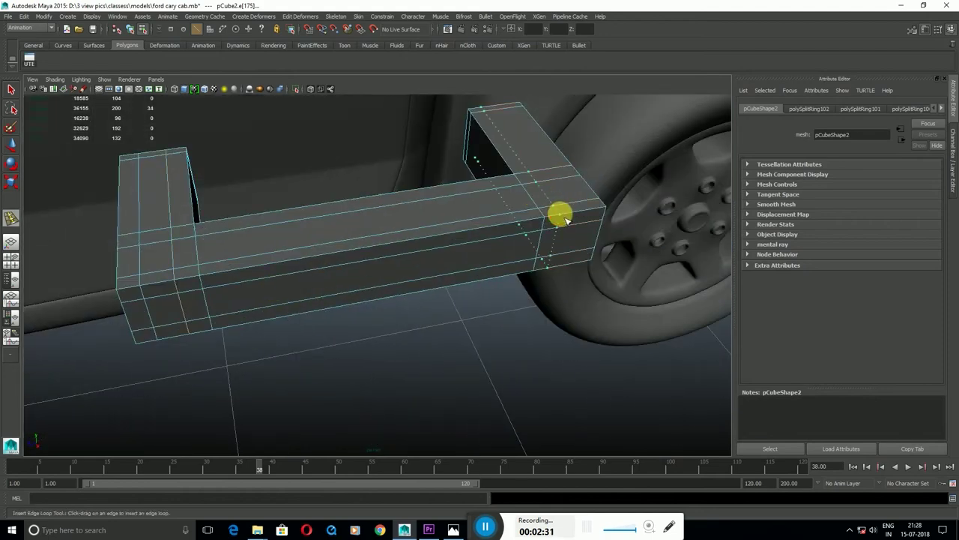
pyautogui.click(566, 219)
pyautogui.click(598, 215)
pyautogui.moveTo(598, 215)
pyautogui.keyDown('alt'); pyautogui.mouseDown()
pyautogui.moveTo(612, 175)
pyautogui.moveTo(647, 193)
pyautogui.moveTo(312, 223)
pyautogui.moveTo(284, 276)
pyautogui.mouseUp(); pyautogui.keyUp('alt')
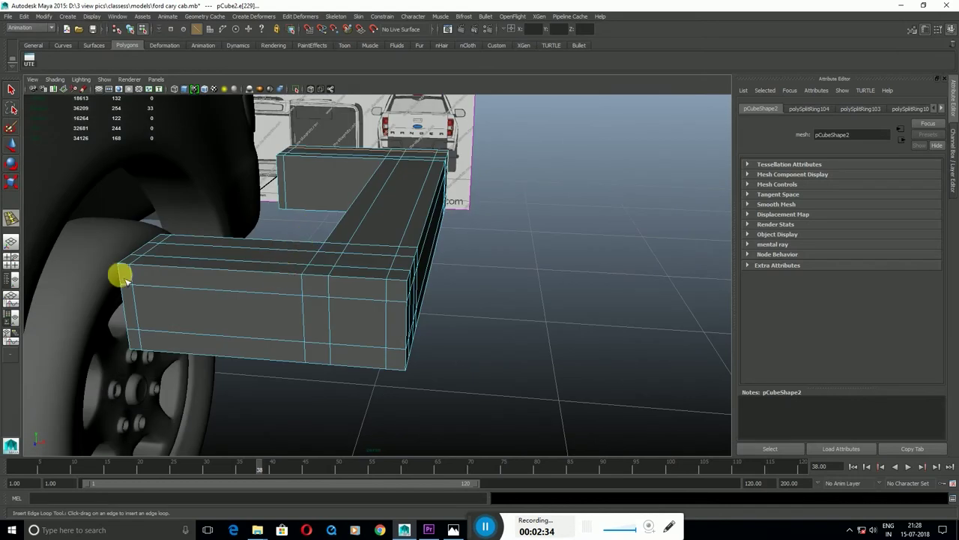
# Apply Edit Edge Flow to an edge on the front arm, then repeat it.
pyautogui.press('w')
pyautogui.click(278, 284)
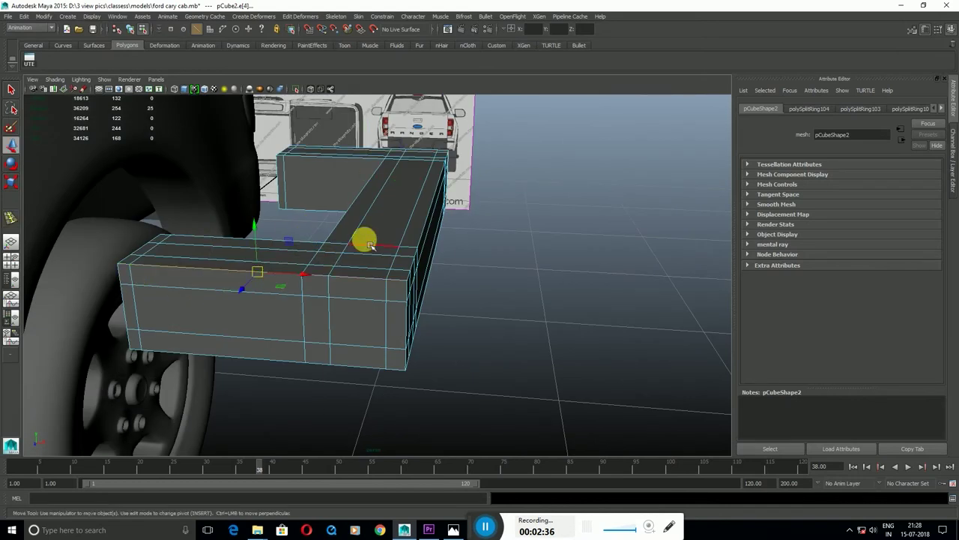
pyautogui.keyDown('shift'); pyautogui.moveTo(364, 243); pyautogui.dragTo(353, 311, button='right'); pyautogui.keyUp('shift')
pyautogui.keyDown('alt'); pyautogui.moveTo(353, 311); pyautogui.dragTo(299, 328); pyautogui.keyUp('alt')
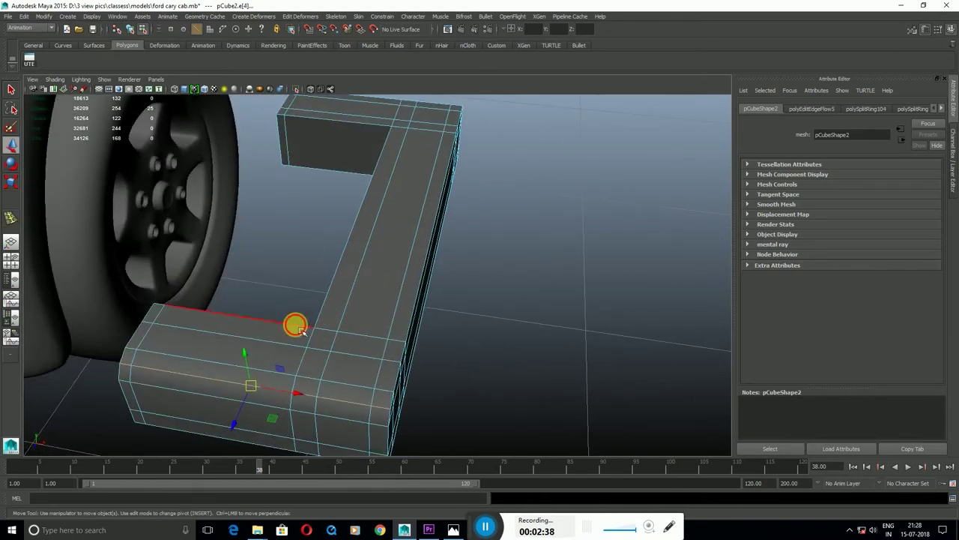
pyautogui.press('g')
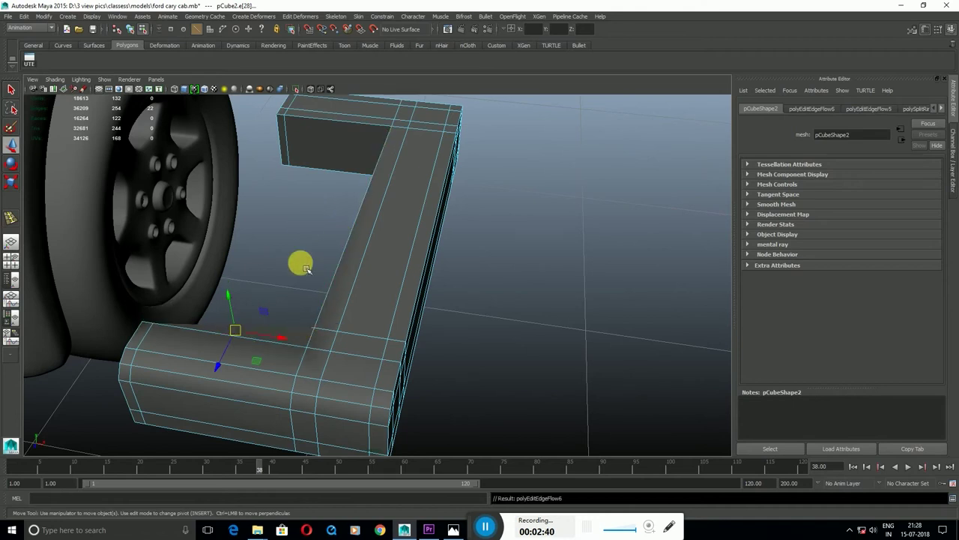
pyautogui.keyDown('alt'); pyautogui.moveTo(338, 340); pyautogui.dragTo(353, 337); pyautogui.keyUp('alt')
pyautogui.press('F8')
# Insert edge loops on the bracket and along the beam toward the far arm.
pyautogui.keyDown('shift'); pyautogui.rightClick(347, 302); pyautogui.keyUp('shift')
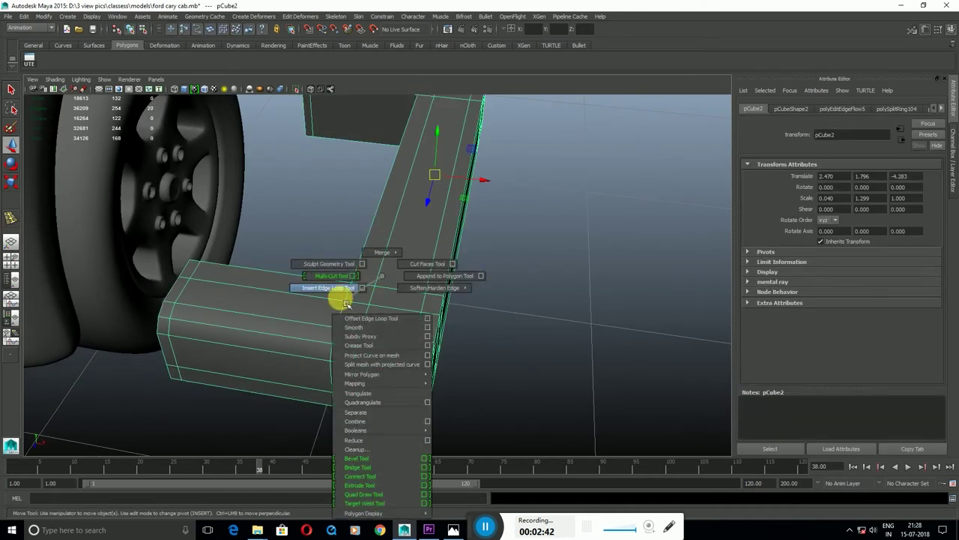
pyautogui.click(347, 303)
pyautogui.click(341, 282)
pyautogui.keyDown('alt'); pyautogui.moveTo(342, 275); pyautogui.dragTo(424, 217); pyautogui.keyUp('alt')
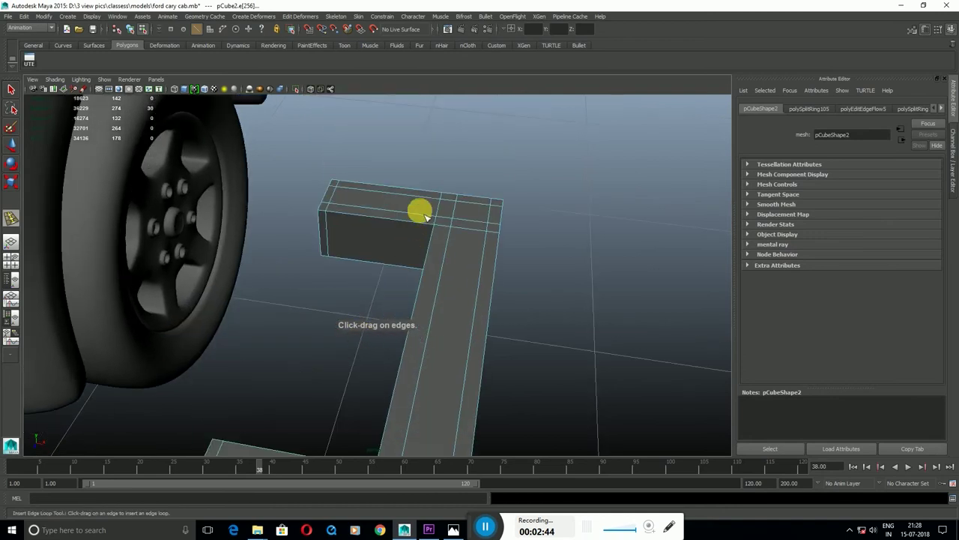
pyautogui.click(424, 227)
pyautogui.press('w')
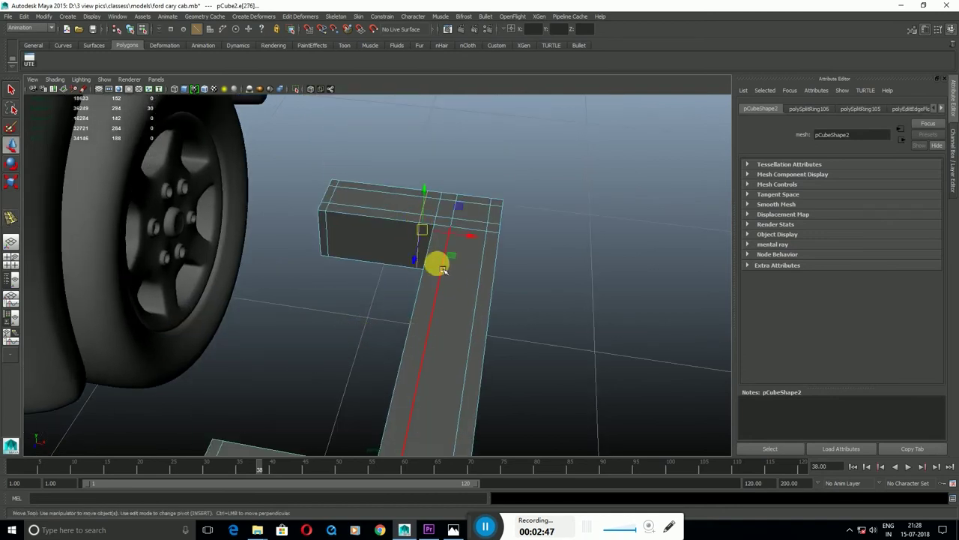
pyautogui.keyDown('alt'); pyautogui.moveTo(442, 270); pyautogui.dragTo(477, 262); pyautogui.keyUp('alt')
# Add loops across the handle beam and top, undoing a misplaced one, then apply Edit Edge Flow.
pyautogui.keyDown('shift'); pyautogui.rightClick(375, 224); pyautogui.keyUp('shift')
pyautogui.click(386, 236)
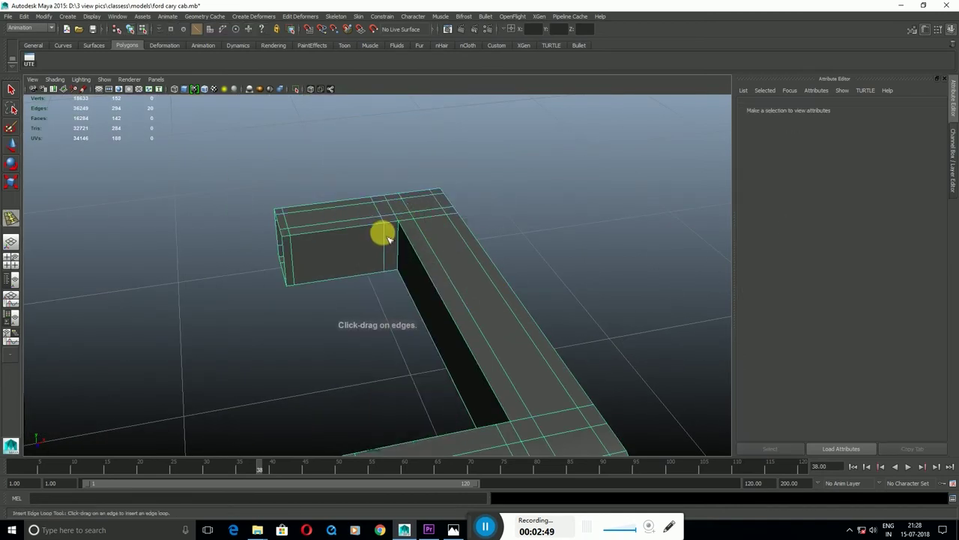
pyautogui.click(387, 239)
pyautogui.click(388, 259)
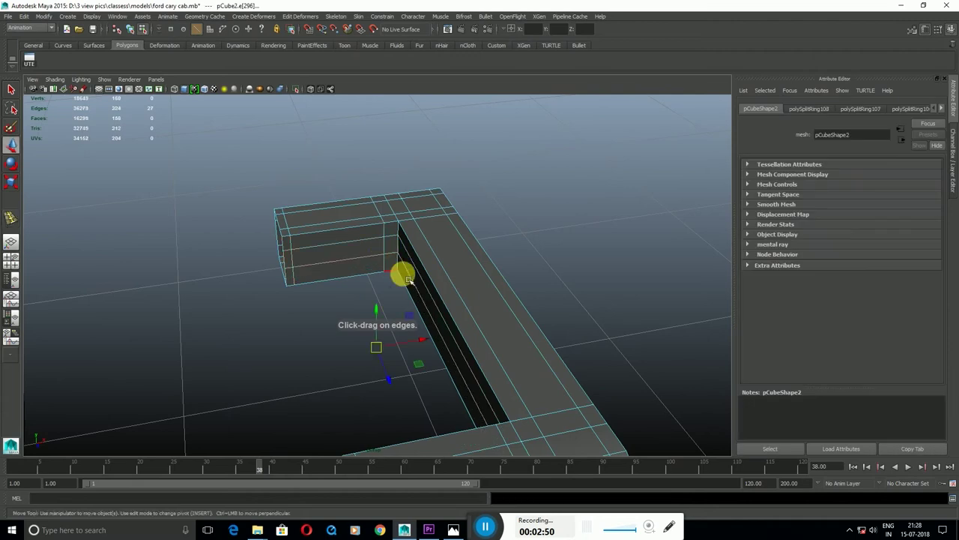
pyautogui.hotkey('ctrl', 'z')
pyautogui.click(415, 220)
pyautogui.press('w')
pyautogui.keyDown('shift'); pyautogui.moveTo(415, 219); pyautogui.dragTo(412, 259, button='right'); pyautogui.keyUp('shift')
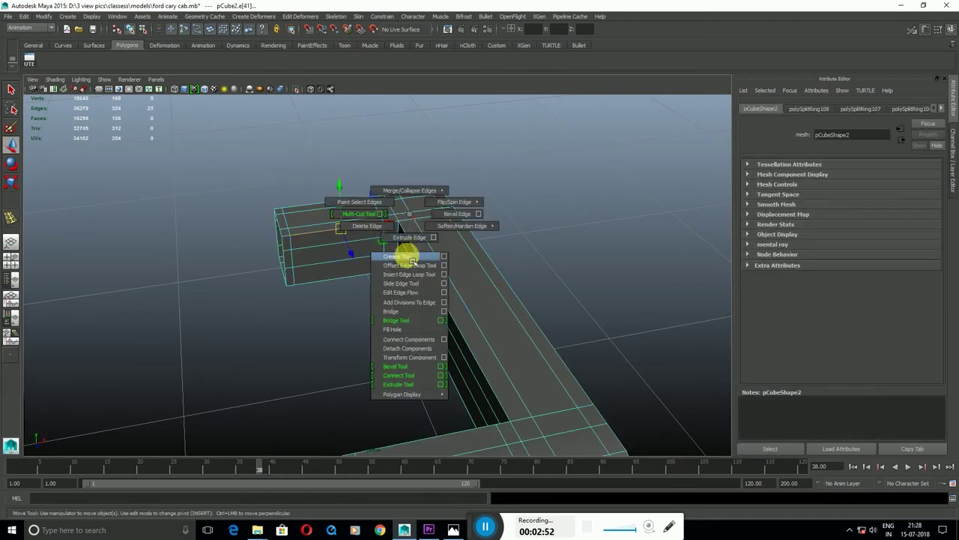
pyautogui.keyDown('shift'); pyautogui.moveTo(410, 297); pyautogui.dragTo(410, 297, button='right'); pyautogui.keyUp('shift')
pyautogui.keyDown('alt'); pyautogui.moveTo(413, 290); pyautogui.dragTo(525, 283); pyautogui.keyUp('alt')
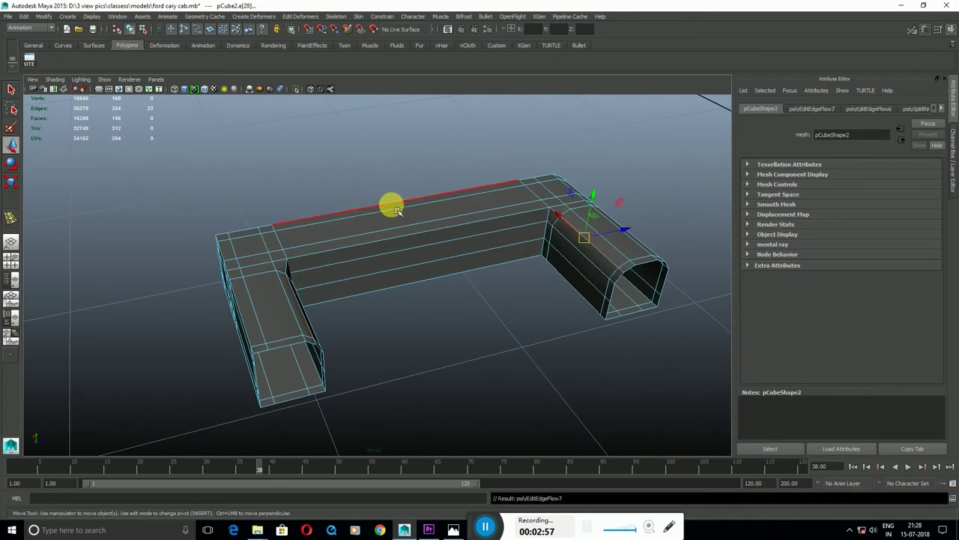
# Reapply edge flow to a handle edge, then undo the change.
pyautogui.click(405, 229)
pyautogui.press('g')
pyautogui.moveTo(284, 252)
pyautogui.keyDown('alt'); pyautogui.mouseDown()
pyautogui.moveTo(388, 231)
pyautogui.moveTo(343, 247)
pyautogui.moveTo(306, 222)
pyautogui.mouseUp(); pyautogui.keyUp('alt')
pyautogui.keyDown('shift'); pyautogui.moveTo(305, 223); pyautogui.dragTo(310, 268, button='right'); pyautogui.keyUp('shift')
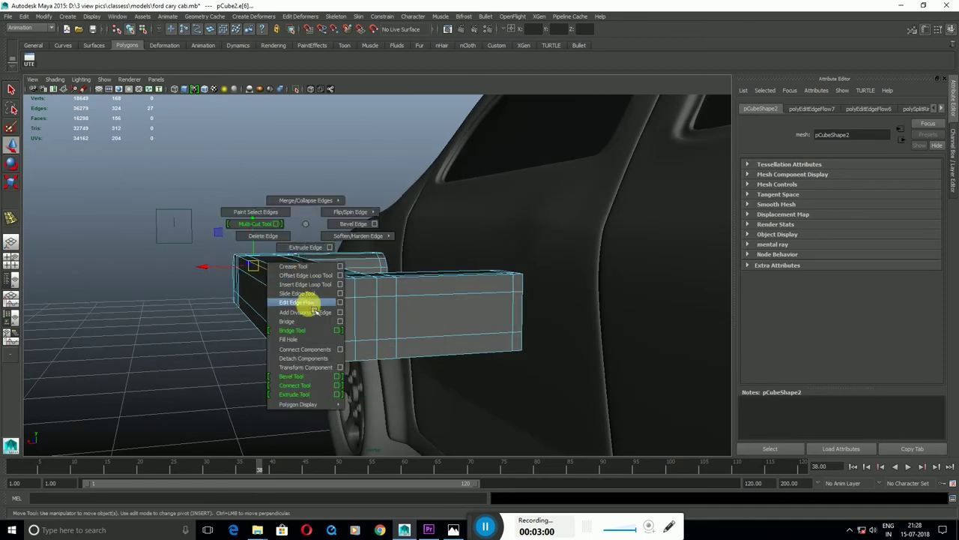
pyautogui.keyDown('shift'); pyautogui.moveTo(313, 309); pyautogui.dragTo(314, 309, button='right'); pyautogui.keyUp('shift')
pyautogui.hotkey('ctrl', 'z')
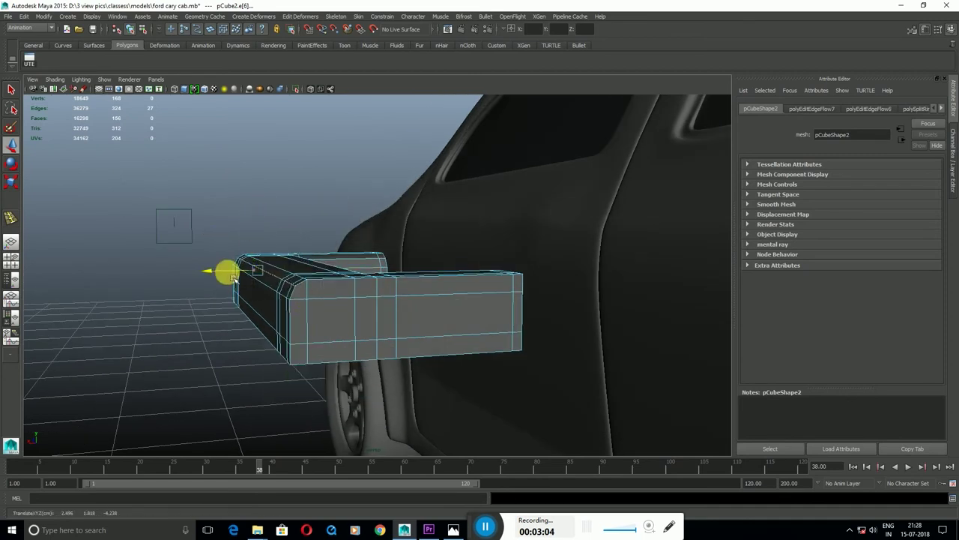
# Slide an inner grip edge sideways and reflow it to follow the curve.
pyautogui.keyDown('alt'); pyautogui.moveTo(232, 275); pyautogui.dragTo(274, 317); pyautogui.keyUp('alt')
pyautogui.click(337, 278)
pyautogui.keyDown('shift'); pyautogui.moveTo(337, 278); pyautogui.dragTo(332, 327, button='right'); pyautogui.keyUp('shift')
pyautogui.hotkey('ctrl', 'z')
pyautogui.moveTo(259, 310); pyautogui.dragTo(219, 332, button='middle')
pyautogui.keyDown('alt'); pyautogui.moveTo(395, 364); pyautogui.dragTo(364, 299); pyautogui.keyUp('alt')
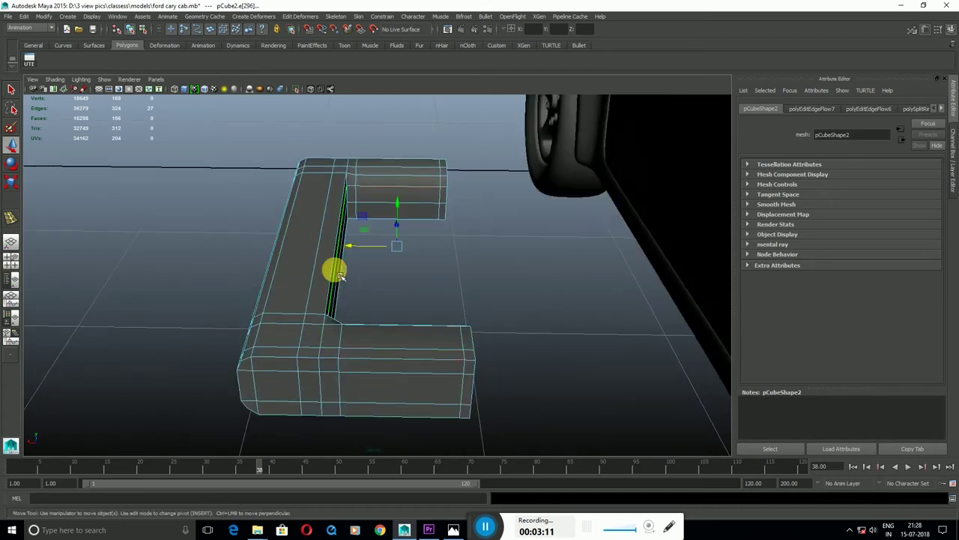
pyautogui.keyDown('shift'); pyautogui.moveTo(383, 251); pyautogui.dragTo(373, 313, button='right'); pyautogui.keyUp('shift')
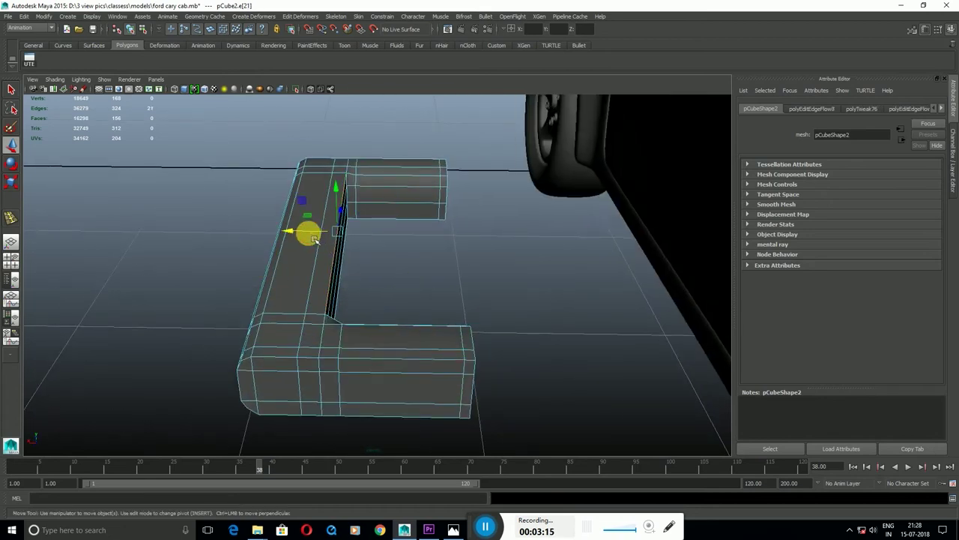
pyautogui.moveTo(310, 232)
pyautogui.keyDown('alt'); pyautogui.mouseDown()
pyautogui.moveTo(347, 210)
pyautogui.moveTo(332, 216)
pyautogui.moveTo(337, 285)
pyautogui.moveTo(364, 240)
pyautogui.moveTo(360, 246)
pyautogui.moveTo(398, 240)
pyautogui.moveTo(390, 403)
pyautogui.moveTo(313, 380)
pyautogui.moveTo(359, 373)
pyautogui.mouseUp(); pyautogui.keyUp('alt')
# Shift neighbouring grip edges and open Edit Edge Flow Options with Adjust Edge Flow 1.0000.
pyautogui.click(366, 277)
pyautogui.click(390, 403)
pyautogui.moveTo(561, 353)
pyautogui.mouseDown()
pyautogui.moveTo(424, 357)
pyautogui.moveTo(568, 333)
pyautogui.mouseUp()
pyautogui.moveTo(606, 296)
pyautogui.keyDown('shift'); pyautogui.mouseDown(button='right')
pyautogui.moveTo(619, 371)
pyautogui.moveTo(642, 374)
pyautogui.mouseUp(button='right'); pyautogui.keyUp('shift')
# Apply the edge flow at 1.0000 and close the Edit Edge Flow Options.
pyautogui.click(544, 201)
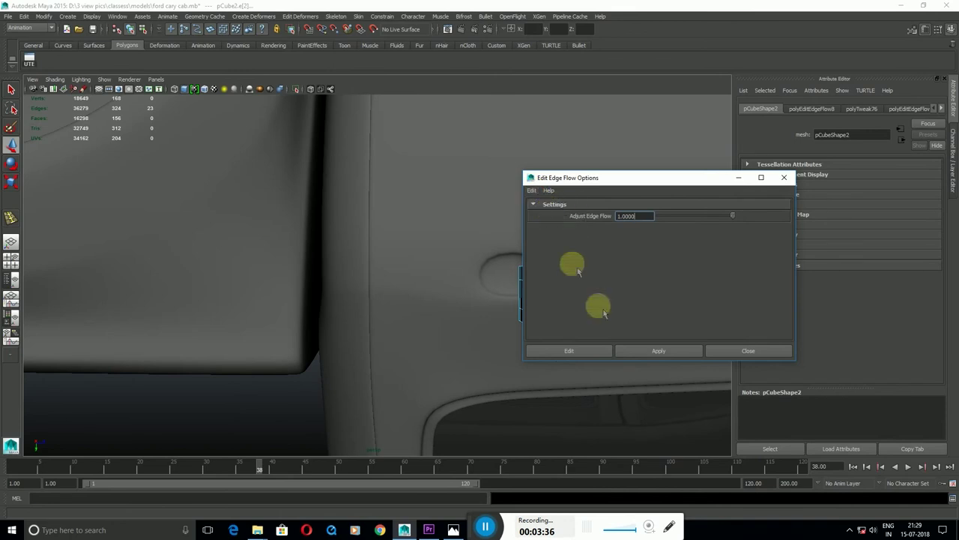
pyautogui.click(568, 350)
pyautogui.keyDown('alt'); pyautogui.moveTo(562, 322); pyautogui.dragTo(170, 250, button='middle'); pyautogui.keyUp('alt')
pyautogui.scroll(-2, 187, 249)
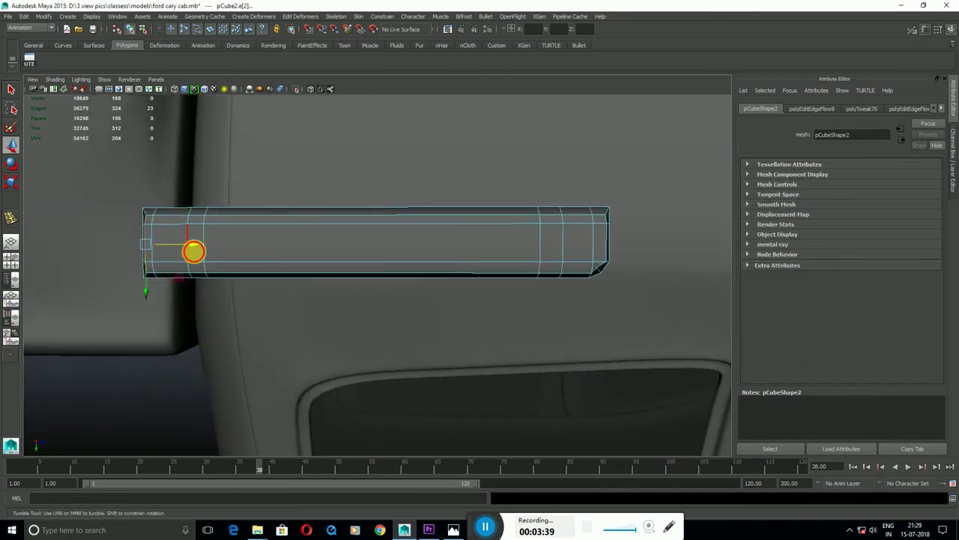
pyautogui.scroll(-3, 193, 252)
pyautogui.moveTo(278, 216)
pyautogui.keyDown('alt'); pyautogui.mouseDown()
pyautogui.moveTo(315, 267)
pyautogui.moveTo(343, 282)
pyautogui.mouseUp(); pyautogui.keyUp('alt')
# Select pCube2, frame it and isolate it so only the handle is shown.
pyautogui.click(363, 313)
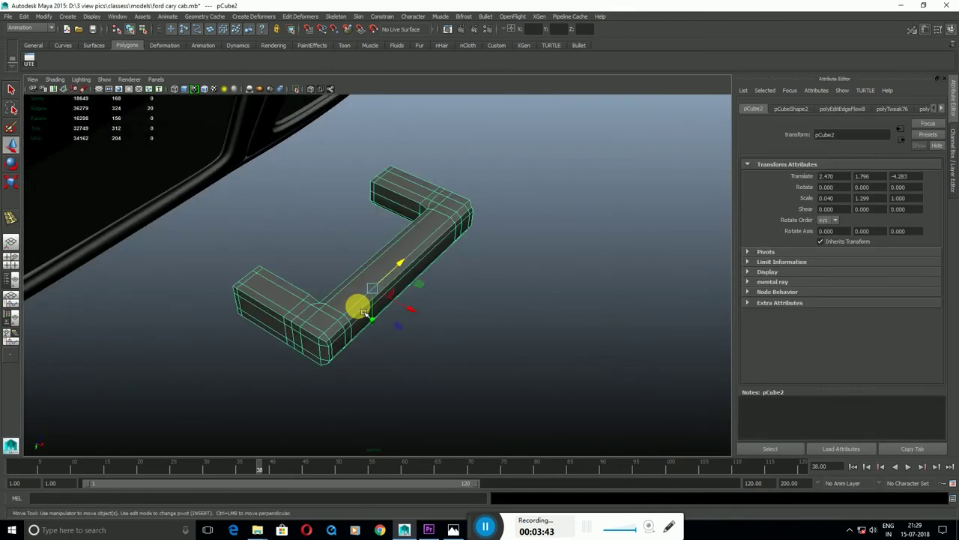
pyautogui.press('F10')
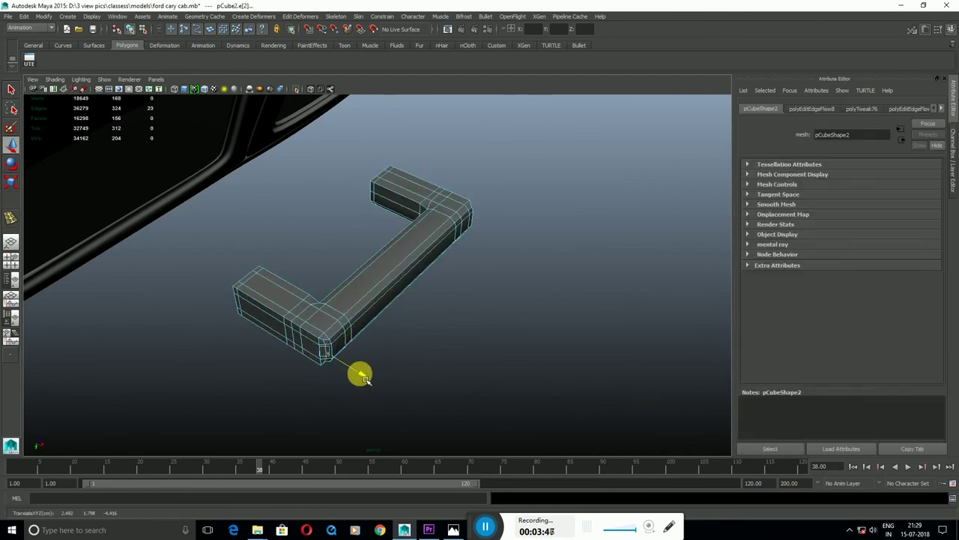
pyautogui.moveTo(382, 353)
pyautogui.keyDown('alt'); pyautogui.mouseDown()
pyautogui.moveTo(504, 293)
pyautogui.moveTo(469, 307)
pyautogui.moveTo(464, 357)
pyautogui.mouseUp(); pyautogui.keyUp('alt')
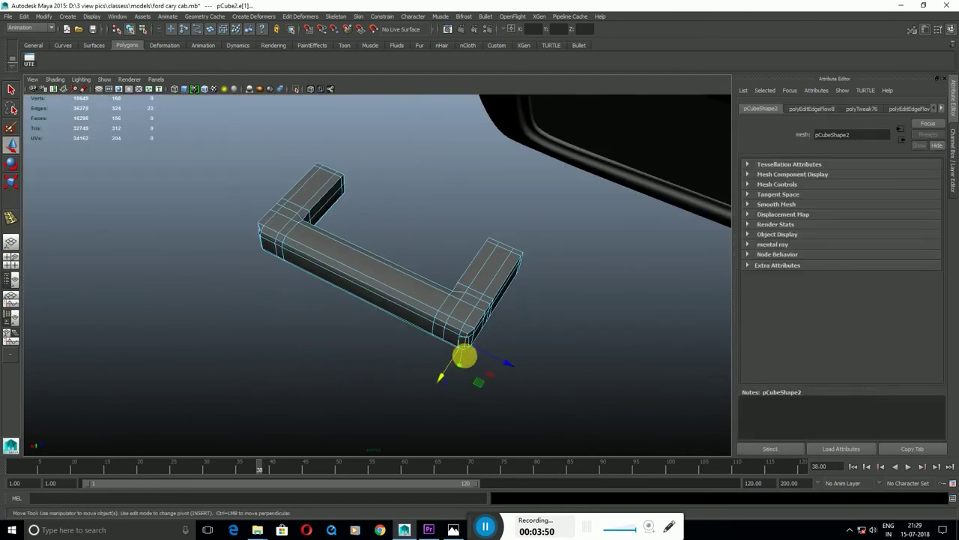
pyautogui.moveTo(428, 273); pyautogui.dragTo(420, 275, button='right')
pyautogui.click(242, 325)
pyautogui.moveTo(242, 325)
pyautogui.keyDown('alt'); pyautogui.mouseDown()
pyautogui.moveTo(371, 315)
pyautogui.moveTo(321, 306)
pyautogui.moveTo(235, 328)
pyautogui.moveTo(289, 369)
pyautogui.moveTo(495, 315)
pyautogui.mouseUp(); pyautogui.keyUp('alt')
pyautogui.click(321, 306)
pyautogui.press('f')
pyautogui.hotkey('ctrl', '1')
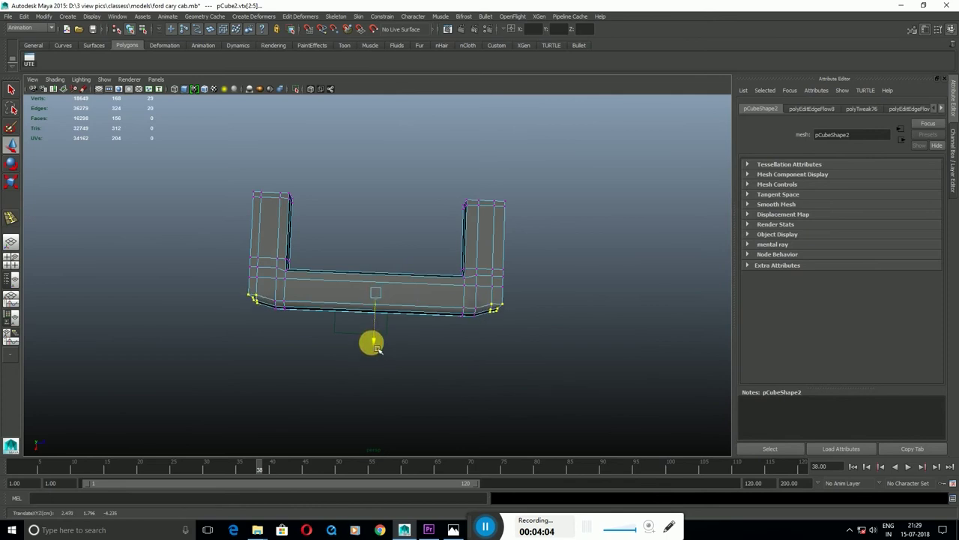
# Show the car body again and sculpt the handle's surface with the Sculpt Geometry Tool.
pyautogui.hotkey('ctrl', '1')
pyautogui.moveTo(477, 310)
pyautogui.keyDown('alt'); pyautogui.mouseDown()
pyautogui.moveTo(499, 261)
pyautogui.moveTo(285, 274)
pyautogui.moveTo(274, 304)
pyautogui.moveTo(303, 296)
pyautogui.mouseUp(); pyautogui.keyUp('alt')
pyautogui.moveTo(304, 296); pyautogui.dragTo(257, 252, button='right')
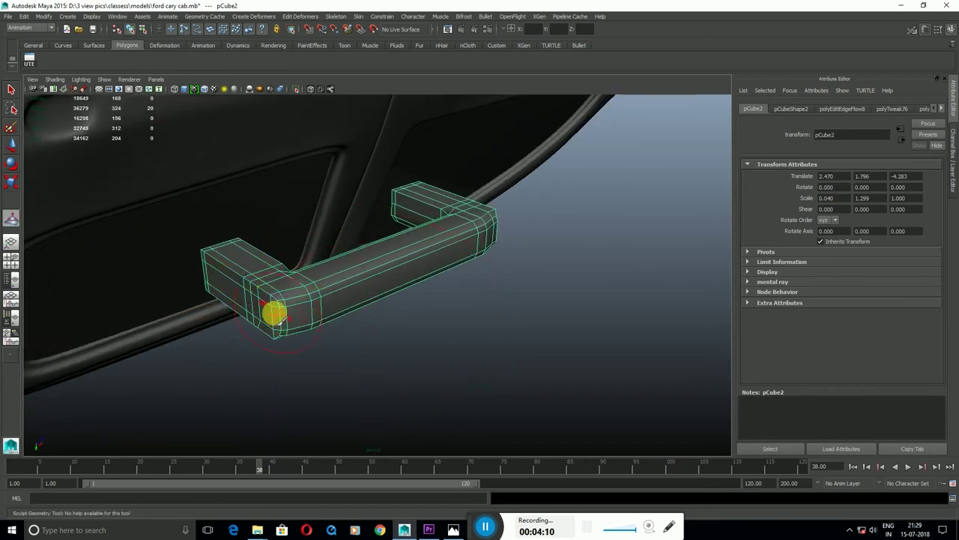
pyautogui.moveTo(274, 322)
pyautogui.keyDown('alt'); pyautogui.mouseDown()
pyautogui.moveTo(280, 299)
pyautogui.moveTo(303, 285)
pyautogui.moveTo(243, 289)
pyautogui.moveTo(460, 278)
pyautogui.moveTo(450, 300)
pyautogui.moveTo(459, 310)
pyautogui.mouseUp(); pyautogui.keyUp('alt')
pyautogui.keyDown('alt'); pyautogui.moveTo(360, 302); pyautogui.dragTo(518, 282); pyautogui.keyUp('alt')
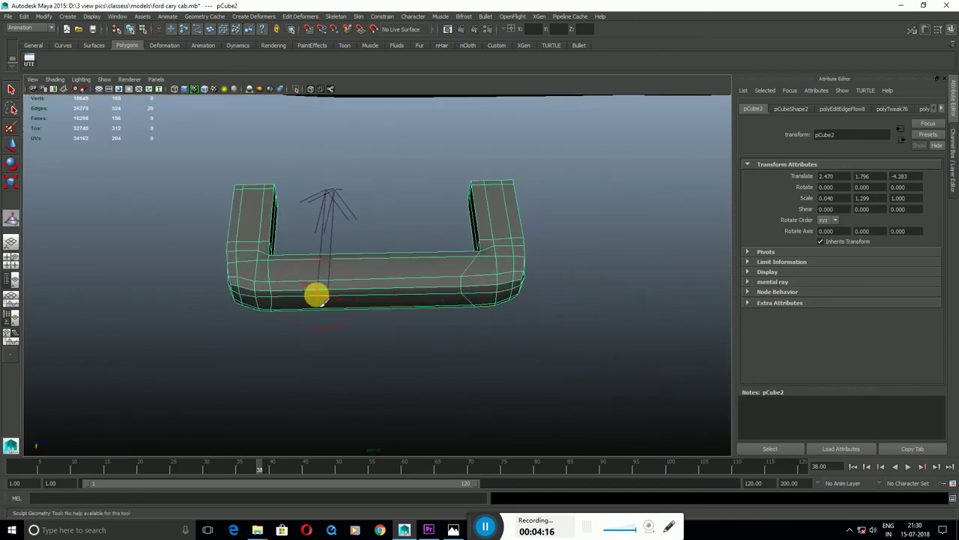
pyautogui.keyDown('alt'); pyautogui.moveTo(317, 299); pyautogui.dragTo(249, 303); pyautogui.keyUp('alt')
pyautogui.keyDown('alt'); pyautogui.moveTo(411, 310); pyautogui.dragTo(421, 242); pyautogui.keyUp('alt')
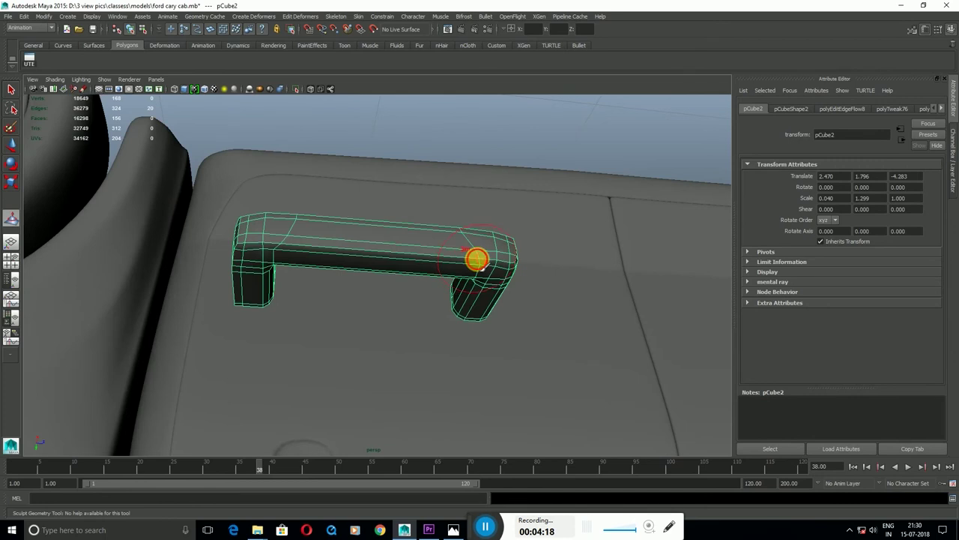
pyautogui.moveTo(334, 259)
pyautogui.keyDown('alt'); pyautogui.mouseDown()
pyautogui.moveTo(443, 128)
pyautogui.moveTo(407, 285)
pyautogui.moveTo(440, 342)
pyautogui.moveTo(508, 336)
pyautogui.moveTo(475, 263)
pyautogui.moveTo(450, 312)
pyautogui.moveTo(317, 275)
pyautogui.moveTo(371, 285)
pyautogui.moveTo(431, 350)
pyautogui.moveTo(374, 221)
pyautogui.moveTo(377, 274)
pyautogui.moveTo(437, 299)
pyautogui.moveTo(551, 294)
pyautogui.moveTo(497, 248)
pyautogui.moveTo(343, 208)
pyautogui.moveTo(267, 168)
pyautogui.mouseUp(); pyautogui.keyUp('alt')
# Move the handle onto the door over its recess, at Translate 1.474, 1.796, -4.329.
pyautogui.click(405, 279)
pyautogui.click(440, 342)
pyautogui.click(321, 274)
pyautogui.moveTo(277, 134)
pyautogui.mouseDown()
pyautogui.moveTo(403, 296)
pyautogui.moveTo(362, 280)
pyautogui.moveTo(420, 310)
pyautogui.moveTo(395, 323)
pyautogui.moveTo(338, 261)
pyautogui.mouseUp()
# Shift the front door's handle-recess face sideways while viewing the unsmoothed cage.
pyautogui.click(419, 311)
pyautogui.click(317, 304)
pyautogui.moveTo(317, 304)
pyautogui.keyDown('alt'); pyautogui.mouseDown()
pyautogui.moveTo(274, 306)
pyautogui.moveTo(330, 298)
pyautogui.mouseUp(); pyautogui.keyUp('alt')
pyautogui.click(336, 285)
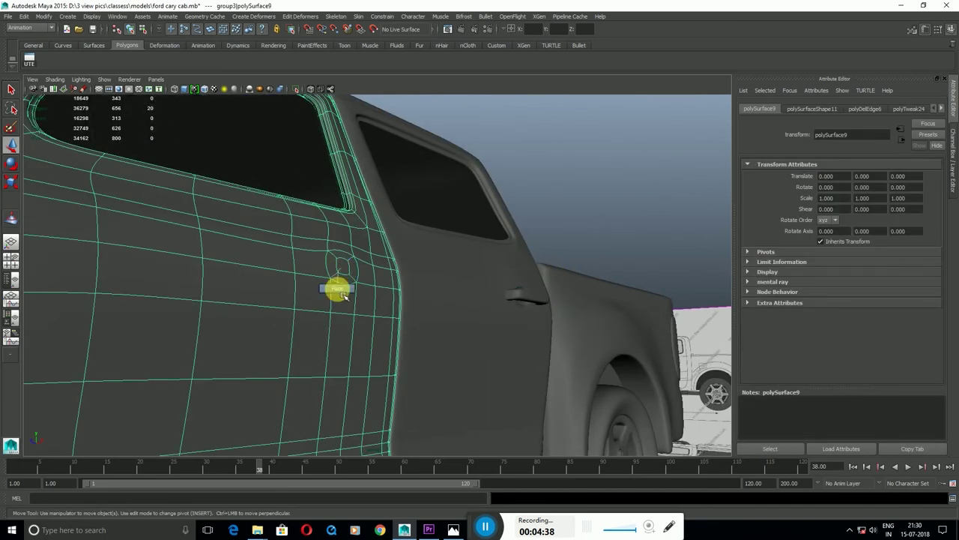
pyautogui.press('F11')
pyautogui.click(317, 279)
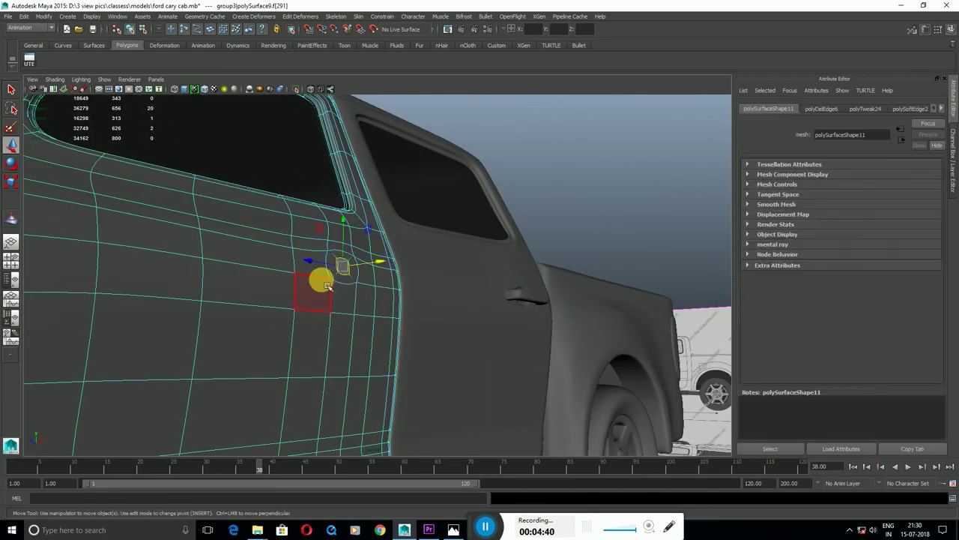
pyautogui.press('1')
pyautogui.moveTo(389, 267); pyautogui.dragTo(378, 266)
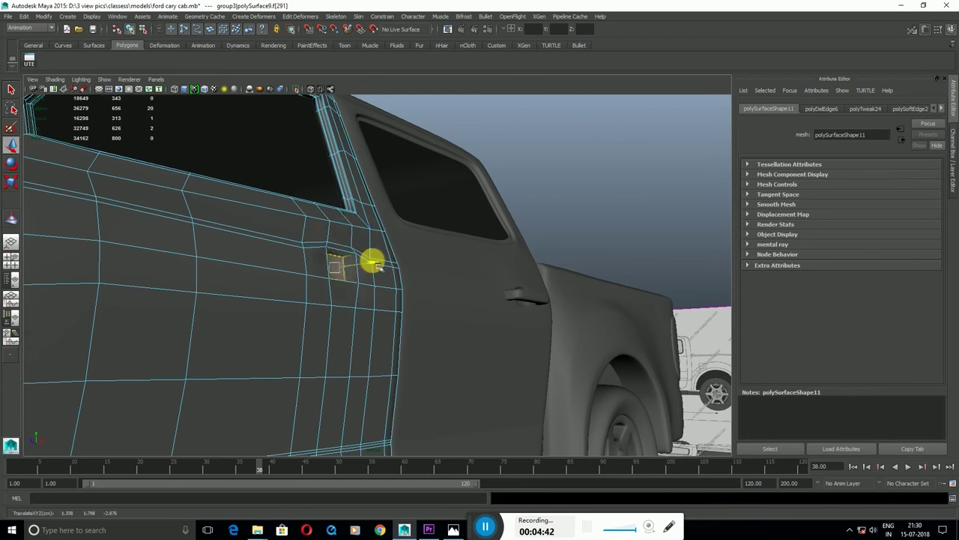
# Restore the smoothed door and move a duplicate of the rear handle, pCube3, onto the front door.
pyautogui.press('F8')
pyautogui.click(390, 304)
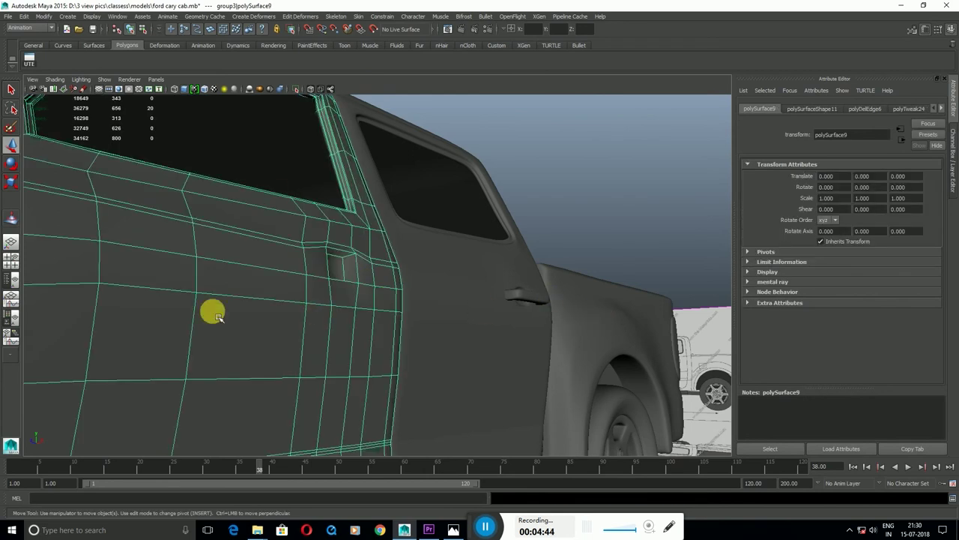
pyautogui.press('3')
pyautogui.keyDown('alt'); pyautogui.moveTo(312, 317); pyautogui.dragTo(447, 354); pyautogui.keyUp('alt')
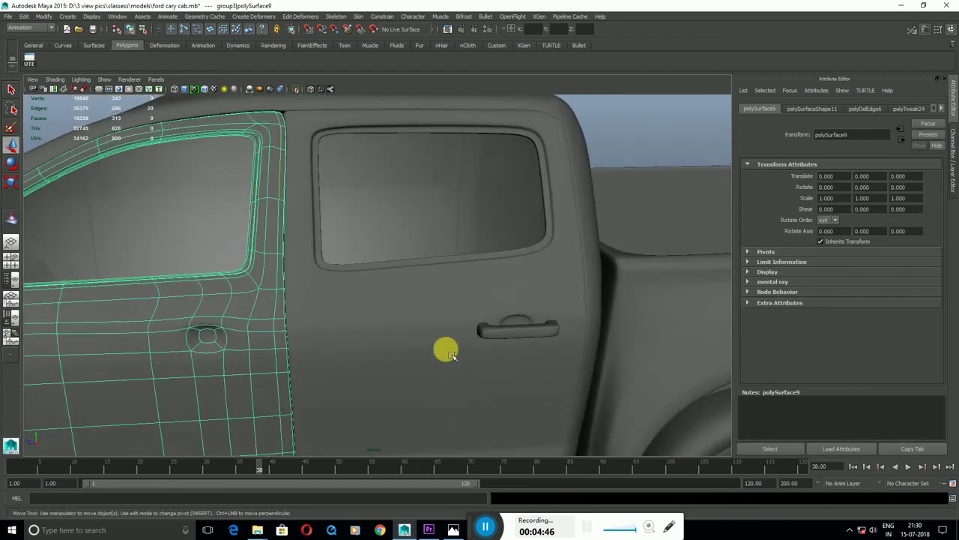
pyautogui.click(496, 340)
pyautogui.moveTo(487, 339)
pyautogui.mouseDown()
pyautogui.moveTo(183, 367)
pyautogui.moveTo(320, 349)
pyautogui.moveTo(469, 403)
pyautogui.moveTo(396, 357)
pyautogui.moveTo(322, 387)
pyautogui.moveTo(386, 361)
pyautogui.moveTo(307, 317)
pyautogui.moveTo(274, 343)
pyautogui.mouseUp()
pyautogui.click(469, 402)
pyautogui.moveTo(275, 343)
pyautogui.keyDown('alt'); pyautogui.mouseDown(button='right')
pyautogui.moveTo(349, 308)
pyautogui.moveTo(411, 303)
pyautogui.mouseUp(button='right'); pyautogui.keyUp('alt')
pyautogui.click(412, 301)
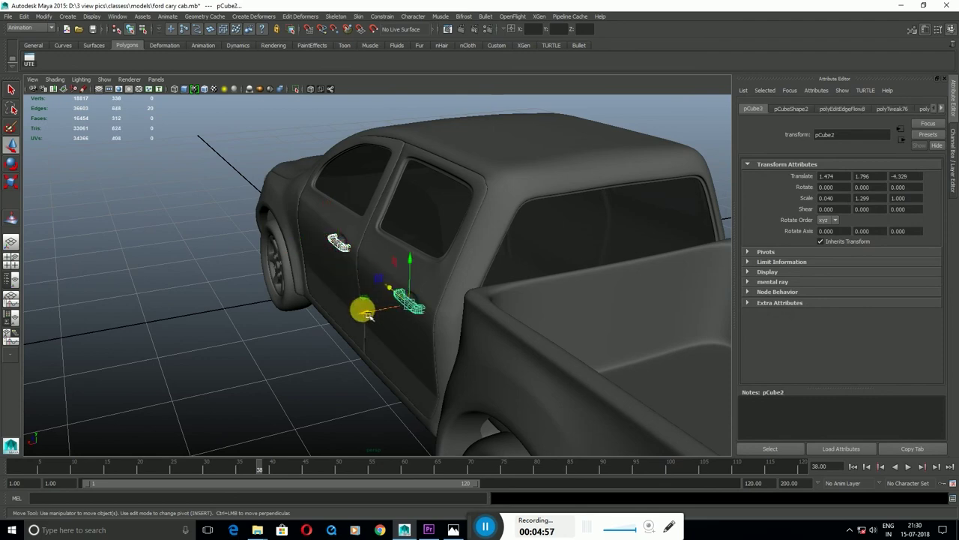
pyautogui.click(194, 383)
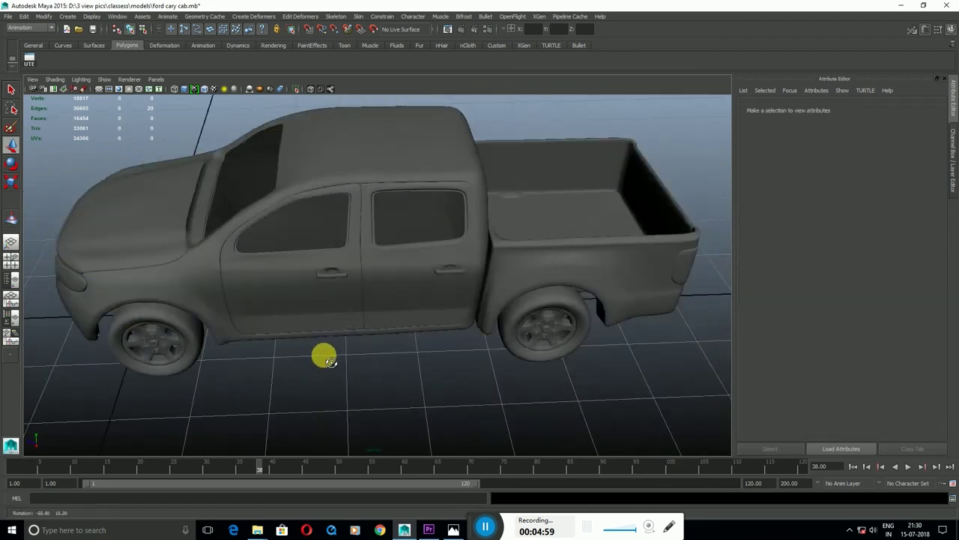